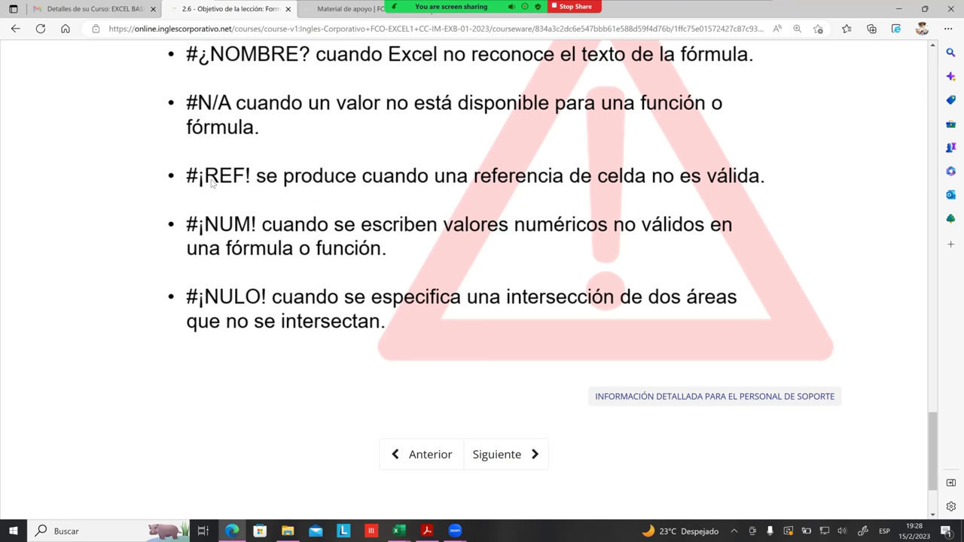
Read the course page's list of Excel data errors down to #¡NULO!, and return to the ERRORES EN LOS DATOS heading.
{"action": "scroll", "coordinate": [214, 189], "scroll_direction": "down", "scroll_amount": 2}
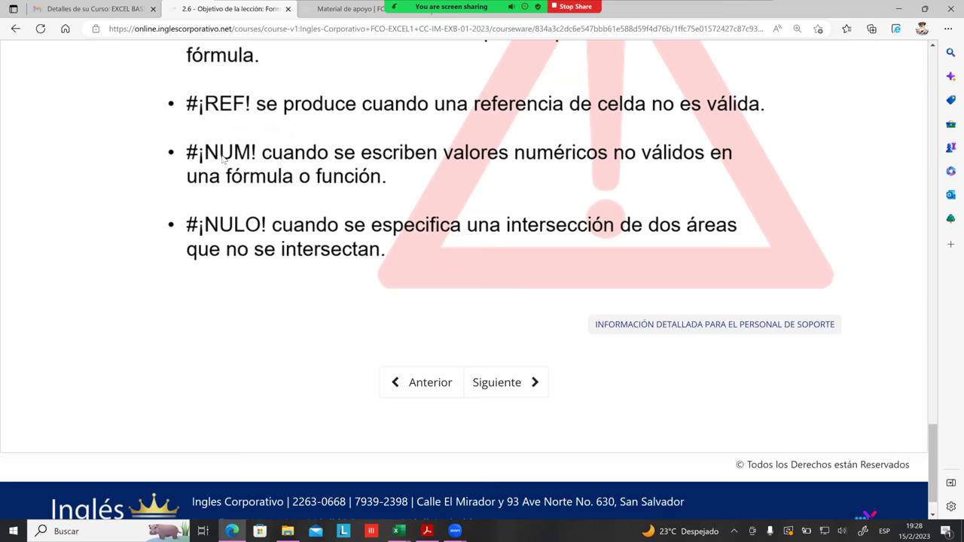
{"action": "scroll", "coordinate": [223, 158], "scroll_direction": "down", "scroll_amount": 1}
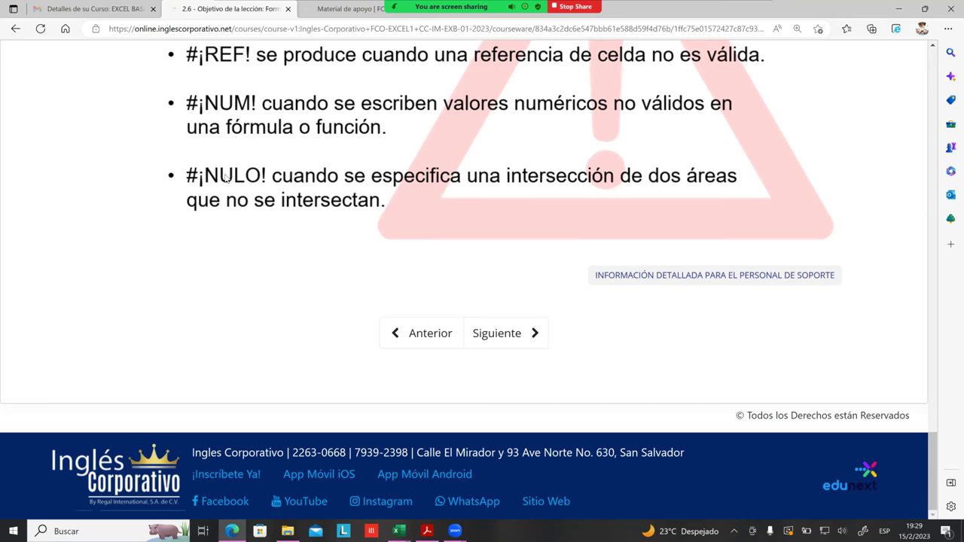
{"action": "left_click_drag", "start_coordinate": [221, 155], "coordinate": [266, 186]}
{"action": "scroll", "coordinate": [254, 224], "scroll_direction": "up", "scroll_amount": 5}
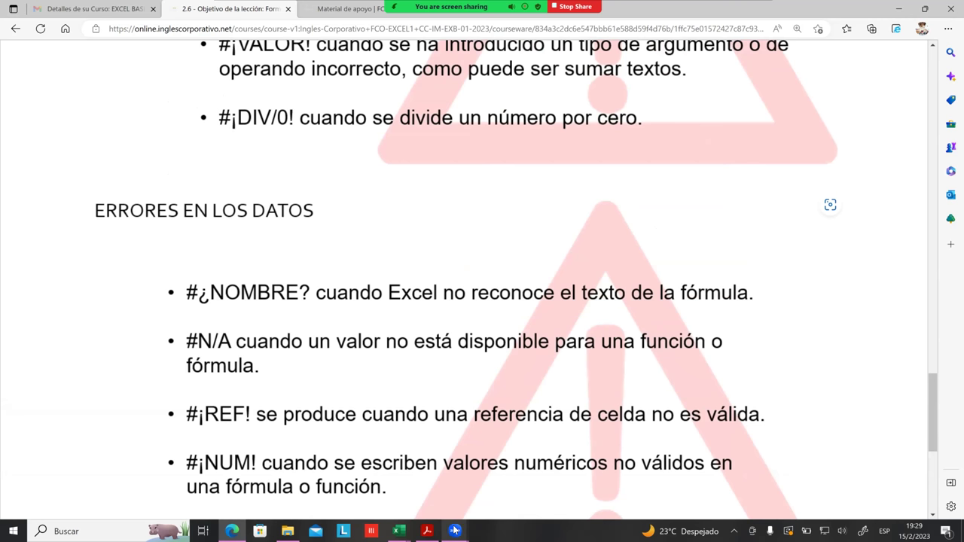
Switch to the PDF manual in Acrobat Reader and go back to the section on creating a name in Excel on page 46.
{"action": "left_click", "coordinate": [426, 531]}
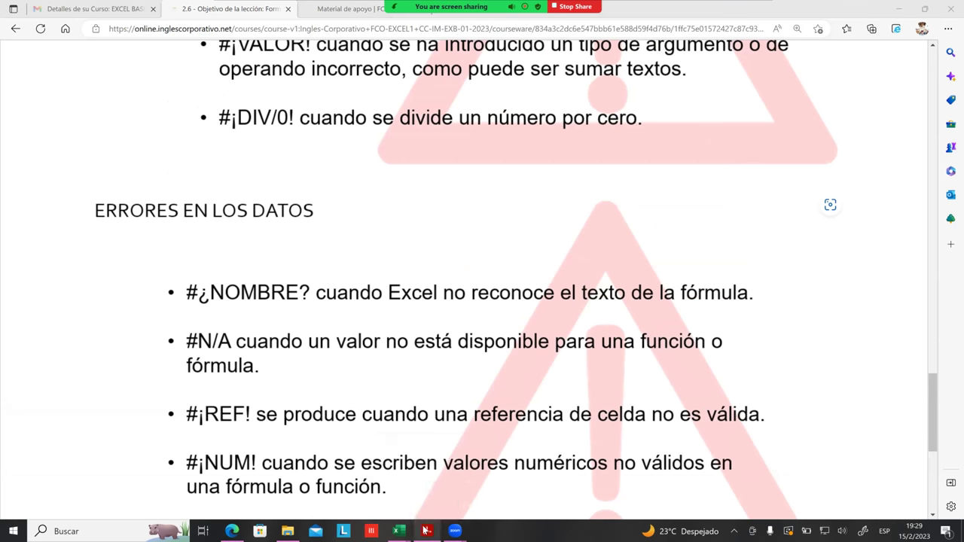
{"action": "scroll", "coordinate": [349, 388], "scroll_direction": "up", "scroll_amount": 4}
{"action": "scroll", "coordinate": [338, 356], "scroll_direction": "up", "scroll_amount": 8}
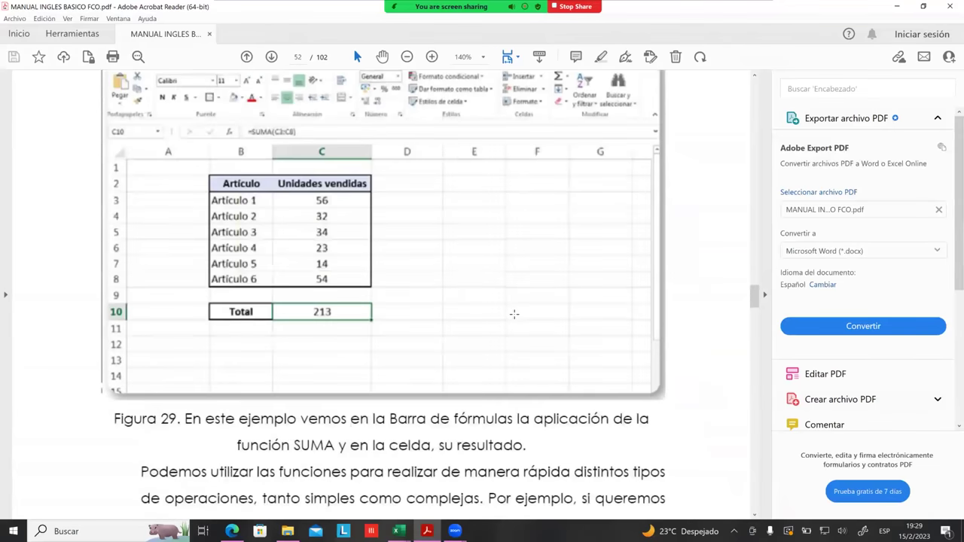
{"action": "scroll", "coordinate": [515, 314], "scroll_direction": "up", "scroll_amount": 3}
{"action": "key", "text": "ctrl+a"}
{"action": "left_click_drag", "start_coordinate": [754, 300], "coordinate": [755, 281]}
{"action": "left_click", "coordinate": [465, 333]}
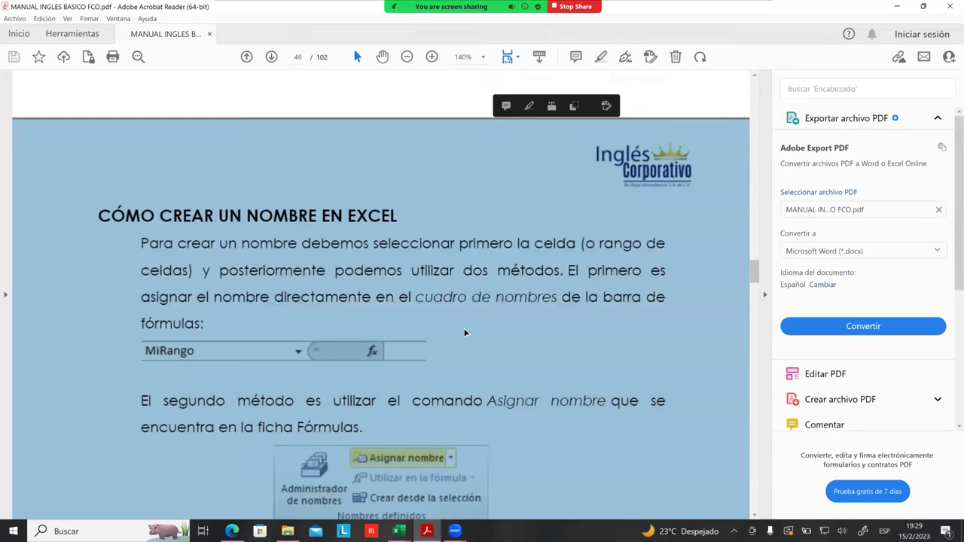
Browse the manual to the ESPACIO PARA DATOS section on page 48 and examine the figure of the vertically expanded formula bar.
{"action": "scroll", "coordinate": [465, 333], "scroll_direction": "down", "scroll_amount": 10}
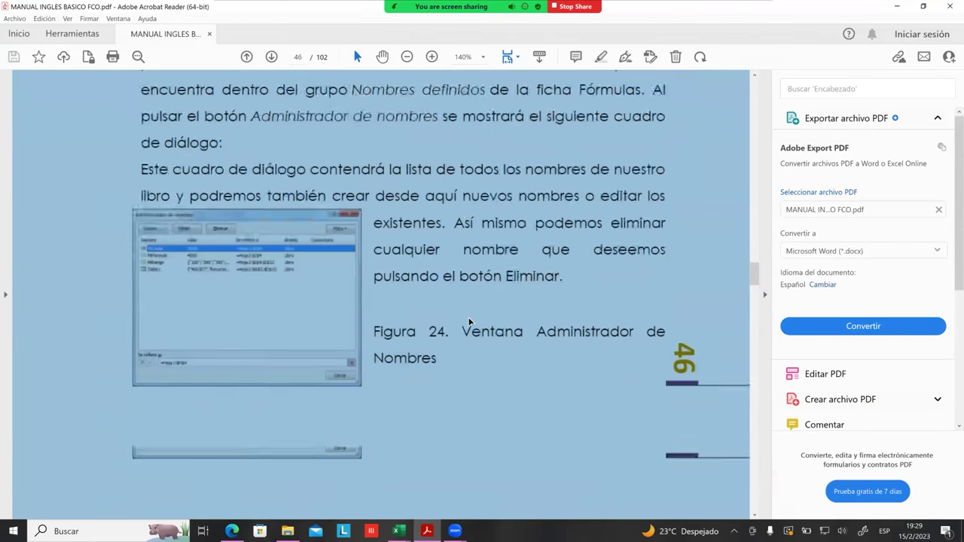
{"action": "scroll", "coordinate": [452, 354], "scroll_direction": "down", "scroll_amount": 3}
{"action": "scroll", "coordinate": [454, 387], "scroll_direction": "down", "scroll_amount": 20}
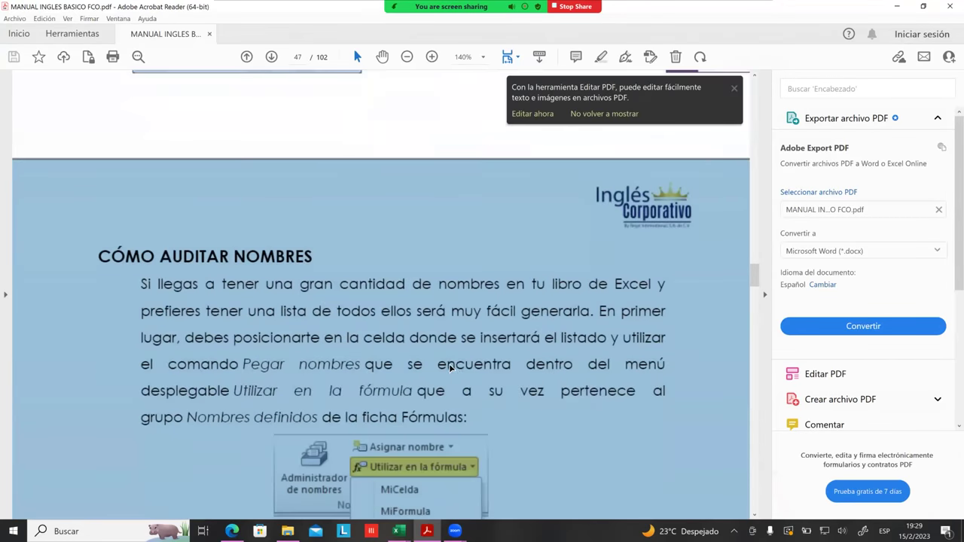
{"action": "scroll", "coordinate": [465, 311], "scroll_direction": "down", "scroll_amount": 6}
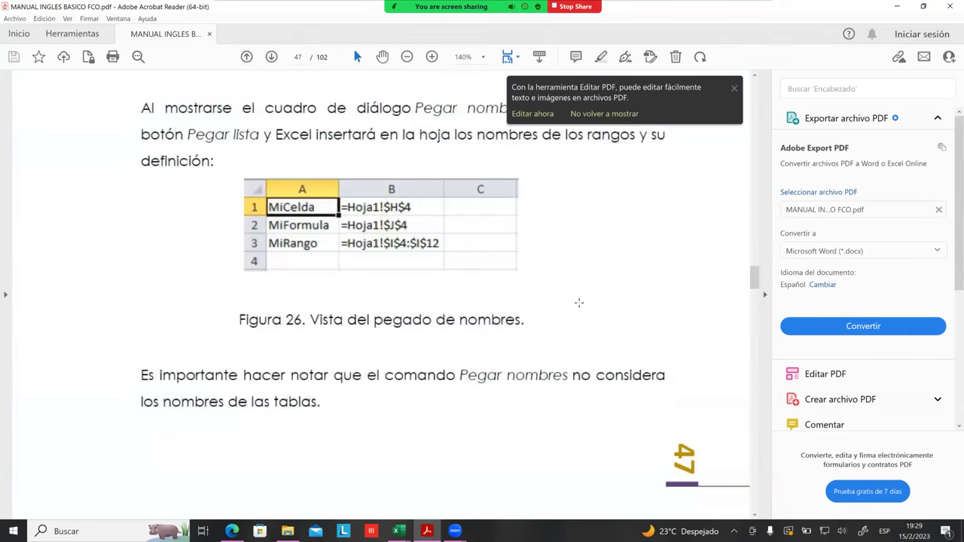
{"action": "scroll", "coordinate": [600, 345], "scroll_direction": "down", "scroll_amount": 14}
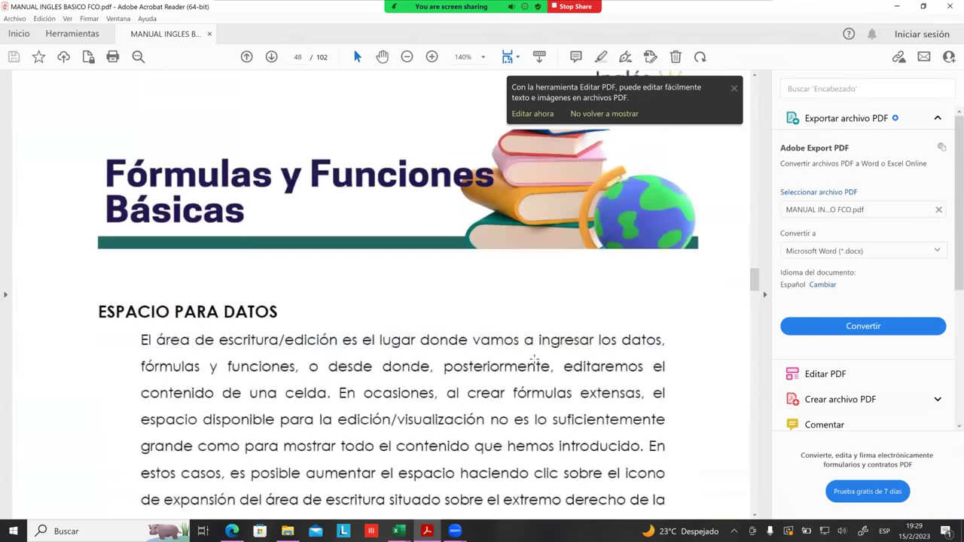
{"action": "scroll", "coordinate": [536, 360], "scroll_direction": "down", "scroll_amount": 2}
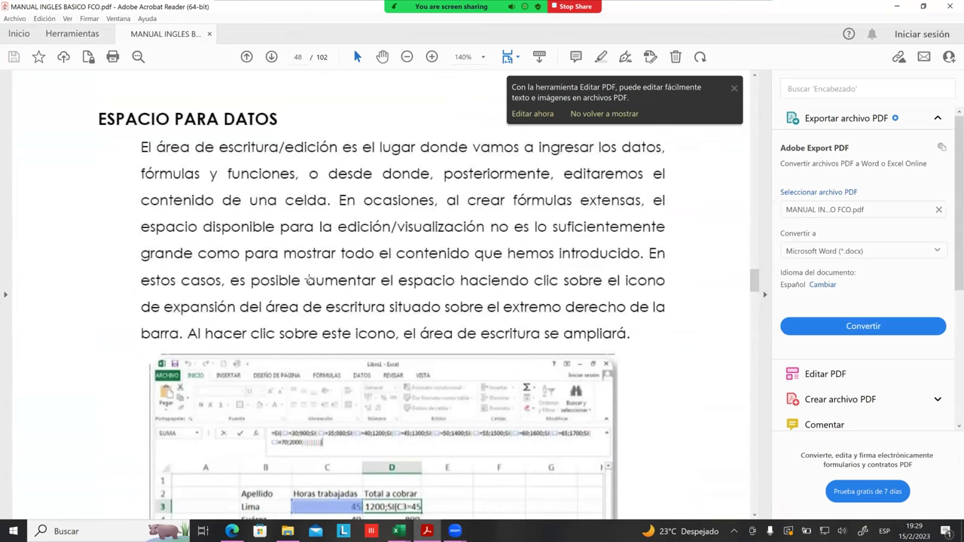
{"action": "scroll", "coordinate": [309, 278], "scroll_direction": "down", "scroll_amount": 1}
{"action": "scroll", "coordinate": [309, 279], "scroll_direction": "down", "scroll_amount": 6}
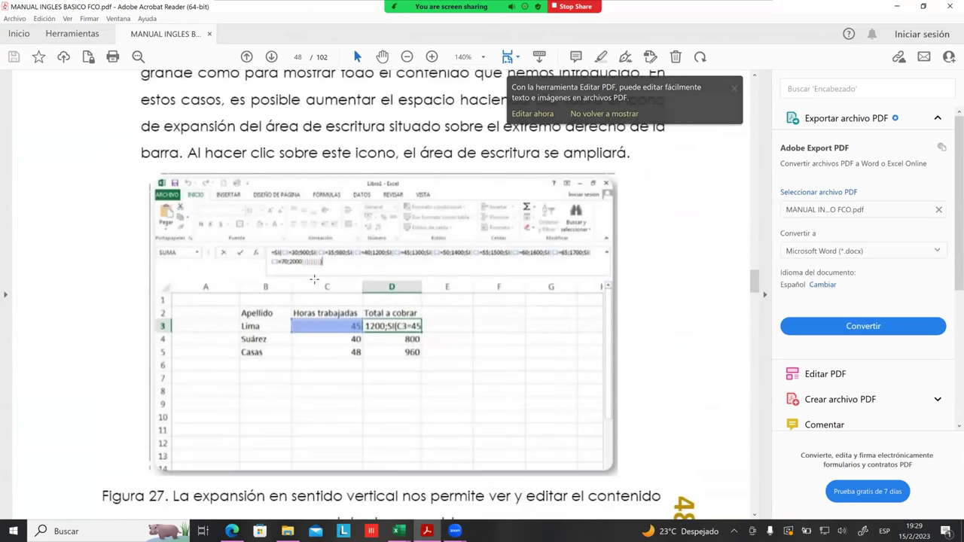
{"action": "scroll", "coordinate": [315, 280], "scroll_direction": "up", "scroll_amount": 2}
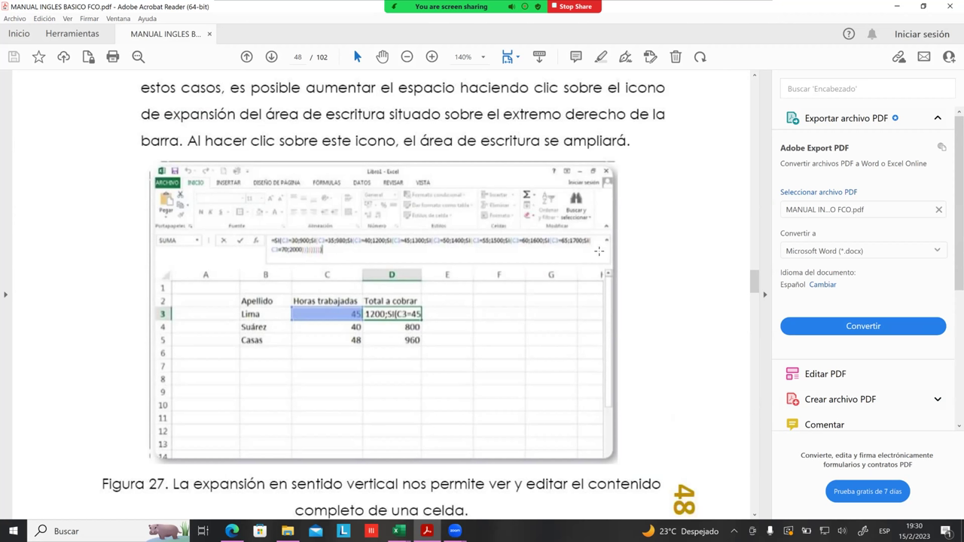
Switch to the Excel workbook Uso de referencias en Excel, show the Ej Referencias sheet and maximize the window.
{"action": "left_click", "coordinate": [397, 531]}
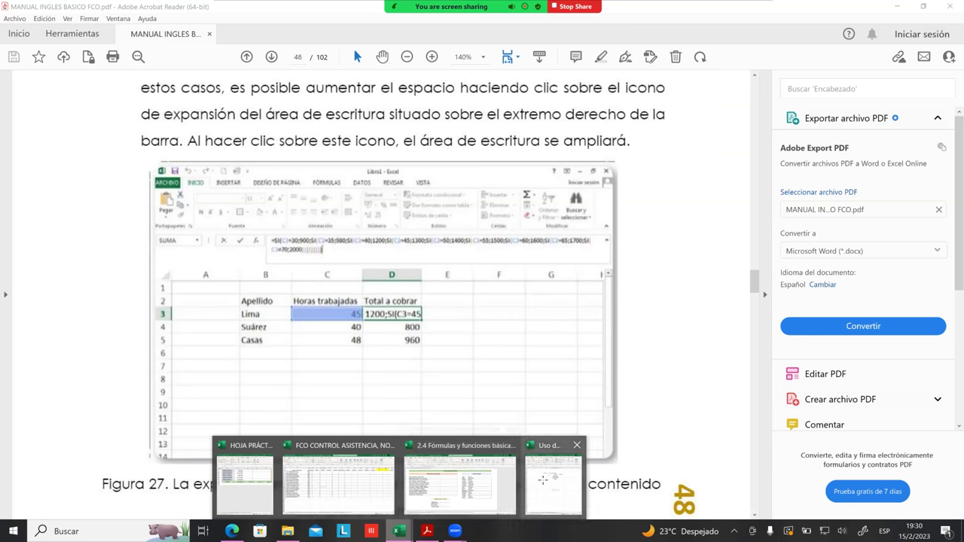
{"action": "left_click", "coordinate": [543, 479]}
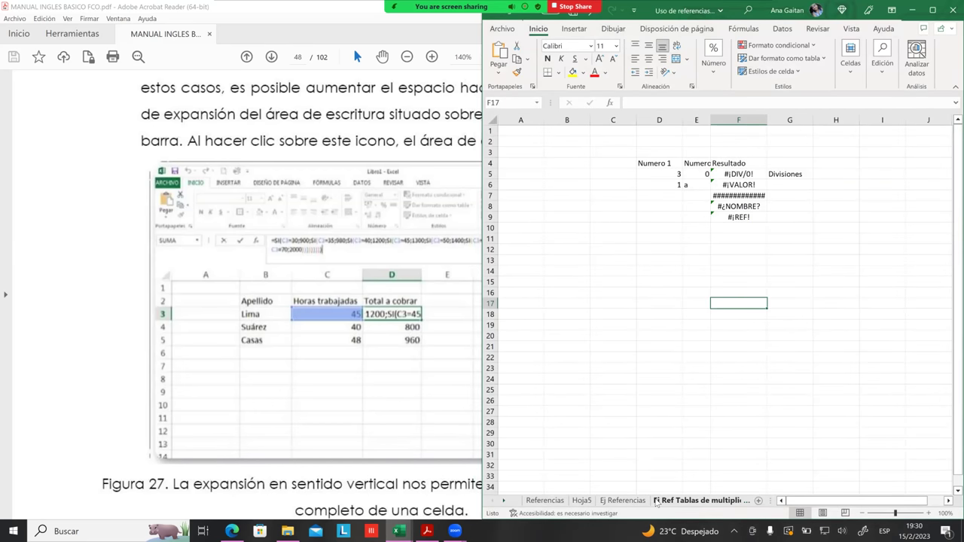
{"action": "left_click", "coordinate": [576, 501]}
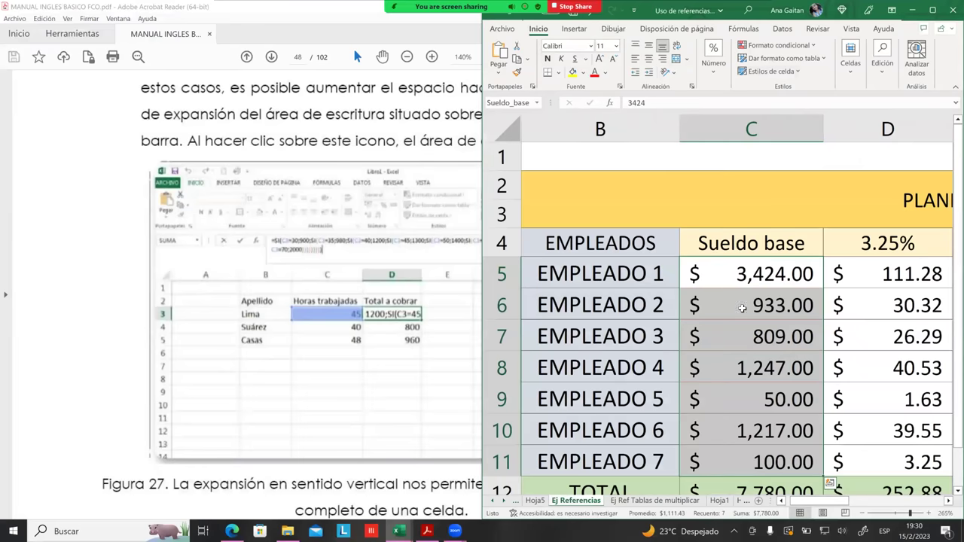
{"action": "left_click", "coordinate": [933, 10]}
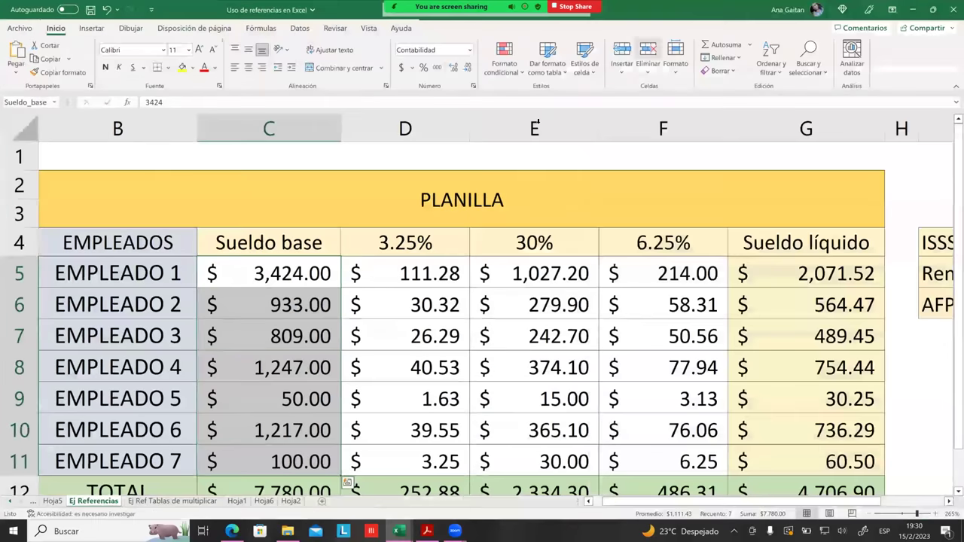
Open the Sueldo líquido formula of EMPLEADO 1 in cell G5 for editing to view its references.
{"action": "left_click", "coordinate": [795, 259]}
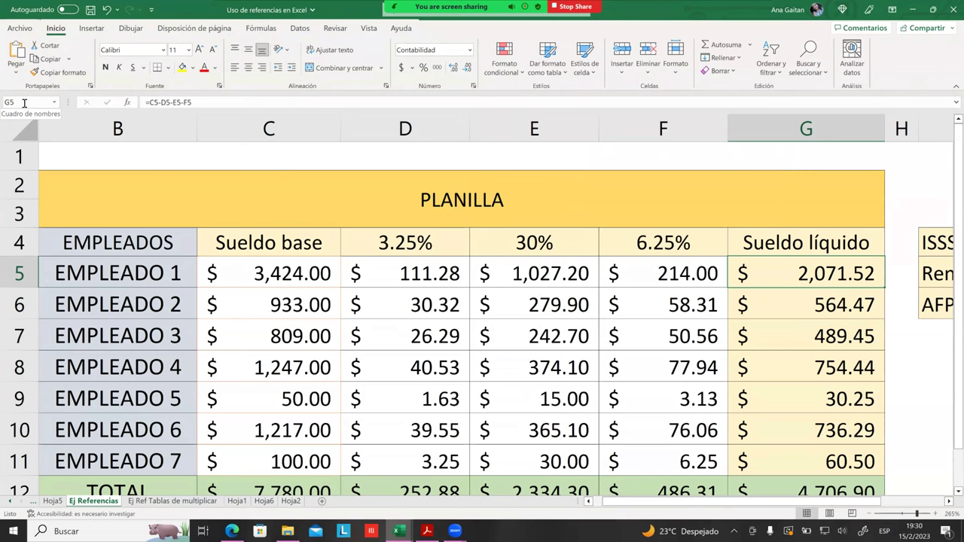
{"action": "left_click", "coordinate": [200, 104]}
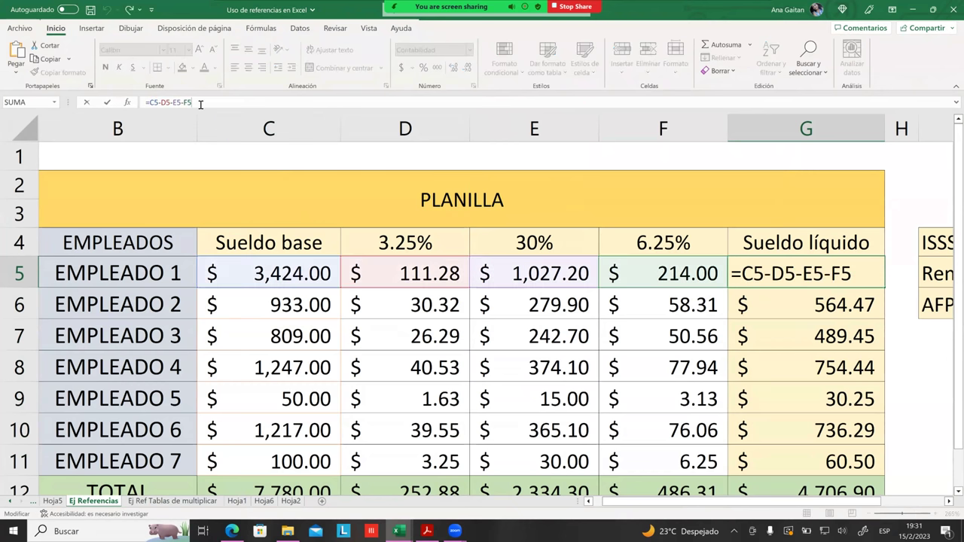
{"action": "left_click", "coordinate": [856, 273]}
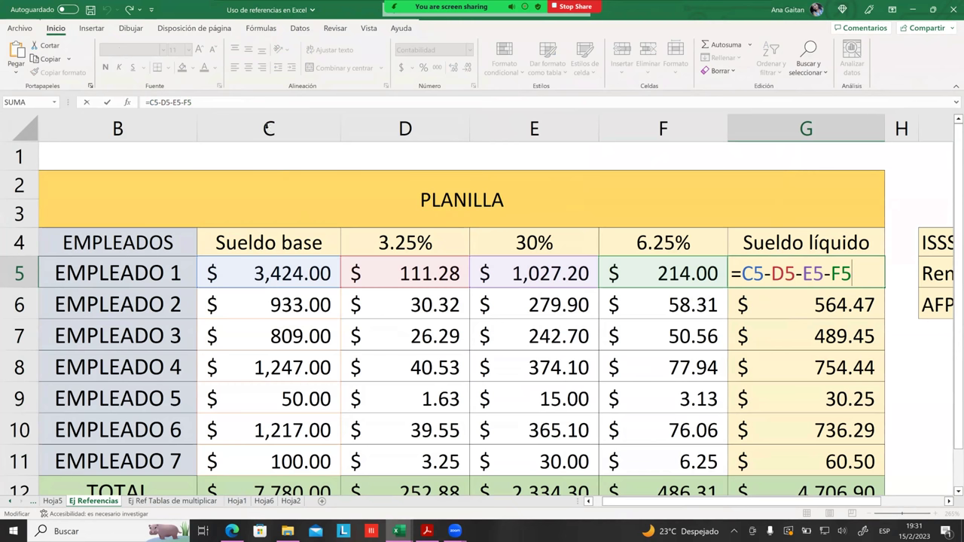
Expand the formula bar to view the formula in the larger writing area, and collapse it again.
{"action": "left_click", "coordinate": [950, 105]}
{"action": "left_click", "coordinate": [950, 105]}
{"action": "left_click", "coordinate": [951, 105]}
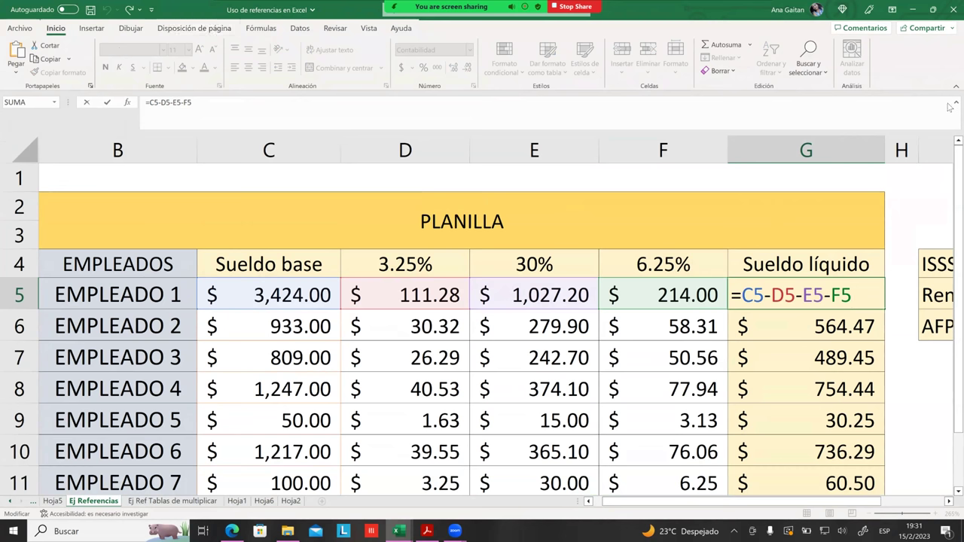
{"action": "left_click", "coordinate": [188, 115]}
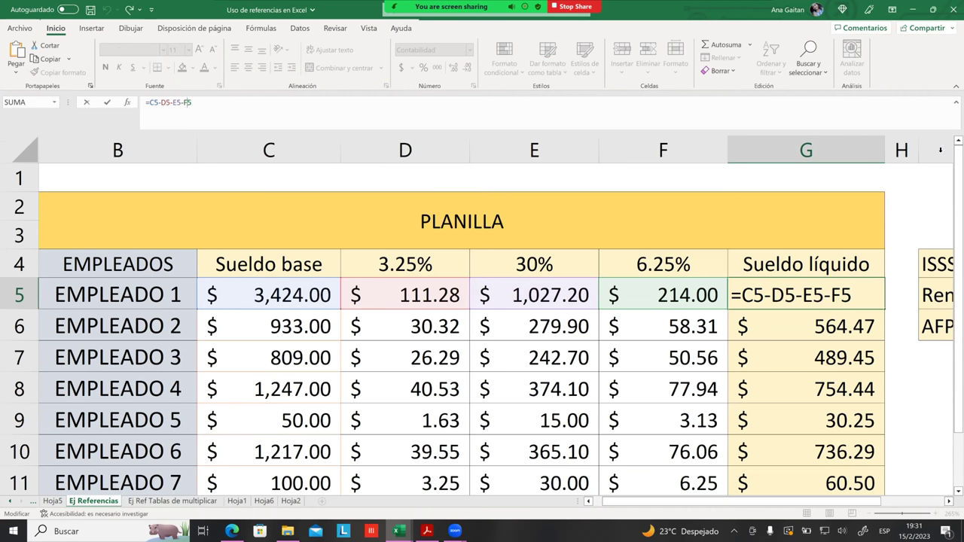
{"action": "left_click", "coordinate": [954, 103]}
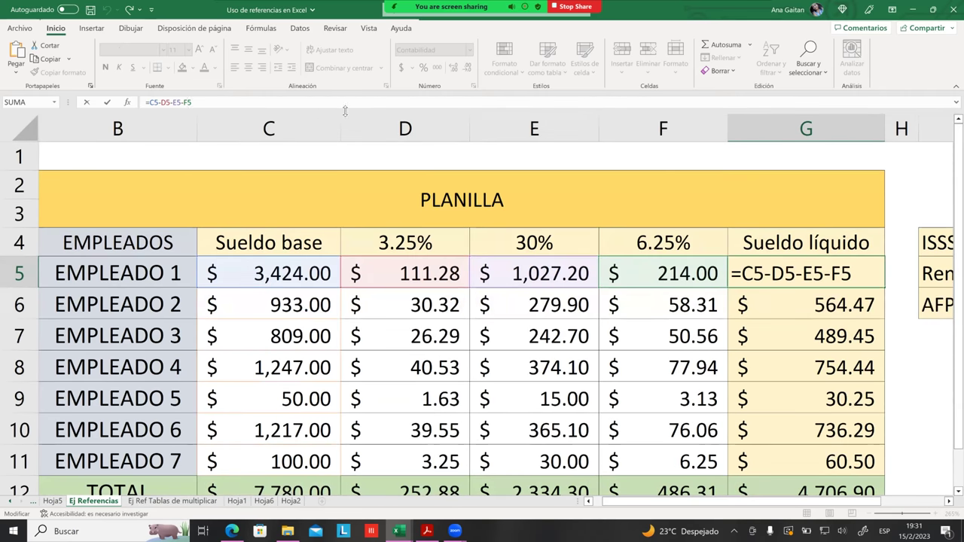
Append a very long string of random filler letters after F5 in cell G5's formula so it overflows the one-line formula bar.
{"action": "type", "text": "d"}
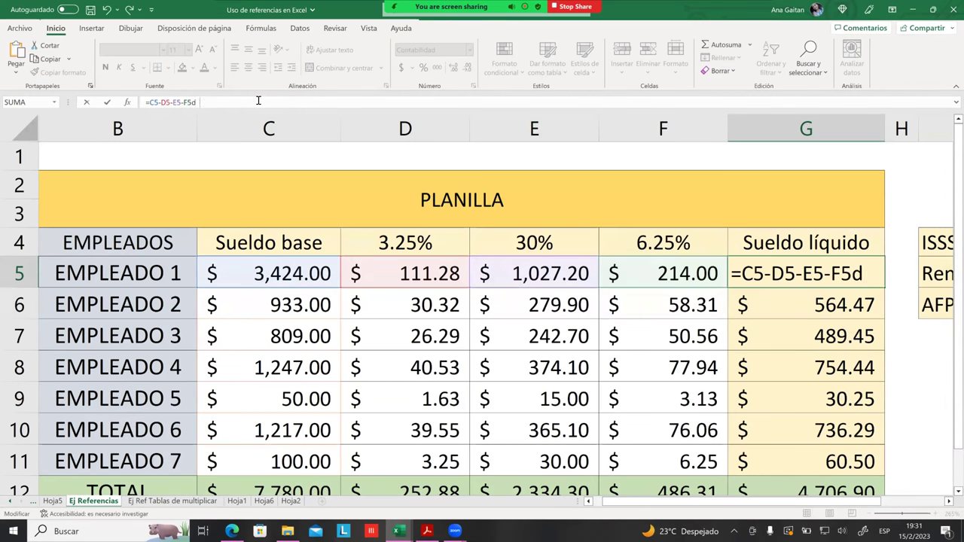
{"action": "type", "text": "ewerfweteryterhyujtry"}
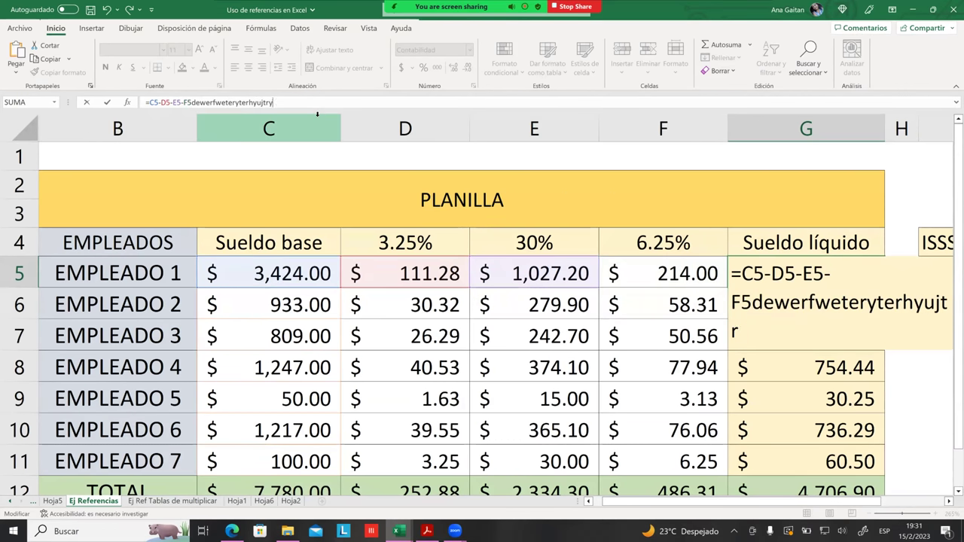
{"action": "type", "text": "jfljenjfkehnflhnliwehnflijwliqhjlifowijq"}
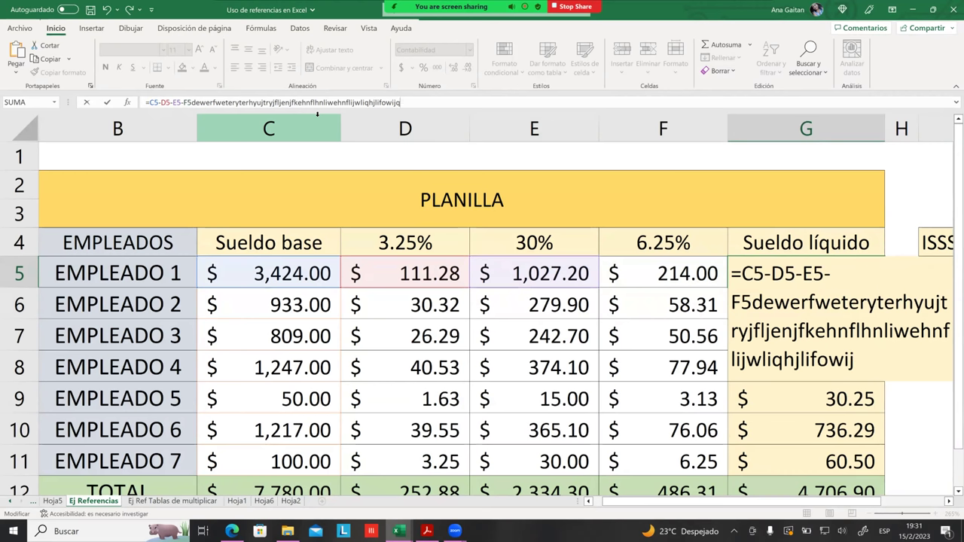
{"action": "type", "text": "ñoijojkooooooooooooooooooooooooooo"}
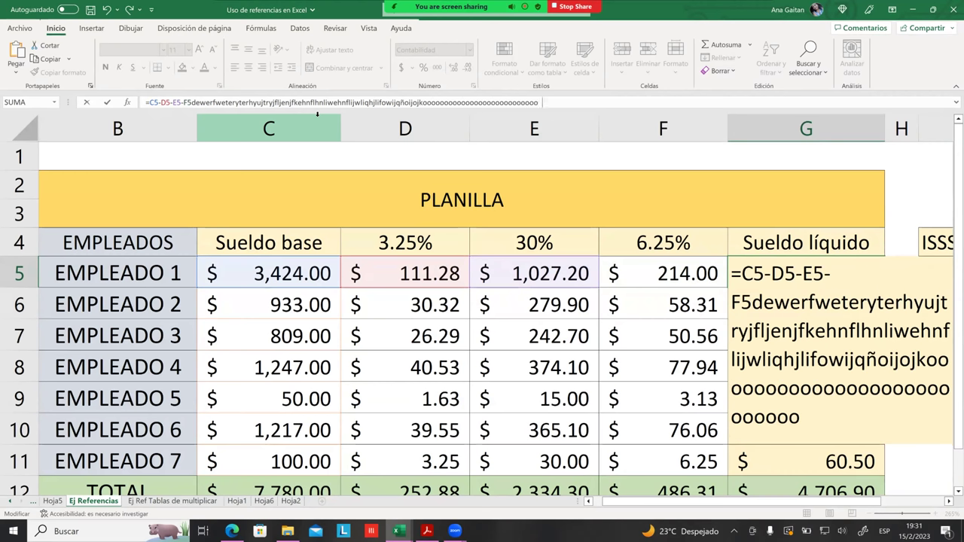
{"action": "type", "text": "ooooooooooooooooooooooooooooooooooooooooooooooooooooooooooooooooooooo"}
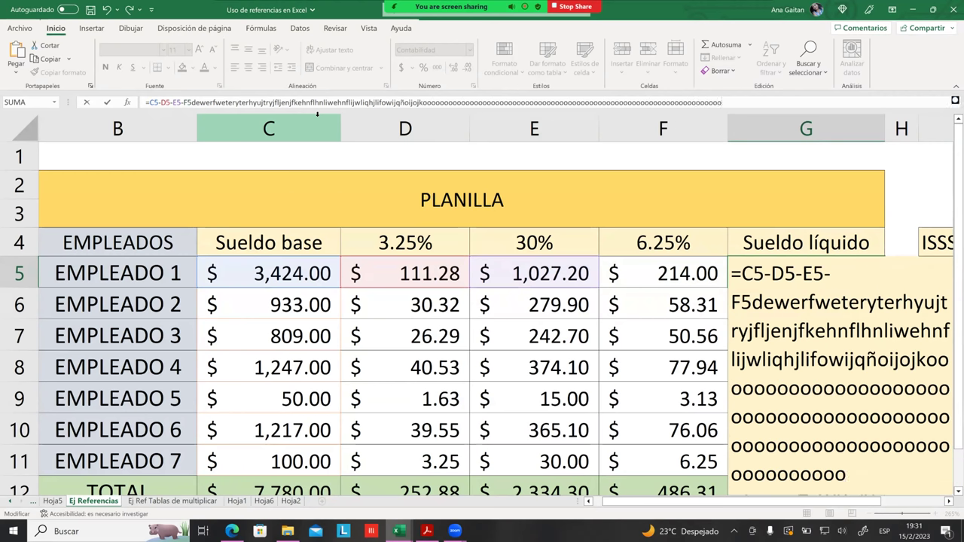
{"action": "type", "text": "ooooooooooooooooooooooooooooooo"}
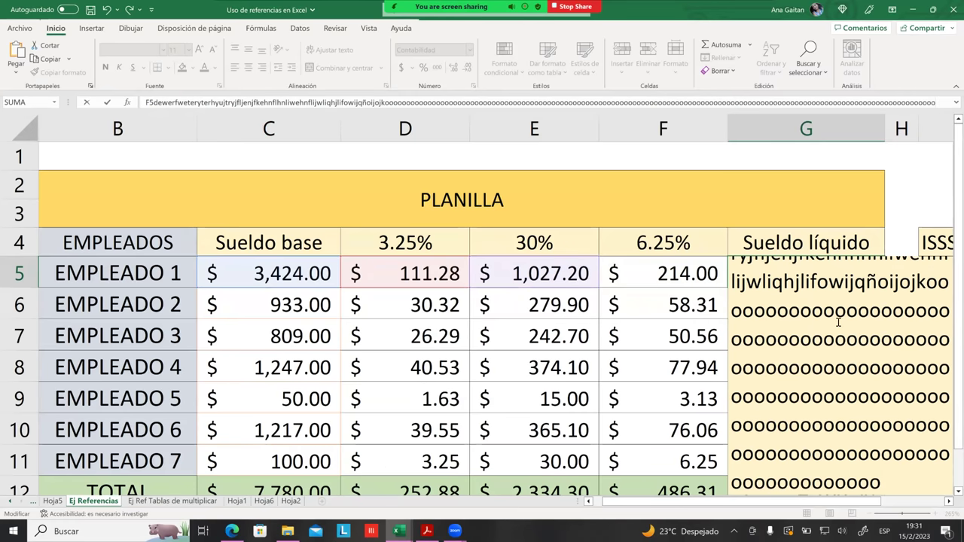
{"action": "scroll", "coordinate": [833, 322], "scroll_direction": "down", "scroll_amount": 3}
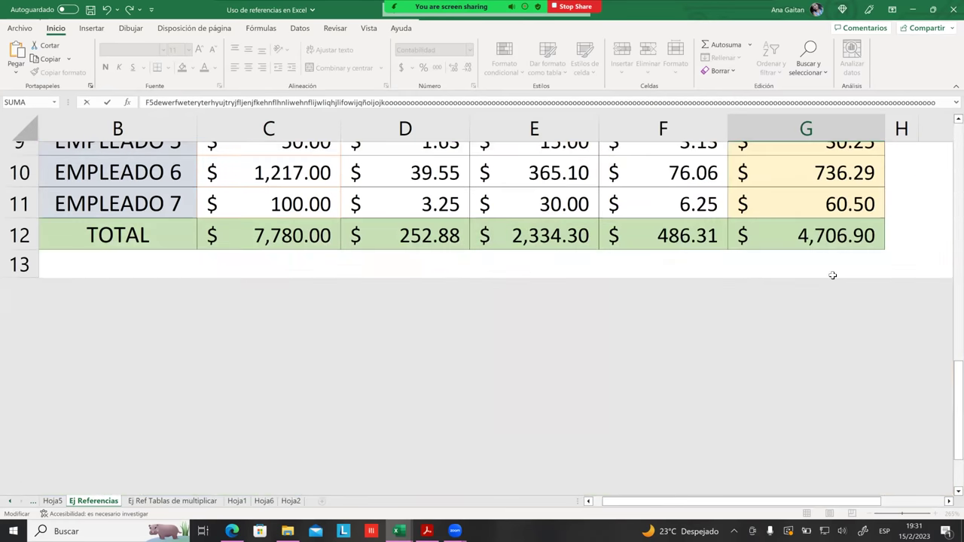
{"action": "scroll", "coordinate": [846, 261], "scroll_direction": "up", "scroll_amount": 2}
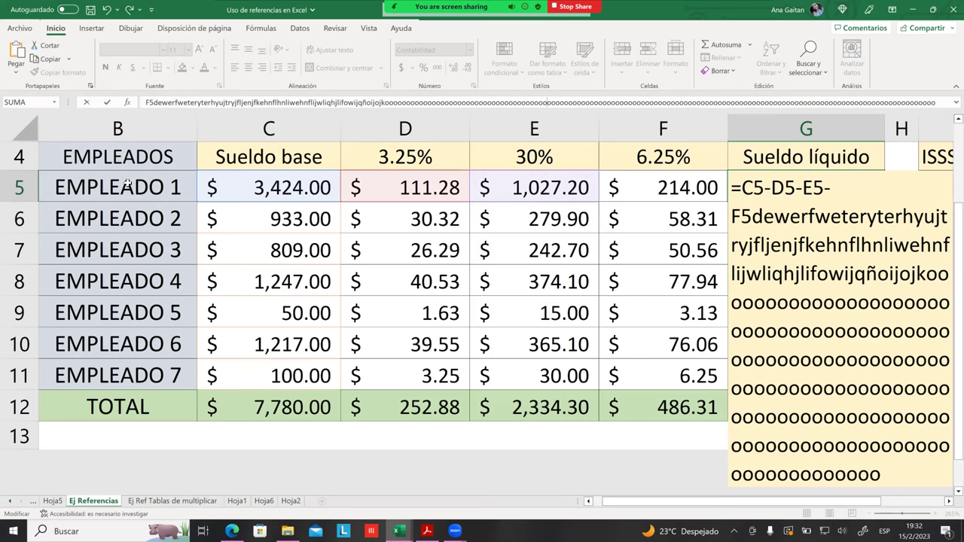
Delete the filler text from G5 in the expanded formula bar, leaving =C5-D5-E5-F5, collapse the bar and leave the cell.
{"action": "left_click", "coordinate": [949, 109]}
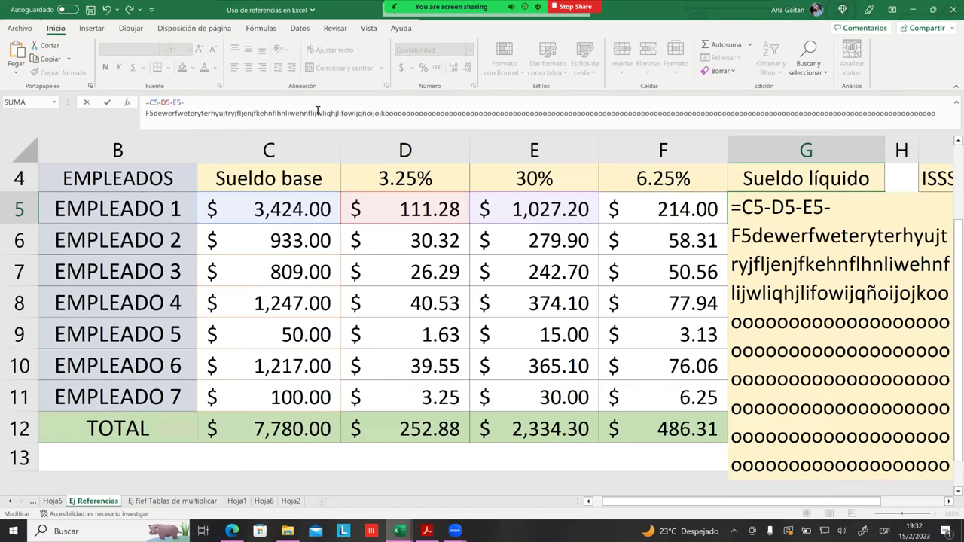
{"action": "left_click_drag", "start_coordinate": [332, 112], "coordinate": [194, 111]}
{"action": "key", "text": "BackSpace"}
{"action": "left_click_drag", "start_coordinate": [300, 104], "coordinate": [779, 129]}
{"action": "key", "text": "BackSpace"}
{"action": "left_click_drag", "start_coordinate": [382, 112], "coordinate": [189, 111]}
{"action": "key", "text": "BackSpace"}
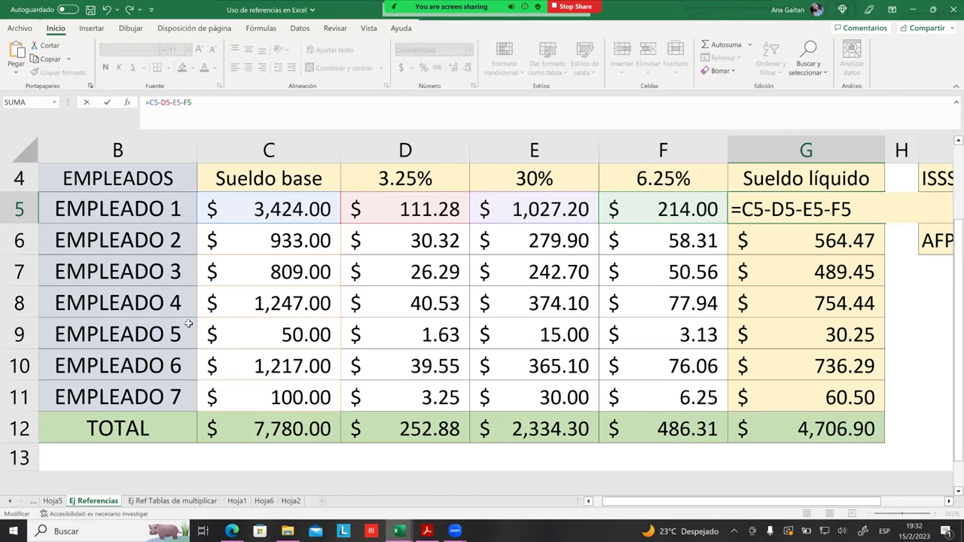
{"action": "left_click", "coordinate": [956, 103]}
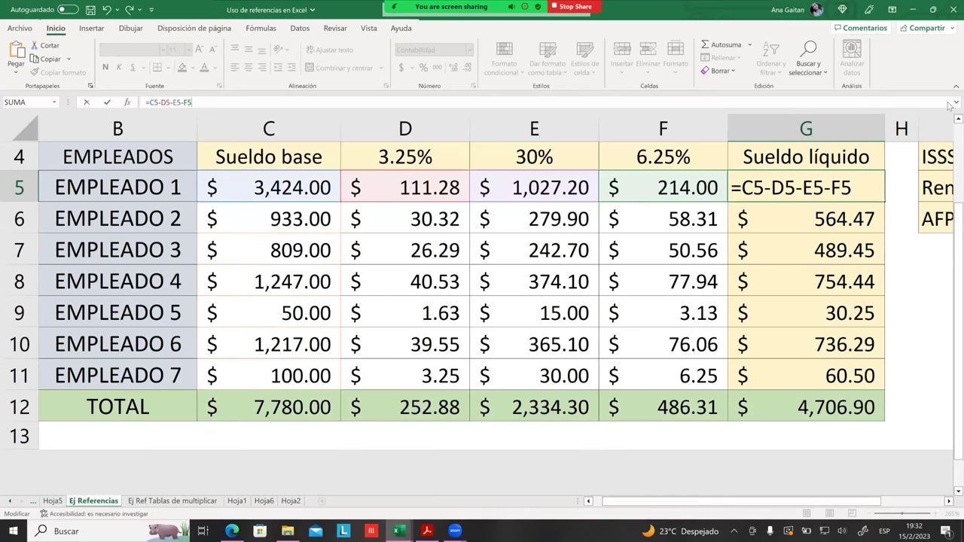
{"action": "left_click", "coordinate": [923, 405]}
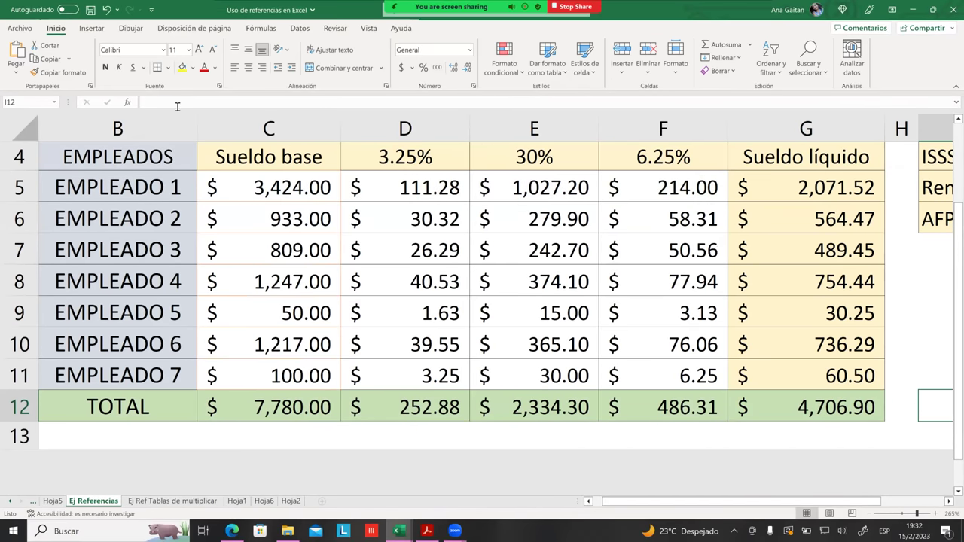
Look through the payroll sheet's other columns and the Hoja2 sheet, and bring up the Hoja6 grades sheet.
{"action": "scroll", "coordinate": [177, 106], "scroll_direction": "right", "scroll_amount": 2}
{"action": "left_click", "coordinate": [410, 310]}
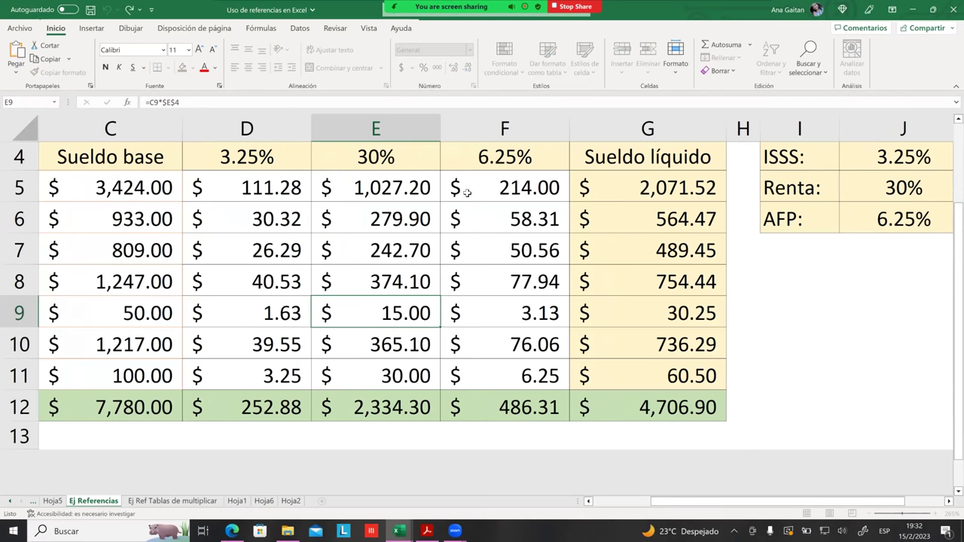
{"action": "left_click", "coordinate": [265, 502]}
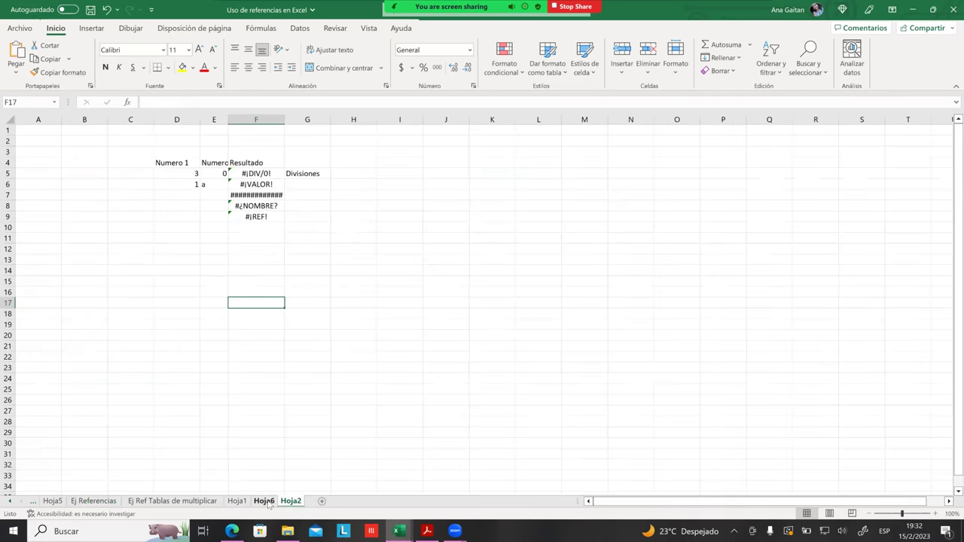
{"action": "left_click", "coordinate": [269, 504]}
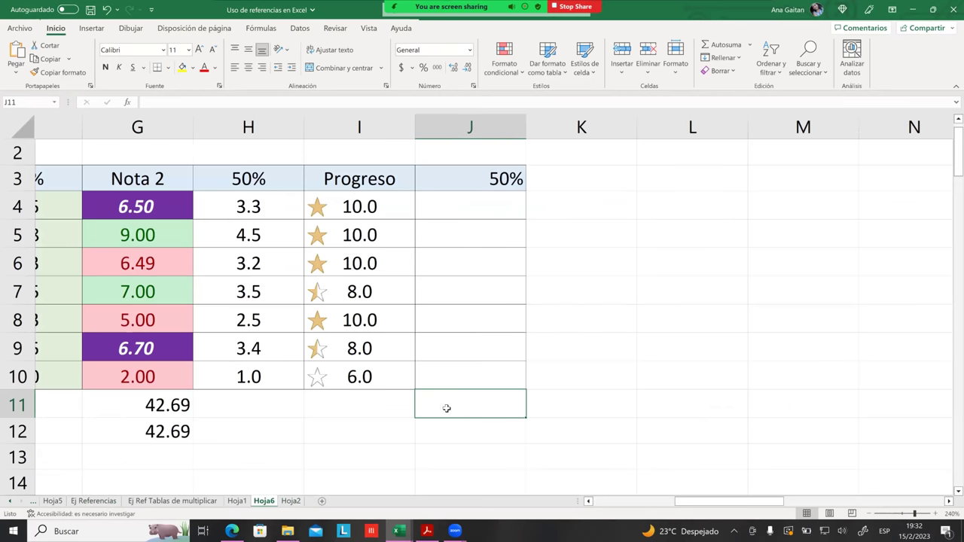
Arrange the Excel workbook and the PDF manual in Acrobat Reader side by side, each filling half of the screen.
{"action": "double_click", "coordinate": [681, 7]}
{"action": "left_click_drag", "start_coordinate": [475, 85], "coordinate": [1, 135]}
{"action": "left_click", "coordinate": [635, 156]}
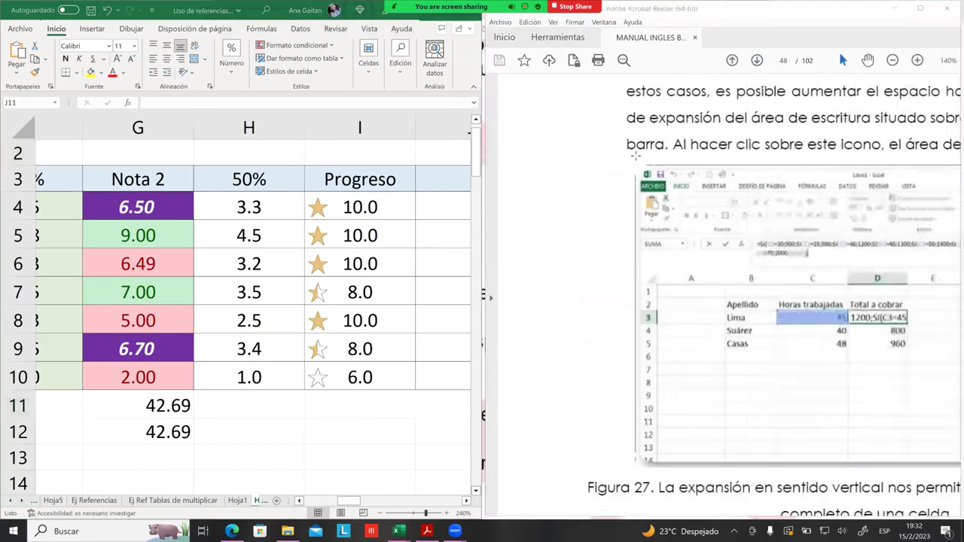
{"action": "left_click", "coordinate": [764, 292]}
Read the manual's introduction to Excel formulas and functions on page 49, just after Figura 27.
{"action": "scroll", "coordinate": [765, 292], "scroll_direction": "down", "scroll_amount": 3}
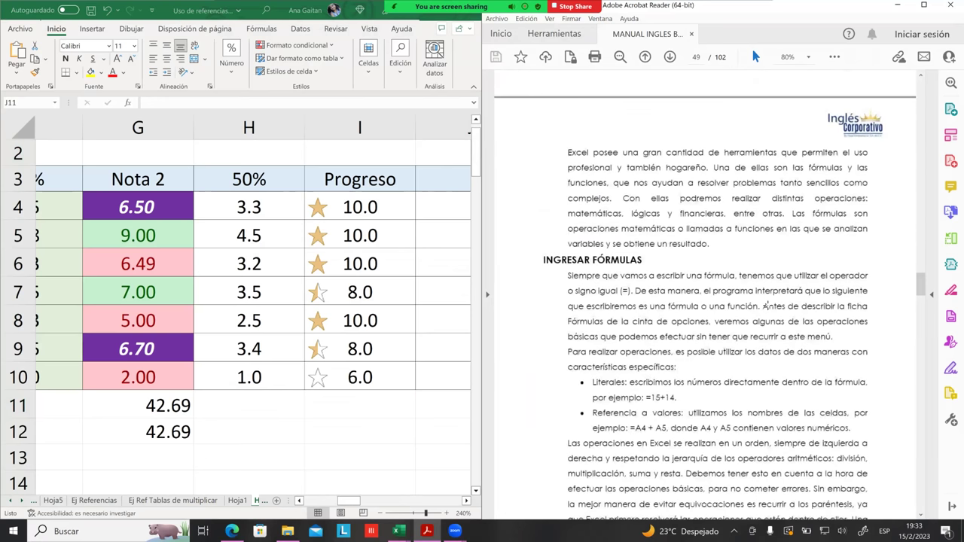
{"action": "scroll", "coordinate": [746, 239], "scroll_direction": "down", "scroll_amount": 1}
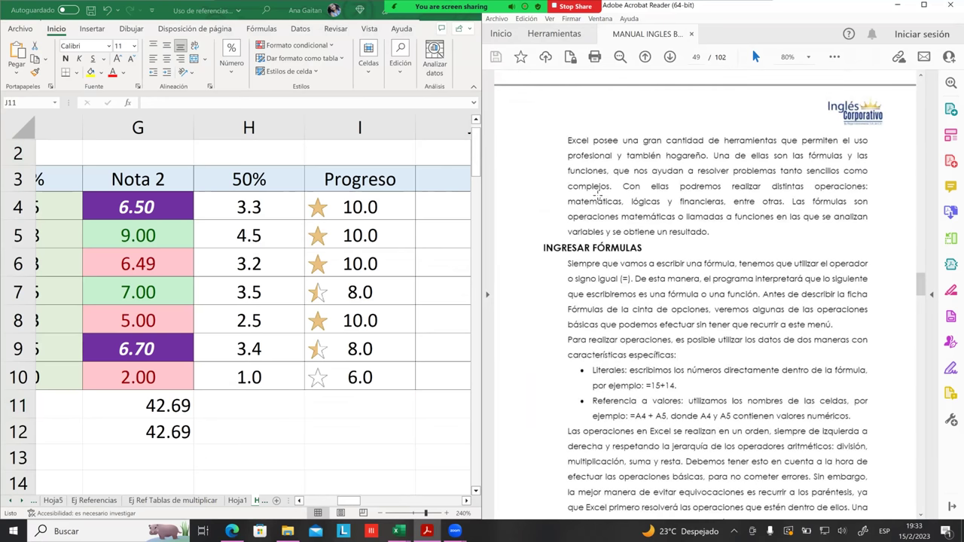
{"action": "scroll", "coordinate": [653, 194], "scroll_direction": "down", "scroll_amount": 1}
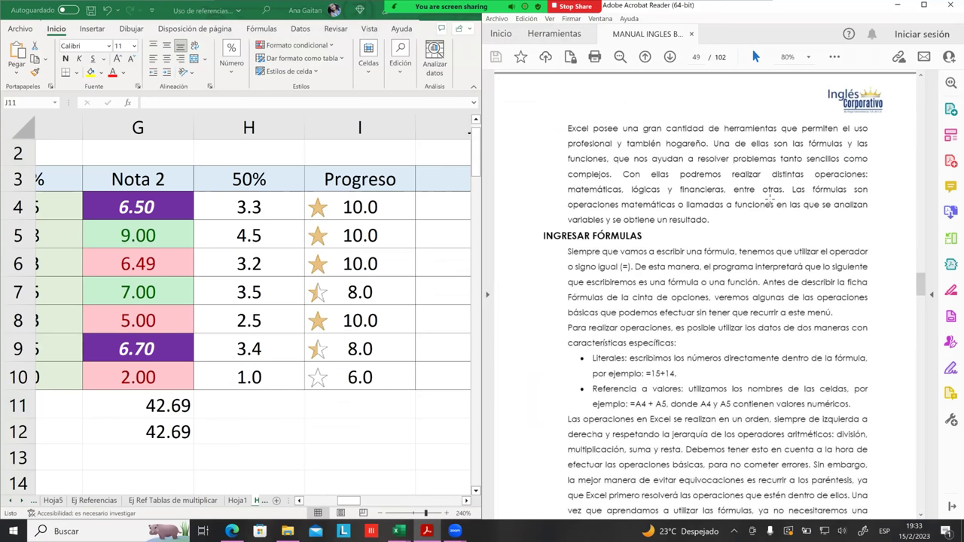
{"action": "scroll", "coordinate": [771, 199], "scroll_direction": "up", "scroll_amount": 6}
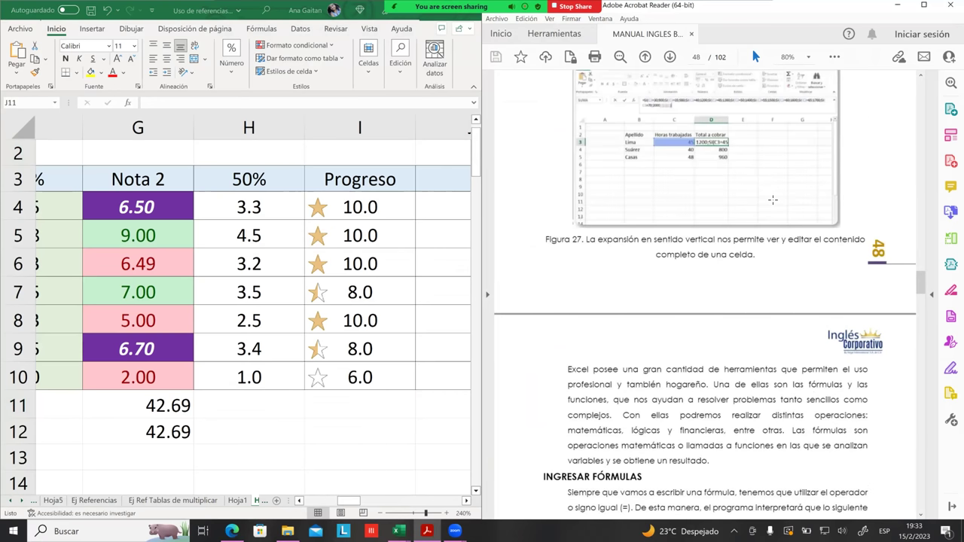
{"action": "scroll", "coordinate": [778, 207], "scroll_direction": "down", "scroll_amount": 4}
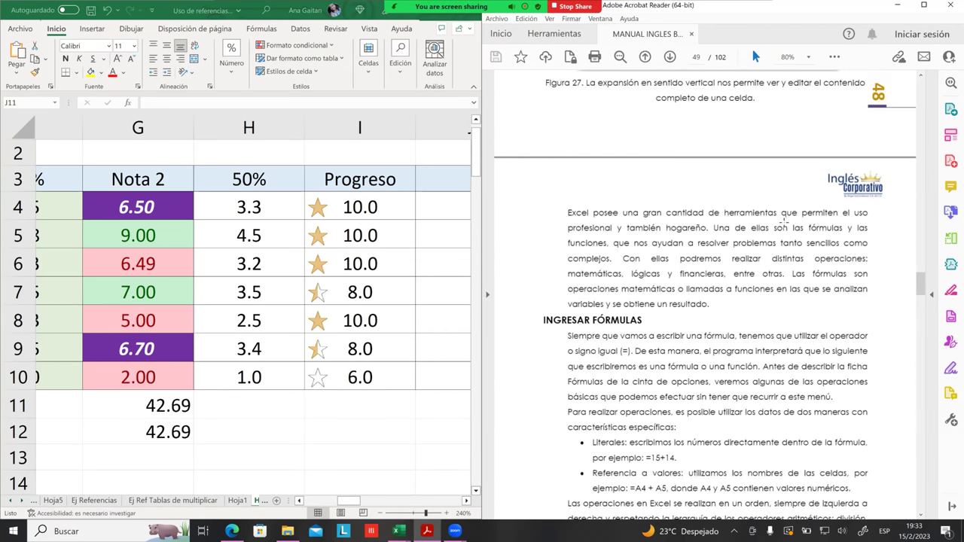
{"action": "scroll", "coordinate": [784, 222], "scroll_direction": "down", "scroll_amount": 1}
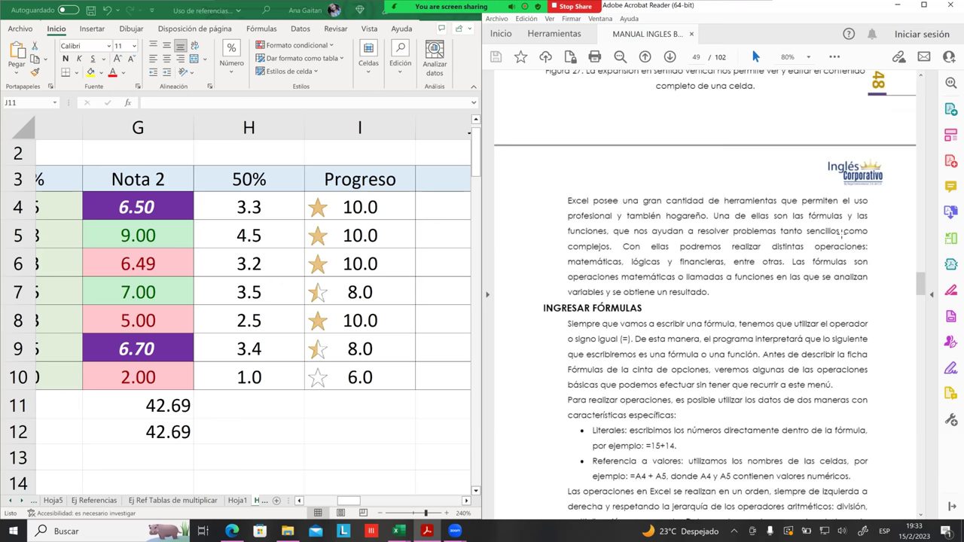
{"action": "scroll", "coordinate": [624, 250], "scroll_direction": "down", "scroll_amount": 1}
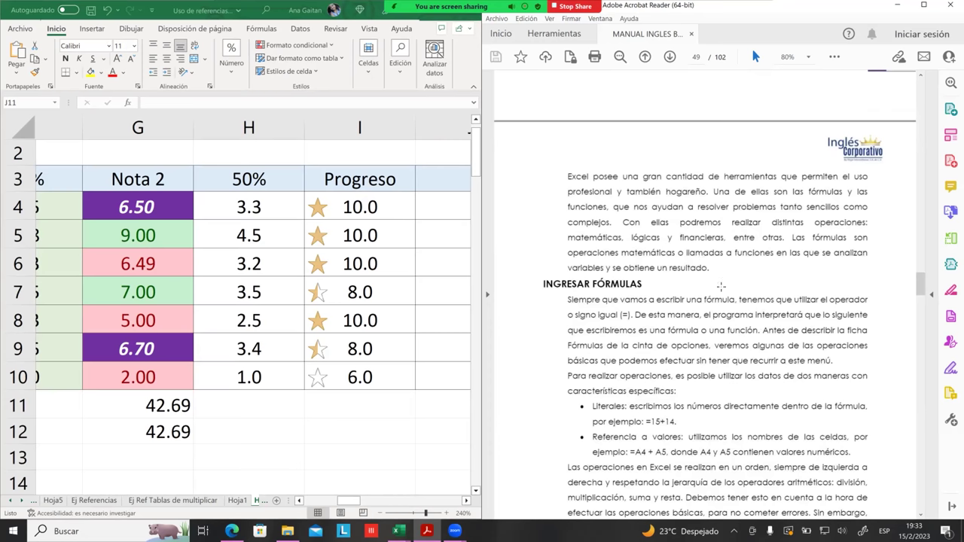
{"action": "scroll", "coordinate": [678, 280], "scroll_direction": "down", "scroll_amount": 1}
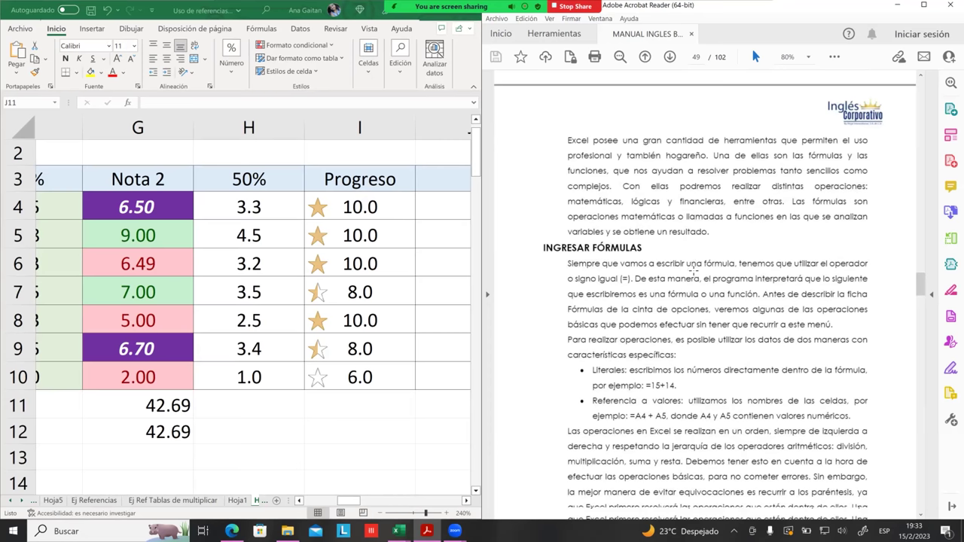
Examine the INGRESAR FÓRMULAS section on page 49, covering the equals sign, literals and references to values.
{"action": "scroll", "coordinate": [660, 251], "scroll_direction": "down", "scroll_amount": 1}
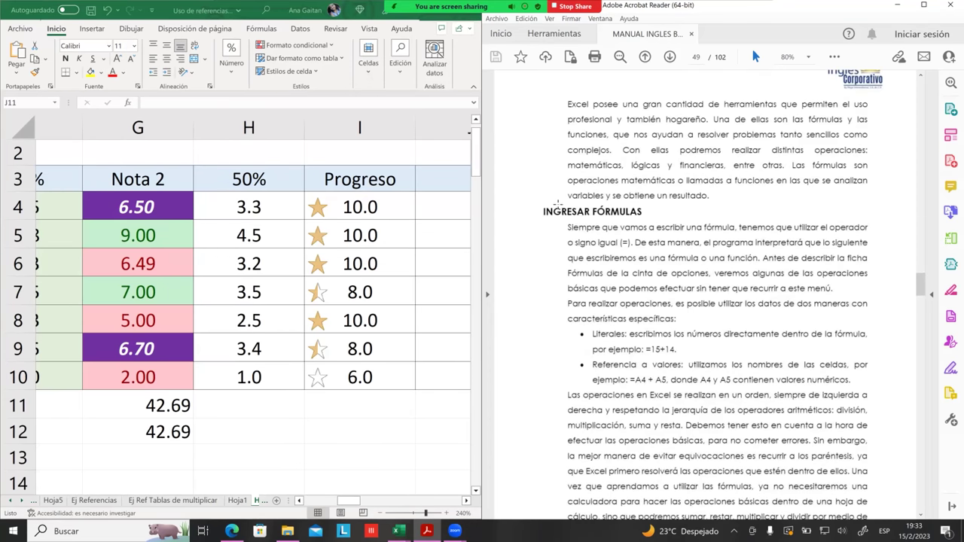
{"action": "scroll", "coordinate": [557, 205], "scroll_direction": "down", "scroll_amount": 1}
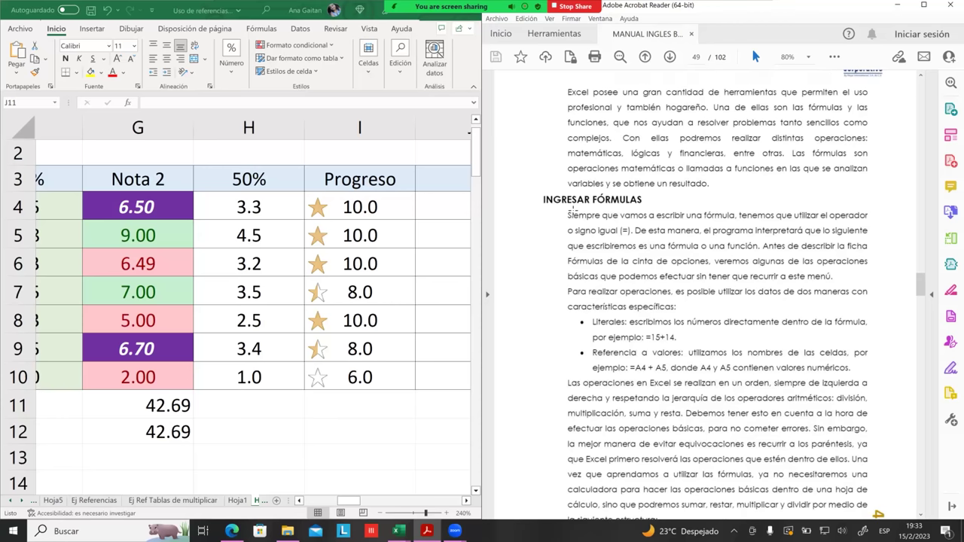
{"action": "left_click_drag", "start_coordinate": [621, 218], "coordinate": [631, 220]}
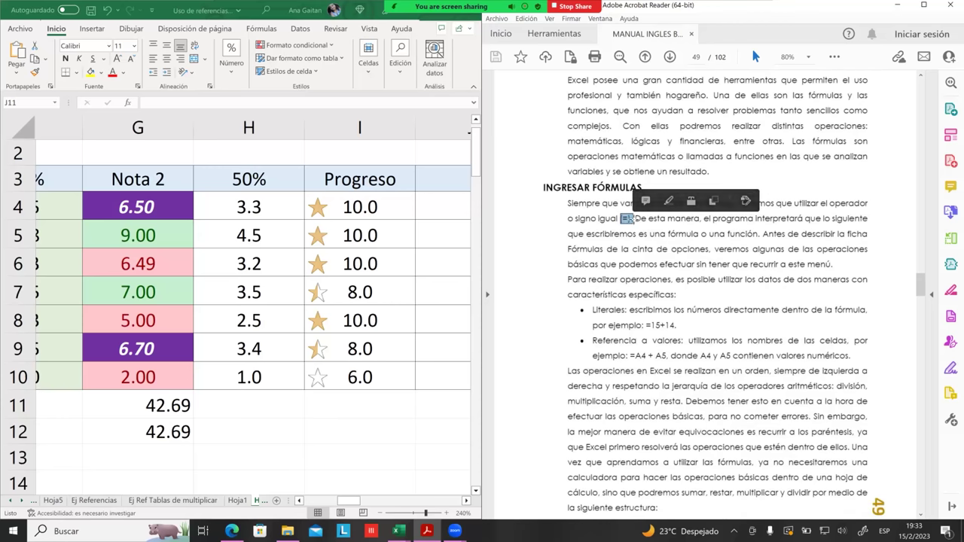
{"action": "key", "text": "ctrl+a"}
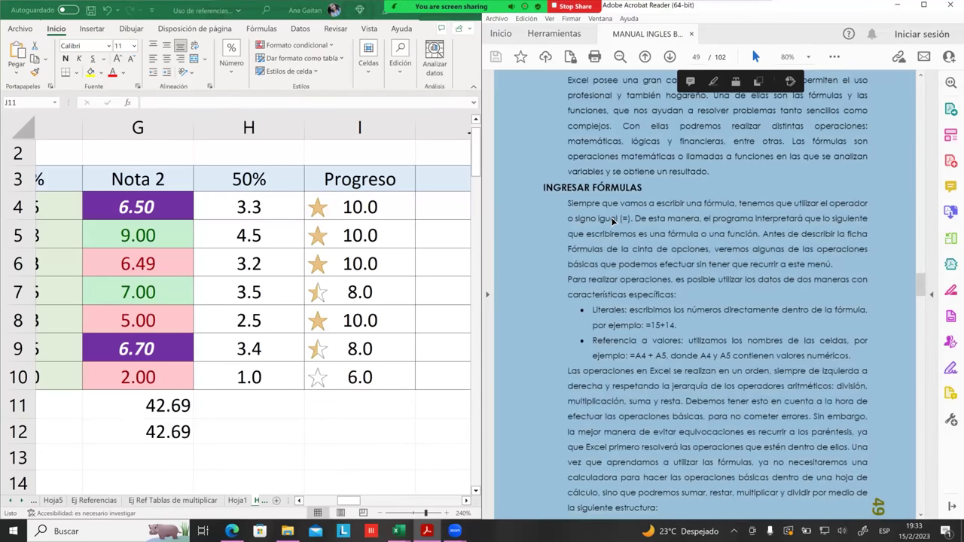
{"action": "left_click", "coordinate": [581, 208]}
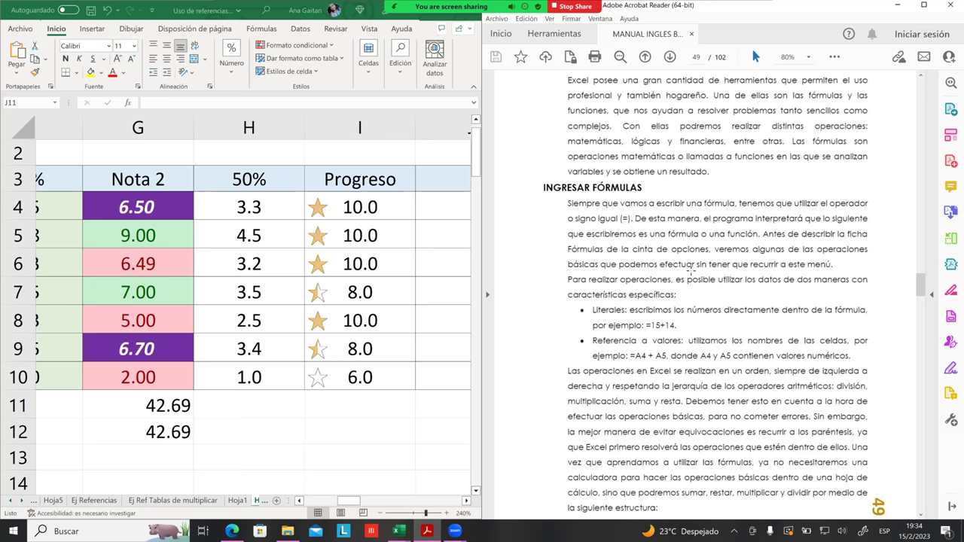
{"action": "scroll", "coordinate": [770, 270], "scroll_direction": "down", "scroll_amount": 1}
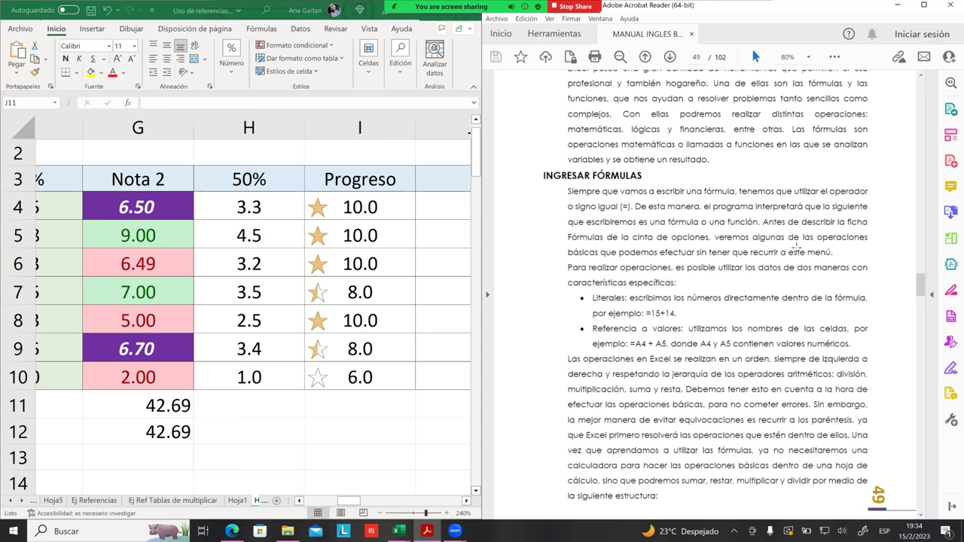
{"action": "scroll", "coordinate": [821, 255], "scroll_direction": "down", "scroll_amount": 1}
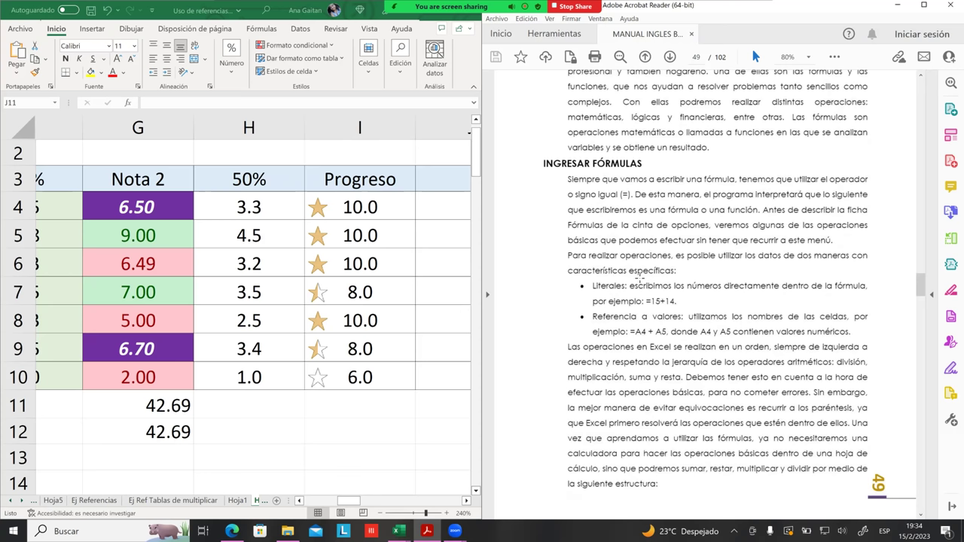
Switch back to the Excel workbook and open the Hoja2 sheet, selecting empty cells below the error examples.
{"action": "left_click", "coordinate": [381, 399]}
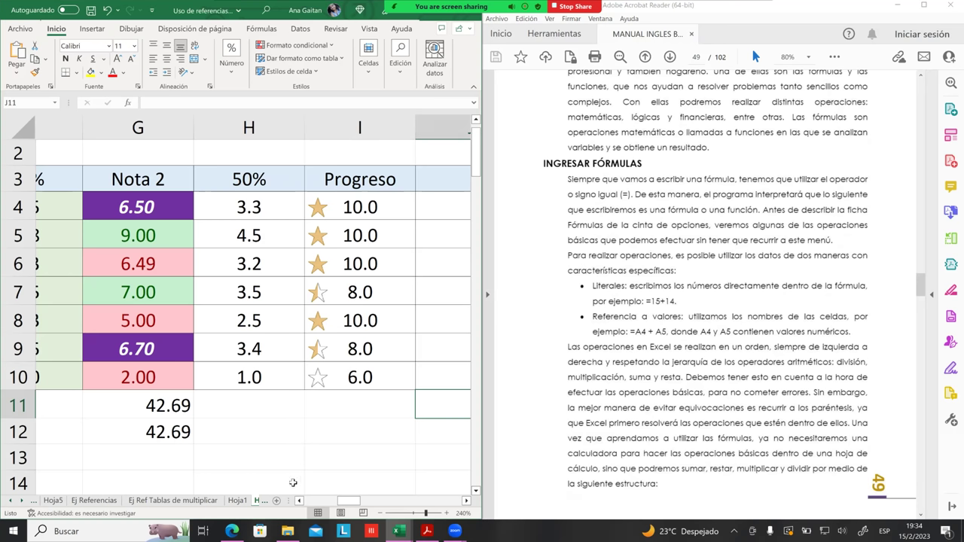
{"action": "left_click", "coordinate": [214, 500]}
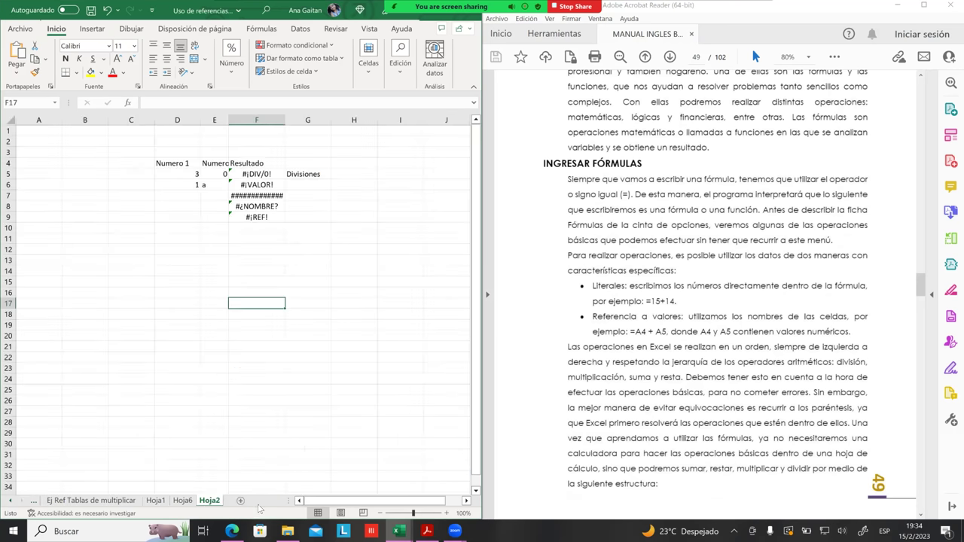
{"action": "left_click", "coordinate": [186, 503]}
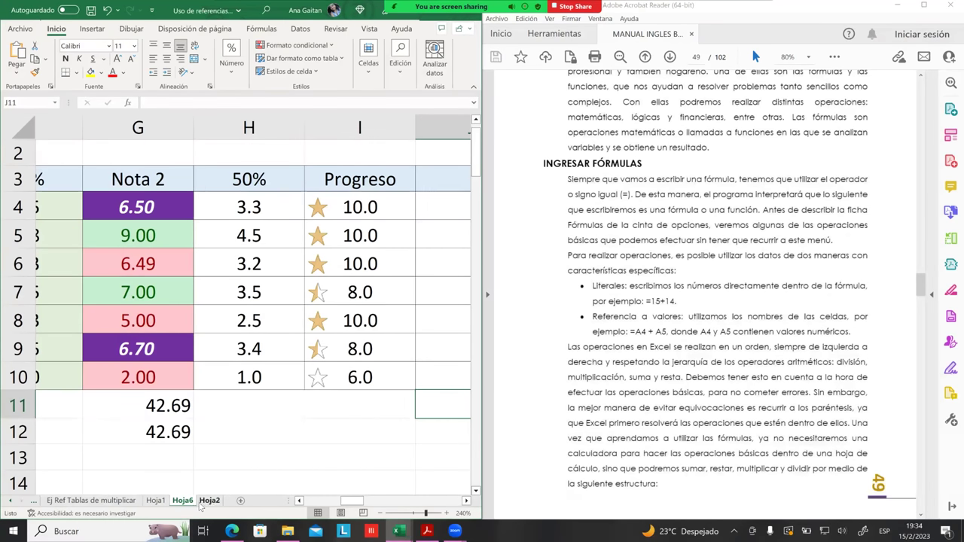
{"action": "left_click", "coordinate": [210, 501]}
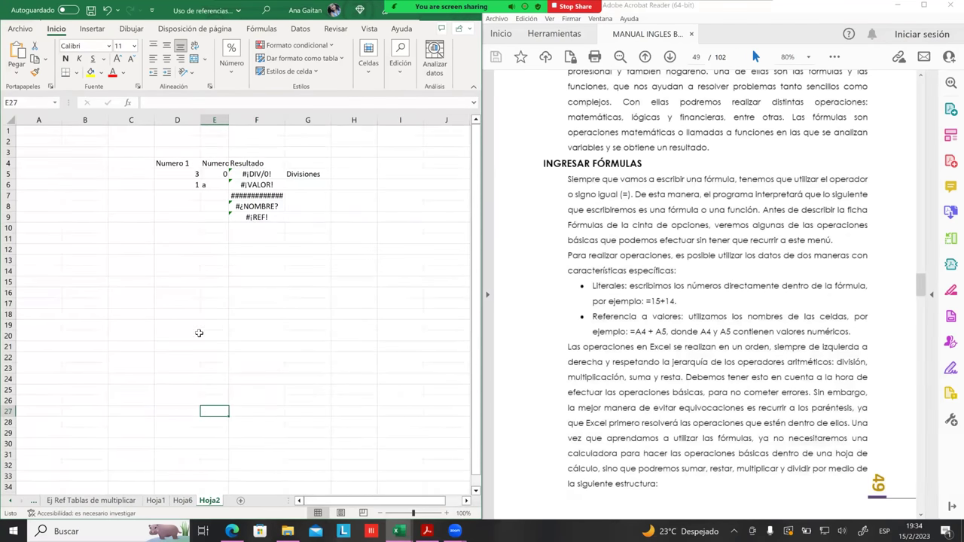
{"action": "scroll", "coordinate": [192, 326], "scroll_direction": "down", "scroll_amount": 1}
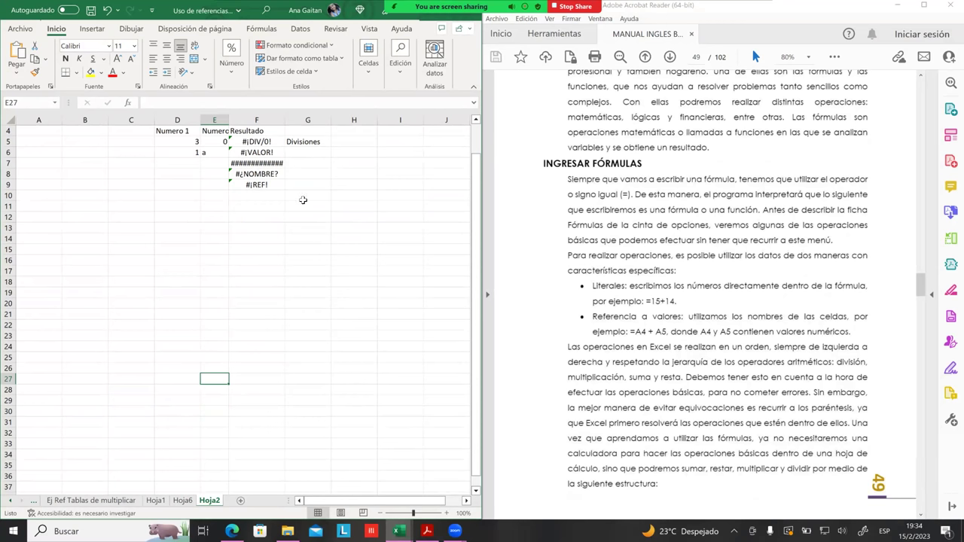
{"action": "left_click_drag", "start_coordinate": [308, 207], "coordinate": [308, 196]}
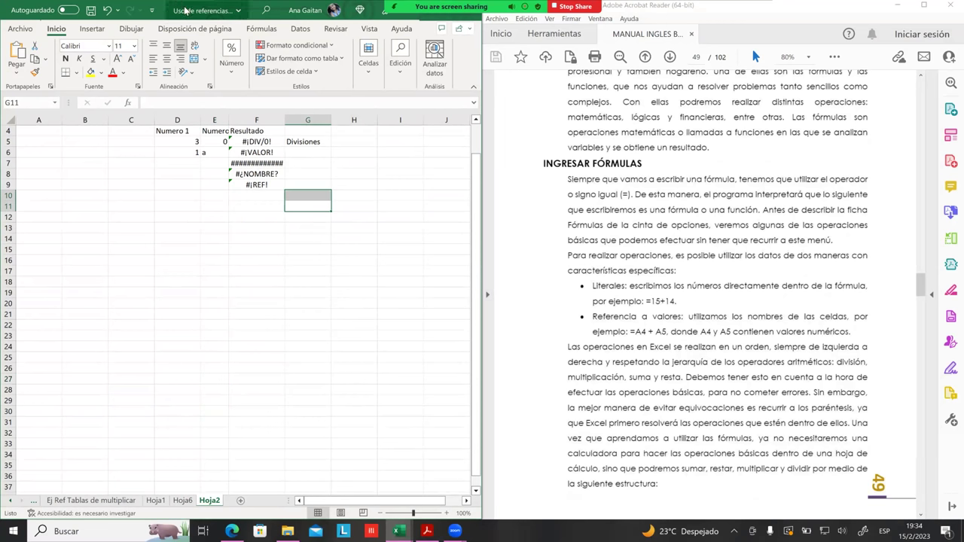
Maximize the workbook window and enlarge the Hoja2 view to 280%, showing the sheet from row 1.
{"action": "left_click_drag", "start_coordinate": [187, 11], "coordinate": [339, 48]}
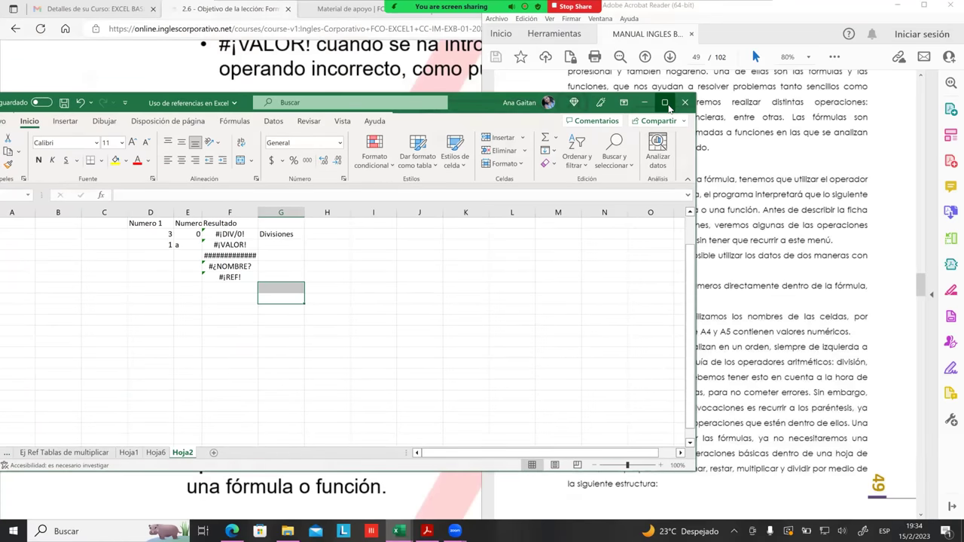
{"action": "double_click", "coordinate": [339, 47]}
{"action": "left_click_drag", "start_coordinate": [399, 249], "coordinate": [446, 248]}
{"action": "scroll", "coordinate": [547, 279], "scroll_direction": "up", "scroll_amount": 7, "text": "ctrl"}
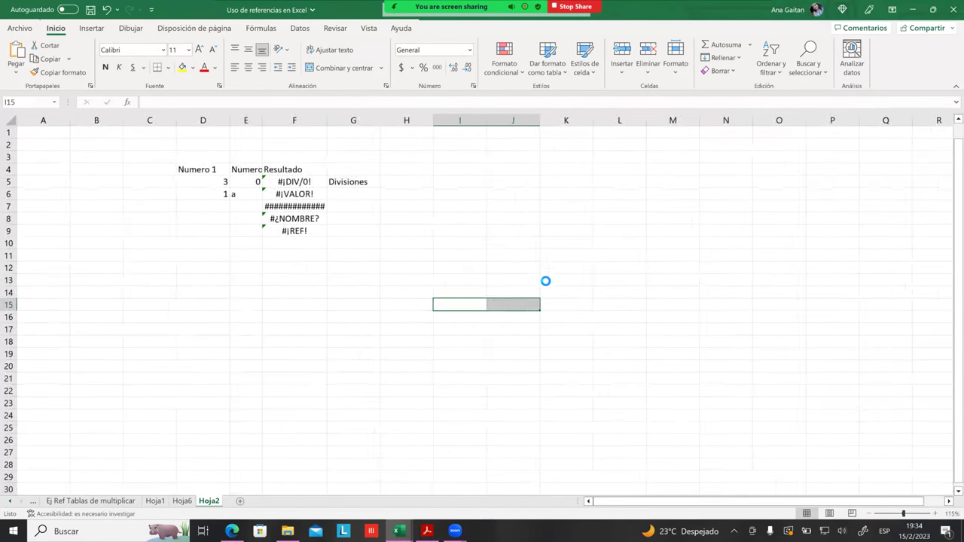
{"action": "scroll", "coordinate": [590, 274], "scroll_direction": "up", "scroll_amount": 5, "text": "ctrl"}
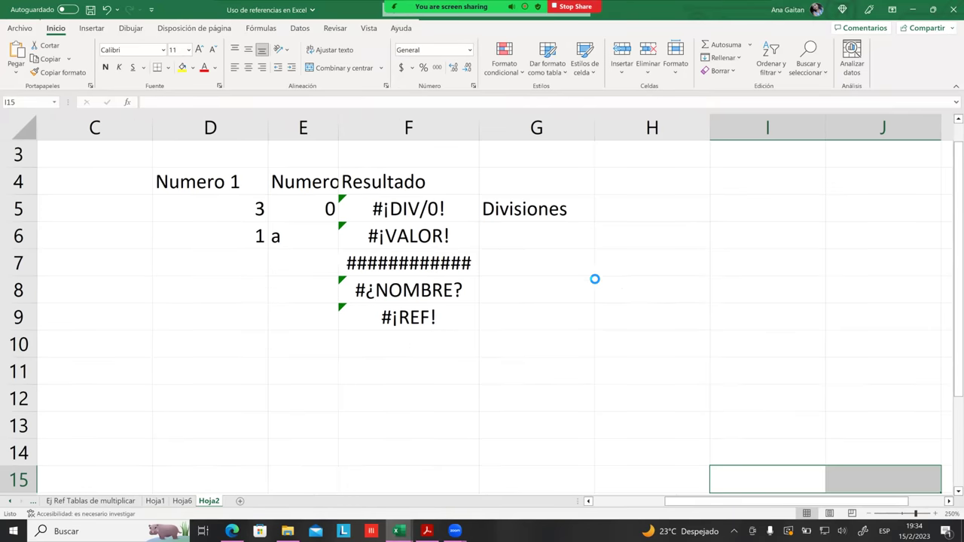
{"action": "left_click_drag", "start_coordinate": [958, 347], "coordinate": [957, 273]}
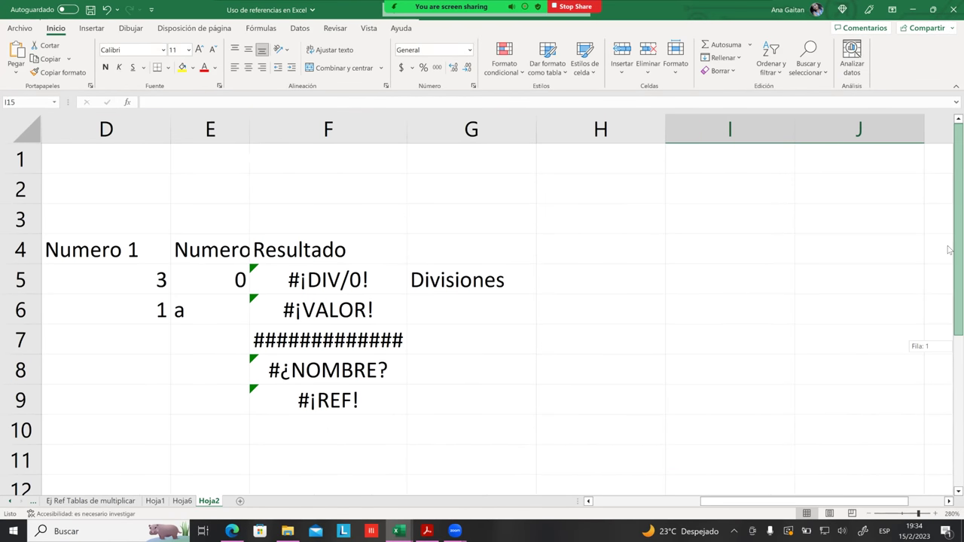
{"action": "left_click", "coordinate": [502, 161]}
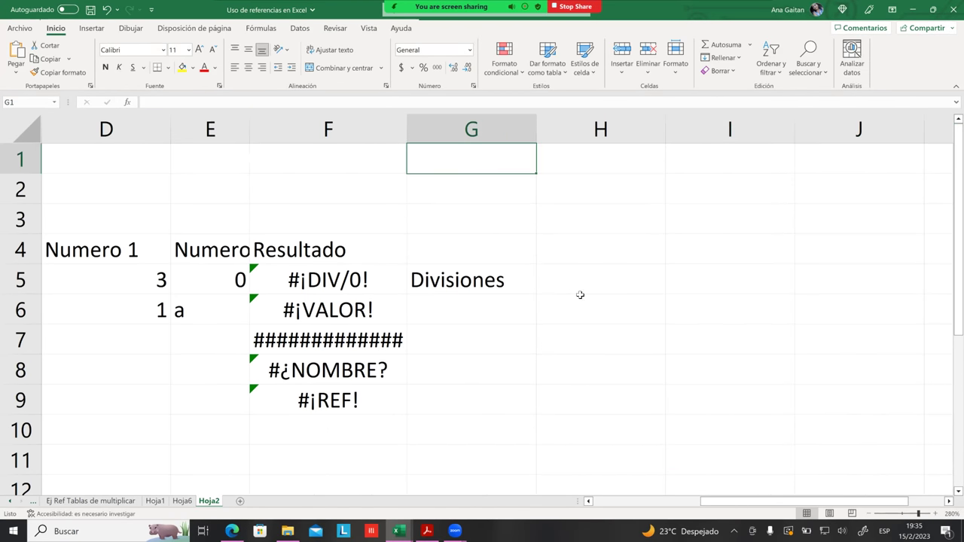
Enter the title Suma in cell F14, in the empty area below the error examples.
{"action": "scroll", "coordinate": [580, 293], "scroll_direction": "down", "scroll_amount": 4}
{"action": "left_click", "coordinate": [314, 196]}
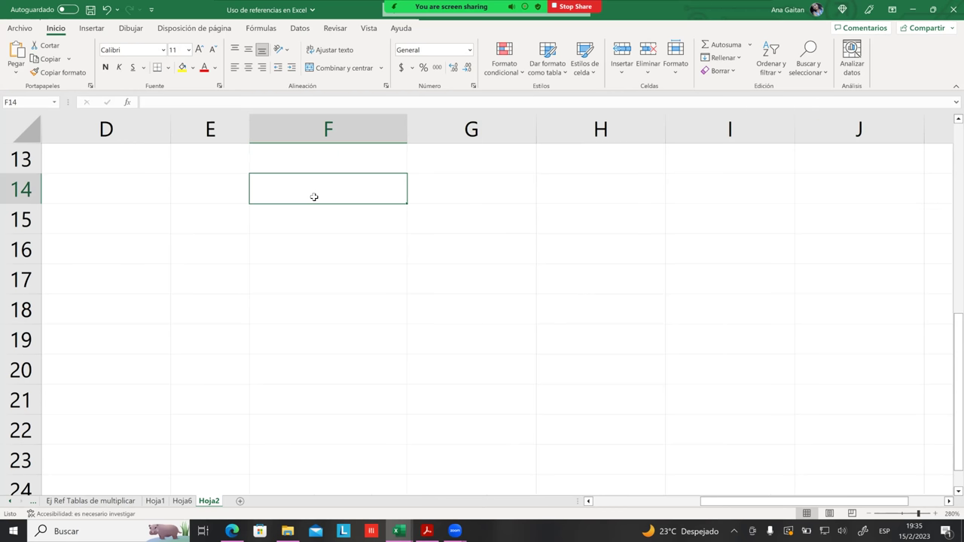
{"action": "type", "text": "Su"}
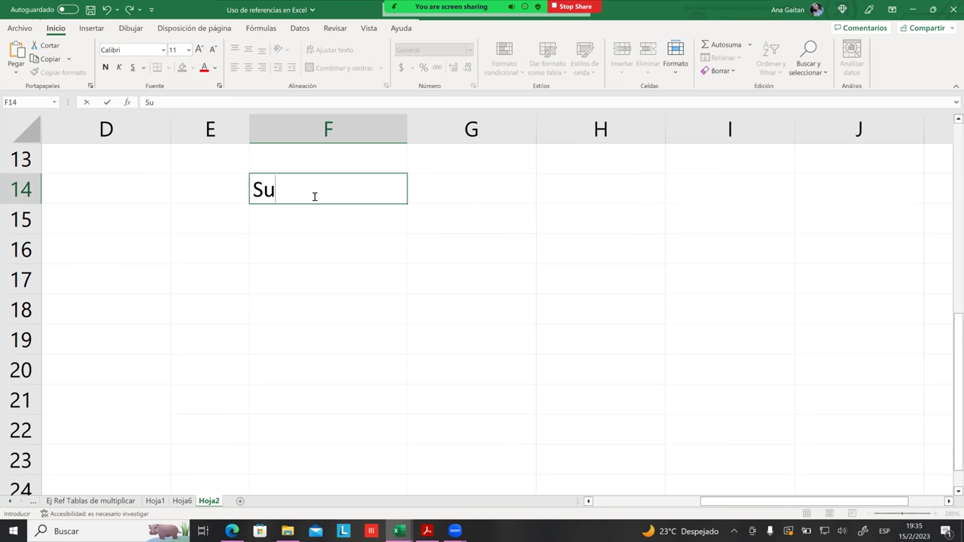
{"action": "type", "text": "ma"}
{"action": "left_click", "coordinate": [347, 237]}
{"action": "left_click", "coordinate": [349, 221]}
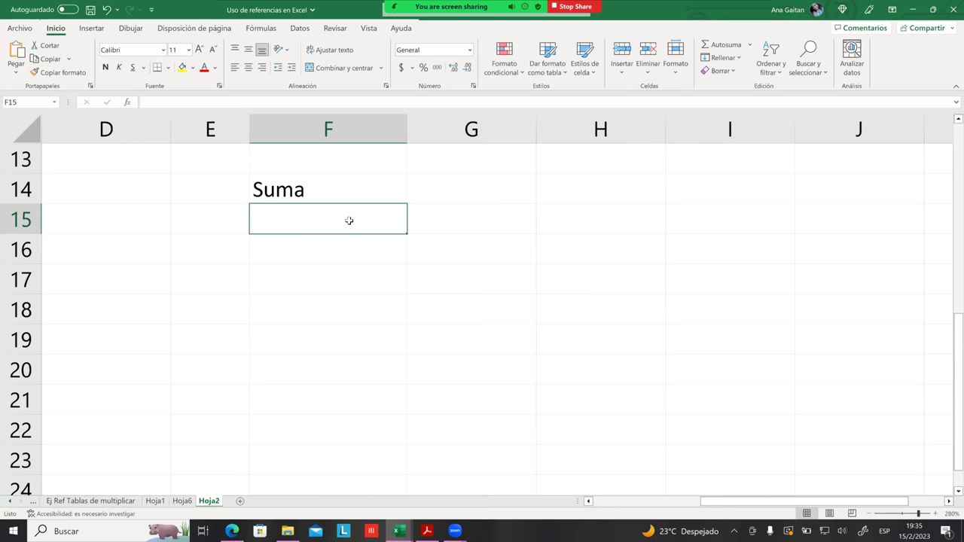
Enter the headings Numero 1, Numero 2 and Total in cells F15, G15 and H15 below the Suma title.
{"action": "type", "text": "Nun"}
{"action": "key", "text": "BackSpace"}
{"action": "type", "text": "m"}
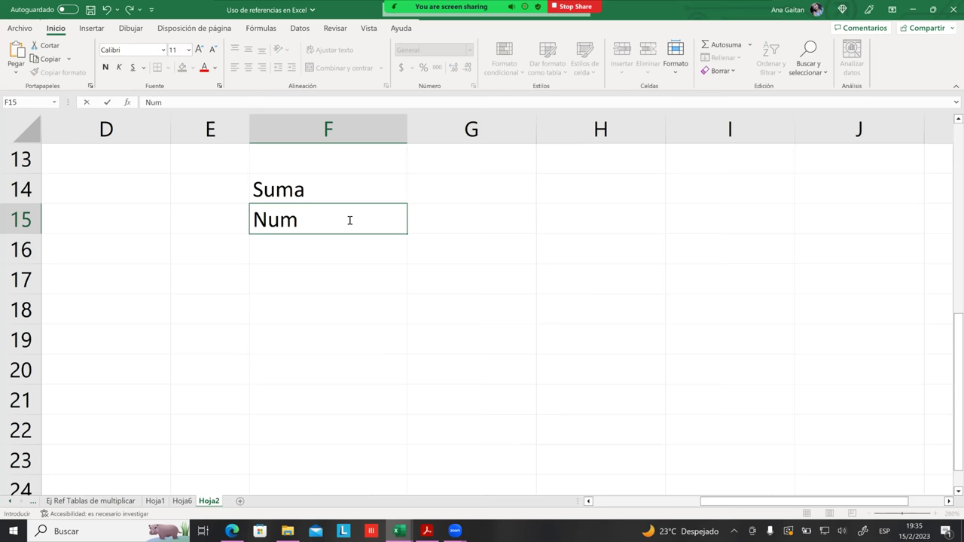
{"action": "type", "text": "ero 1"}
{"action": "key", "text": "Tab"}
{"action": "type", "text": "Numero 2"}
{"action": "key", "text": "Tab"}
{"action": "type", "text": "Total"}
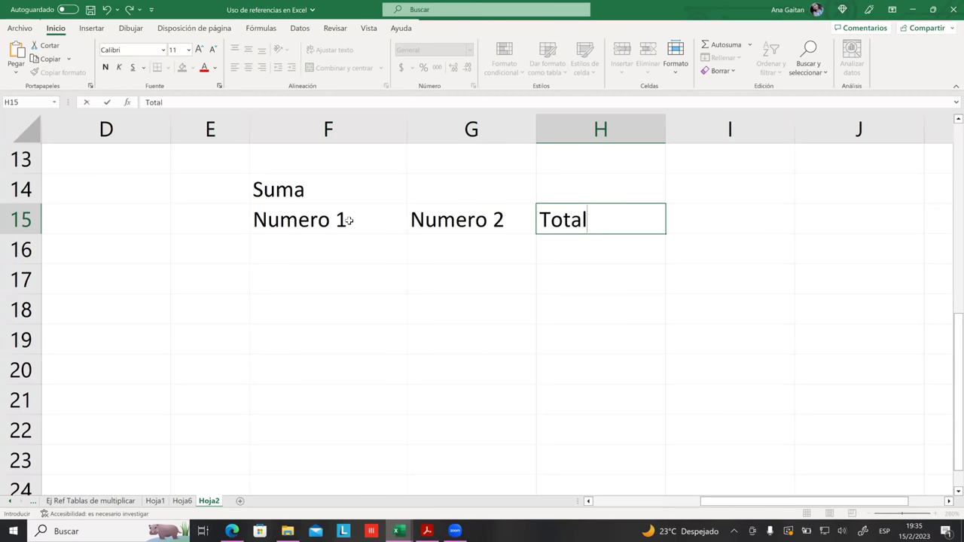
Enter 5 in cell F16 and 7 in cell G16, under the Numero 1 and Numero 2 headings.
{"action": "key", "text": "Tab"}
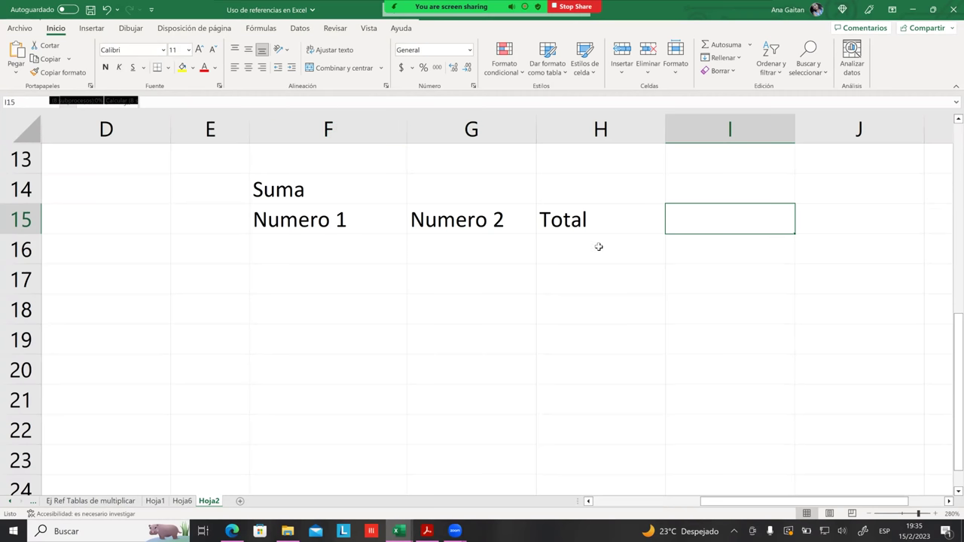
{"action": "left_click", "coordinate": [599, 249]}
{"action": "left_click", "coordinate": [453, 309]}
{"action": "left_click", "coordinate": [603, 248]}
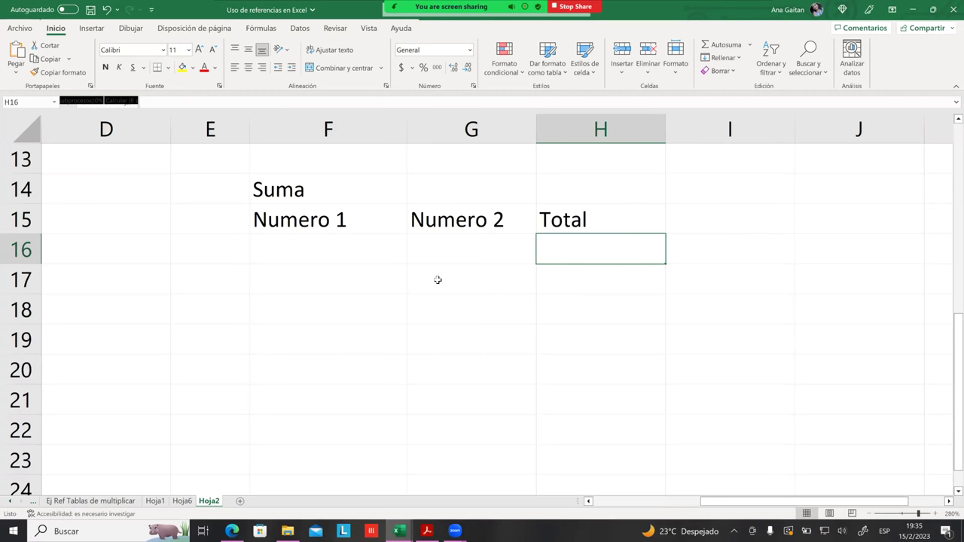
{"action": "left_click", "coordinate": [354, 257]}
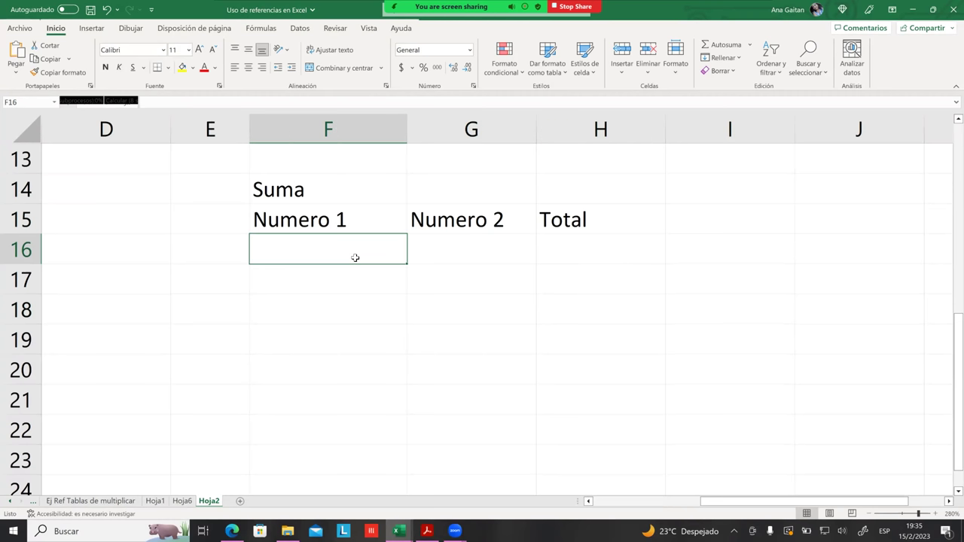
{"action": "type", "text": "5"}
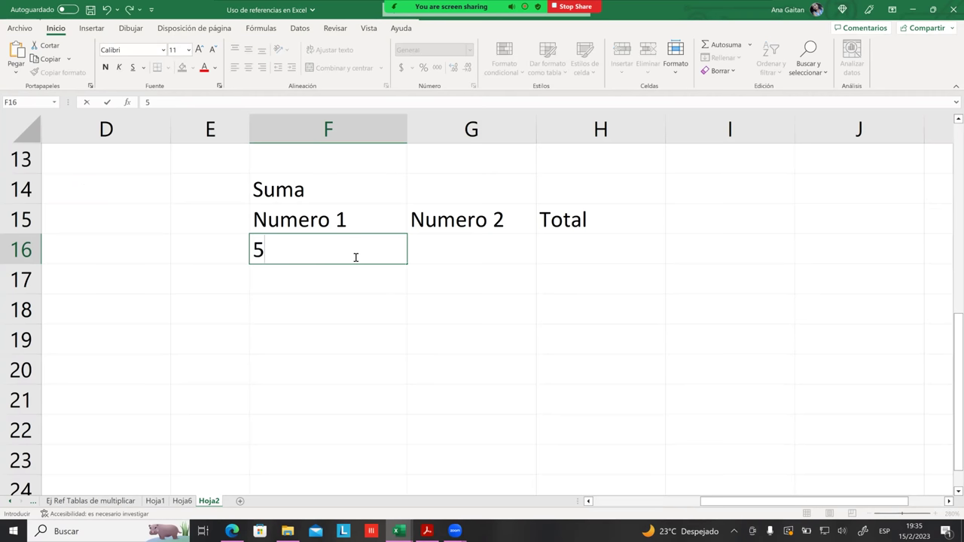
{"action": "key", "text": "Tab"}
{"action": "type", "text": "7"}
{"action": "left_click", "coordinate": [581, 289]}
{"action": "left_click", "coordinate": [571, 246]}
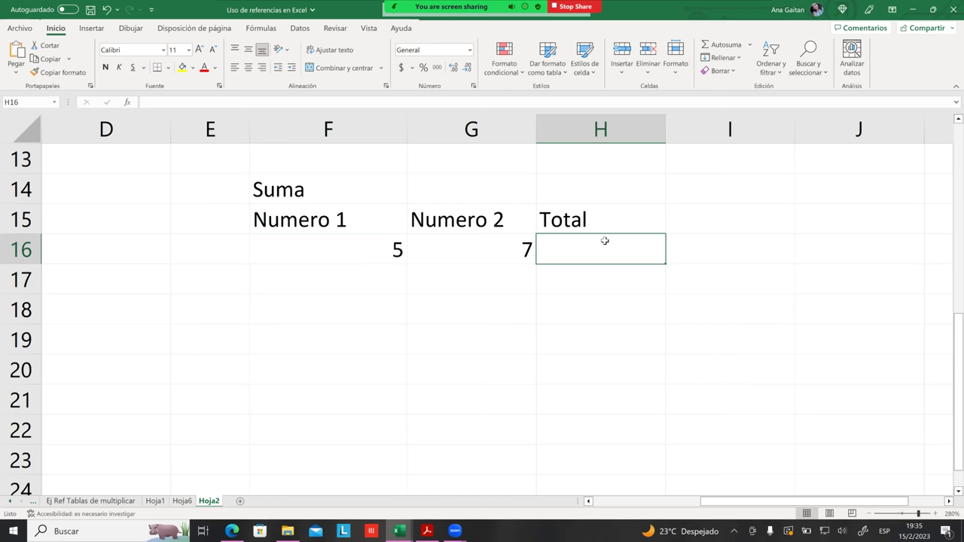
Enter the formula =5+7 with the literal numbers in cell H16, under the Total heading.
{"action": "type", "text": "="}
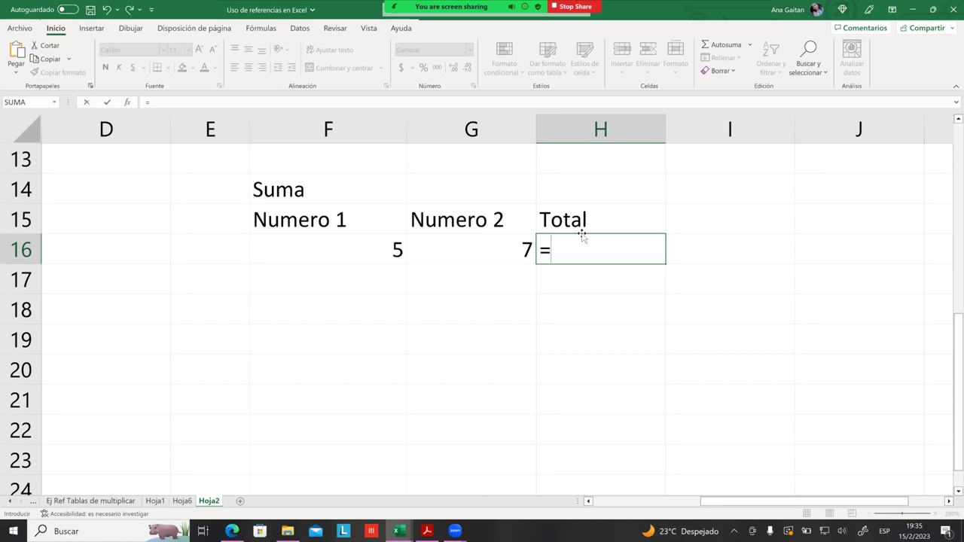
{"action": "type", "text": "5"}
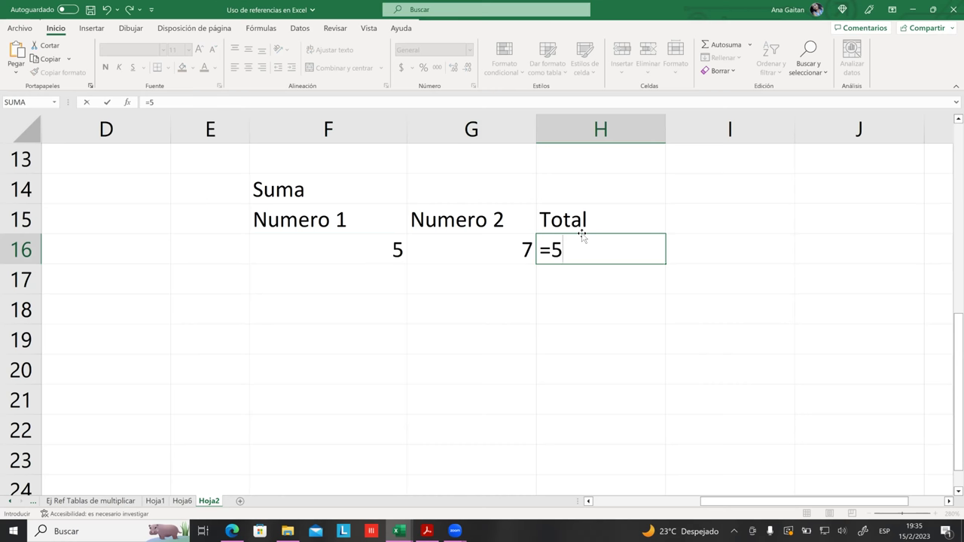
{"action": "type", "text": "+"}
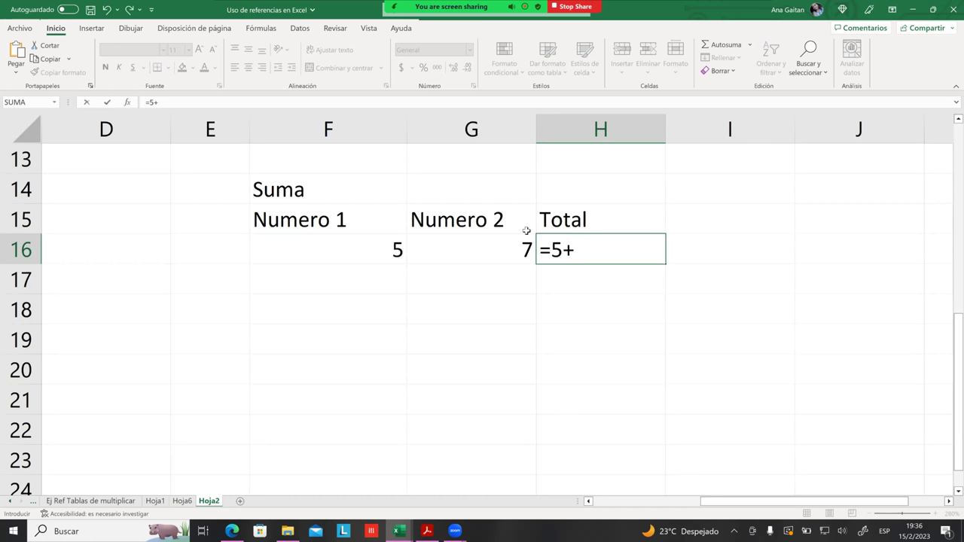
{"action": "type", "text": "7"}
{"action": "key", "text": "Return"}
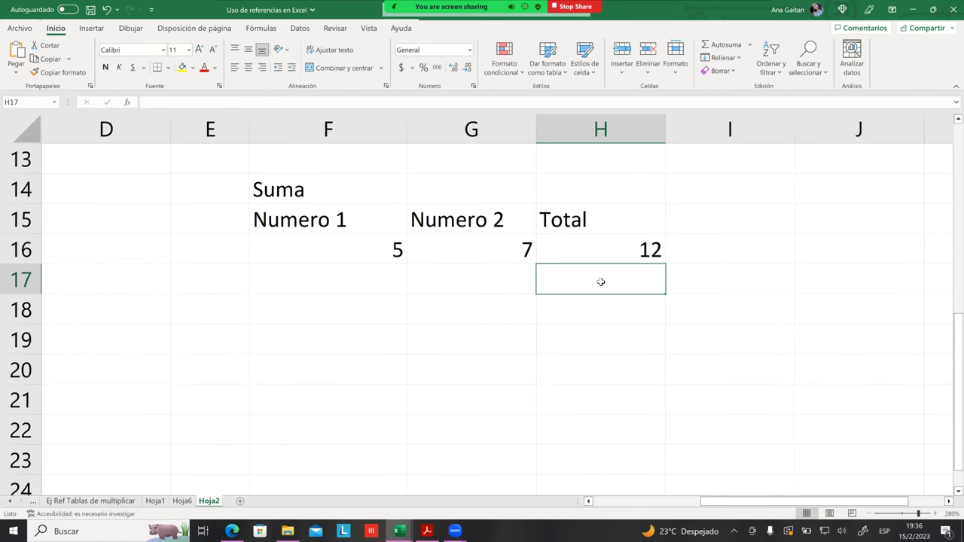
Examine the total formula in H16 and compare it with the numbers in F16 and G16.
{"action": "left_click", "coordinate": [625, 258]}
{"action": "left_click", "coordinate": [635, 295]}
{"action": "left_click", "coordinate": [637, 258]}
{"action": "left_click", "coordinate": [637, 290]}
{"action": "left_click", "coordinate": [636, 255]}
{"action": "left_click", "coordinate": [634, 273]}
{"action": "left_click", "coordinate": [633, 250]}
{"action": "left_click", "coordinate": [391, 249]}
{"action": "left_click", "coordinate": [513, 247]}
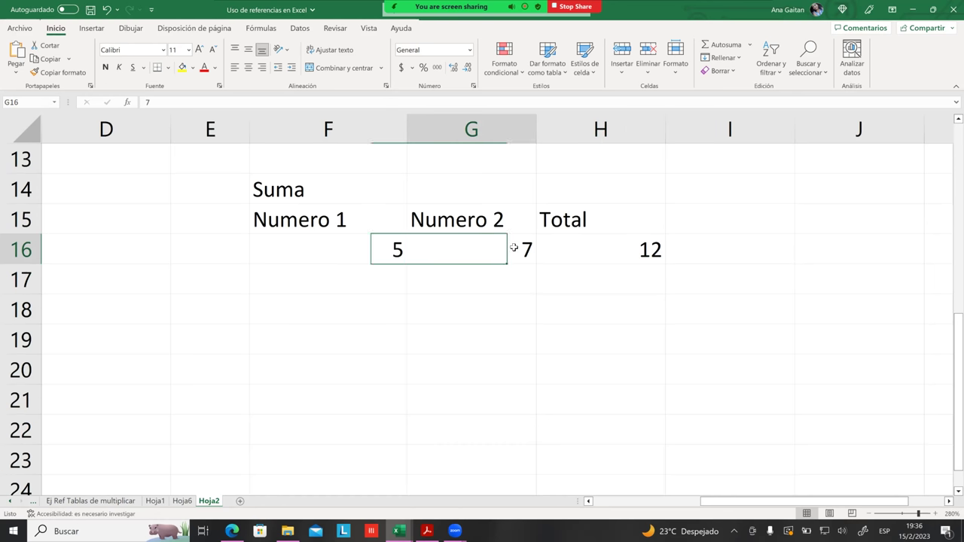
{"action": "left_click", "coordinate": [594, 253]}
{"action": "left_click", "coordinate": [594, 349]}
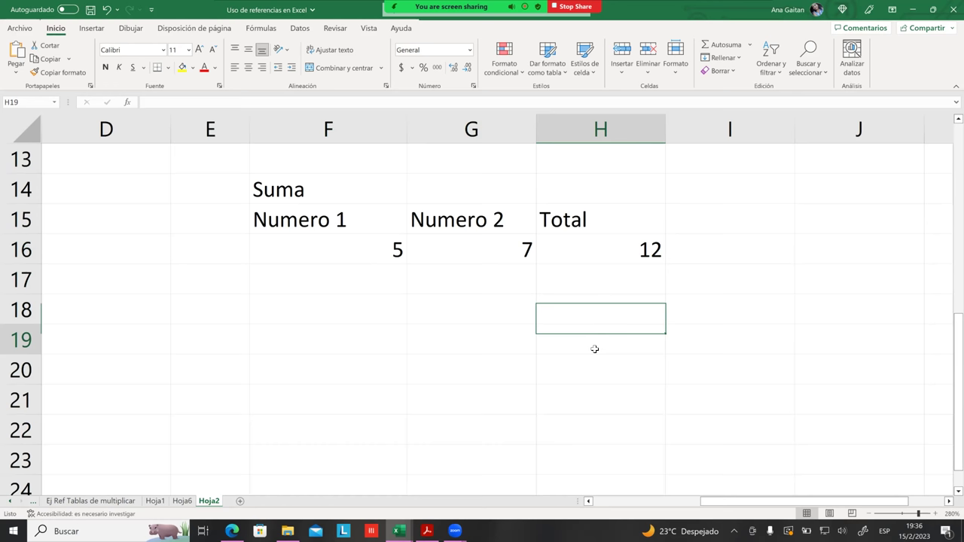
Enter the cell-reference formula =F17+G17 in cell H17, below the first total.
{"action": "left_click", "coordinate": [575, 287]}
{"action": "type", "text": "="}
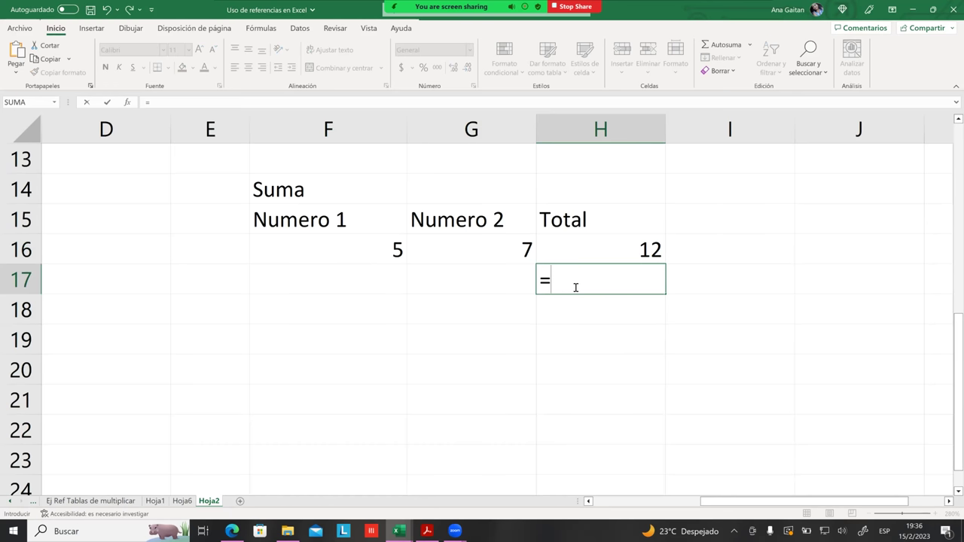
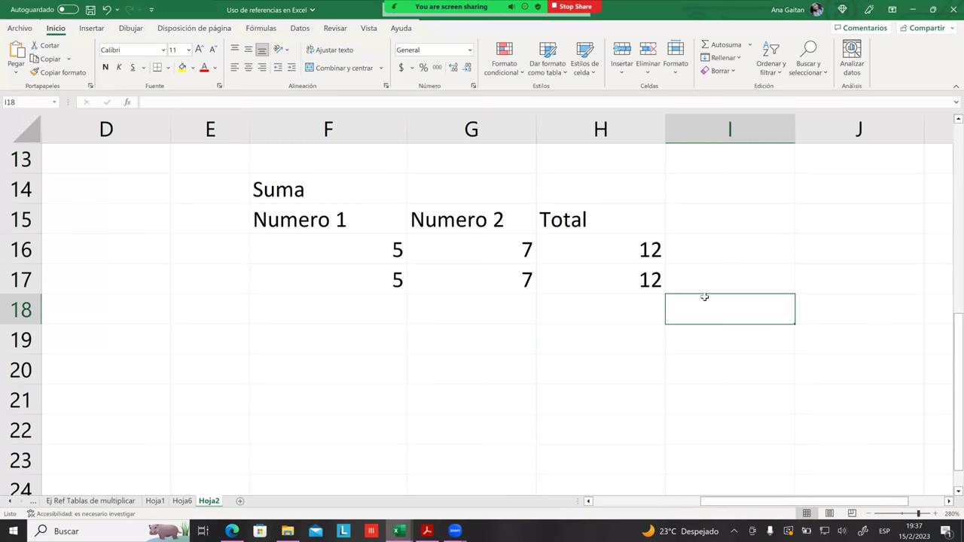
{"action": "left_click", "coordinate": [525, 317]}
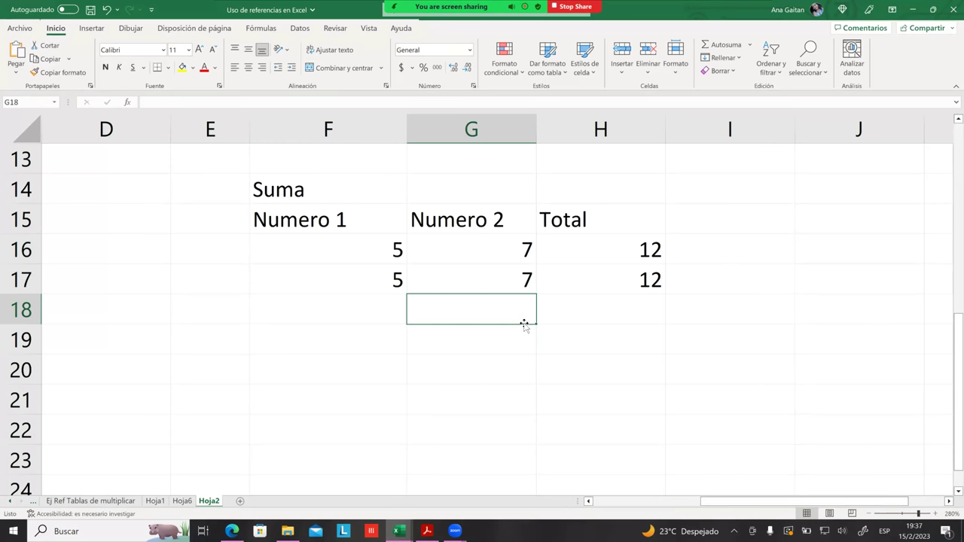
Set Numero 1 in cell F16 to 9 and check the literal-number total in H16.
{"action": "left_click", "coordinate": [358, 256]}
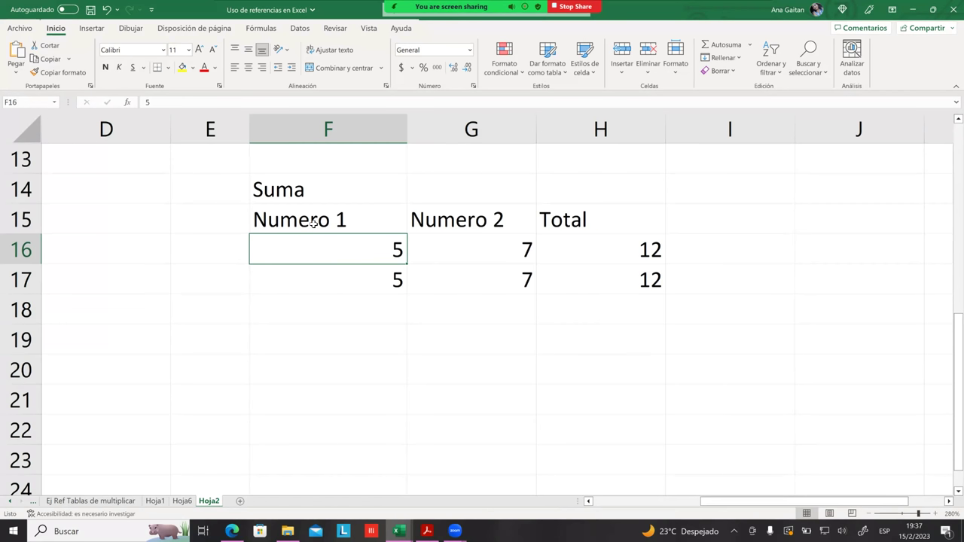
{"action": "type", "text": "9"}
{"action": "key", "text": "Tab"}
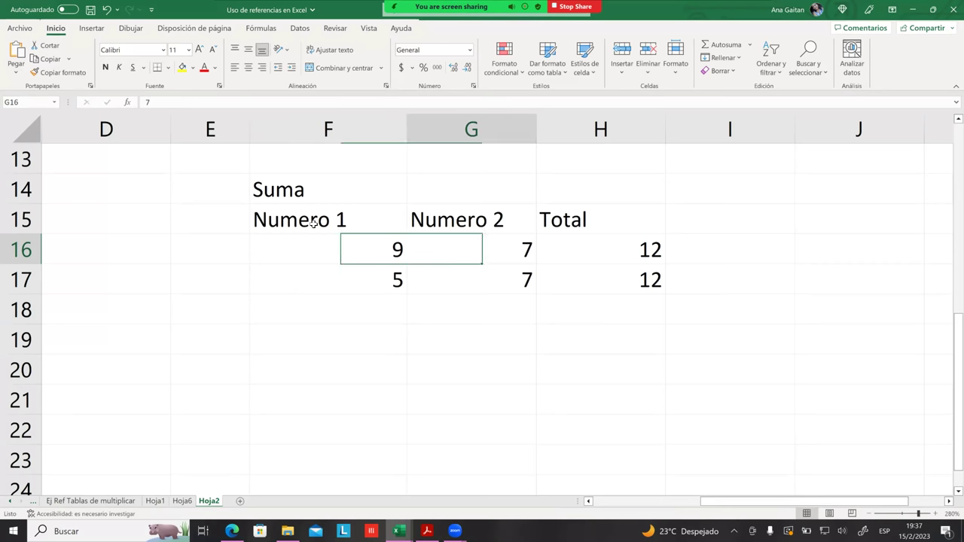
{"action": "left_click", "coordinate": [623, 259]}
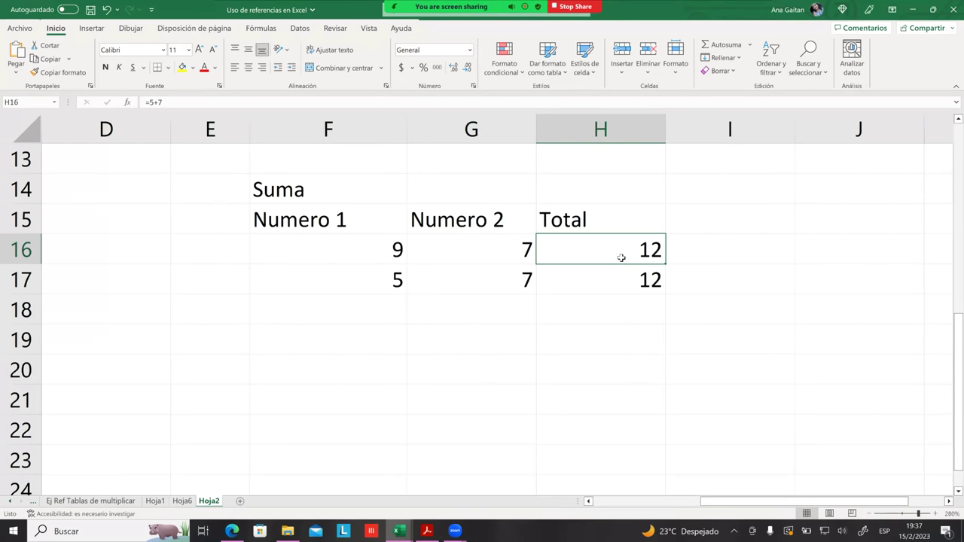
Set Numero 1 in cell F17 to 9 and check the cell-reference total in H17.
{"action": "left_click", "coordinate": [383, 284]}
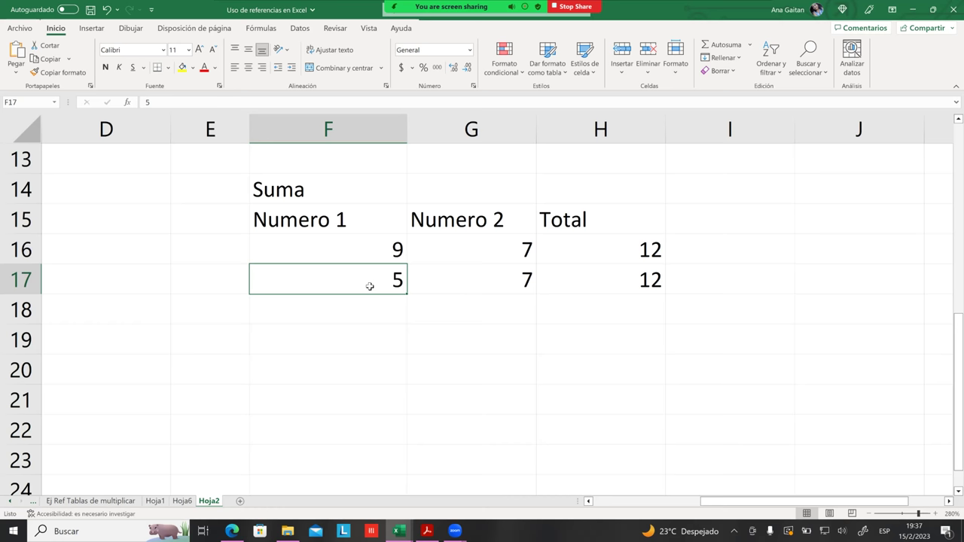
{"action": "type", "text": "9"}
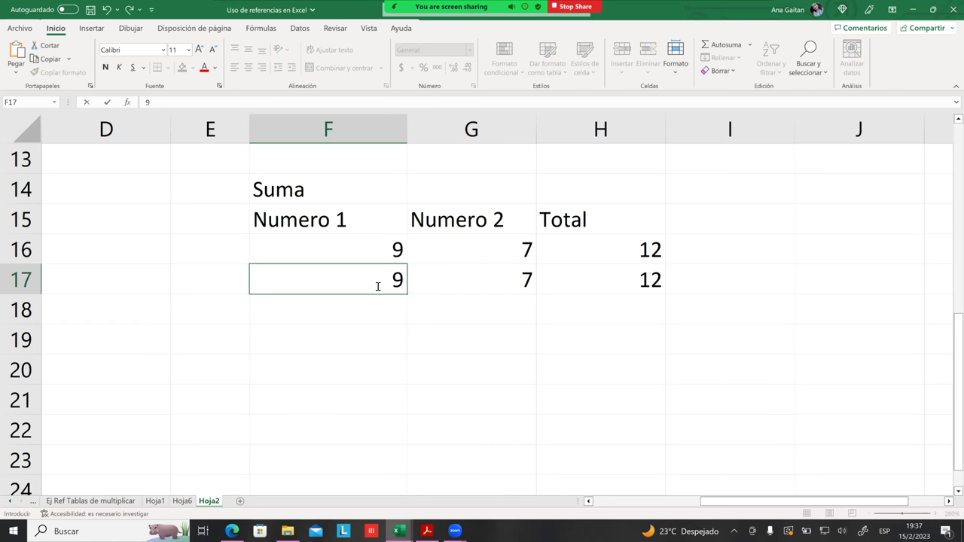
{"action": "left_click", "coordinate": [637, 305]}
{"action": "left_click", "coordinate": [657, 280]}
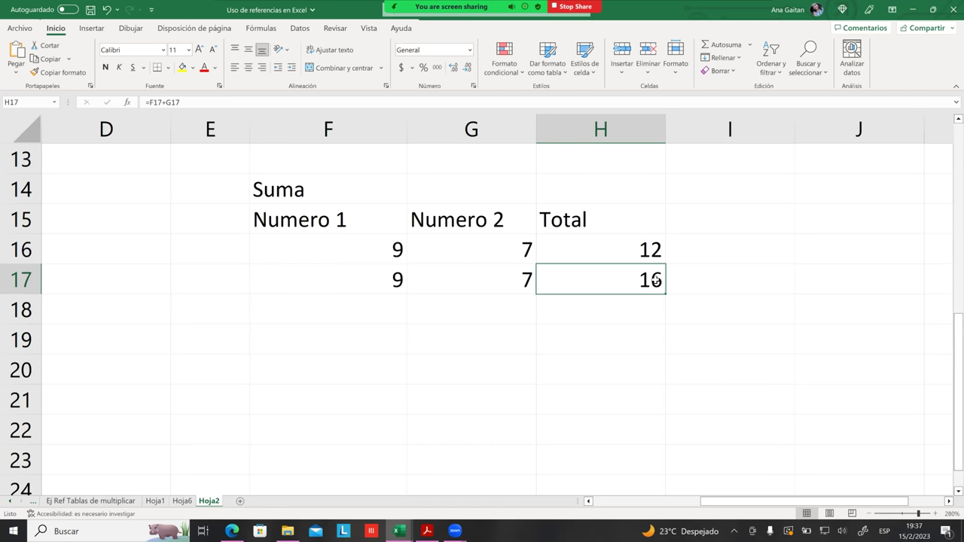
Apply all borders (Todos los bordes) to the Suma table range F15:H17.
{"action": "left_click_drag", "start_coordinate": [657, 280], "coordinate": [315, 212]}
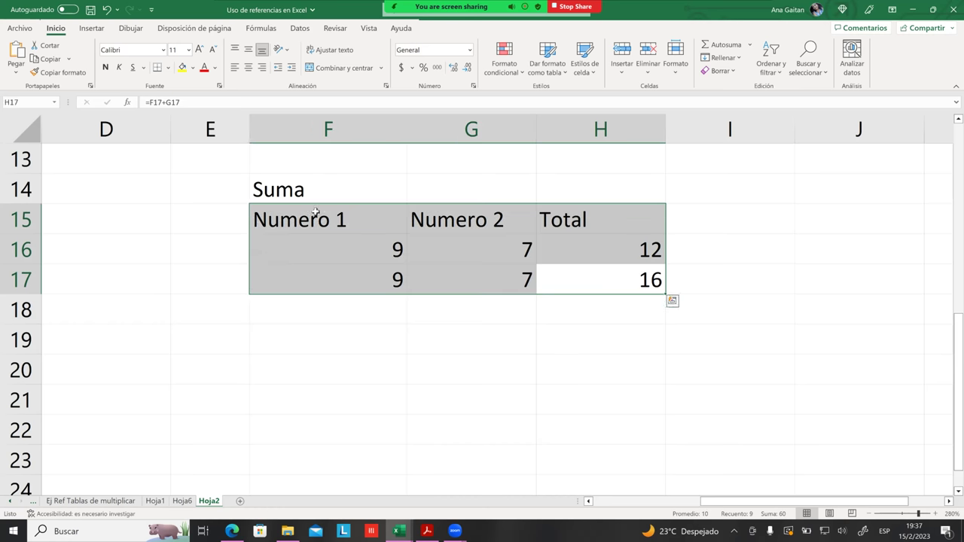
{"action": "left_click", "coordinate": [168, 67]}
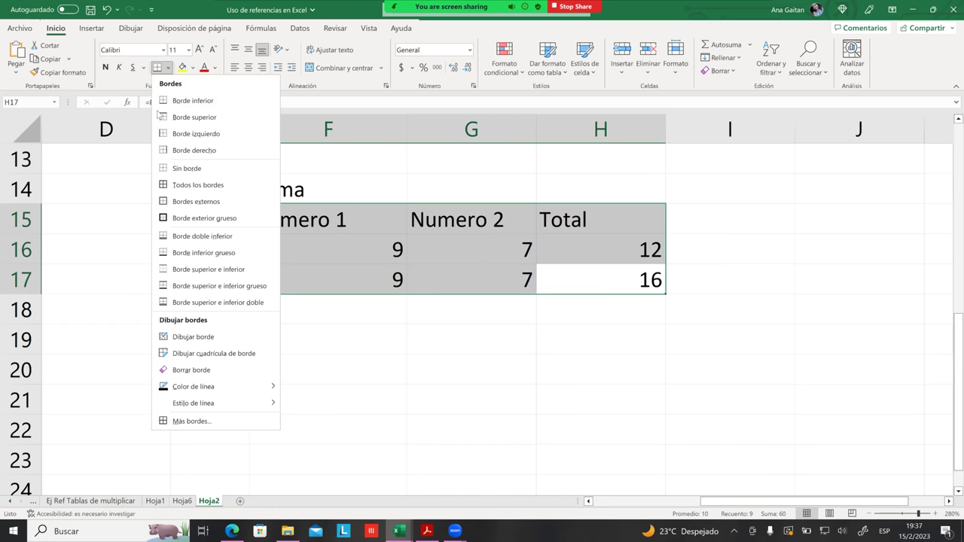
{"action": "left_click", "coordinate": [175, 186]}
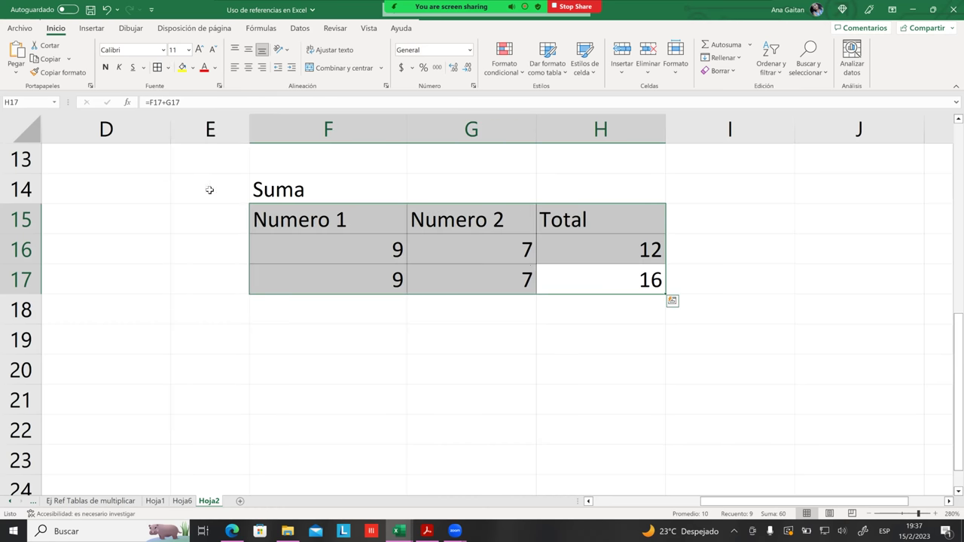
{"action": "left_click", "coordinate": [674, 286]}
Fill the heading cells F15:H15 of the Suma table with the lightest blue theme colour.
{"action": "left_click_drag", "start_coordinate": [623, 215], "coordinate": [306, 207]}
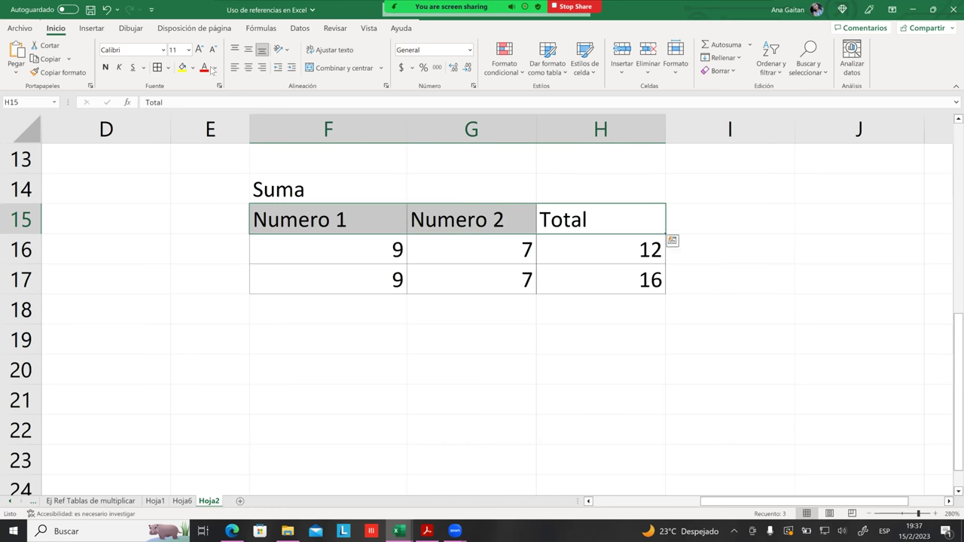
{"action": "left_click", "coordinate": [193, 67]}
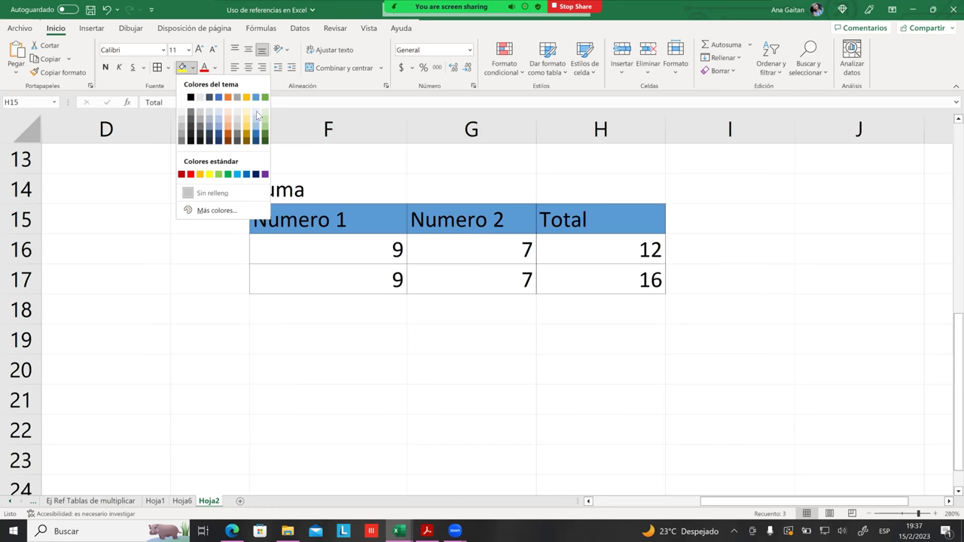
{"action": "left_click", "coordinate": [258, 113]}
{"action": "left_click", "coordinate": [520, 330]}
{"action": "left_click", "coordinate": [641, 329]}
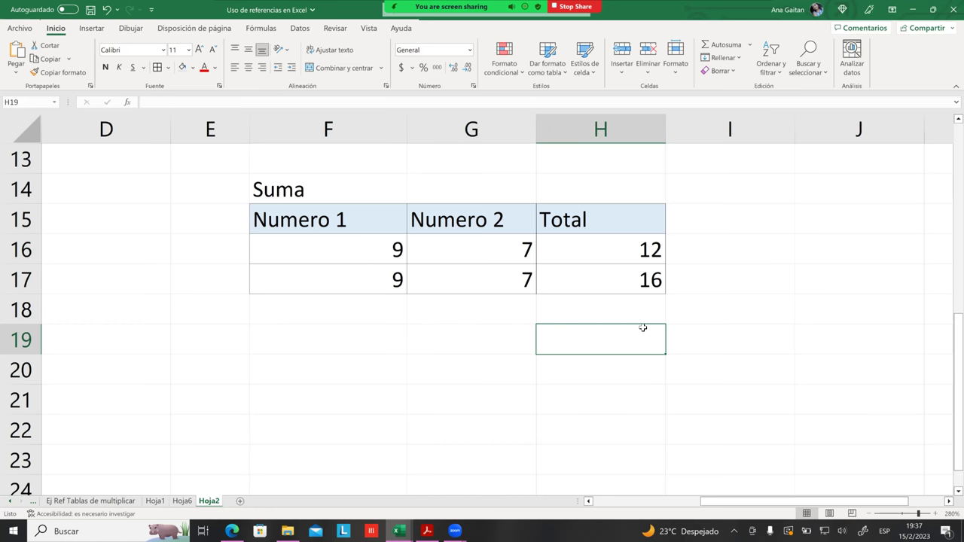
Review row 16 of the Suma table, comparing the numbers in F16 and G16 with the formula in H16.
{"action": "left_click", "coordinate": [627, 258]}
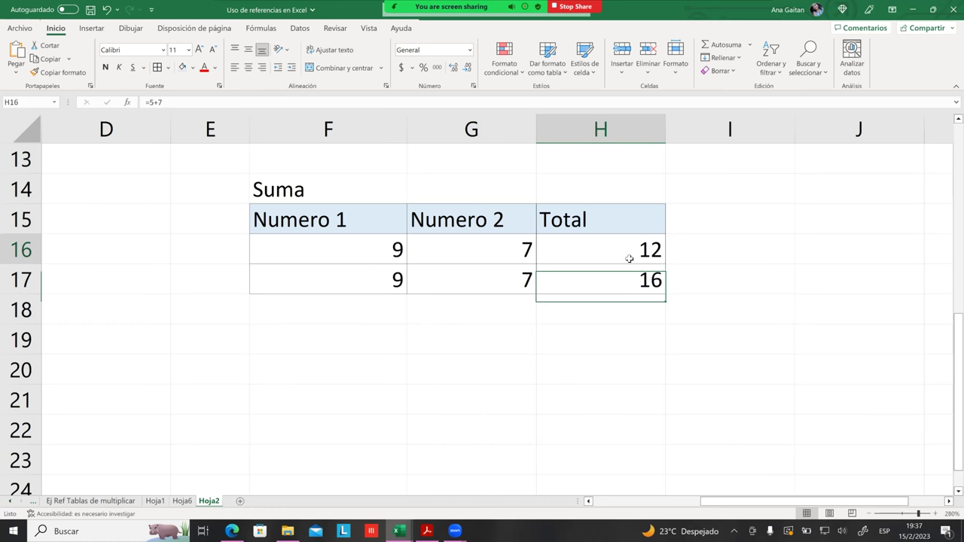
{"action": "left_click_drag", "start_coordinate": [393, 253], "coordinate": [444, 250]}
{"action": "left_click", "coordinate": [490, 250]}
{"action": "left_click", "coordinate": [624, 252]}
{"action": "left_click", "coordinate": [707, 253]}
{"action": "left_click", "coordinate": [627, 256]}
{"action": "left_click_drag", "start_coordinate": [668, 327], "coordinate": [661, 327]}
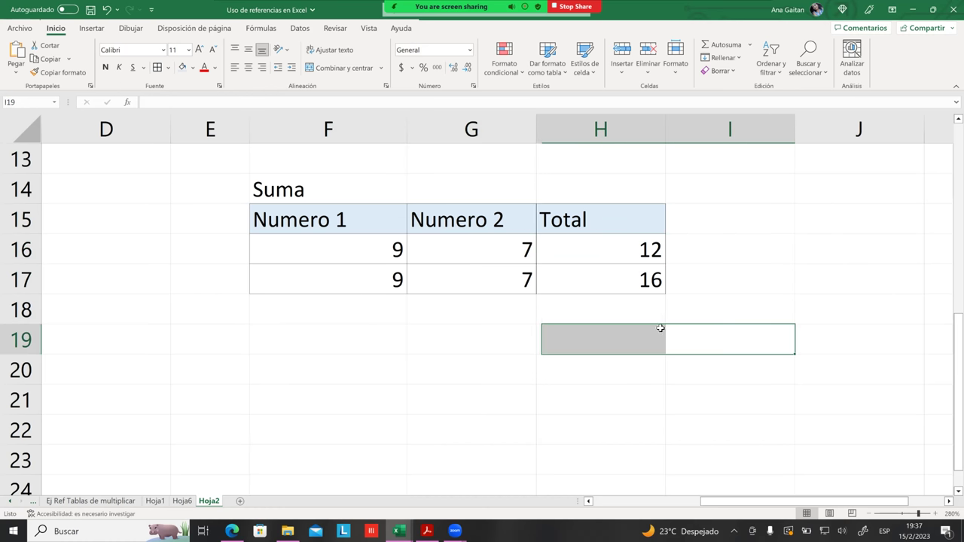
{"action": "left_click", "coordinate": [600, 256]}
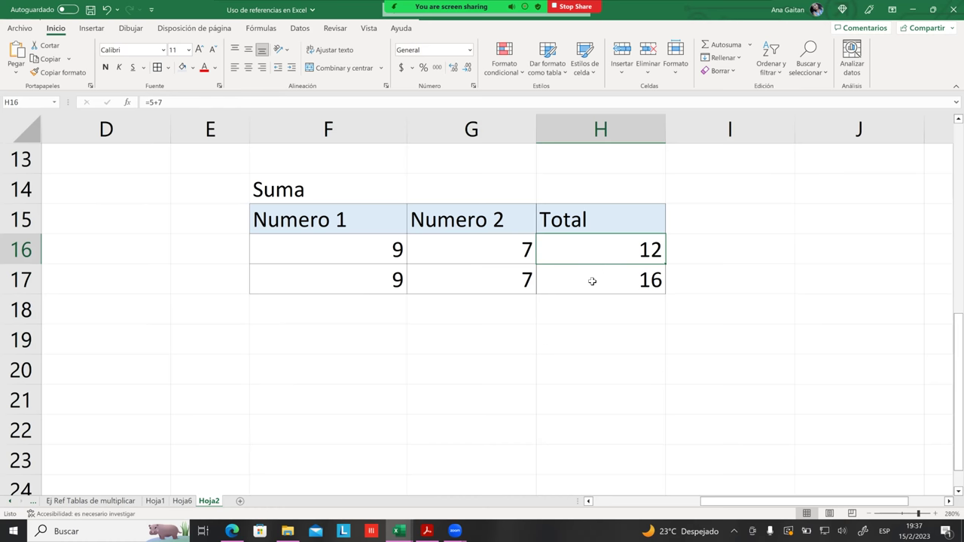
Review row 17 of the Suma table, comparing the numbers in F17 and G17 with the formula in H17.
{"action": "left_click", "coordinate": [592, 280]}
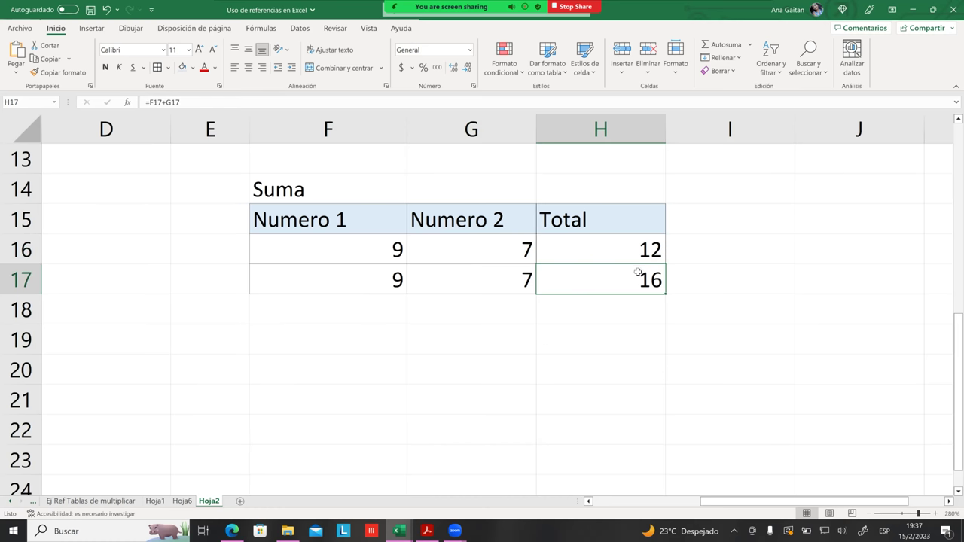
{"action": "left_click", "coordinate": [636, 330]}
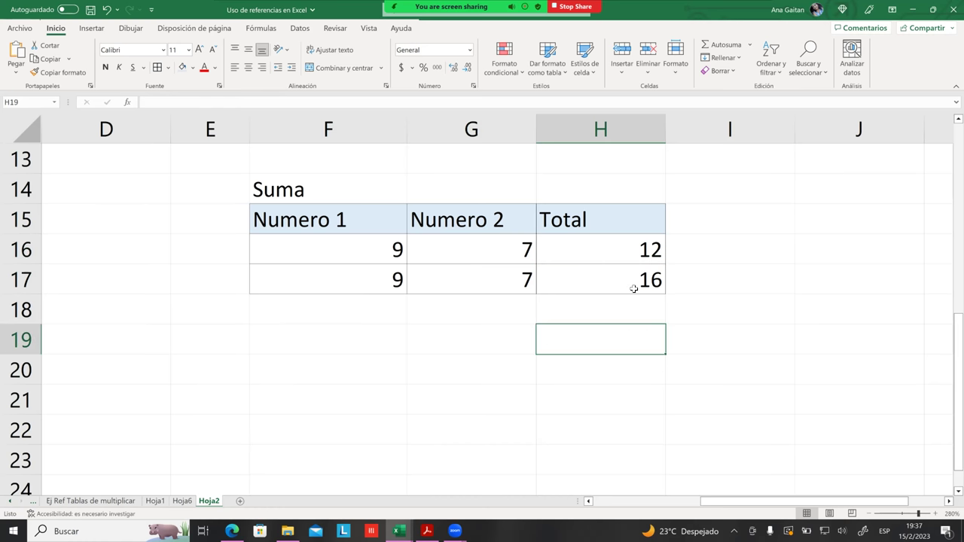
{"action": "left_click", "coordinate": [637, 282]}
{"action": "left_click", "coordinate": [396, 278]}
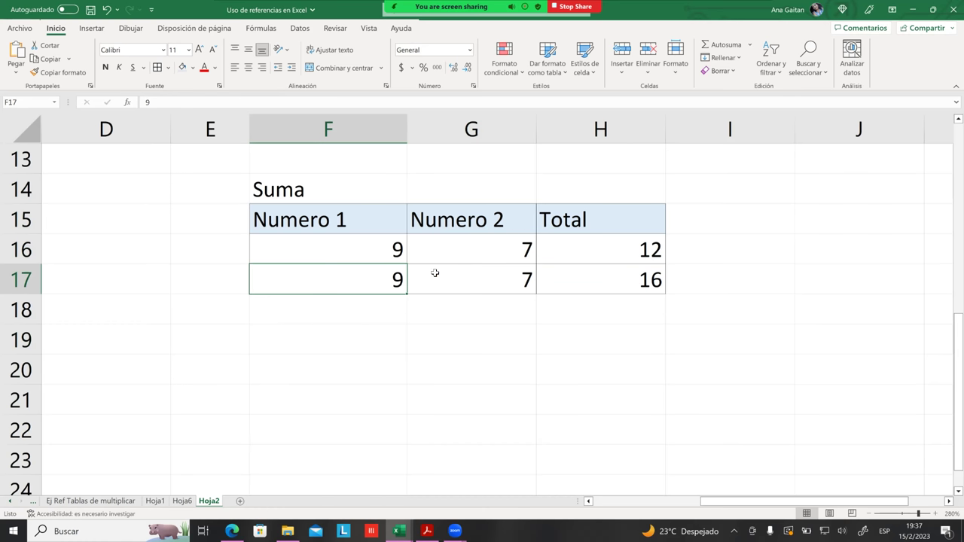
{"action": "left_click", "coordinate": [435, 273]}
{"action": "left_click", "coordinate": [390, 272]}
{"action": "left_click", "coordinate": [467, 283]}
{"action": "left_click", "coordinate": [618, 278]}
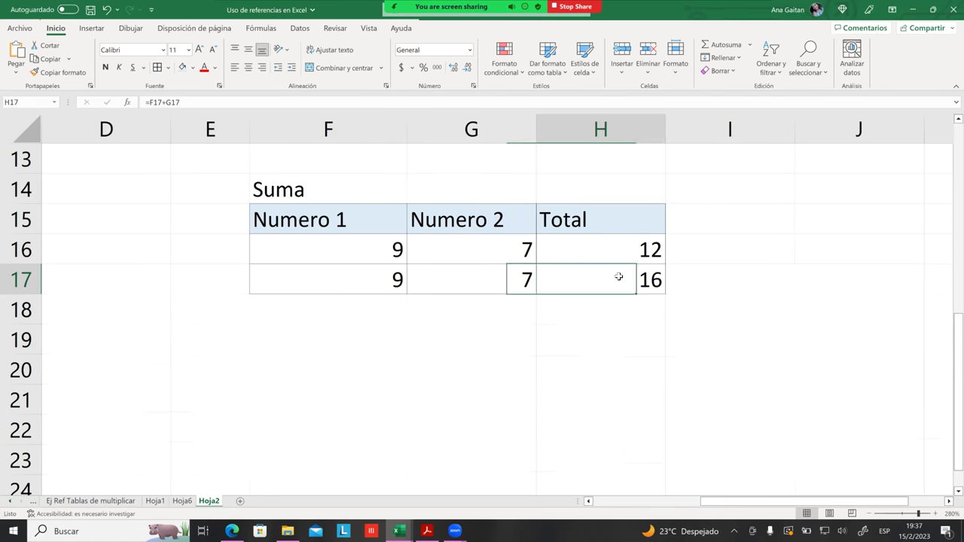
{"action": "left_click", "coordinate": [731, 317]}
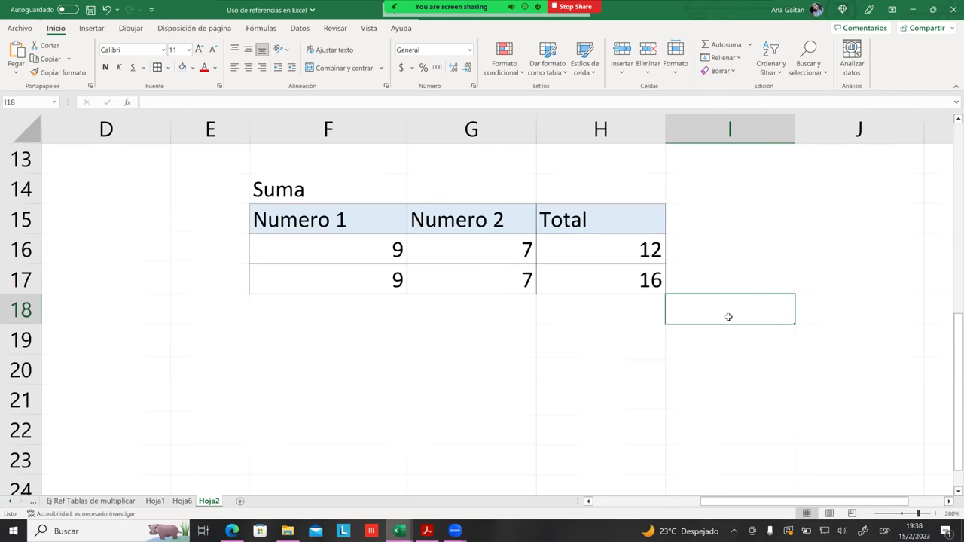
{"action": "scroll", "coordinate": [705, 337], "scroll_direction": "up", "scroll_amount": 1, "text": "ctrl"}
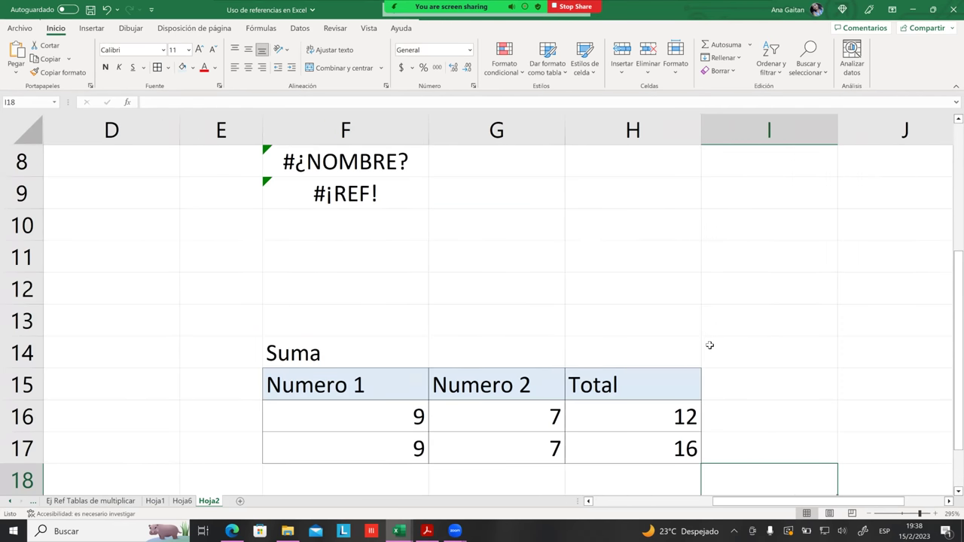
Compare the formulas in Total cells H16 and H17 of the Suma table with the number in F16.
{"action": "scroll", "coordinate": [718, 340], "scroll_direction": "down", "scroll_amount": 1}
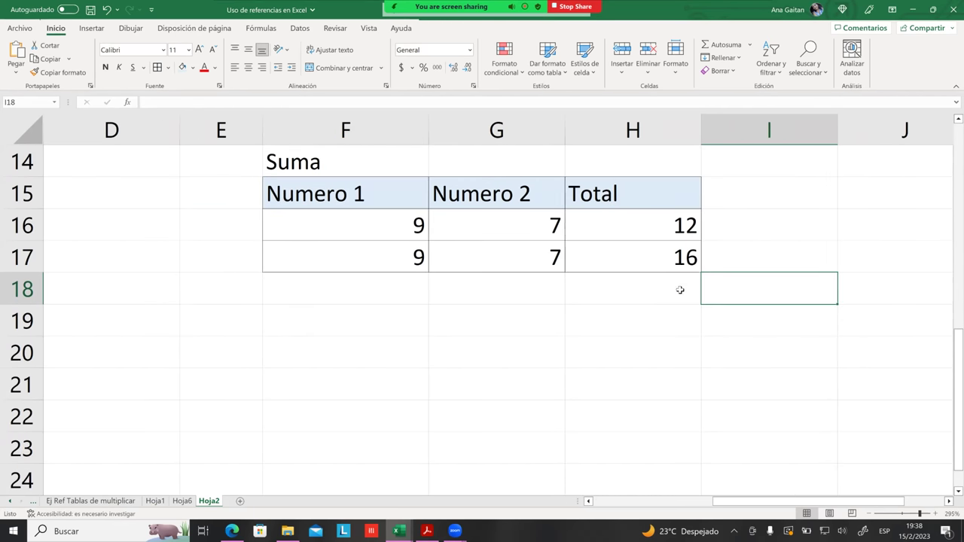
{"action": "left_click", "coordinate": [678, 233]}
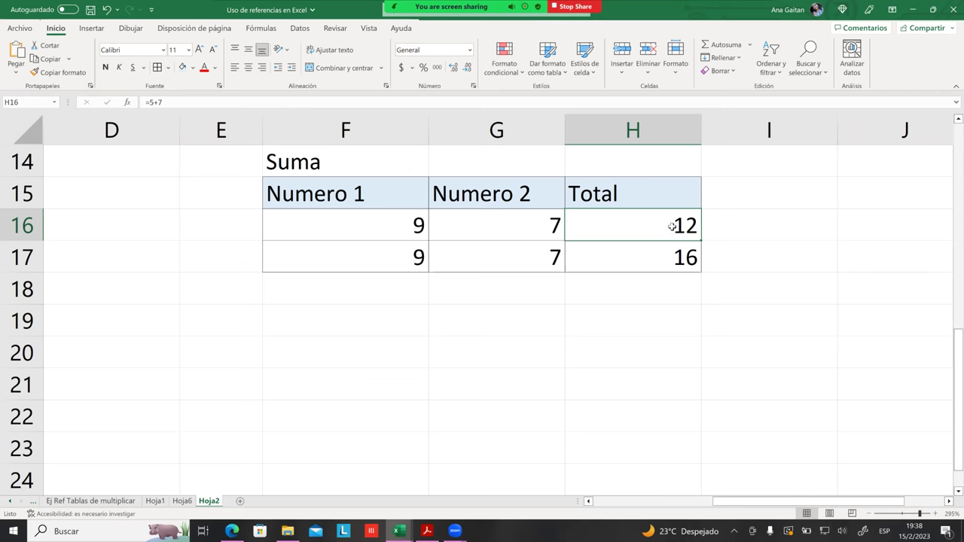
{"action": "left_click", "coordinate": [677, 310]}
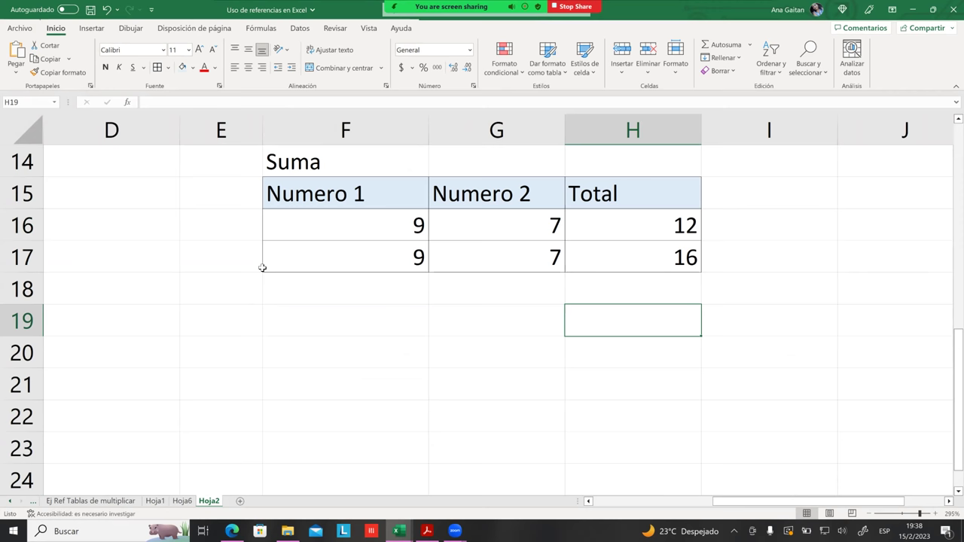
{"action": "left_click", "coordinate": [422, 227]}
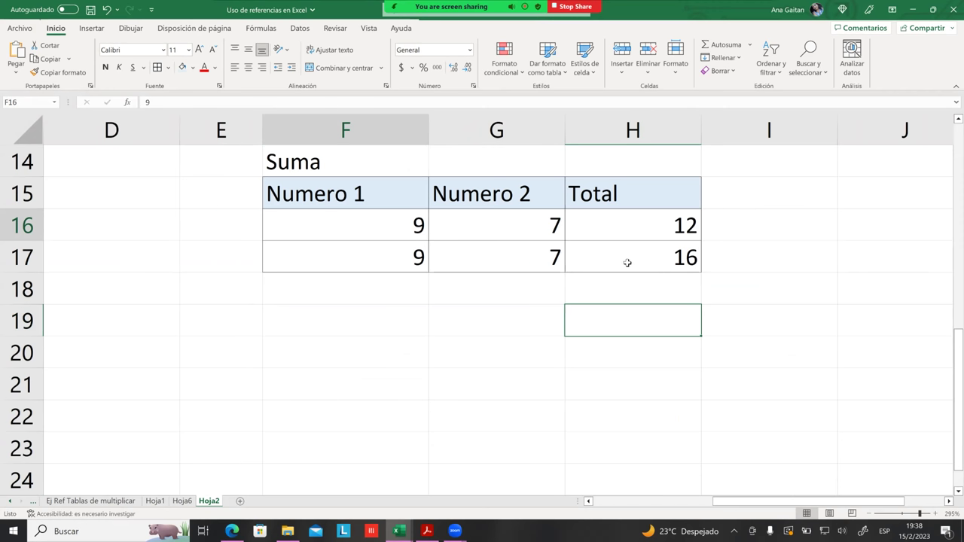
{"action": "left_click", "coordinate": [681, 254]}
{"action": "left_click", "coordinate": [681, 224]}
{"action": "left_click", "coordinate": [676, 257]}
{"action": "left_click", "coordinate": [667, 229]}
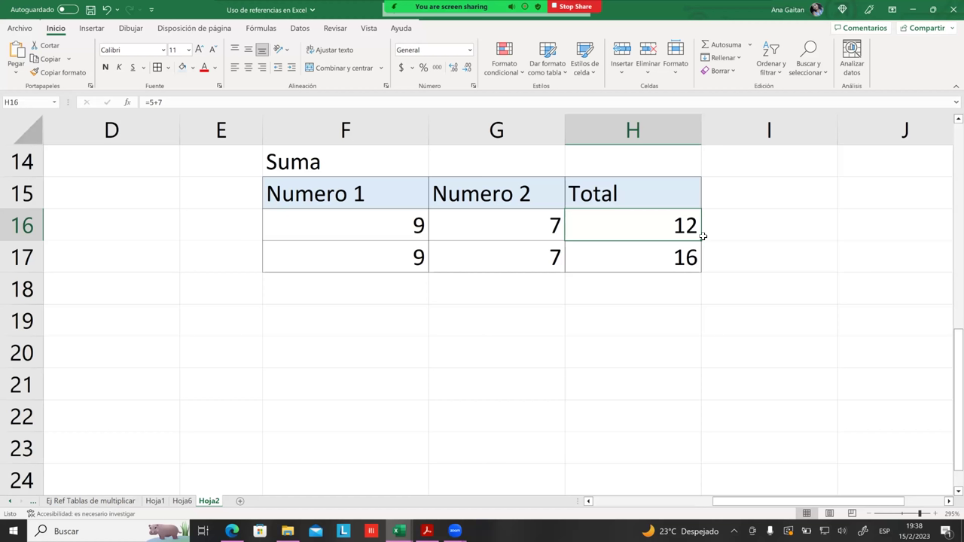
{"action": "left_click", "coordinate": [764, 278]}
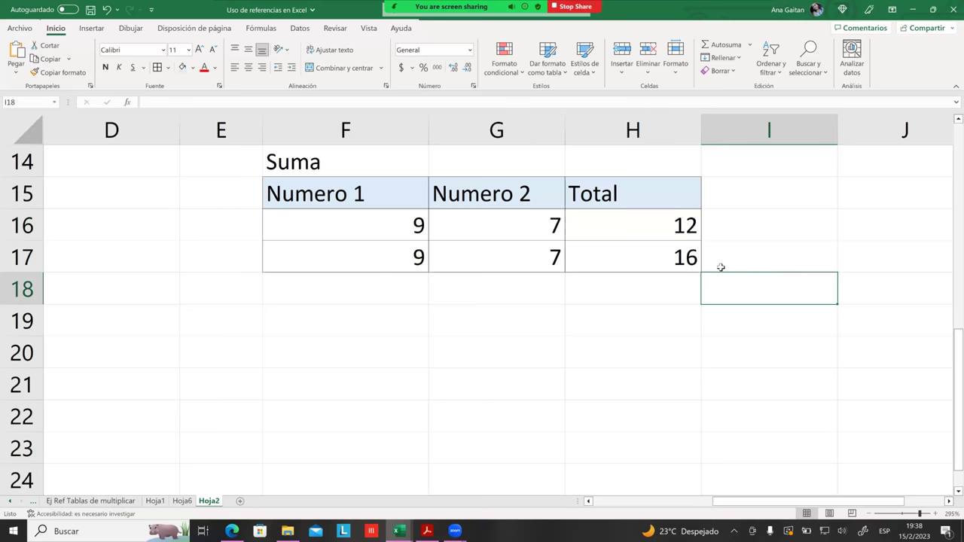
Check the row 17 numbers in the Suma table that the formula in H17 refers to.
{"action": "left_click", "coordinate": [639, 256]}
{"action": "key", "text": "Left"}
{"action": "key", "text": "Left"}
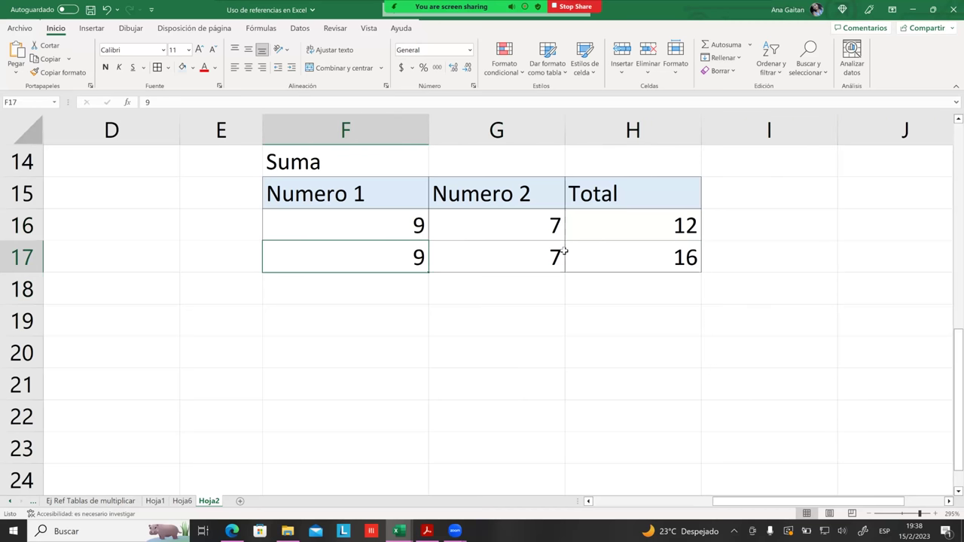
{"action": "left_click", "coordinate": [567, 309]}
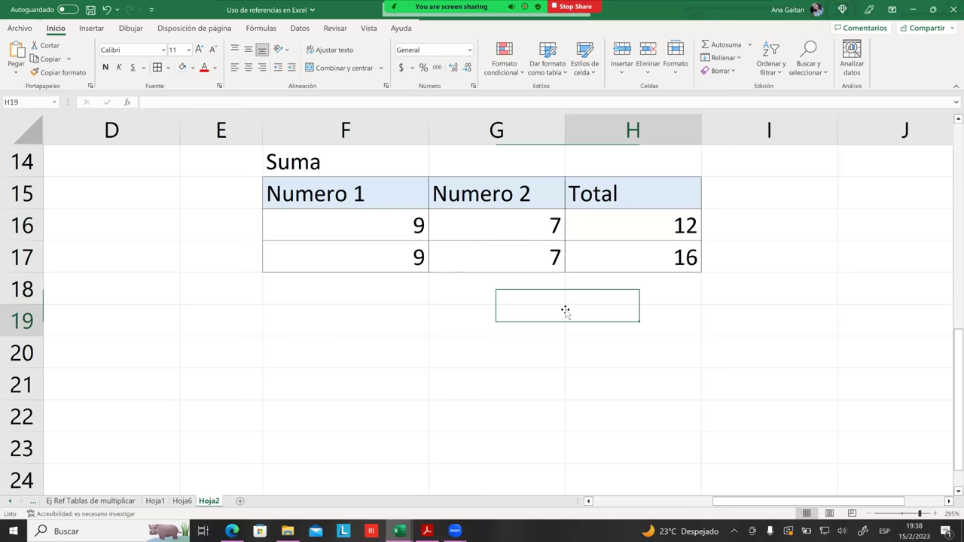
{"action": "scroll", "coordinate": [474, 344], "scroll_direction": "down", "scroll_amount": 1}
{"action": "scroll", "coordinate": [452, 342], "scroll_direction": "up", "scroll_amount": 1}
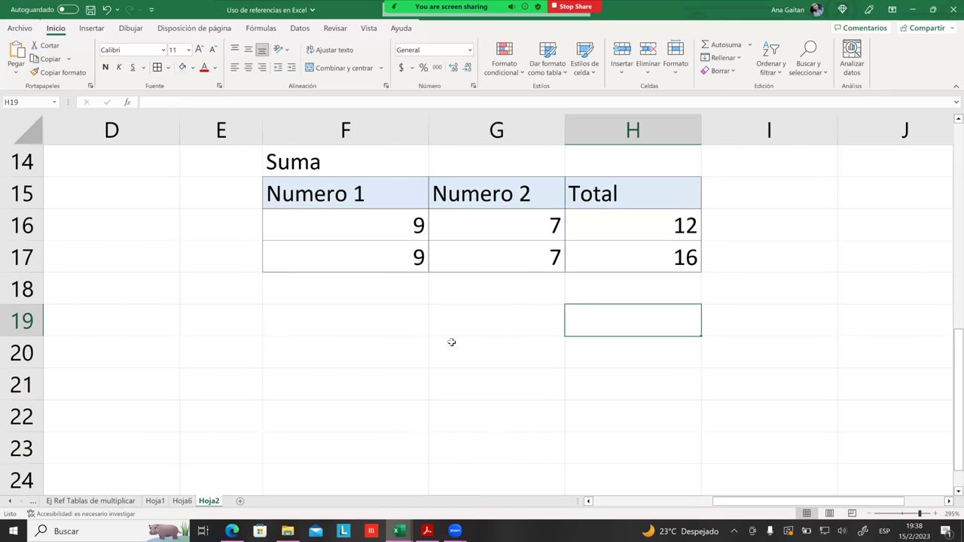
Enter the heading Nota 1 in F19 and the percentage 10% in G19, below the Suma table.
{"action": "left_click", "coordinate": [368, 342]}
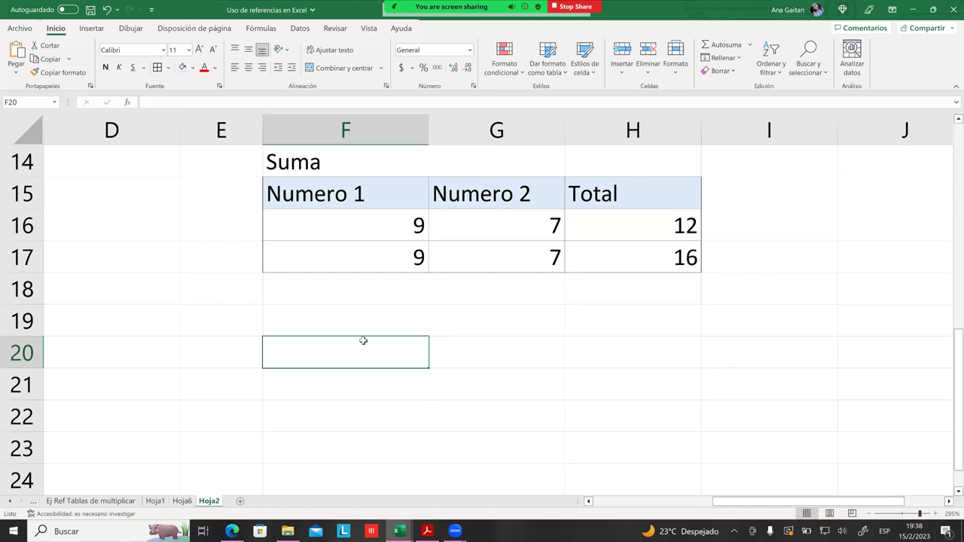
{"action": "left_click", "coordinate": [349, 322]}
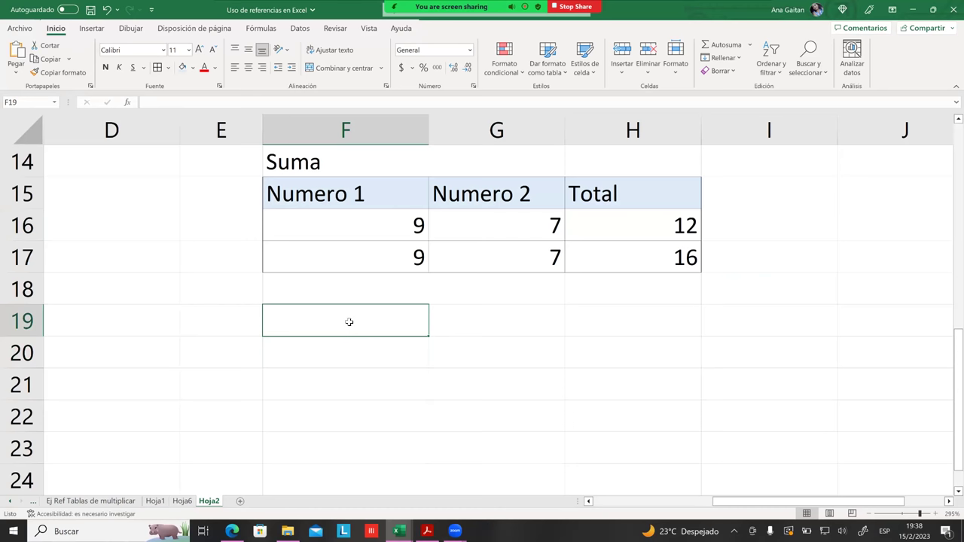
{"action": "type", "text": "Nota 1"}
{"action": "key", "text": "Tab"}
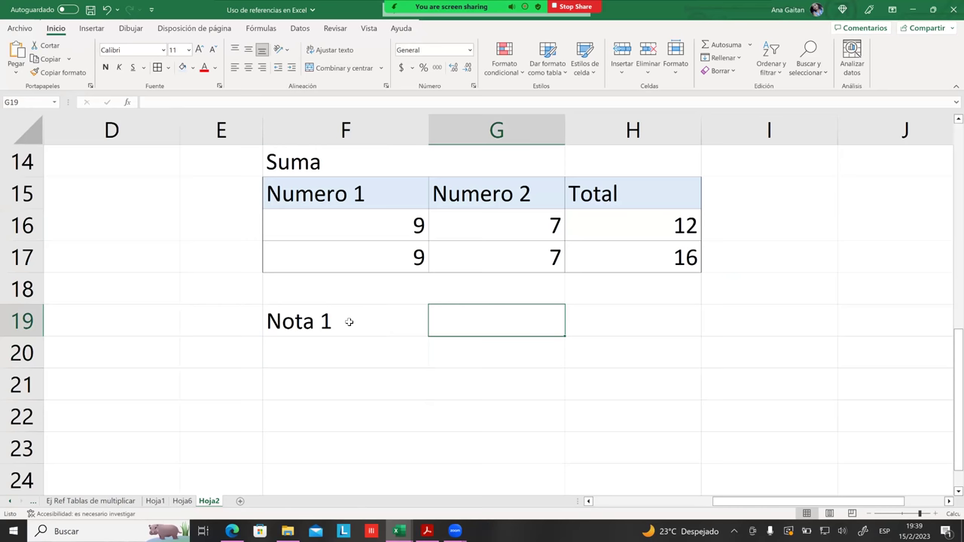
{"action": "type", "text": "10"}
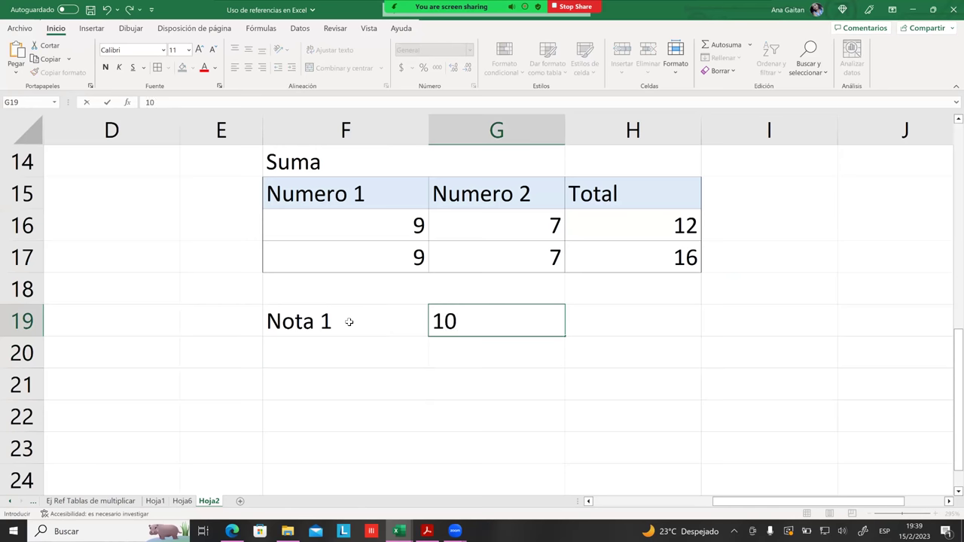
{"action": "type", "text": "%"}
{"action": "left_click", "coordinate": [490, 352]}
{"action": "left_click", "coordinate": [635, 388]}
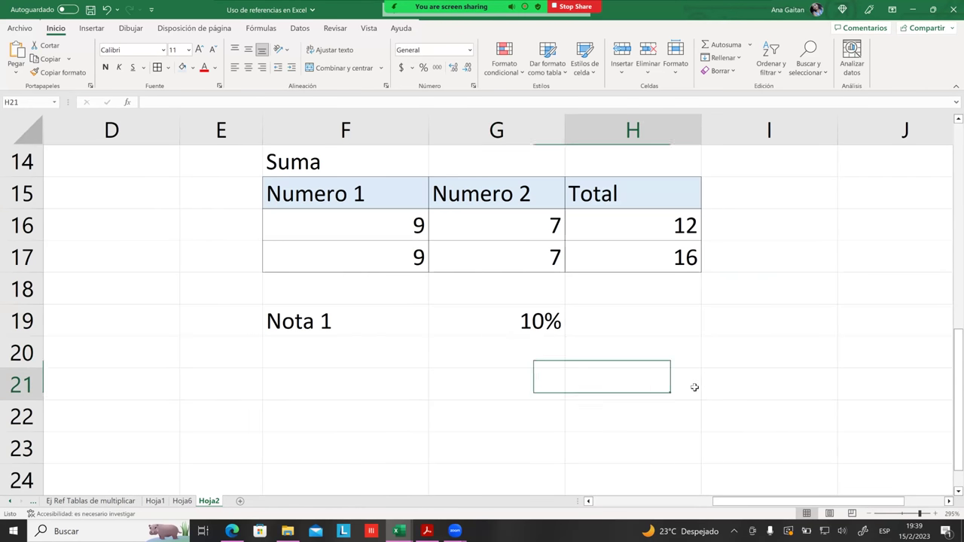
{"action": "left_click", "coordinate": [555, 338]}
Try to copy the format of the Suma headings F15:H15 onto F19:G20, and undo it.
{"action": "left_click_drag", "start_coordinate": [370, 316], "coordinate": [502, 326]}
{"action": "left_click_drag", "start_coordinate": [415, 198], "coordinate": [577, 202]}
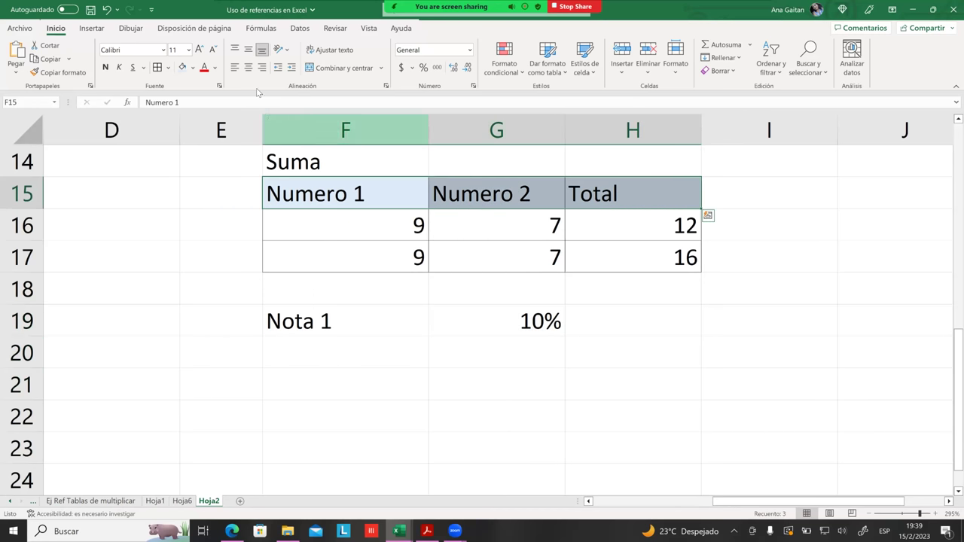
{"action": "left_click", "coordinate": [41, 72]}
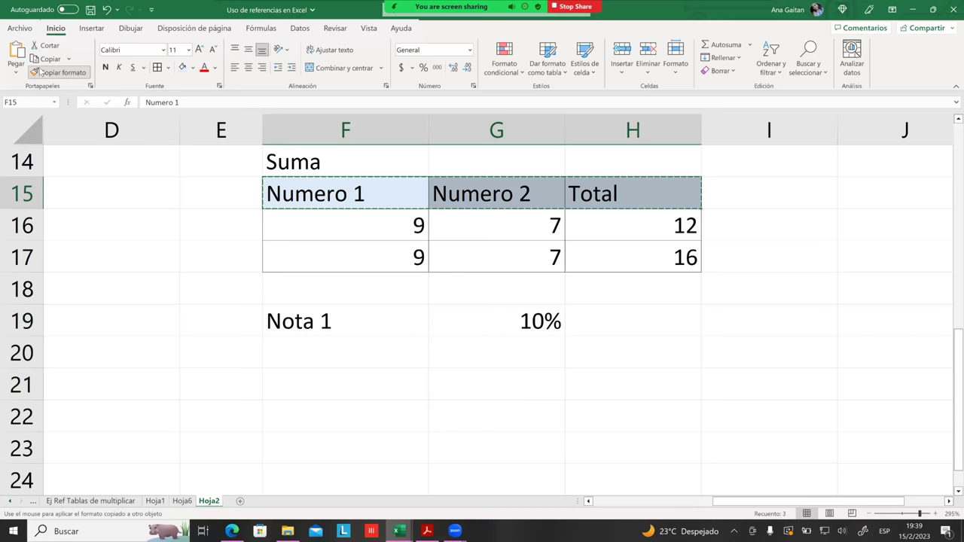
{"action": "mouse_move", "coordinate": [312, 321]}
{"action": "left_mouse_down"}
{"action": "mouse_move", "coordinate": [495, 334]}
{"action": "mouse_move", "coordinate": [527, 352]}
{"action": "left_mouse_up"}
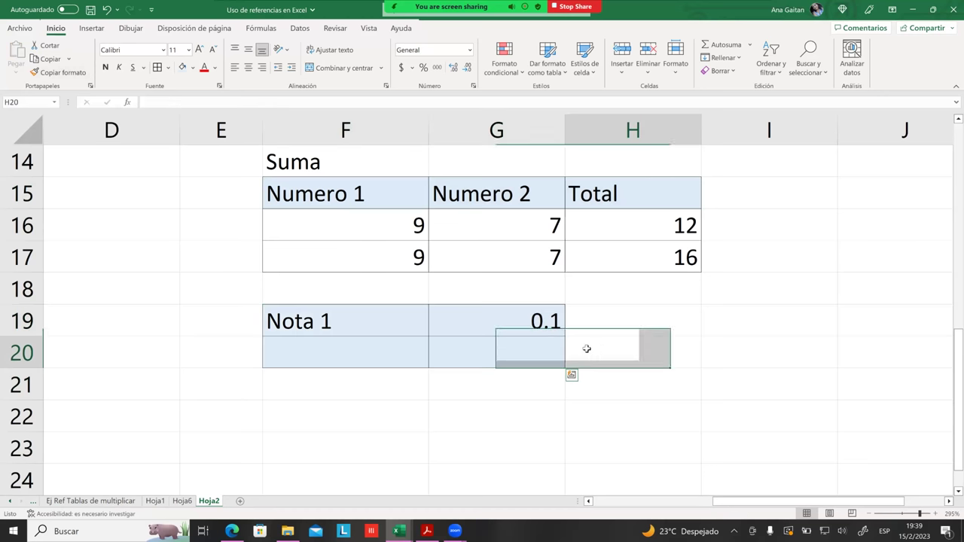
{"action": "key", "text": "ctrl+z"}
Copy the format of heading cell F15 onto the cells F19:G19.
{"action": "left_click", "coordinate": [355, 234]}
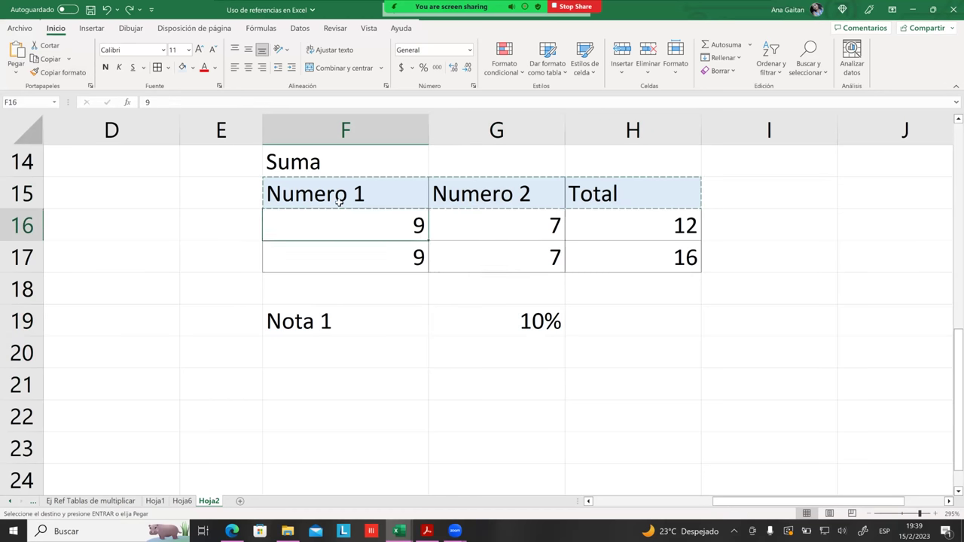
{"action": "left_click", "coordinate": [339, 201]}
{"action": "left_click", "coordinate": [85, 73]}
{"action": "mouse_move", "coordinate": [315, 321]}
{"action": "left_mouse_down"}
{"action": "mouse_move", "coordinate": [462, 327]}
{"action": "mouse_move", "coordinate": [512, 348]}
{"action": "mouse_move", "coordinate": [435, 320]}
{"action": "mouse_move", "coordinate": [452, 323]}
{"action": "left_mouse_up"}
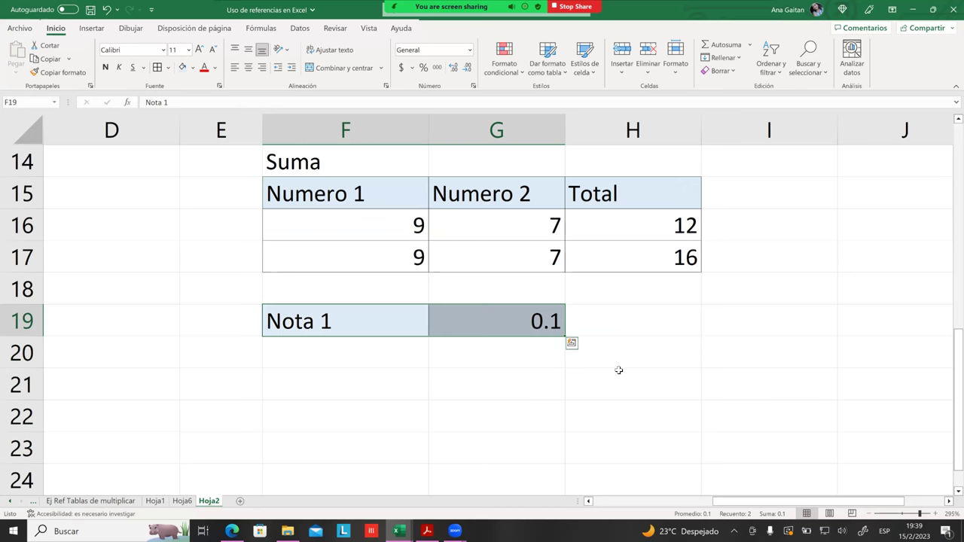
{"action": "left_click_drag", "start_coordinate": [619, 370], "coordinate": [627, 358]}
{"action": "left_click", "coordinate": [550, 358]}
{"action": "left_click", "coordinate": [590, 352]}
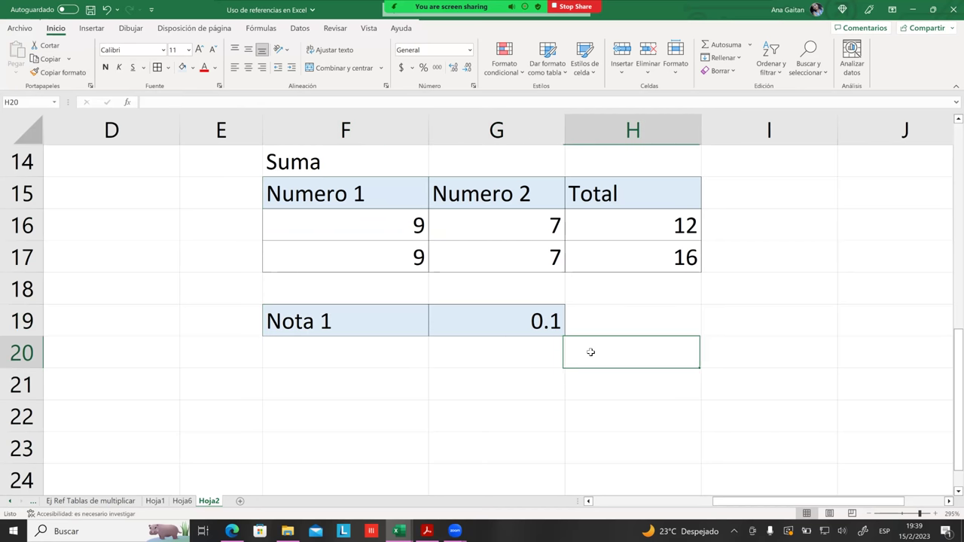
Apply all borders to the Nota 1 table range F19:G22.
{"action": "left_click", "coordinate": [337, 321]}
{"action": "left_click_drag", "start_coordinate": [337, 321], "coordinate": [511, 394]}
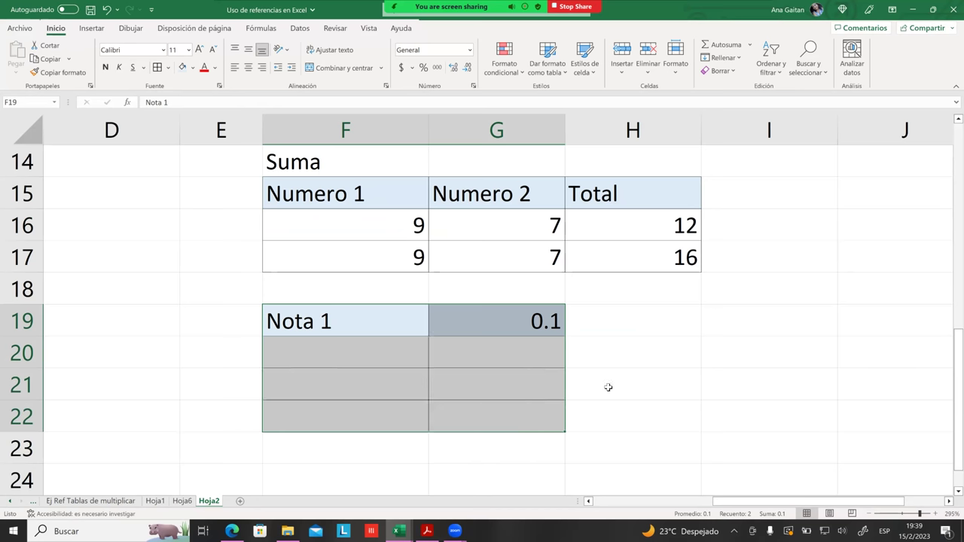
{"action": "left_click", "coordinate": [666, 373]}
Apply the percentage number format to G19.
{"action": "left_click", "coordinate": [503, 321]}
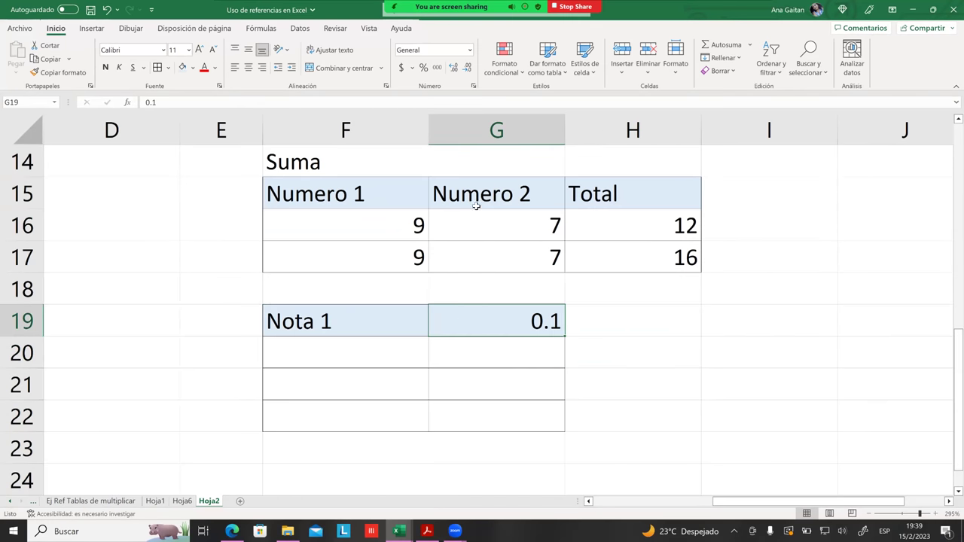
{"action": "left_click", "coordinate": [424, 67]}
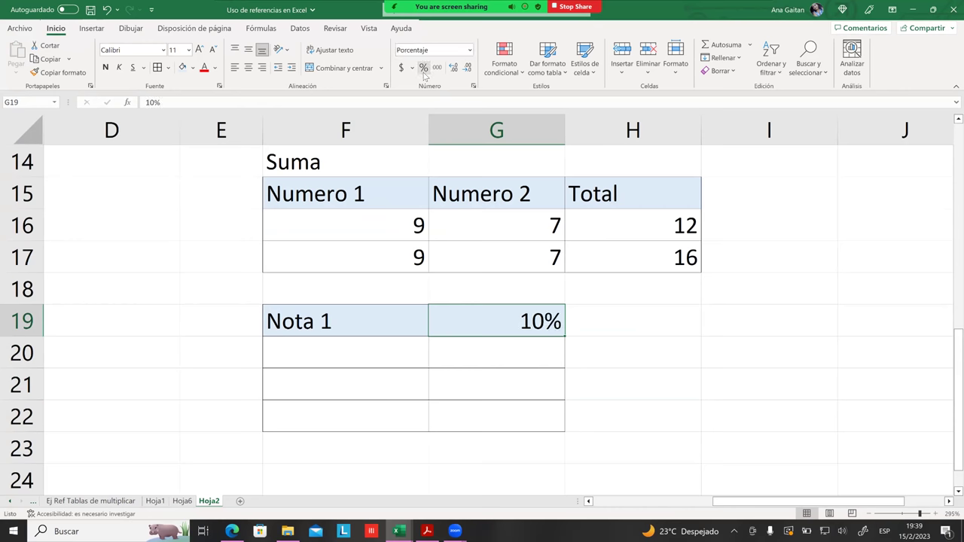
{"action": "left_click", "coordinate": [666, 372]}
{"action": "left_click", "coordinate": [463, 392]}
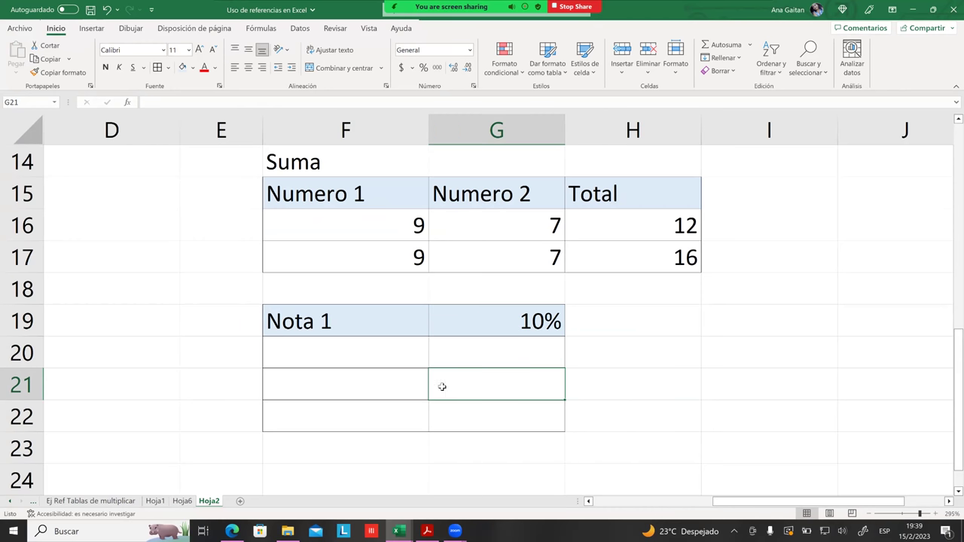
Enter the grades 10, 7 and 8 in F20:F22 under the Nota 1 heading.
{"action": "left_click", "coordinate": [377, 352]}
{"action": "type", "text": "10"}
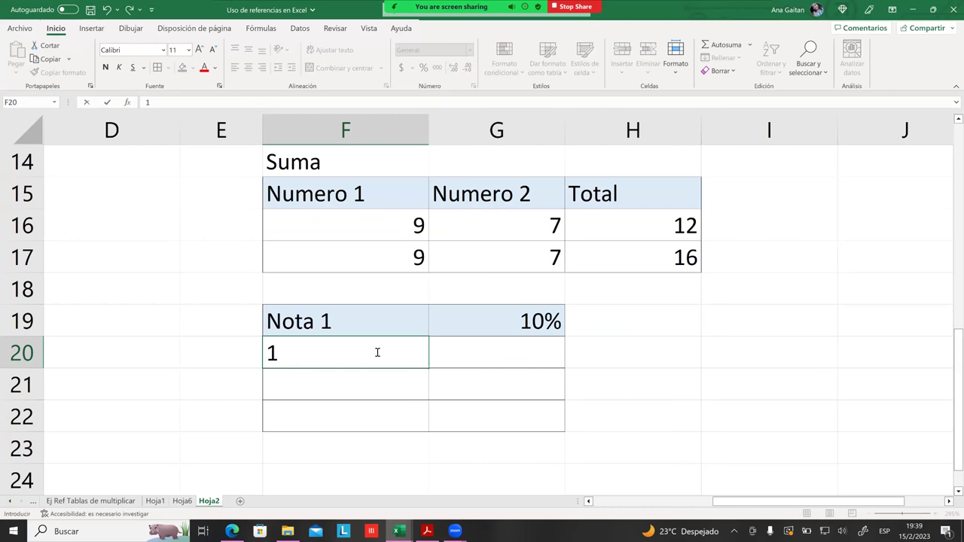
{"action": "key", "text": "Return"}
{"action": "type", "text": "7"}
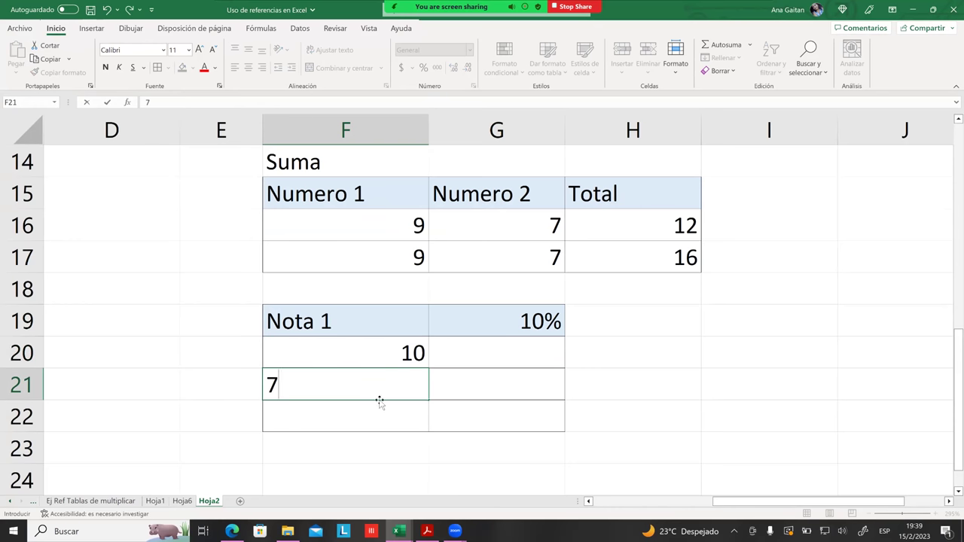
{"action": "key", "text": "Return"}
{"action": "type", "text": "8"}
{"action": "left_click", "coordinate": [502, 439]}
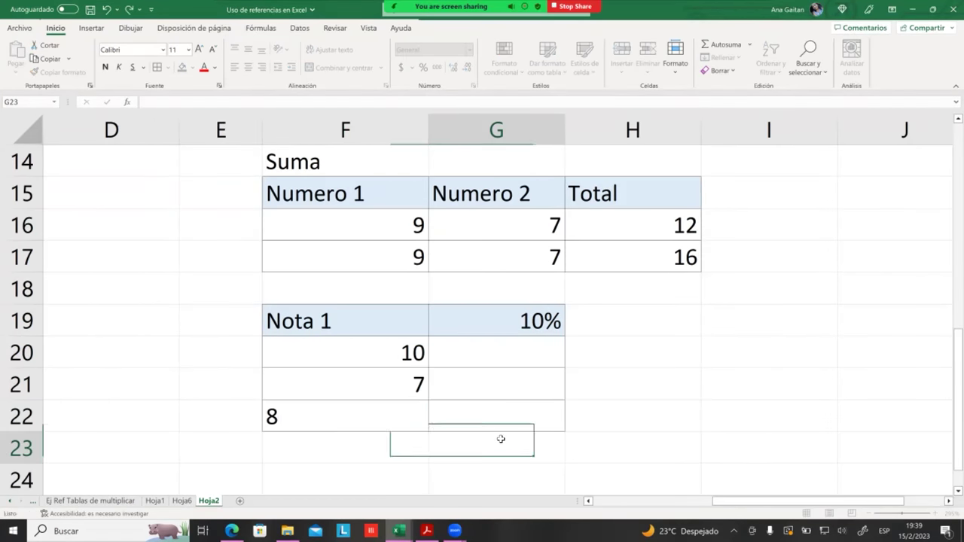
Review the Nota 1 table, relating the percentage in G19 to the grade in F20 and the empty cell G20.
{"action": "left_click", "coordinate": [514, 355]}
{"action": "left_click", "coordinate": [528, 321]}
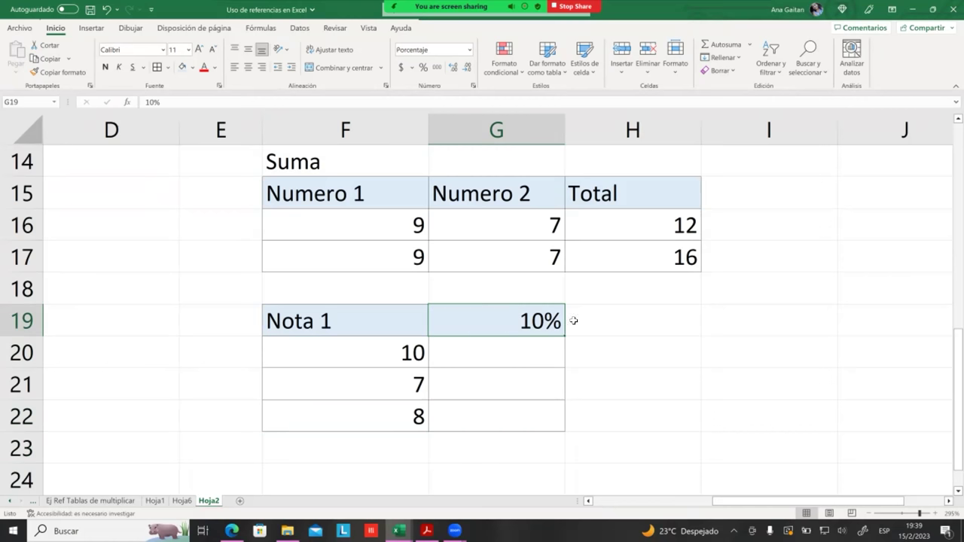
{"action": "left_click", "coordinate": [391, 353]}
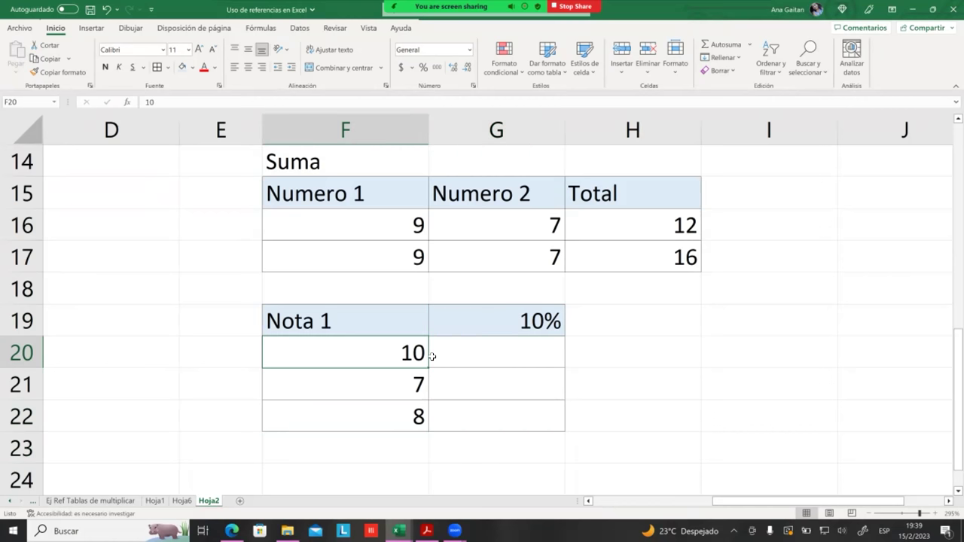
{"action": "left_click", "coordinate": [465, 356]}
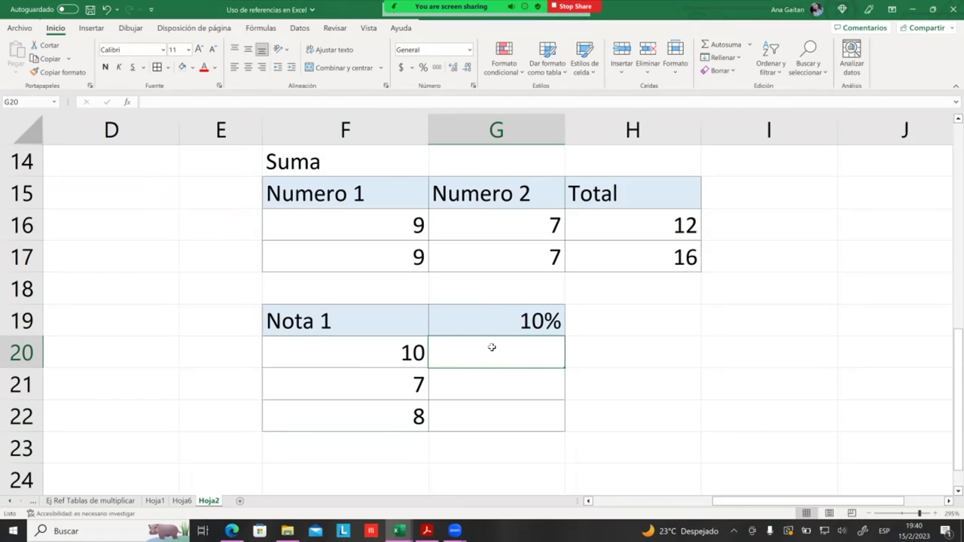
{"action": "left_click", "coordinate": [586, 355]}
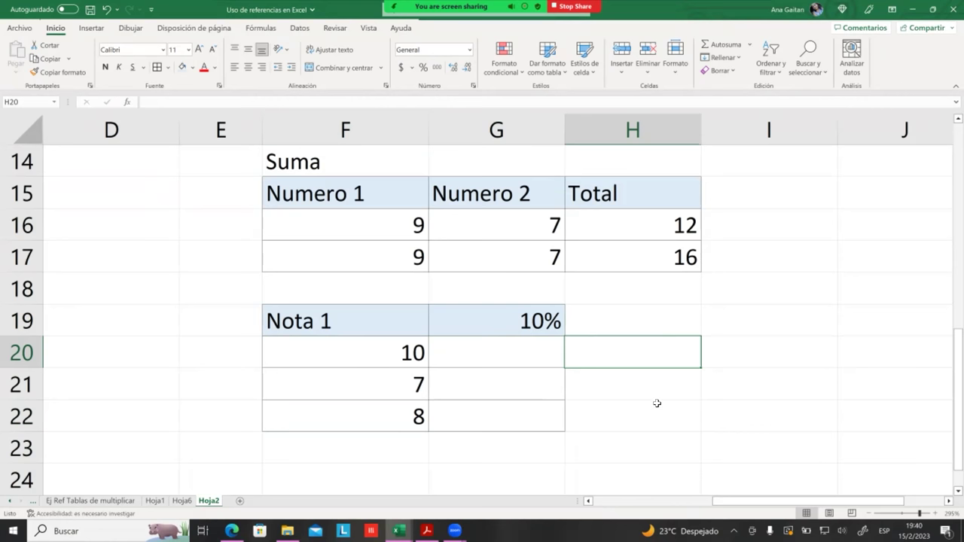
{"action": "left_click", "coordinate": [791, 406]}
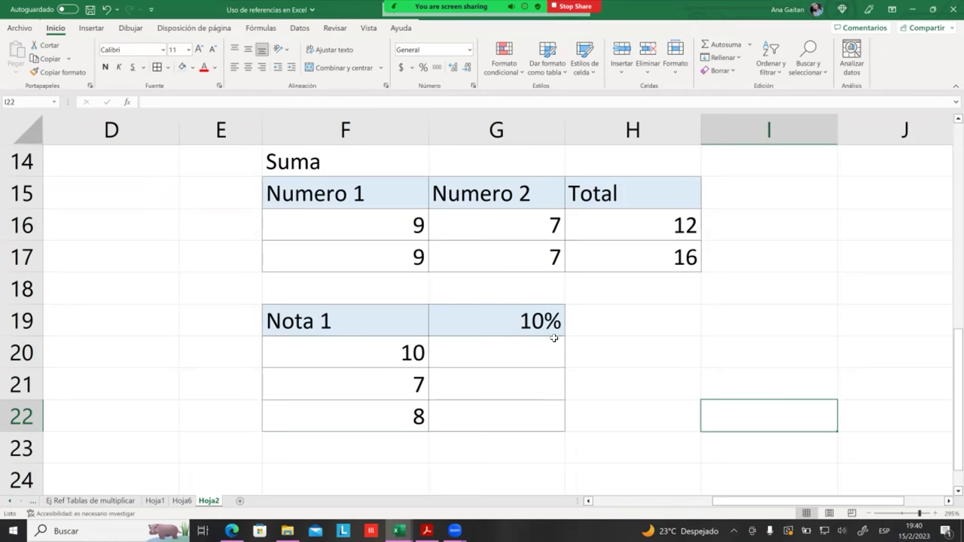
{"action": "left_click", "coordinate": [491, 332]}
{"action": "left_click", "coordinate": [621, 377]}
{"action": "left_click", "coordinate": [667, 318]}
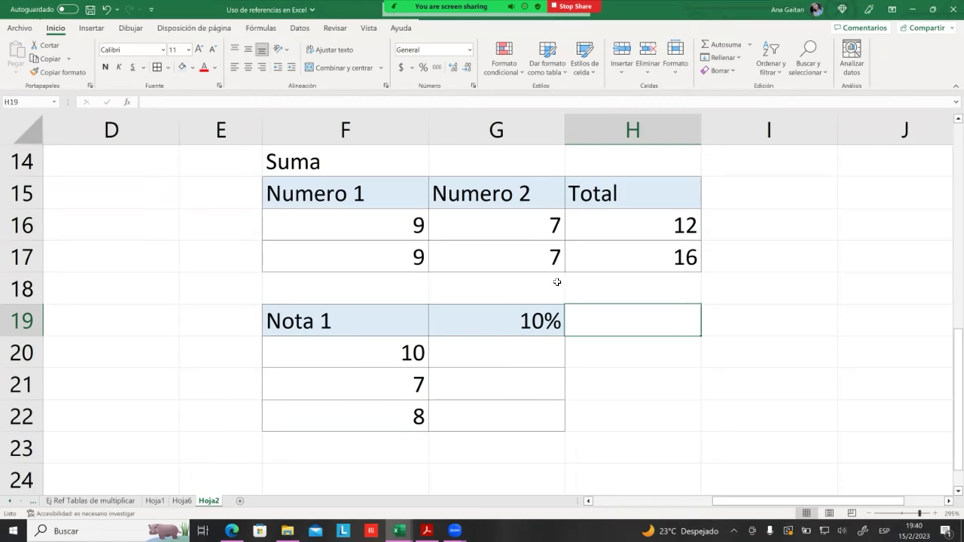
Create a new defined name called porcentejedenota1 in the Name Manager.
{"action": "left_click", "coordinate": [802, 390]}
{"action": "left_click", "coordinate": [734, 322]}
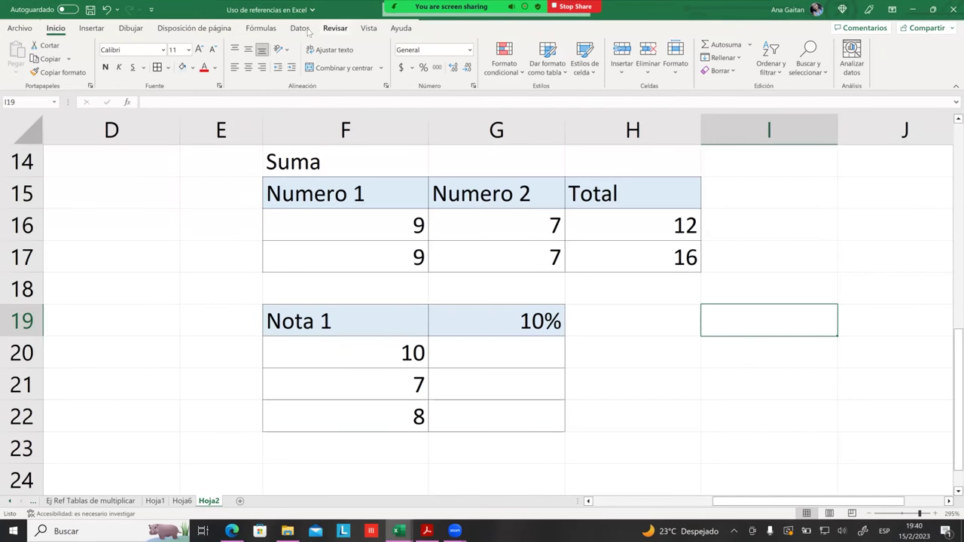
{"action": "left_click", "coordinate": [268, 31]}
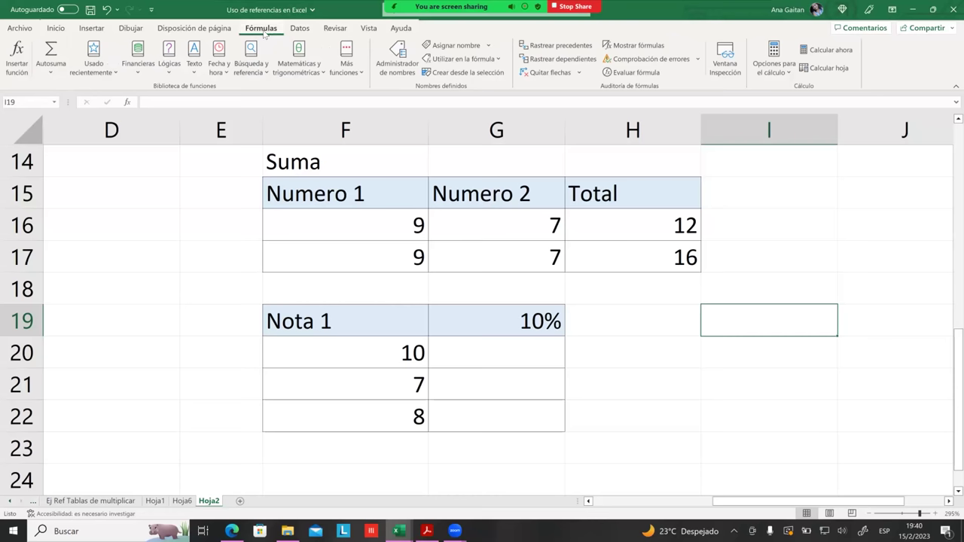
{"action": "left_click", "coordinate": [385, 68]}
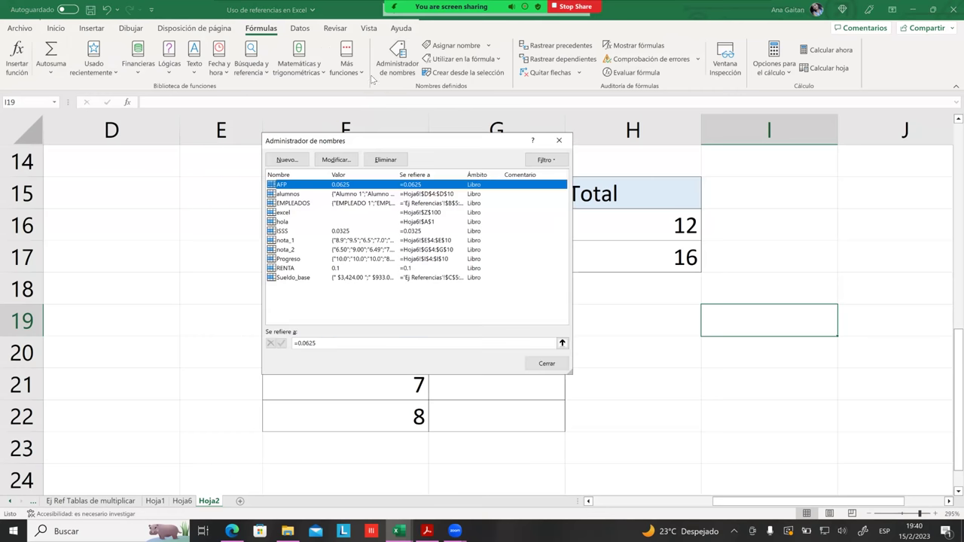
{"action": "left_click_drag", "start_coordinate": [375, 143], "coordinate": [579, 132]}
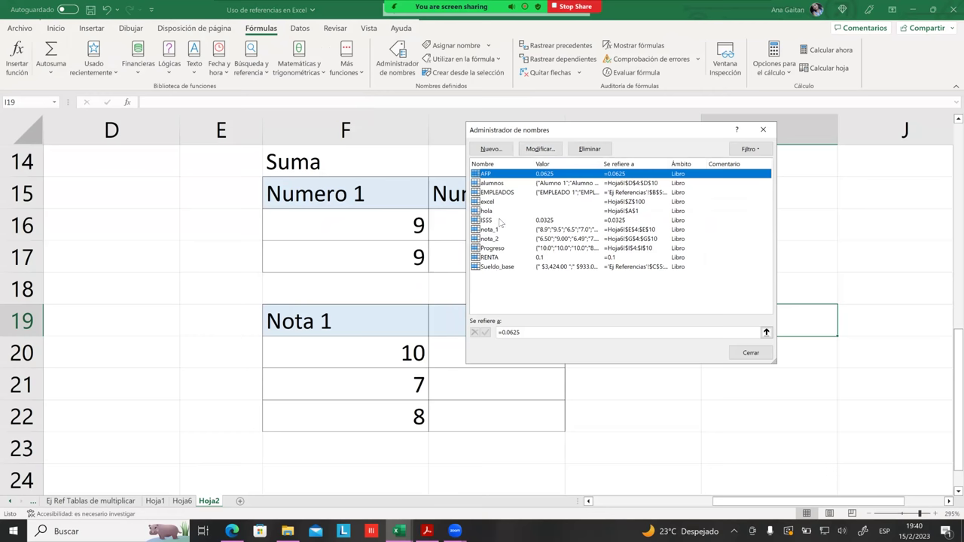
{"action": "left_click", "coordinate": [493, 150]}
{"action": "left_click_drag", "start_coordinate": [600, 189], "coordinate": [686, 168]}
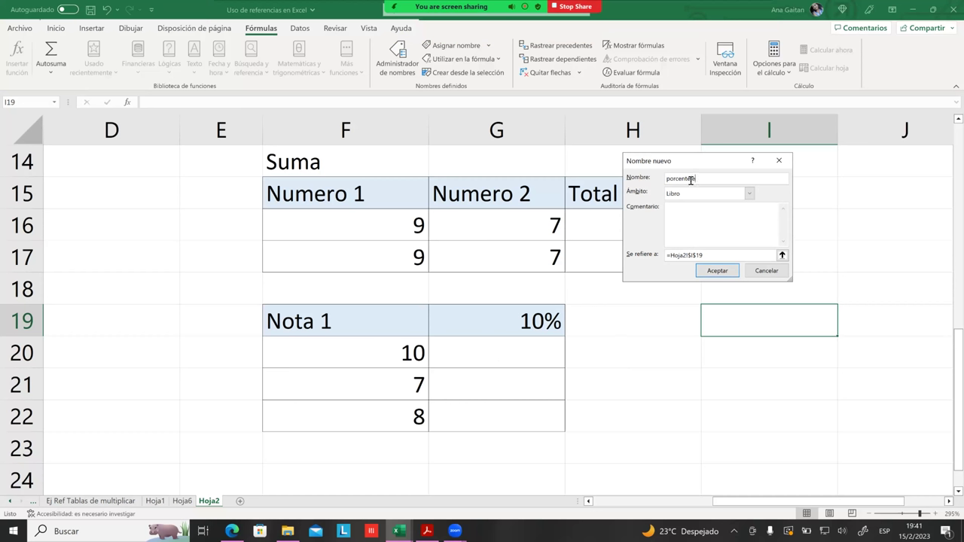
{"action": "type", "text": "edenota1"}
Review the text of the new name and set its scope to Libro.
{"action": "left_click_drag", "start_coordinate": [723, 178], "coordinate": [657, 183]}
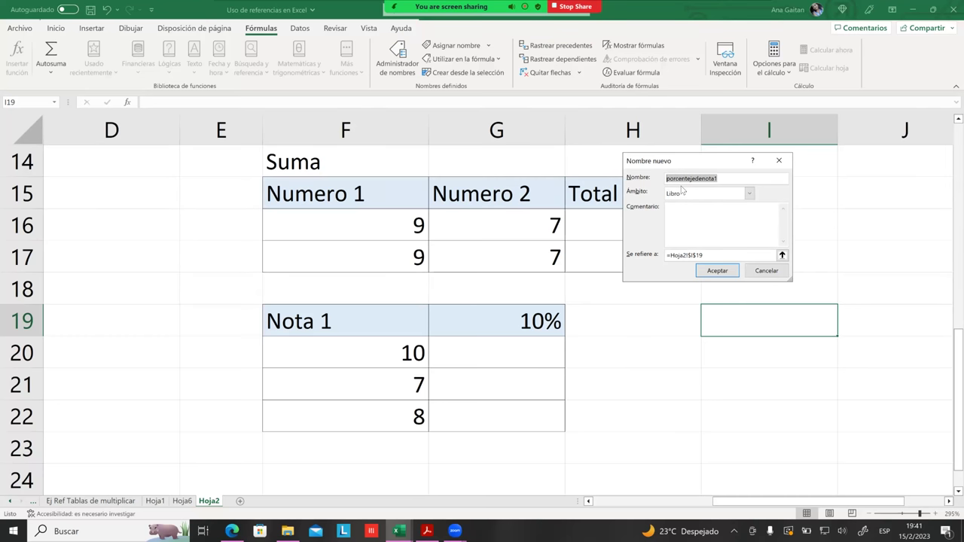
{"action": "left_click", "coordinate": [726, 179]}
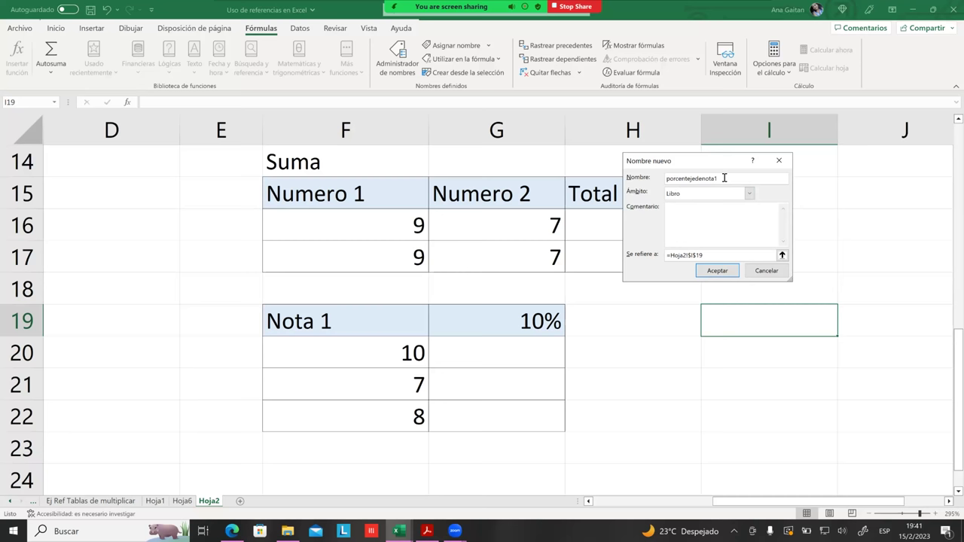
{"action": "left_click_drag", "start_coordinate": [725, 180], "coordinate": [620, 171]}
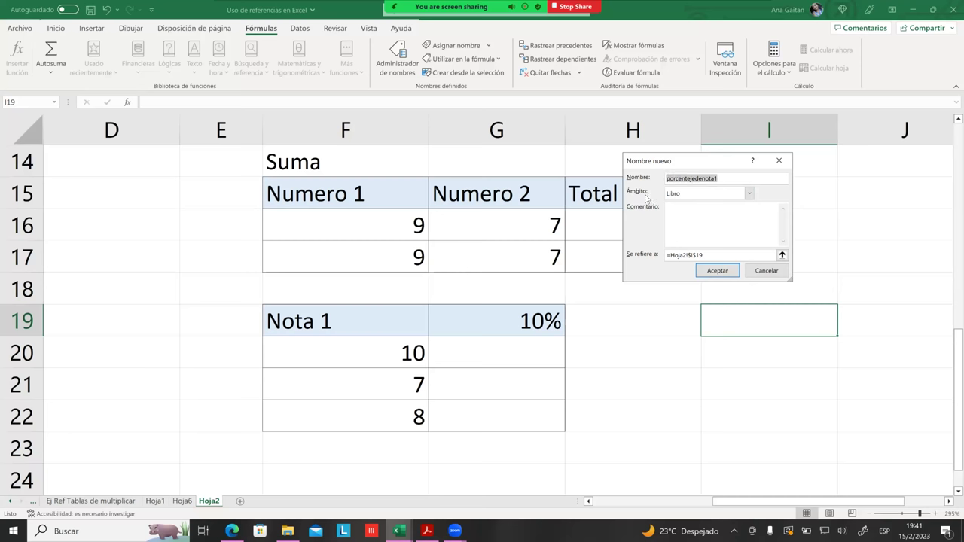
{"action": "left_click", "coordinate": [750, 194]}
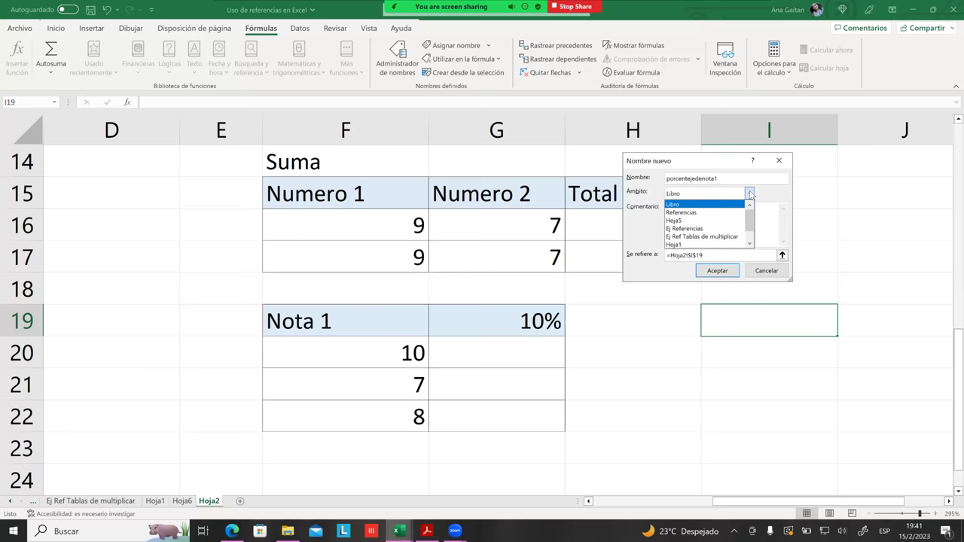
{"action": "left_click", "coordinate": [694, 205]}
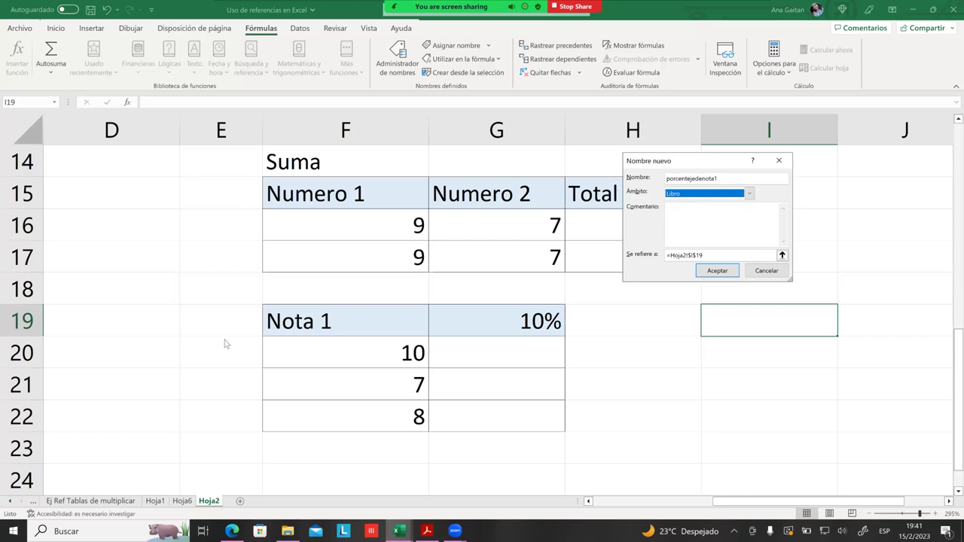
Replace the cell reference that the new name refers to with the constant 10%.
{"action": "left_click", "coordinate": [726, 255]}
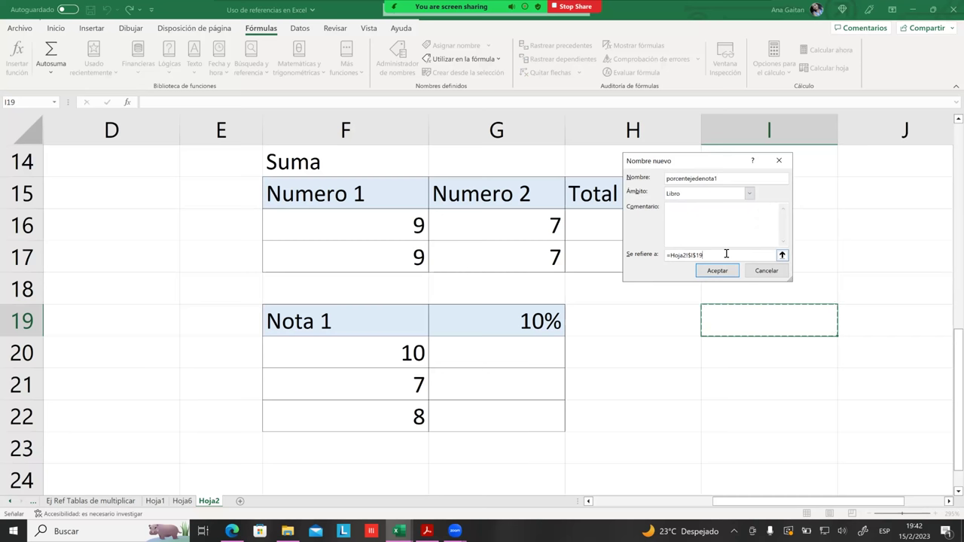
{"action": "key", "text": "BackSpace"}
{"action": "key", "text": "BackSpace"}
{"action": "key", "text": "BackSpace"}
{"action": "key", "text": "BackSpace"}
{"action": "key", "text": "BackSpace"}
{"action": "key", "text": "BackSpace"}
{"action": "key", "text": "BackSpace"}
{"action": "key", "text": "BackSpace"}
{"action": "key", "text": "BackSpace"}
{"action": "key", "text": "BackSpace"}
{"action": "key", "text": "BackSpace"}
{"action": "key", "text": "BackSpace"}
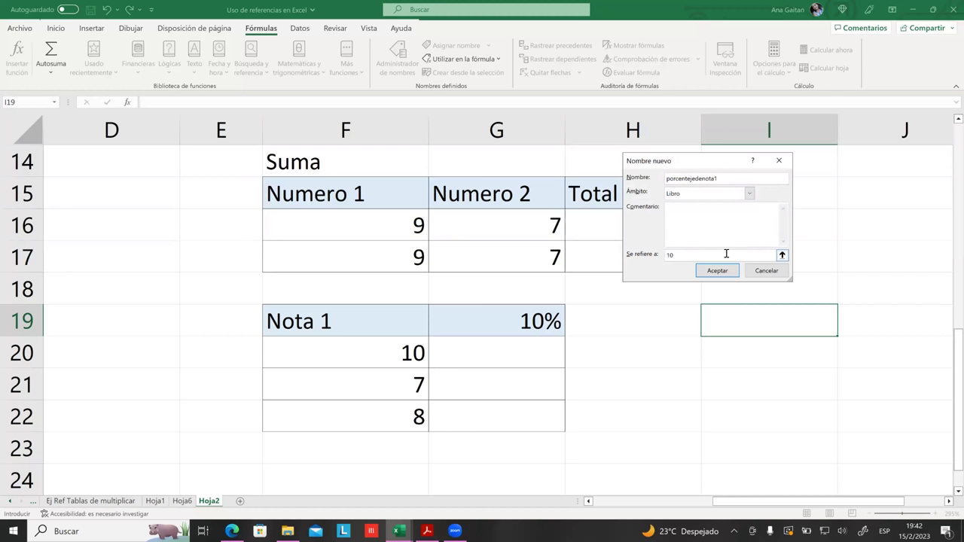
{"action": "type", "text": "10%"}
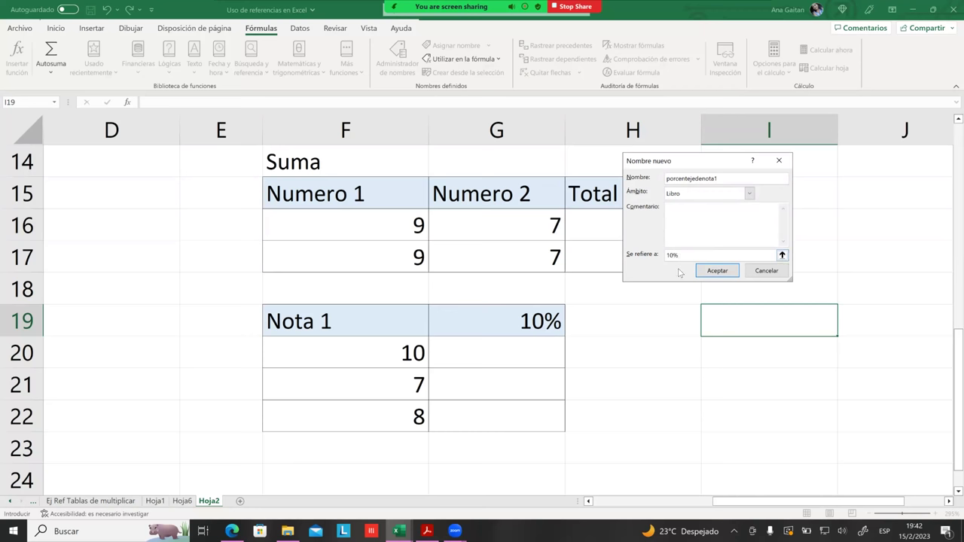
Try the decimal form 0.10 as the value of the new name.
{"action": "left_click_drag", "start_coordinate": [680, 255], "coordinate": [663, 255]}
{"action": "key", "text": "BackSpace"}
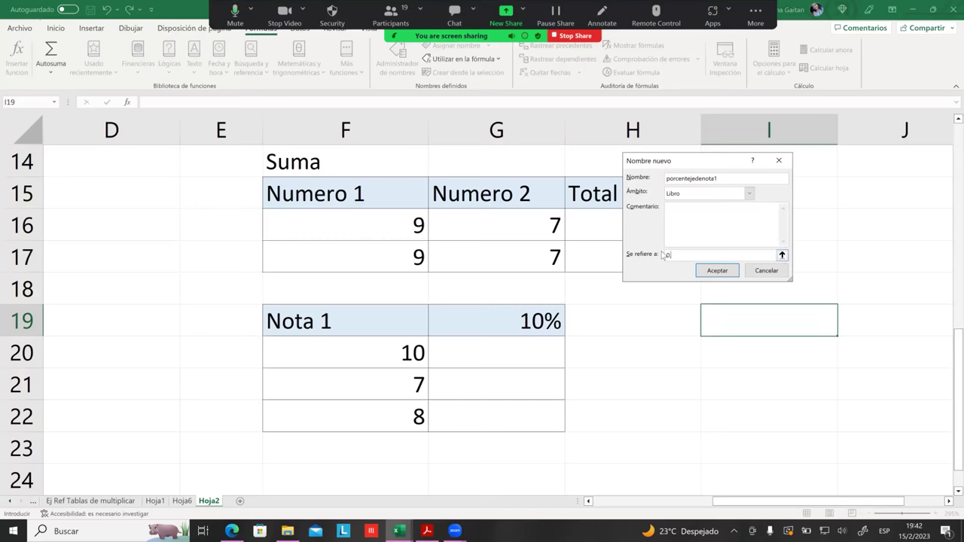
{"action": "type", "text": "0.10"}
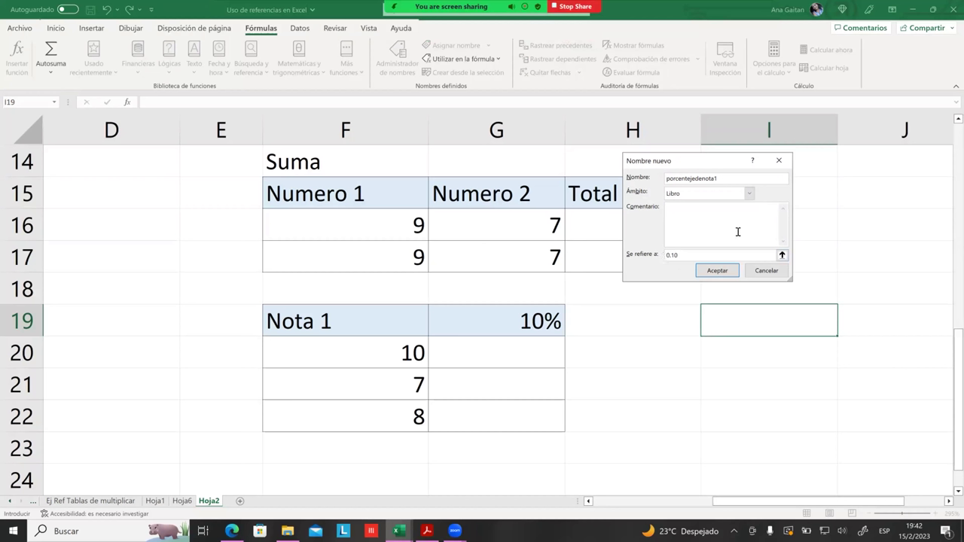
Set the value of porcentejedenota1 back to 10%, save the name and close the Name Manager.
{"action": "key", "text": "BackSpace"}
{"action": "key", "text": "BackSpace"}
{"action": "key", "text": "BackSpace"}
{"action": "type", "text": "%"}
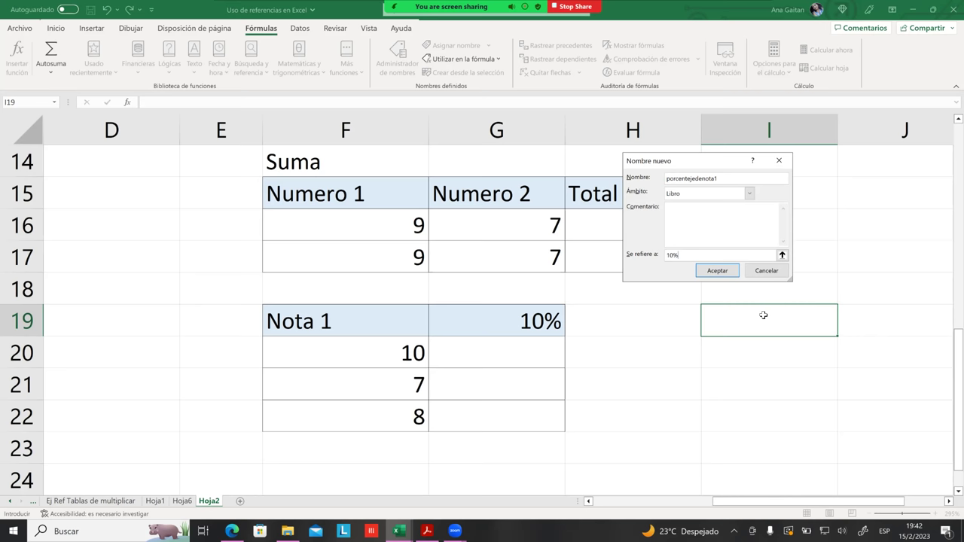
{"action": "left_click", "coordinate": [715, 271]}
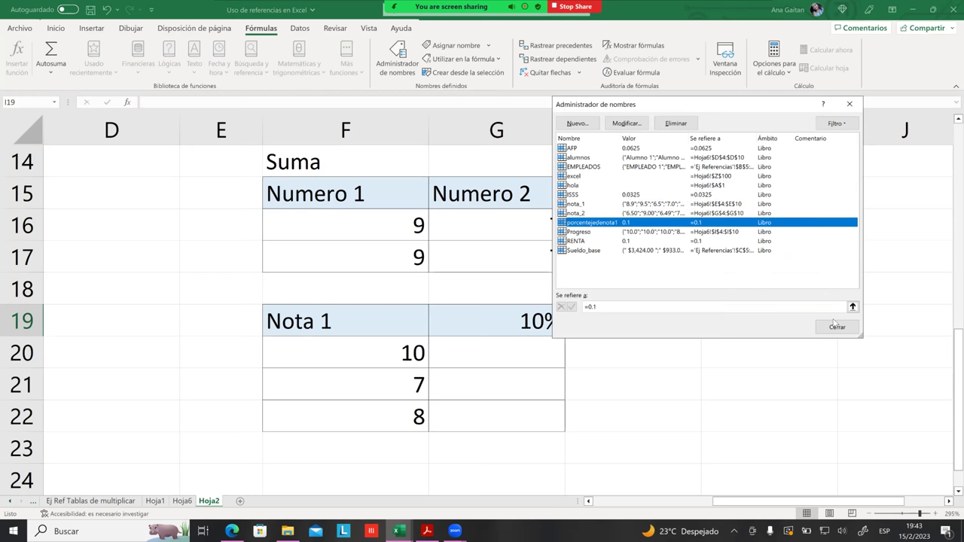
{"action": "left_click", "coordinate": [836, 326]}
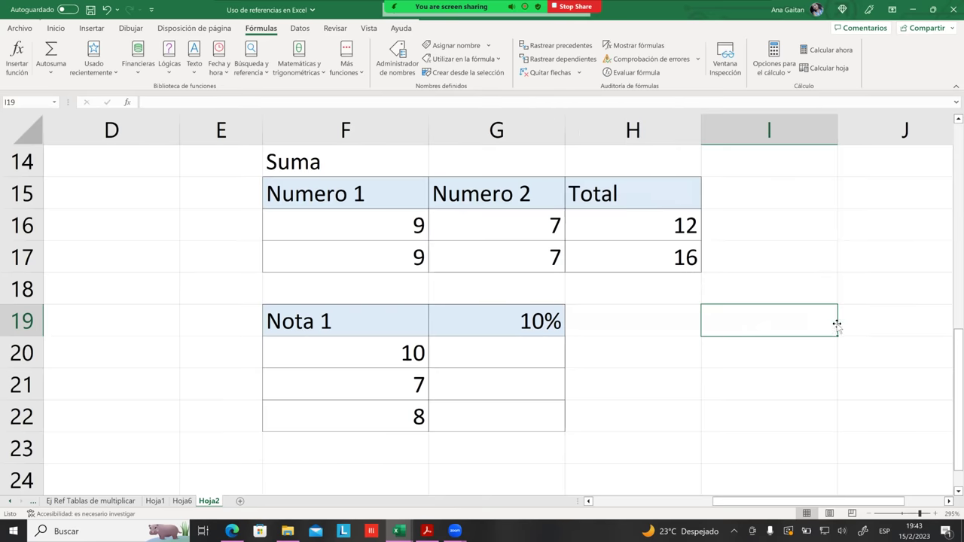
Enter the formula =F20*porcentejedenota1 in G20 of the Nota 1 table.
{"action": "left_click", "coordinate": [714, 344]}
{"action": "left_click", "coordinate": [491, 349]}
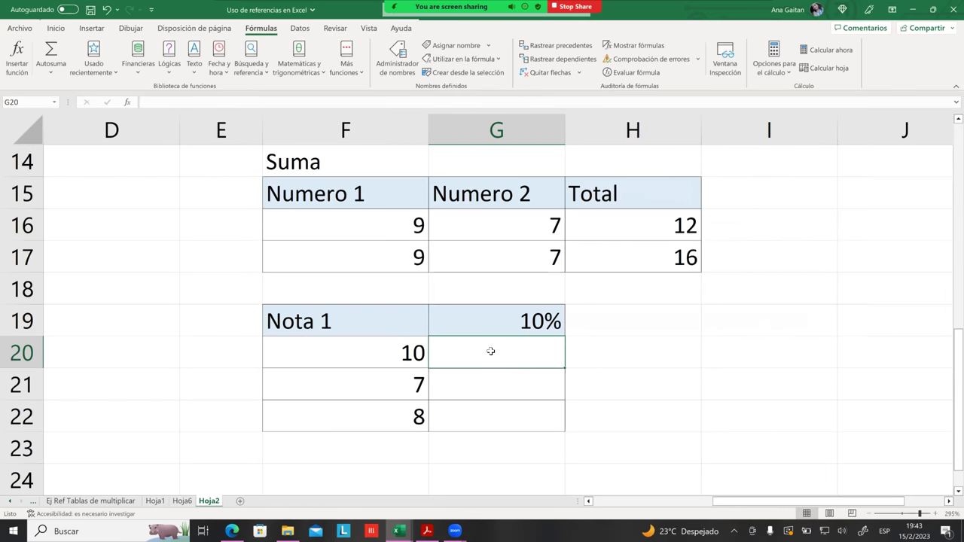
{"action": "left_click", "coordinate": [490, 381]}
{"action": "left_click", "coordinate": [497, 361]}
{"action": "type", "text": "="}
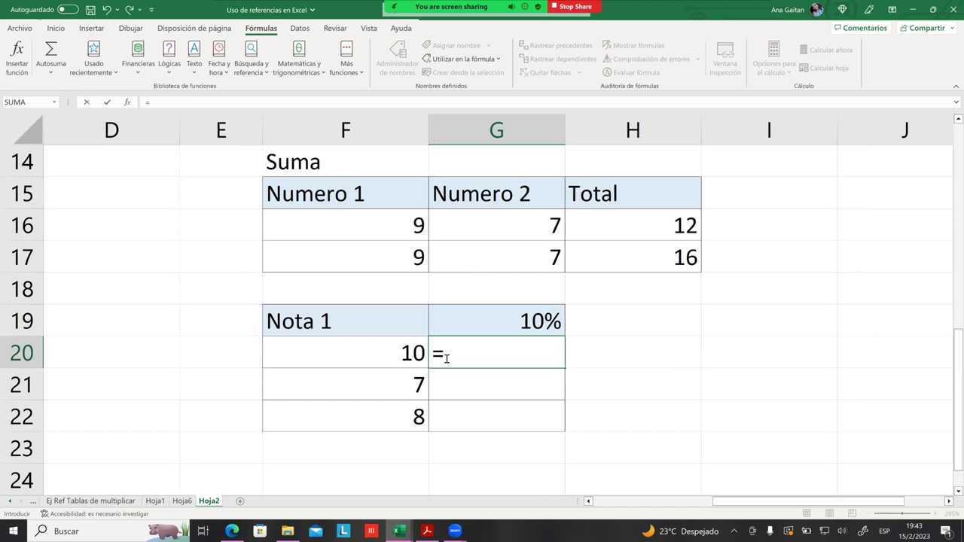
{"action": "left_click", "coordinate": [405, 354]}
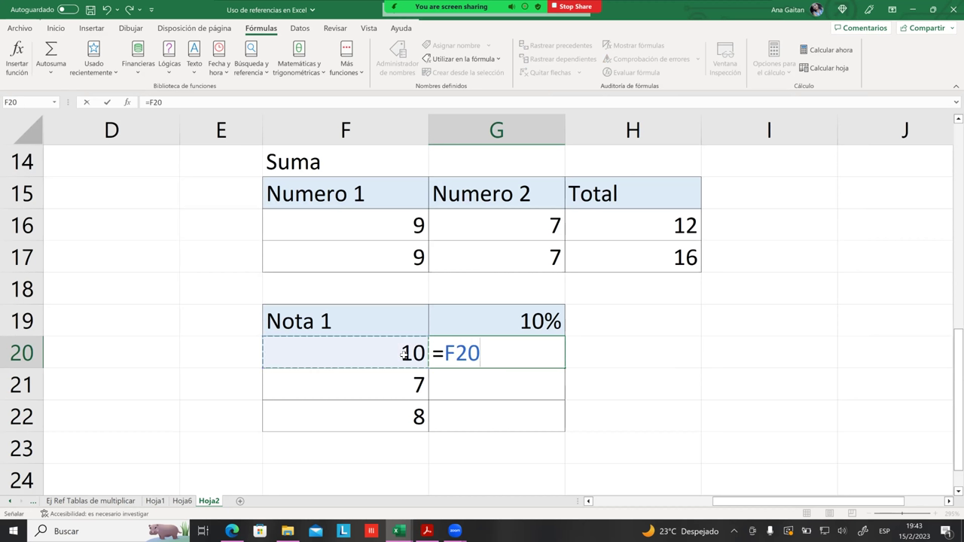
{"action": "type", "text": "*"}
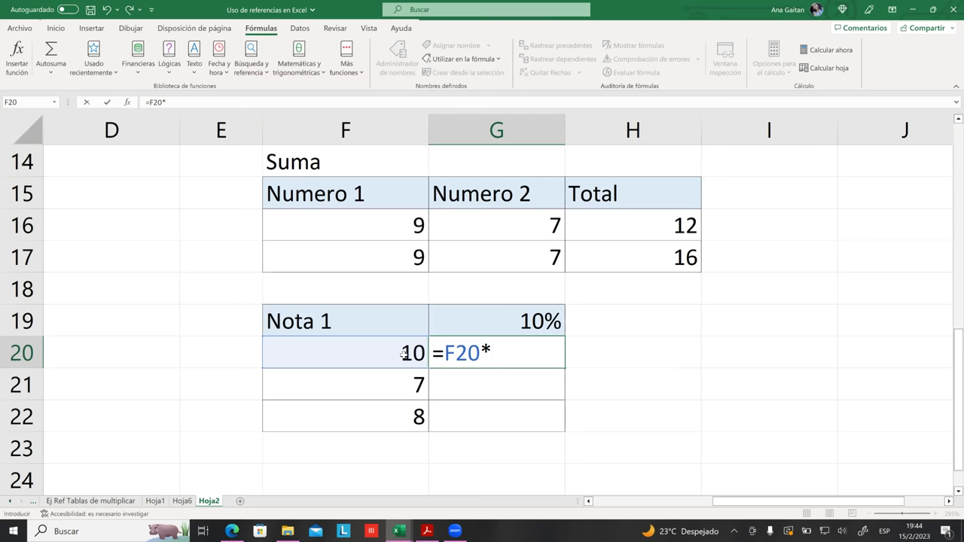
{"action": "type", "text": "por"}
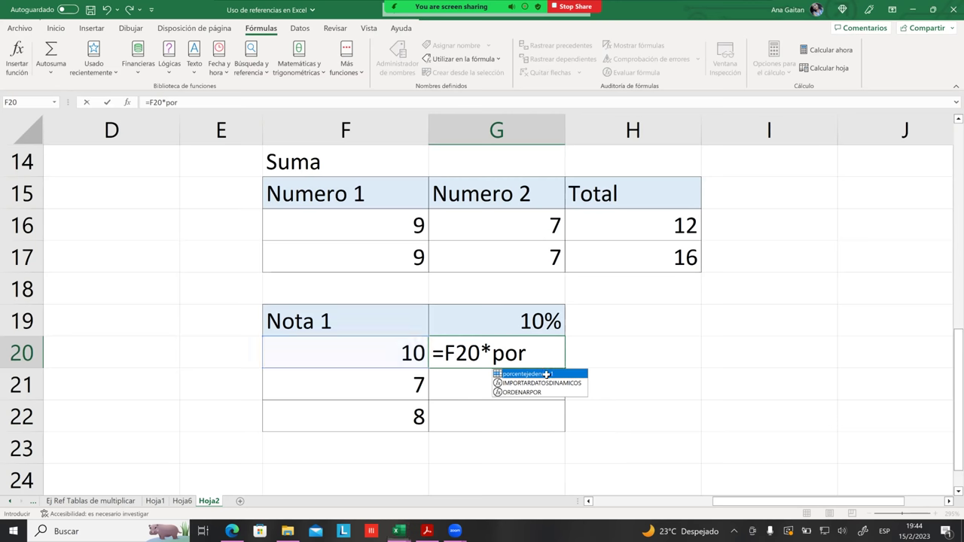
{"action": "double_click", "coordinate": [547, 374]}
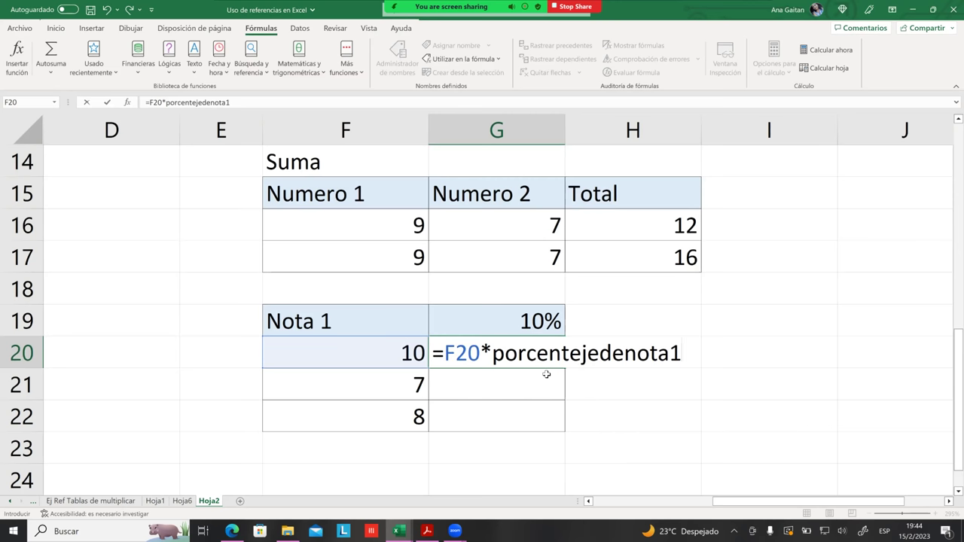
{"action": "key", "text": "Return"}
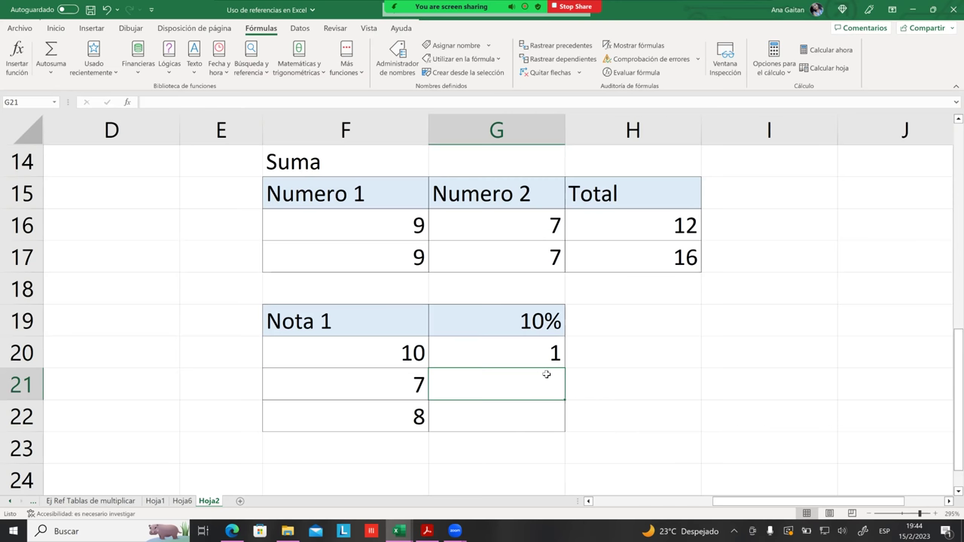
Examine the formula and result in G20 alongside the percentage in G19 and the empty cell G21.
{"action": "left_click", "coordinate": [538, 320]}
{"action": "left_click", "coordinate": [536, 355]}
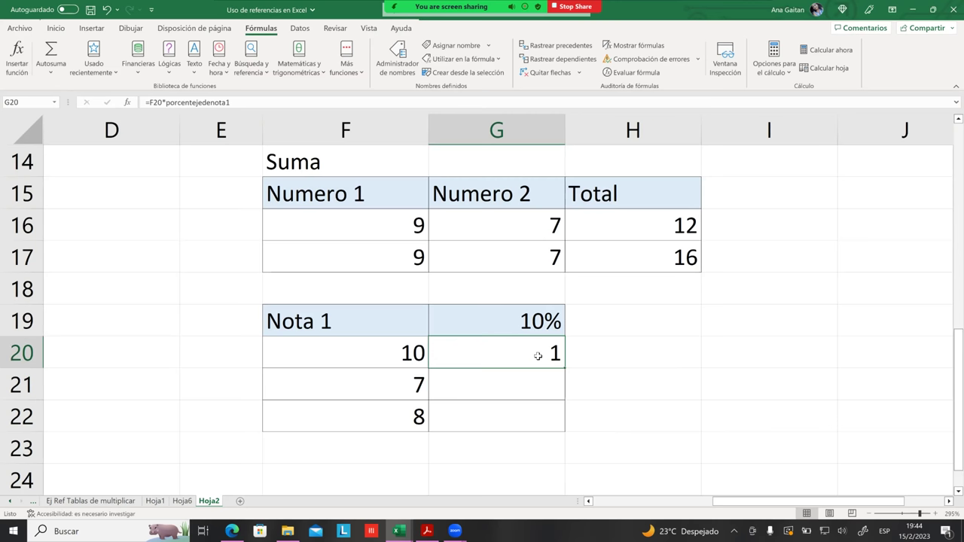
{"action": "left_click", "coordinate": [542, 377]}
{"action": "left_click", "coordinate": [543, 351]}
{"action": "left_click", "coordinate": [548, 379]}
{"action": "left_click", "coordinate": [552, 355]}
{"action": "left_click", "coordinate": [547, 379]}
{"action": "left_click", "coordinate": [547, 354]}
{"action": "left_click", "coordinate": [549, 375]}
{"action": "left_click", "coordinate": [547, 354]}
{"action": "left_click", "coordinate": [549, 379]}
{"action": "left_click", "coordinate": [529, 357]}
Enter the formula =F20*G19 in H20, multiplying the grade by the percentage cell.
{"action": "left_click", "coordinate": [595, 357]}
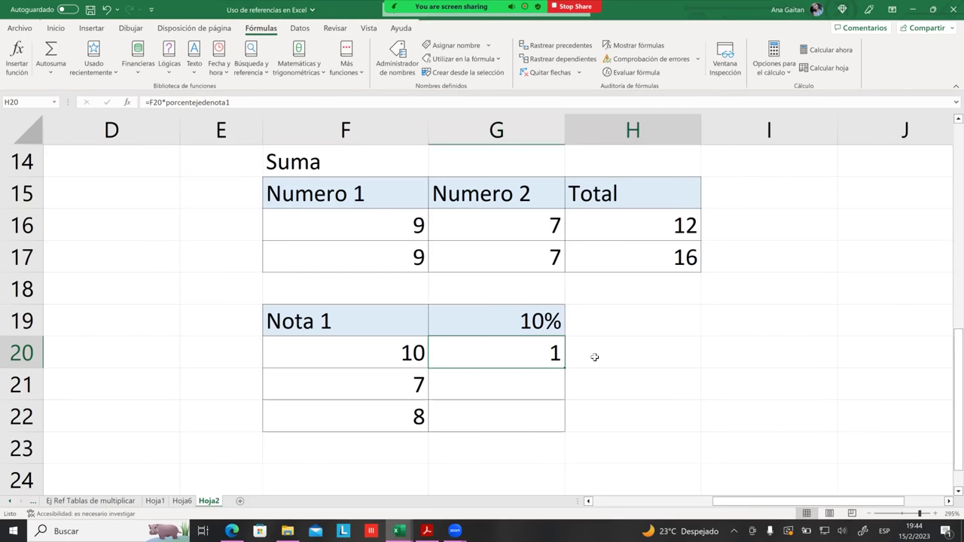
{"action": "type", "text": "="}
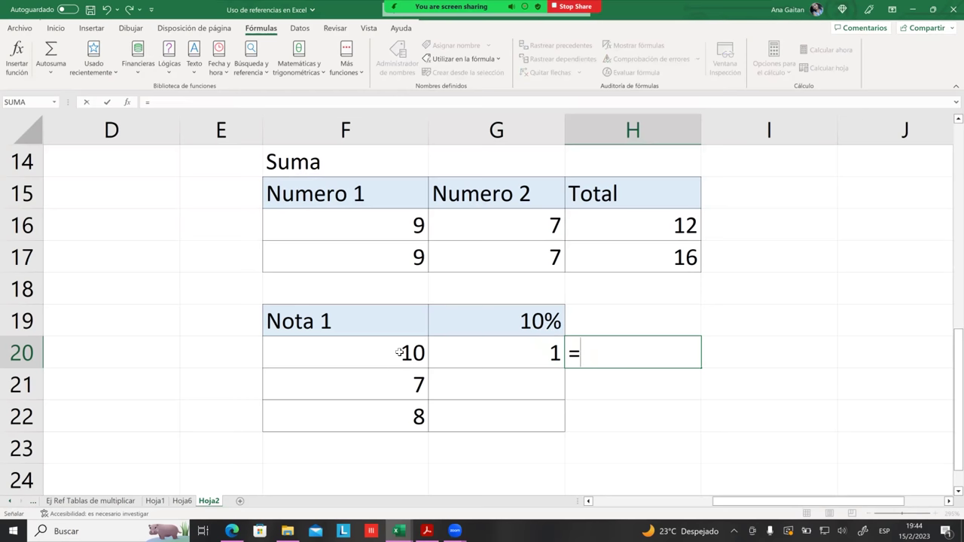
{"action": "left_click", "coordinate": [399, 353]}
{"action": "type", "text": "*"}
{"action": "left_click", "coordinate": [535, 323]}
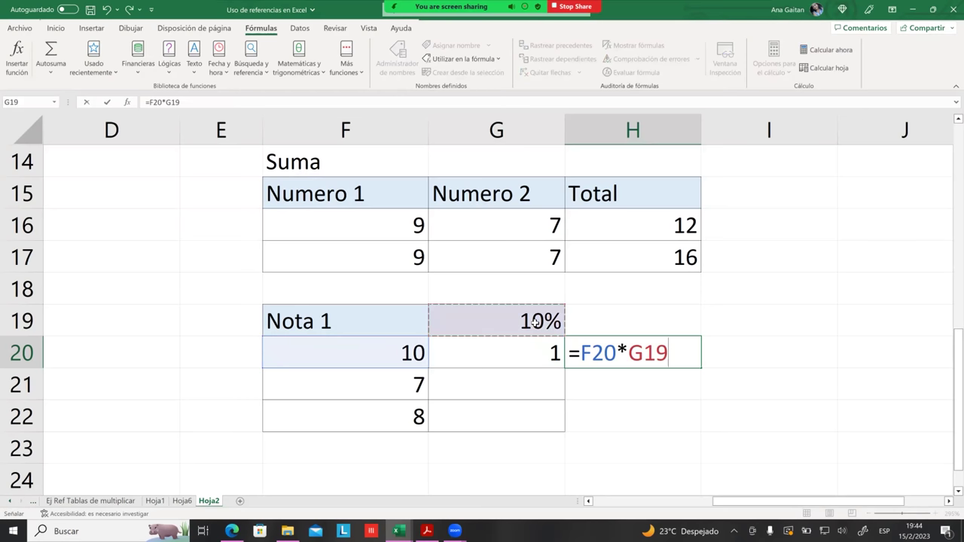
{"action": "key", "text": "Return"}
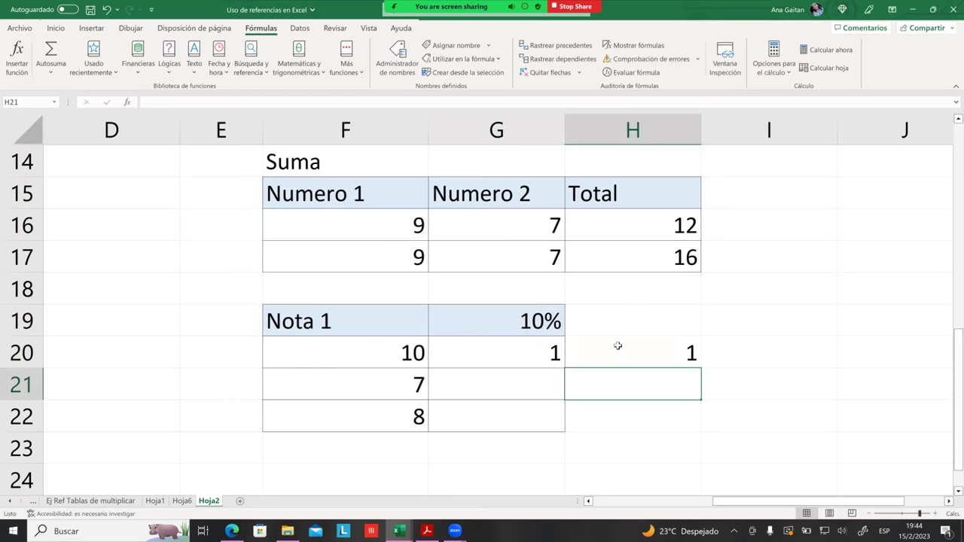
Compare the cell references in H20's formula with the named constant used in G20.
{"action": "double_click", "coordinate": [667, 351]}
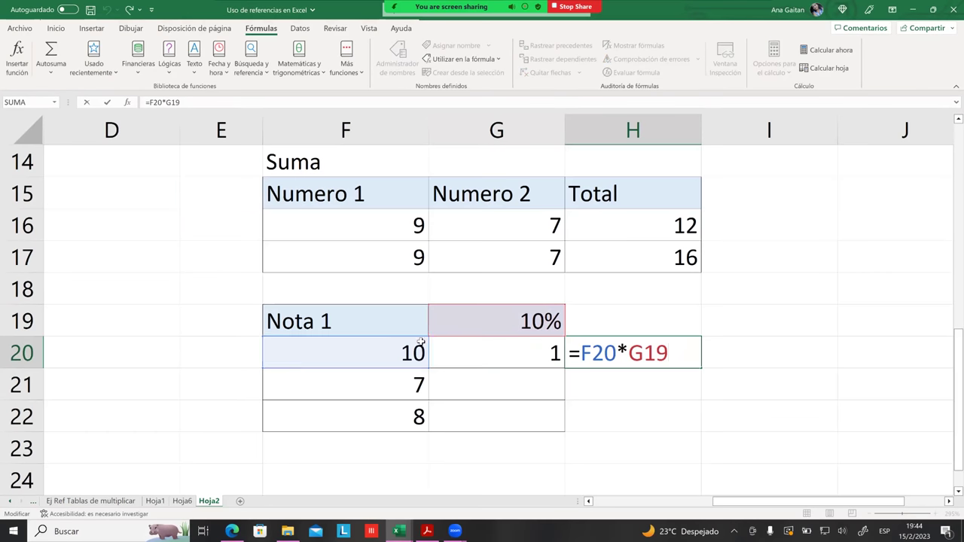
{"action": "key", "text": "Return"}
{"action": "left_click", "coordinate": [506, 353]}
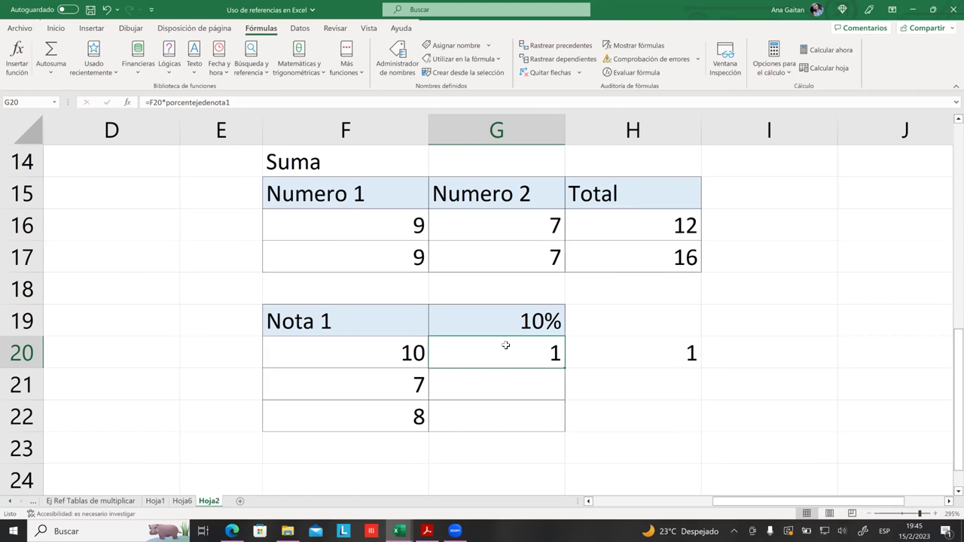
Change the value of the named constant porcentejedenota1 to 0.5 in the Name Manager and close it.
{"action": "left_click", "coordinate": [395, 68]}
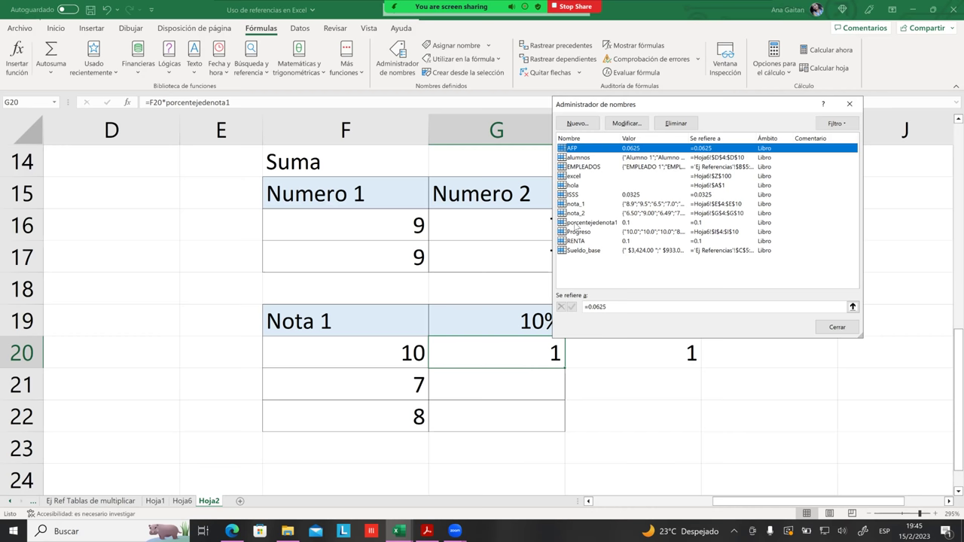
{"action": "left_click", "coordinate": [578, 224]}
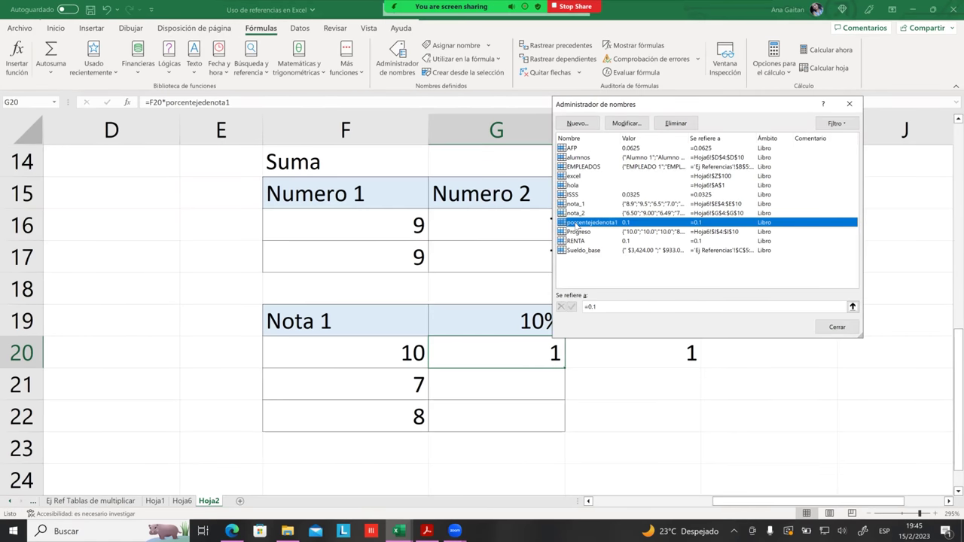
{"action": "left_click", "coordinate": [628, 123]}
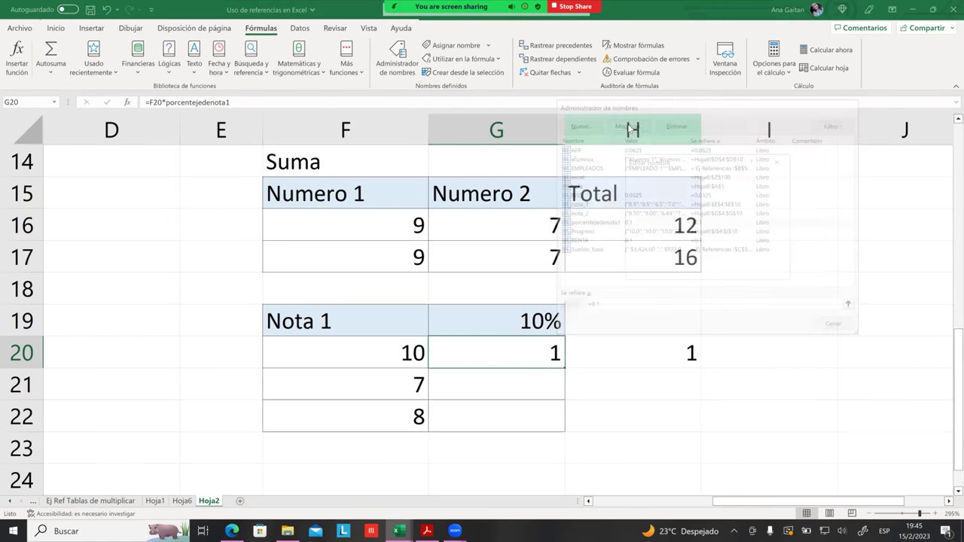
{"action": "left_click", "coordinate": [684, 253]}
{"action": "left_click", "coordinate": [683, 254]}
{"action": "key", "text": "BackSpace"}
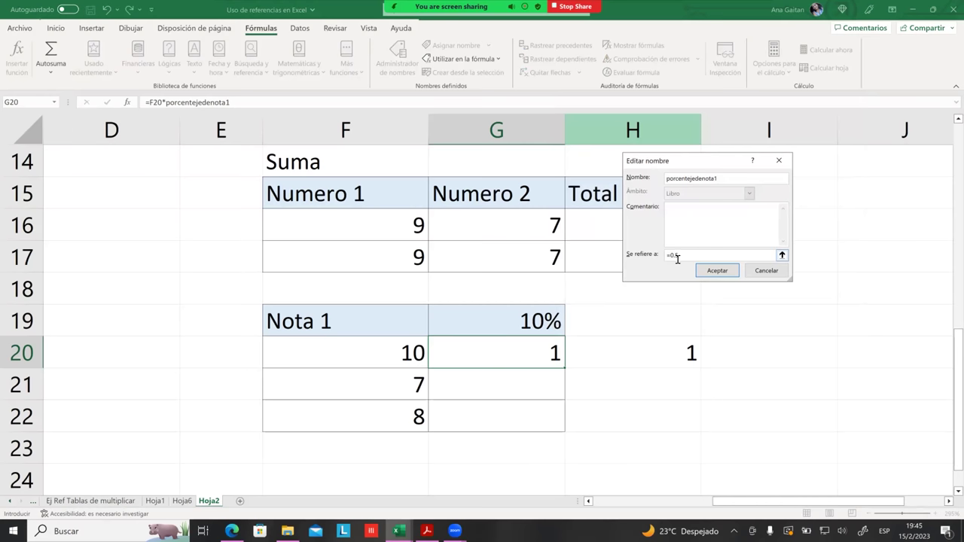
{"action": "left_click", "coordinate": [716, 272]}
{"action": "left_click", "coordinate": [827, 328]}
{"action": "left_click", "coordinate": [790, 360]}
Compare the results and formulas of G20, which uses the named constant, and H20, which references G19.
{"action": "left_click", "coordinate": [500, 344]}
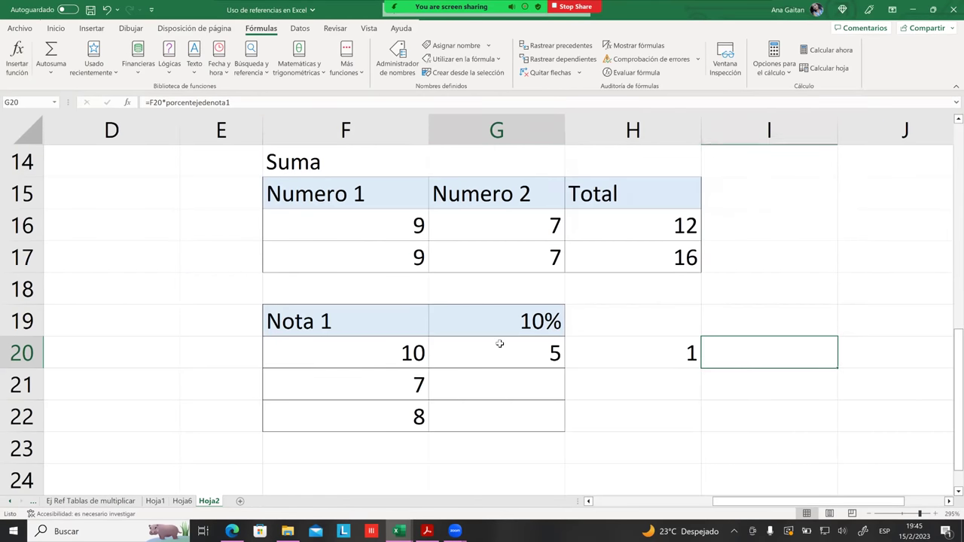
{"action": "left_click", "coordinate": [604, 353]}
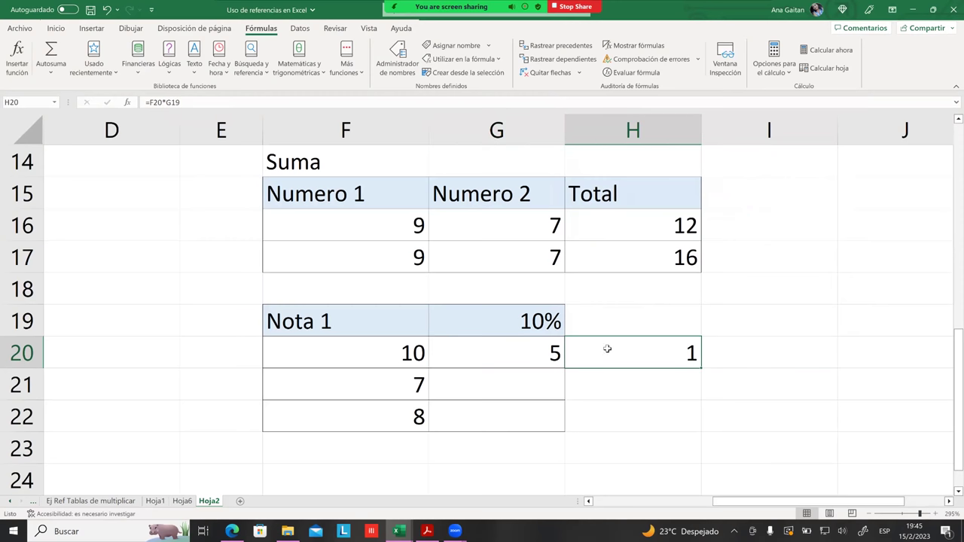
{"action": "left_click", "coordinate": [738, 355]}
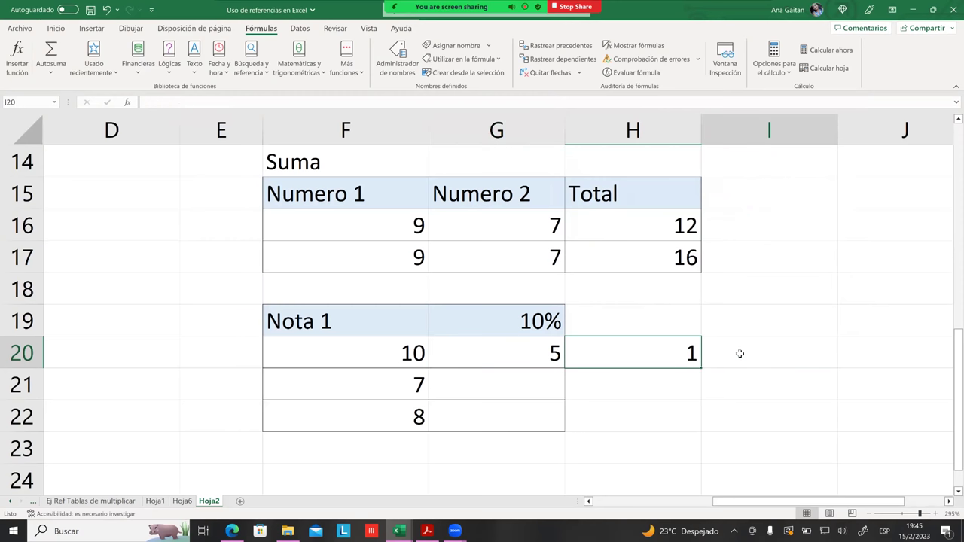
{"action": "left_click", "coordinate": [683, 349]}
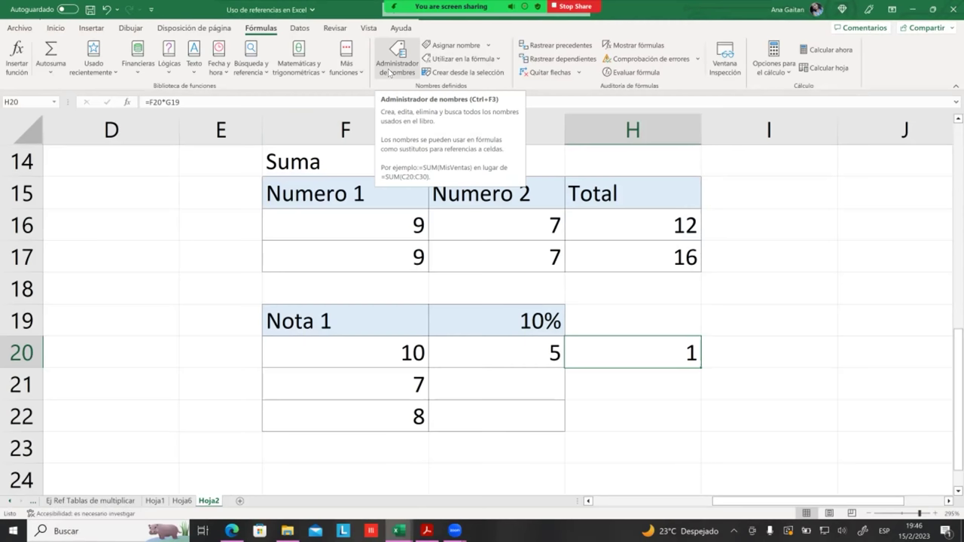
Enter the formula =D16*ISSS in E16, using the named constant ISSS.
{"action": "left_click", "coordinate": [198, 211]}
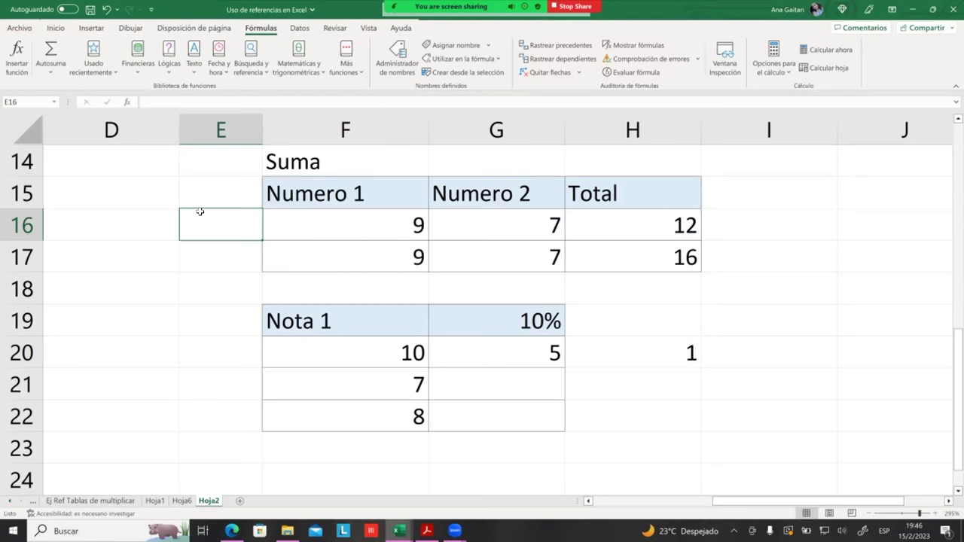
{"action": "type", "text": "="}
{"action": "left_click", "coordinate": [145, 224]}
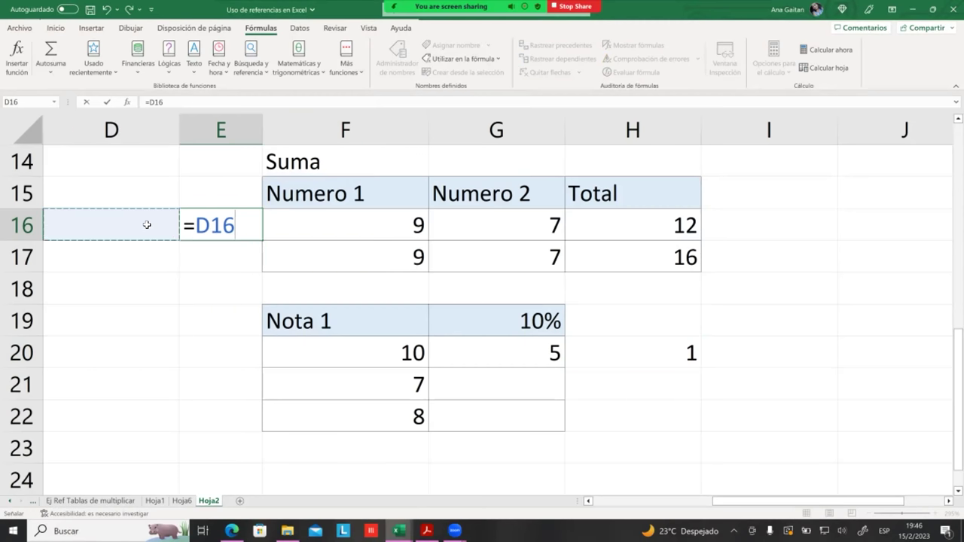
{"action": "type", "text": "*iss"}
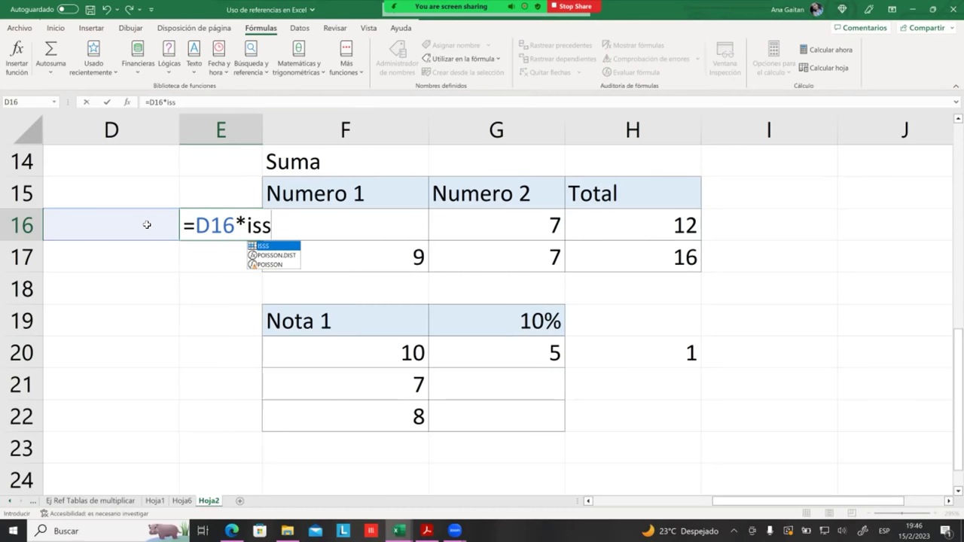
{"action": "double_click", "coordinate": [266, 246]}
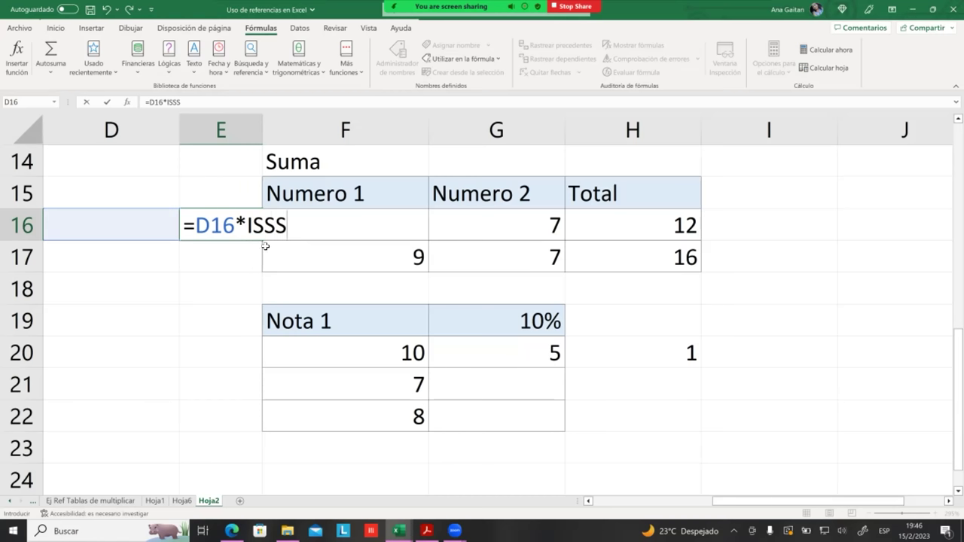
{"action": "key", "text": "Return"}
{"action": "left_click", "coordinate": [204, 222]}
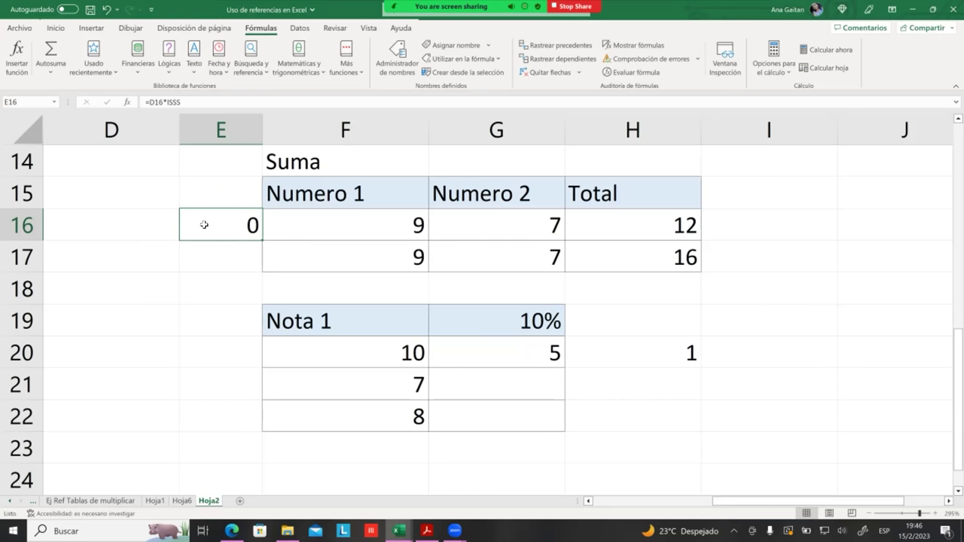
Enter 12 in D16 and check the result of the ISSS formula in E16.
{"action": "left_click", "coordinate": [139, 213]}
{"action": "type", "text": "12"}
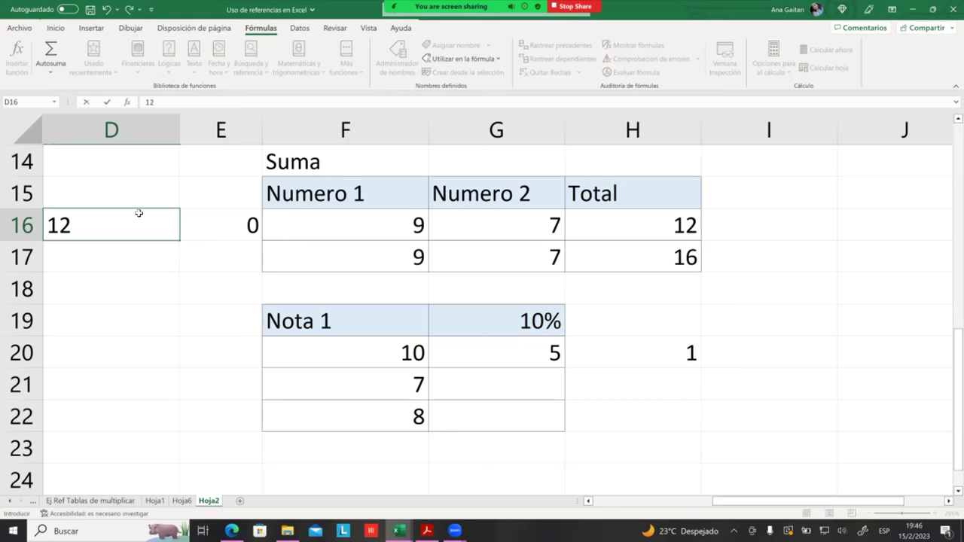
{"action": "key", "text": "Return"}
{"action": "left_click", "coordinate": [196, 241]}
{"action": "left_click", "coordinate": [155, 225]}
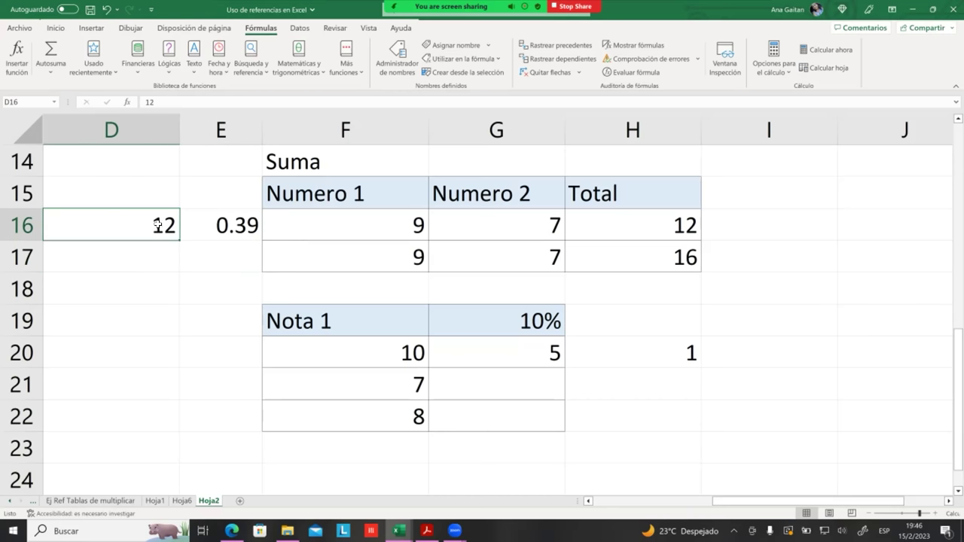
{"action": "left_click", "coordinate": [255, 248]}
{"action": "left_click", "coordinate": [248, 228]}
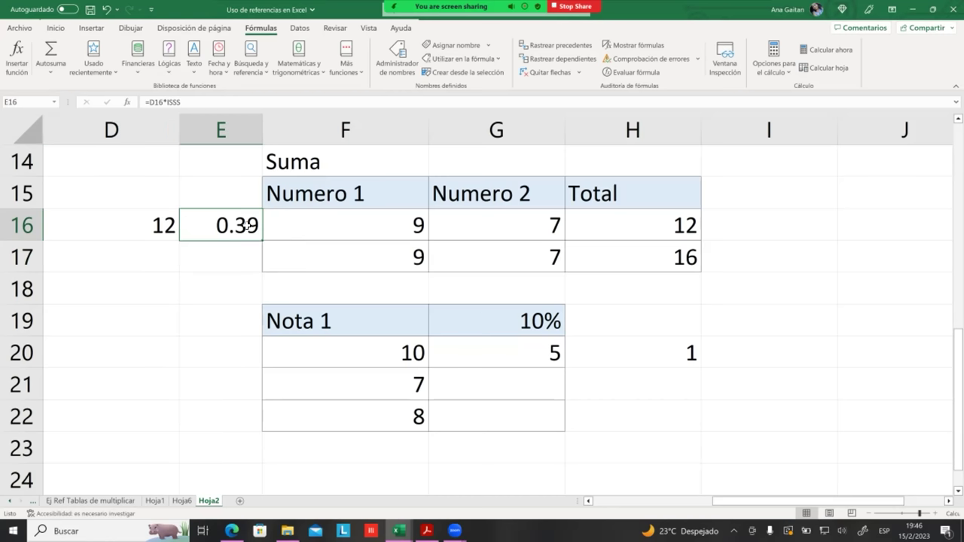
Set D16 to 350 and check the formula and result in E16.
{"action": "left_click", "coordinate": [168, 227]}
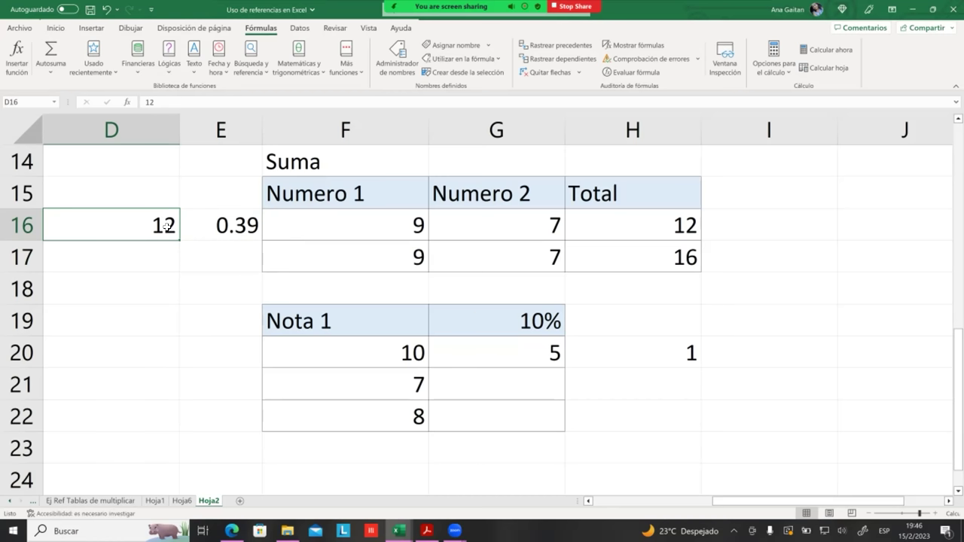
{"action": "type", "text": "350"}
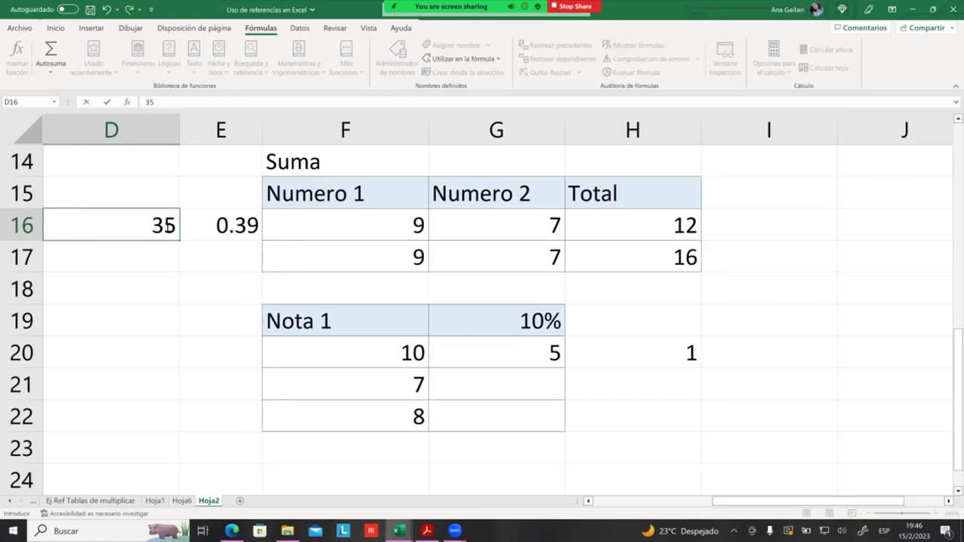
{"action": "key", "text": "Return"}
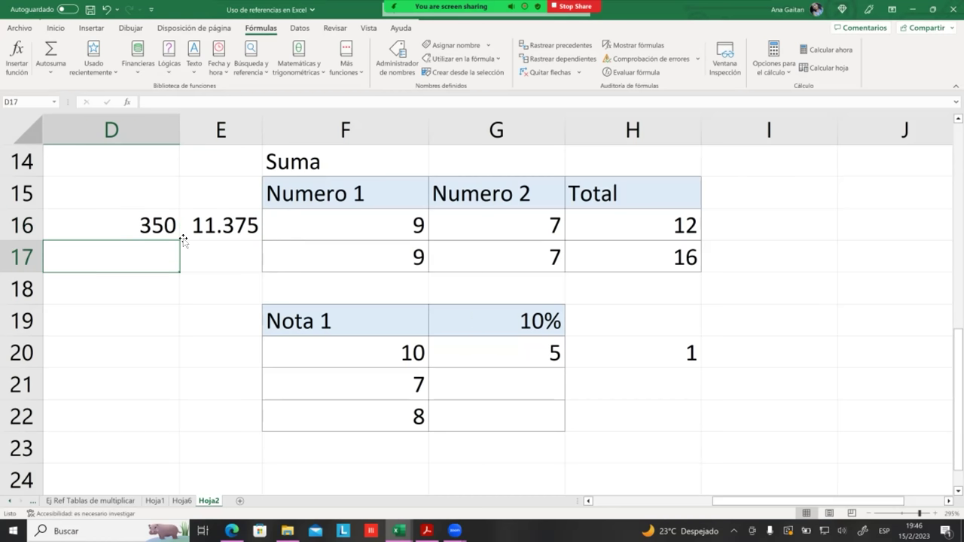
{"action": "left_click", "coordinate": [226, 226]}
{"action": "left_click", "coordinate": [213, 260]}
{"action": "left_click", "coordinate": [194, 225]}
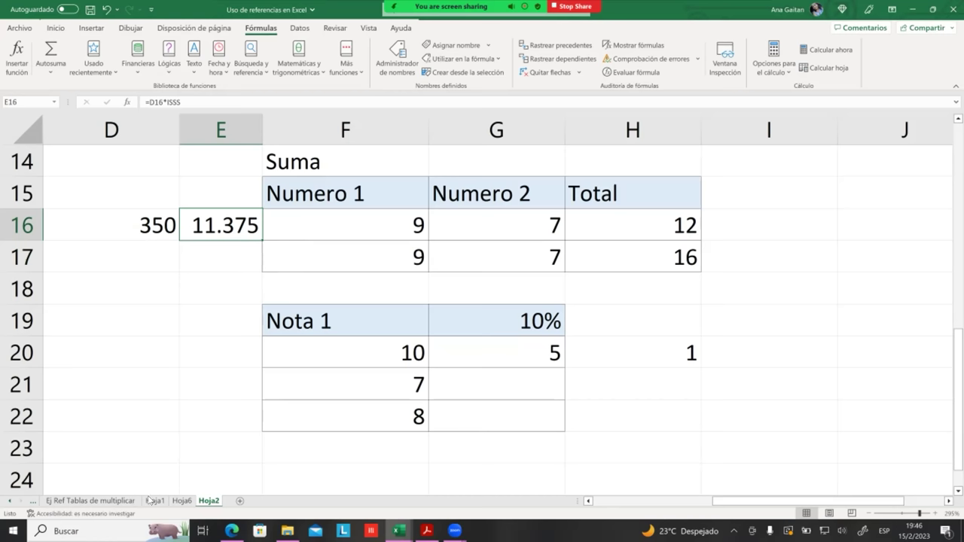
Look through the workbook's sheets and examine the ISSS, Renta and AFP rates beside the payroll table on Ej Referencias.
{"action": "left_click", "coordinate": [32, 504]}
{"action": "left_click", "coordinate": [31, 503]}
{"action": "left_click", "coordinate": [32, 504]}
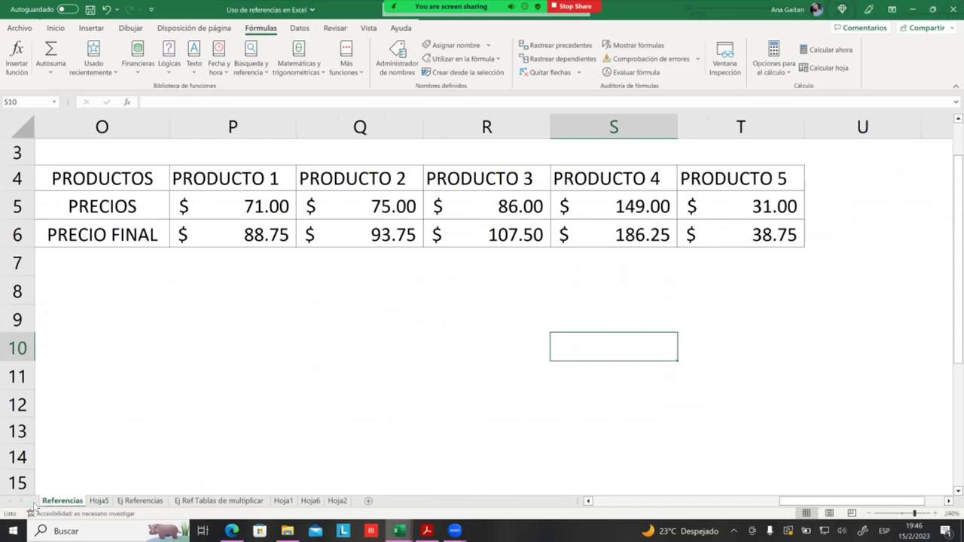
{"action": "left_click", "coordinate": [140, 501]}
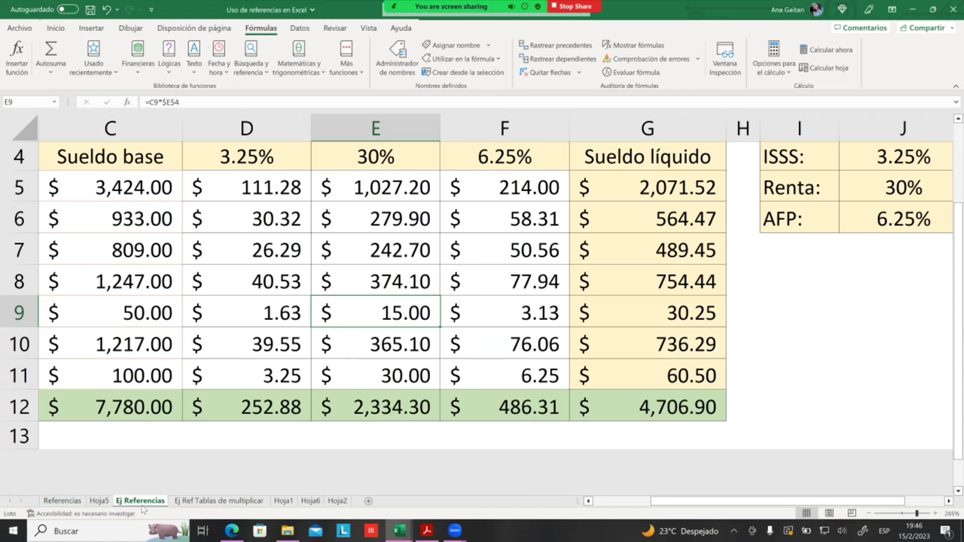
{"action": "left_click", "coordinate": [99, 501]}
{"action": "left_click", "coordinate": [215, 500]}
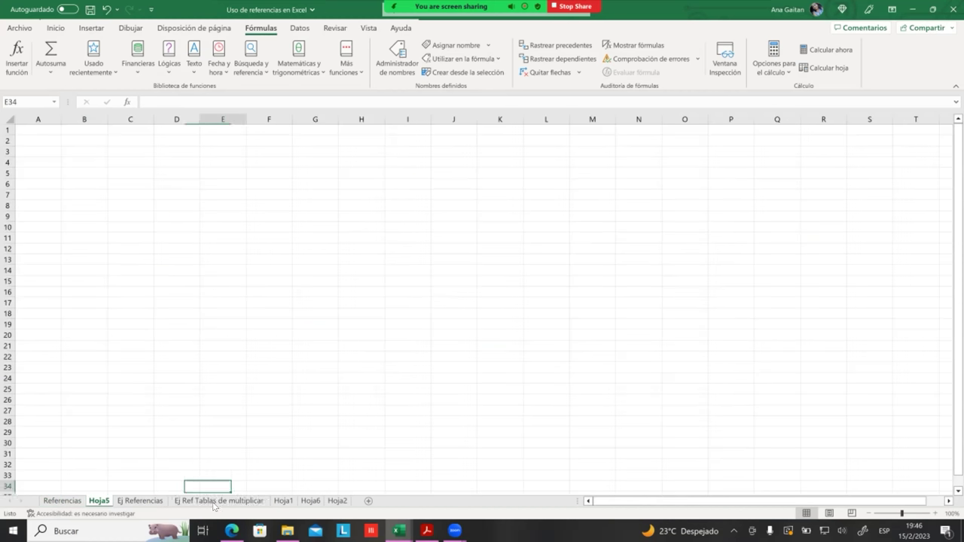
{"action": "left_click", "coordinate": [283, 501]}
{"action": "scroll", "coordinate": [392, 410], "scroll_direction": "down", "scroll_amount": 4}
{"action": "scroll", "coordinate": [393, 410], "scroll_direction": "up", "scroll_amount": 4}
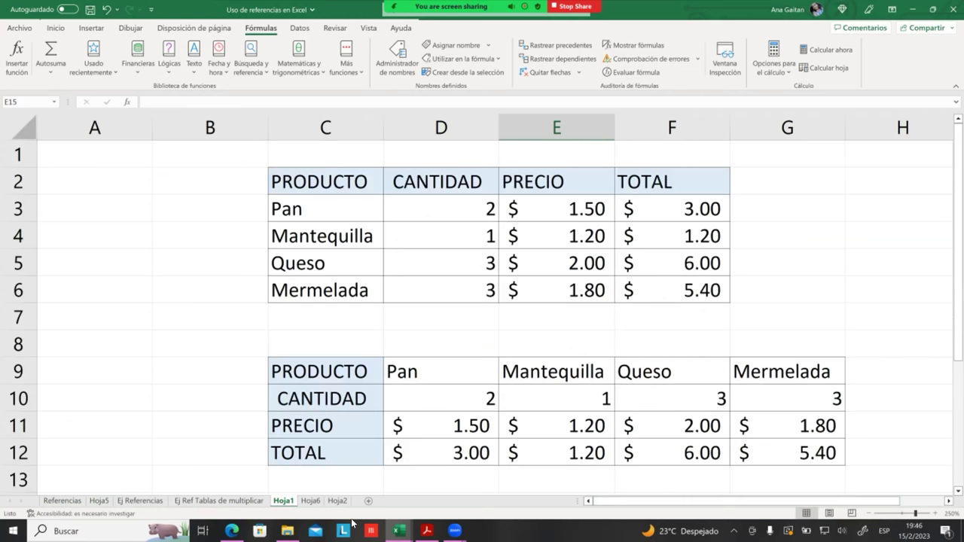
{"action": "left_click", "coordinate": [219, 501]}
{"action": "left_click", "coordinate": [163, 501]}
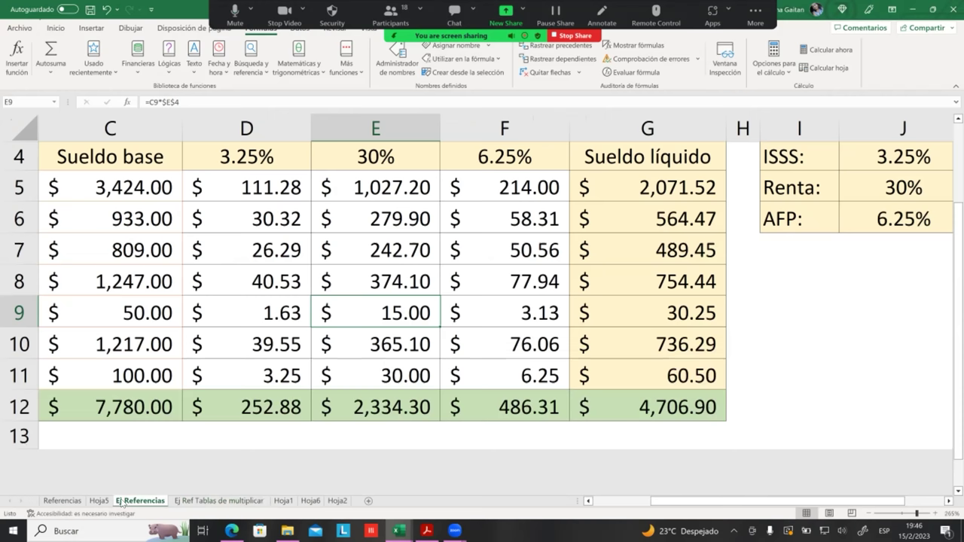
{"action": "scroll", "coordinate": [321, 393], "scroll_direction": "up", "scroll_amount": 3}
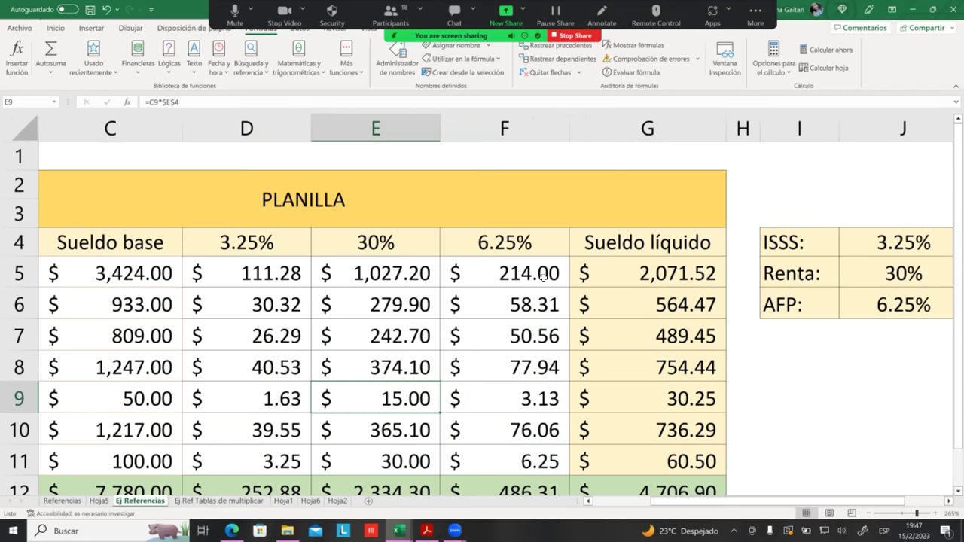
{"action": "left_click", "coordinate": [797, 246]}
{"action": "left_click", "coordinate": [776, 320]}
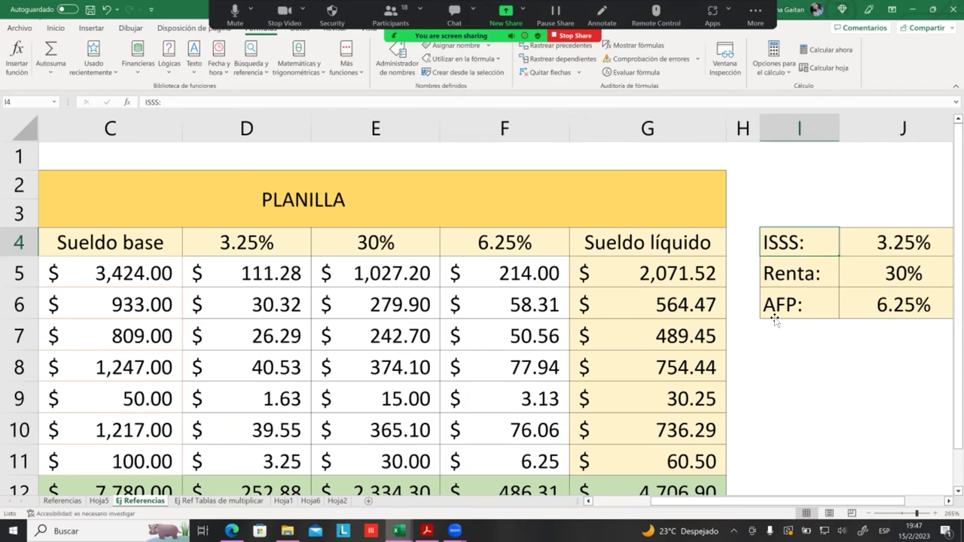
{"action": "scroll", "coordinate": [267, 453], "scroll_direction": "down", "scroll_amount": 1}
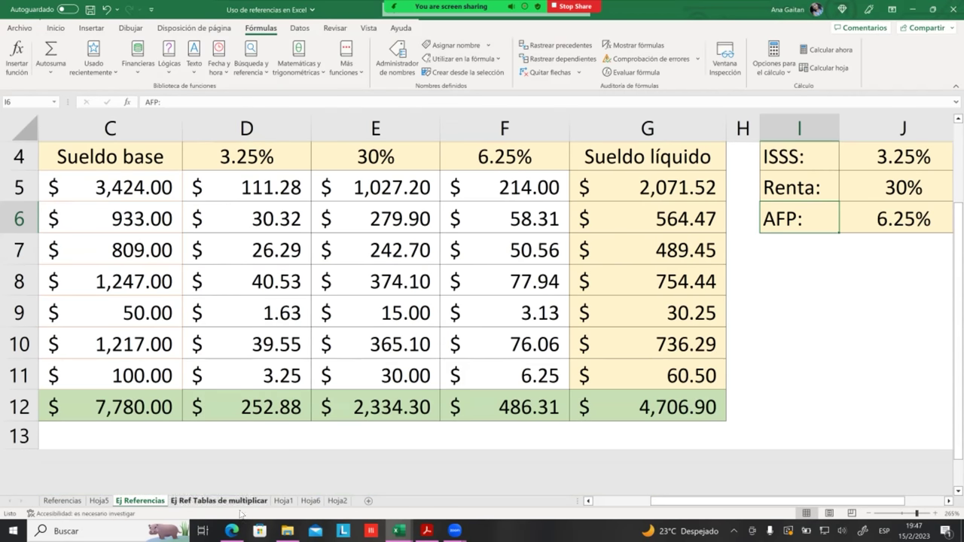
Return to the Hoja2 sheet and examine the ISSS formula in E16.
{"action": "left_click", "coordinate": [335, 504]}
{"action": "left_click", "coordinate": [201, 349]}
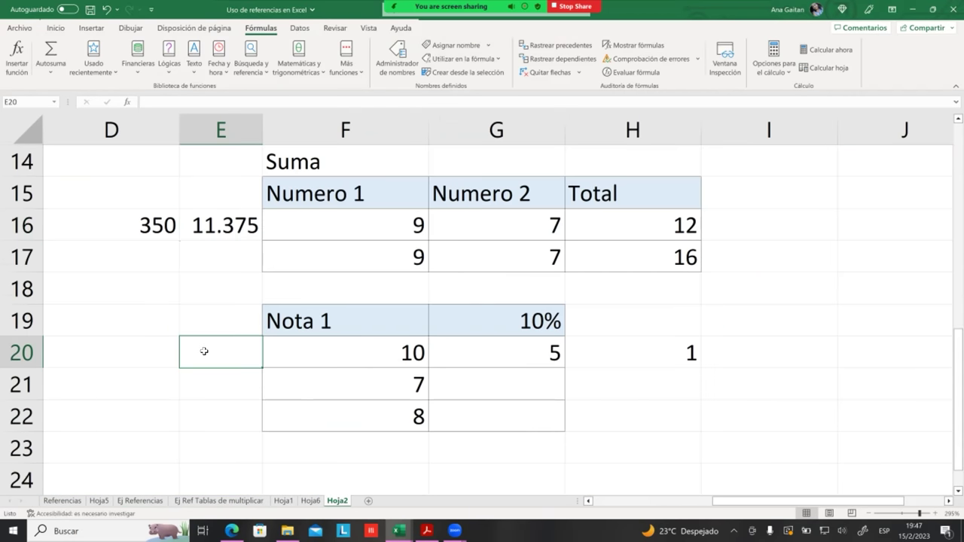
{"action": "left_click", "coordinate": [217, 226]}
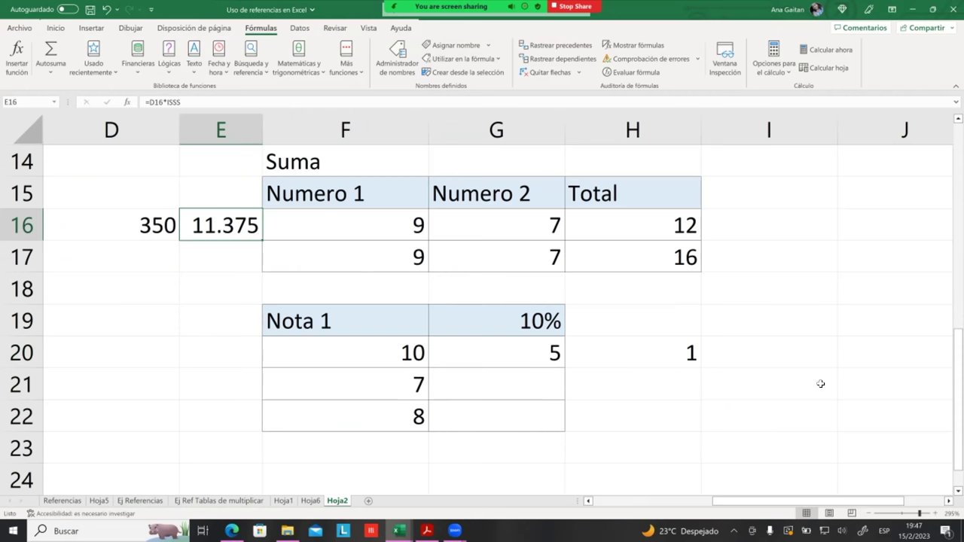
{"action": "left_click", "coordinate": [763, 382]}
{"action": "left_click", "coordinate": [694, 373]}
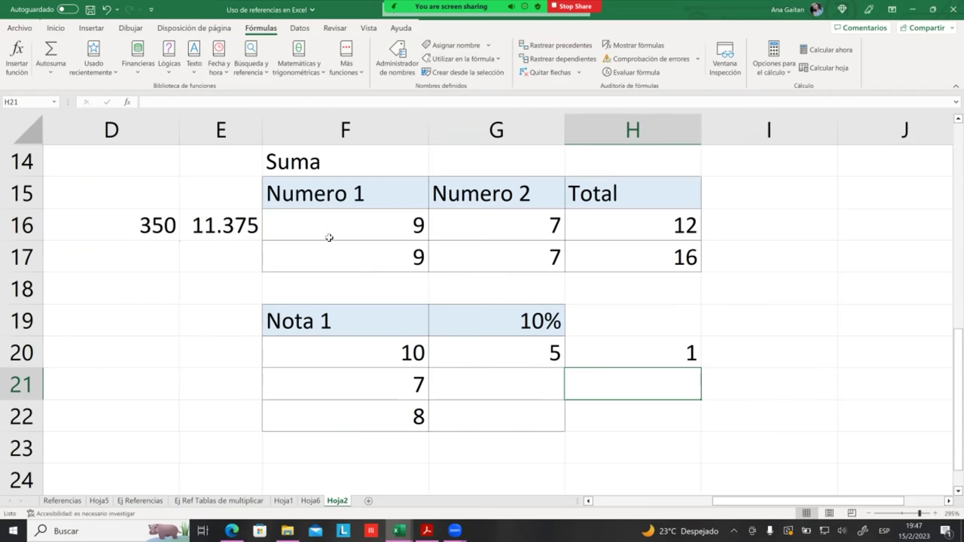
{"action": "left_click", "coordinate": [214, 225]}
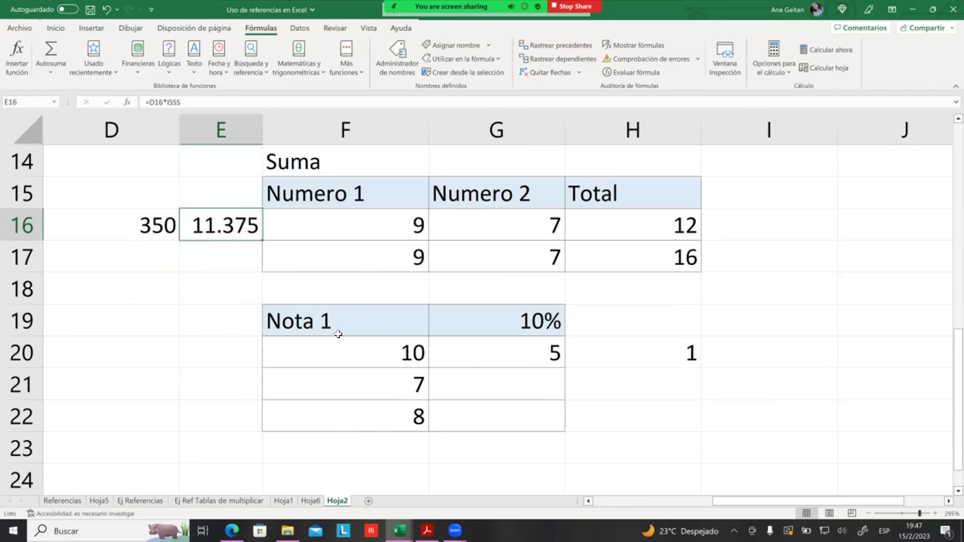
Inspect the formula in G20 and its named constant against the percentage in G19, leaving the formula as it is.
{"action": "left_click", "coordinate": [507, 351]}
{"action": "left_click", "coordinate": [513, 322]}
{"action": "left_click", "coordinate": [488, 355]}
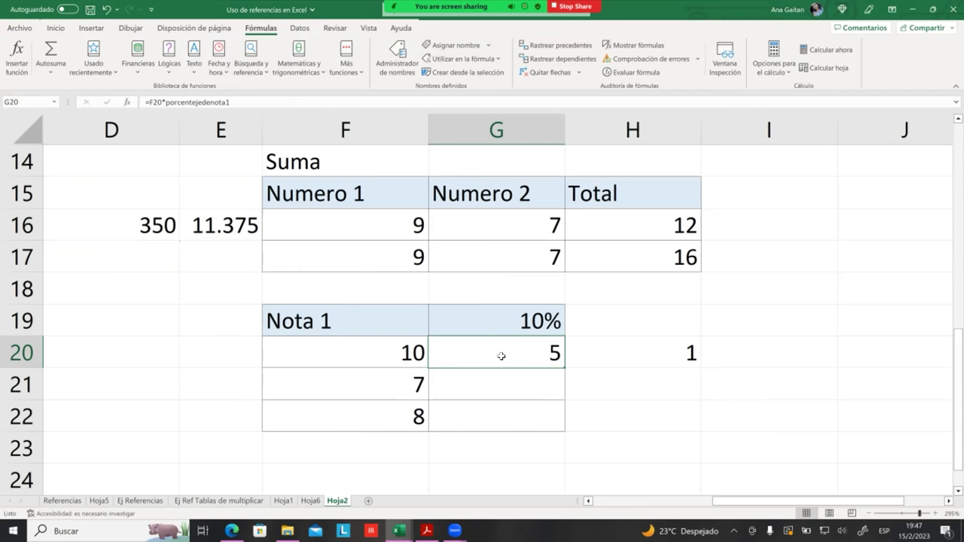
{"action": "double_click", "coordinate": [511, 355]}
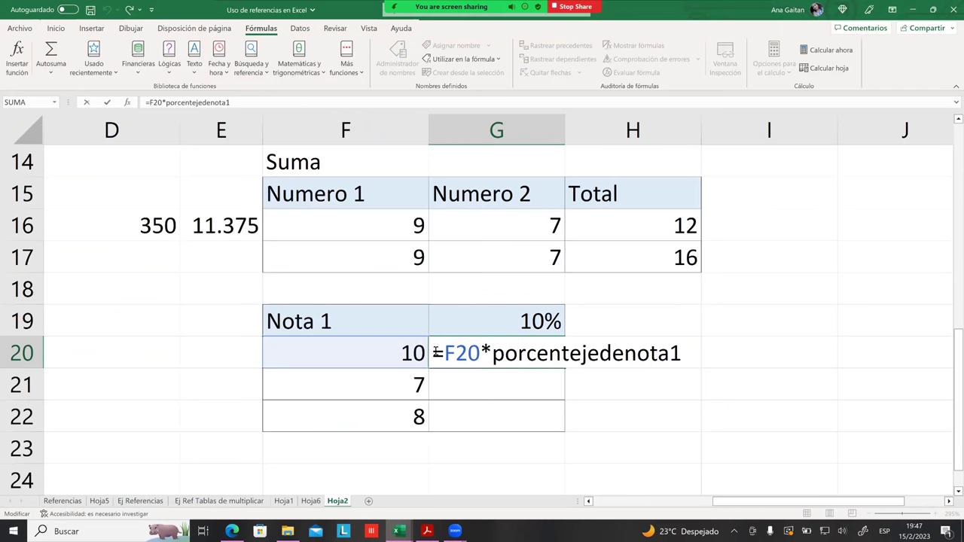
{"action": "key", "text": "Return"}
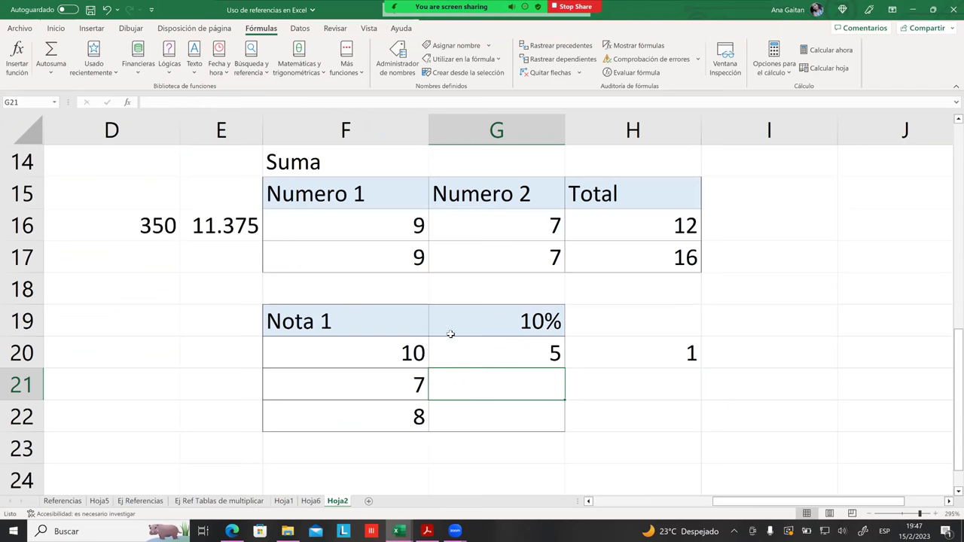
Inspect the multiplication operator between F20 and porcentejedenota1 in G20's formula, leaving the formula as it is.
{"action": "double_click", "coordinate": [499, 353]}
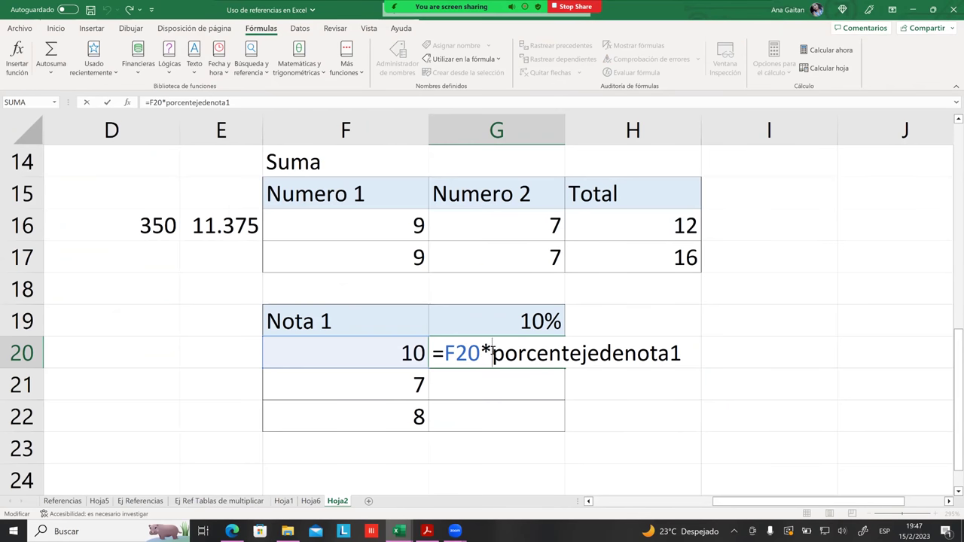
{"action": "double_click", "coordinate": [491, 352]}
{"action": "left_click", "coordinate": [487, 353]}
{"action": "double_click", "coordinate": [487, 352]}
{"action": "key", "text": "Return"}
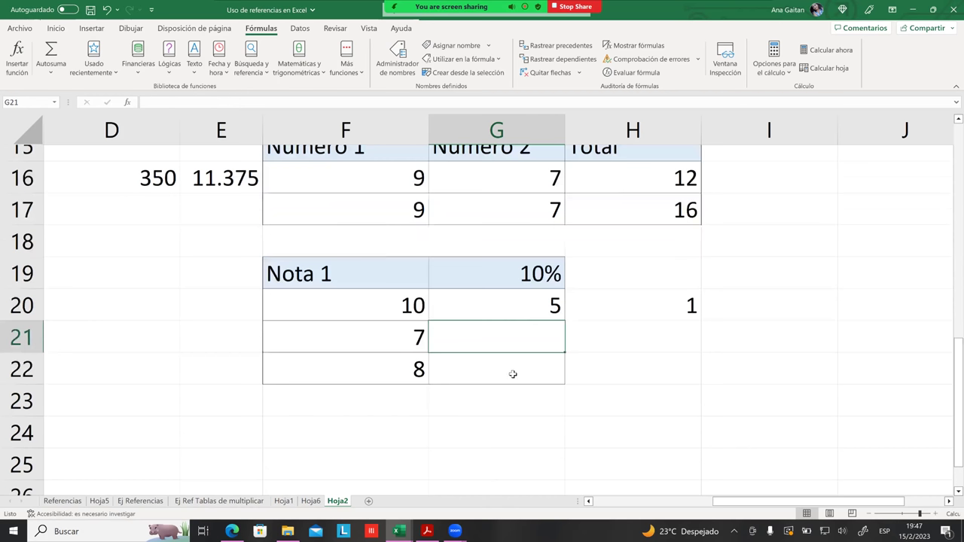
{"action": "scroll", "coordinate": [512, 373], "scroll_direction": "down", "scroll_amount": 2}
{"action": "scroll", "coordinate": [514, 372], "scroll_direction": "up", "scroll_amount": 2}
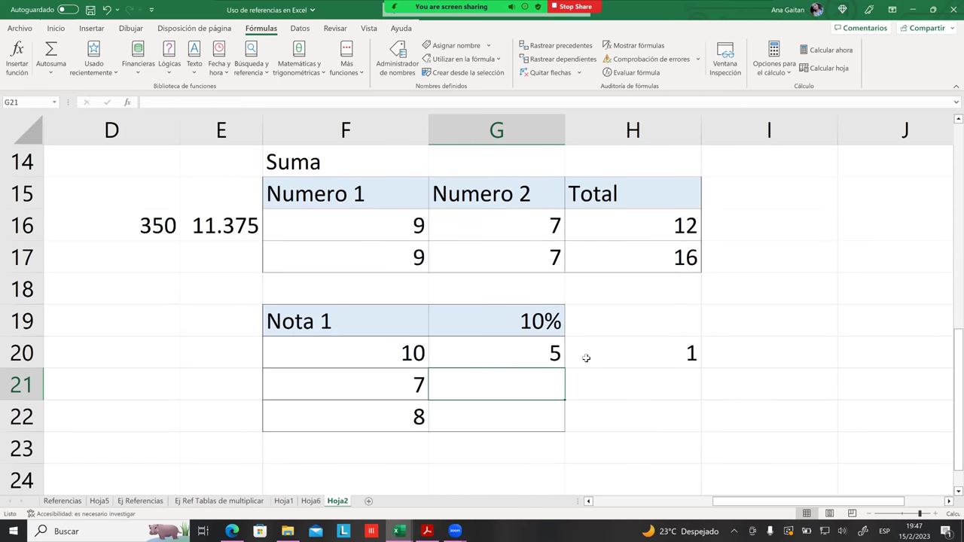
Clear the Total cells H16 and H17 of the Suma table.
{"action": "left_click_drag", "start_coordinate": [307, 188], "coordinate": [623, 261]}
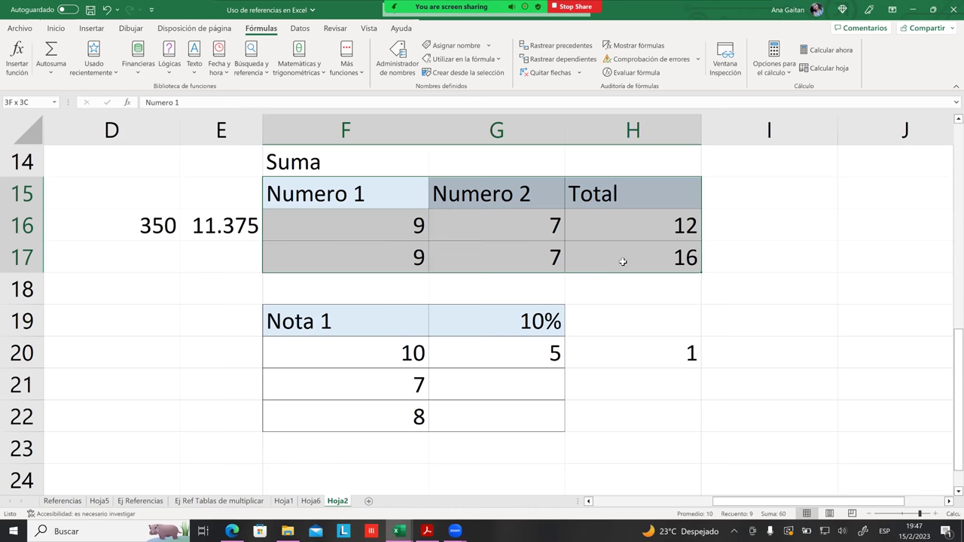
{"action": "left_click", "coordinate": [625, 259]}
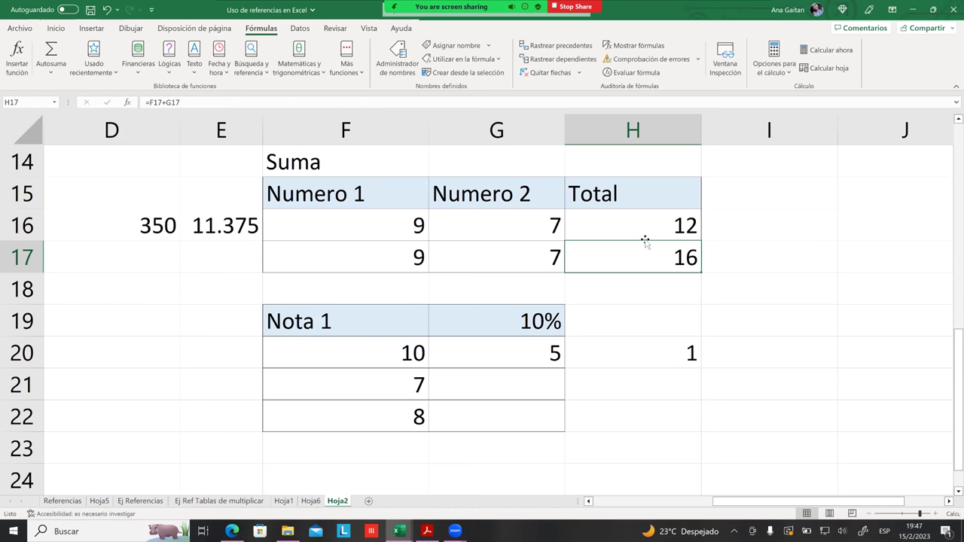
{"action": "left_click", "coordinate": [641, 230]}
{"action": "key", "text": "Delete"}
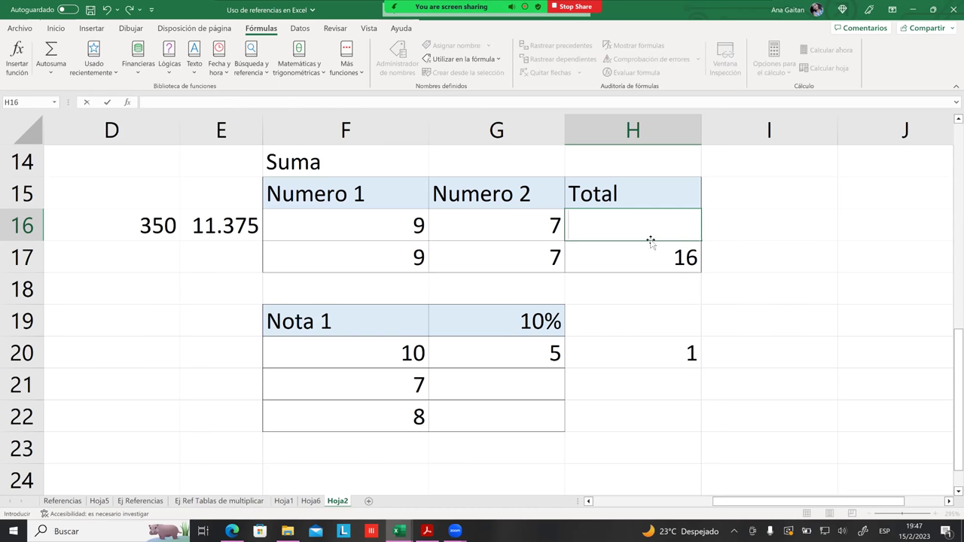
{"action": "left_click", "coordinate": [653, 257]}
{"action": "double_click", "coordinate": [653, 256]}
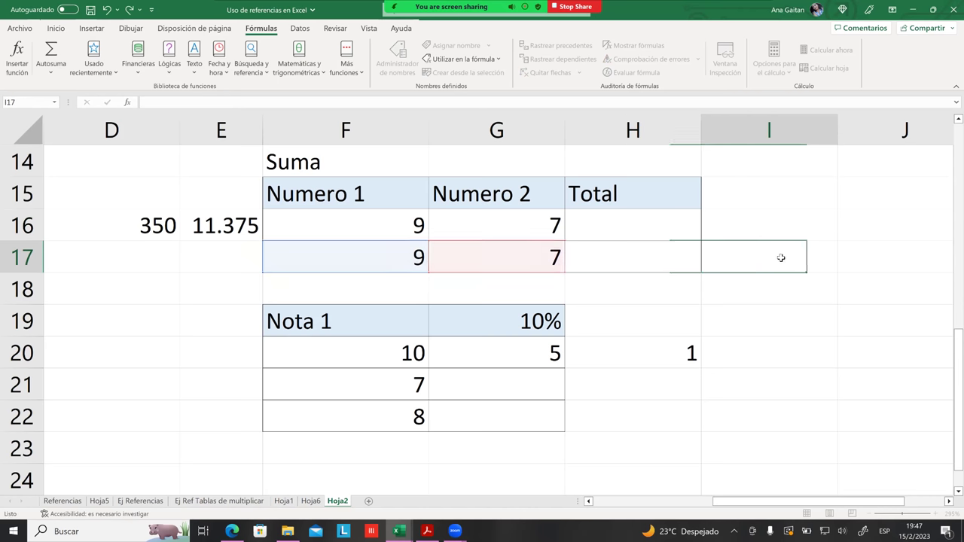
{"action": "key", "text": "BackSpace"}
{"action": "left_click", "coordinate": [670, 225]}
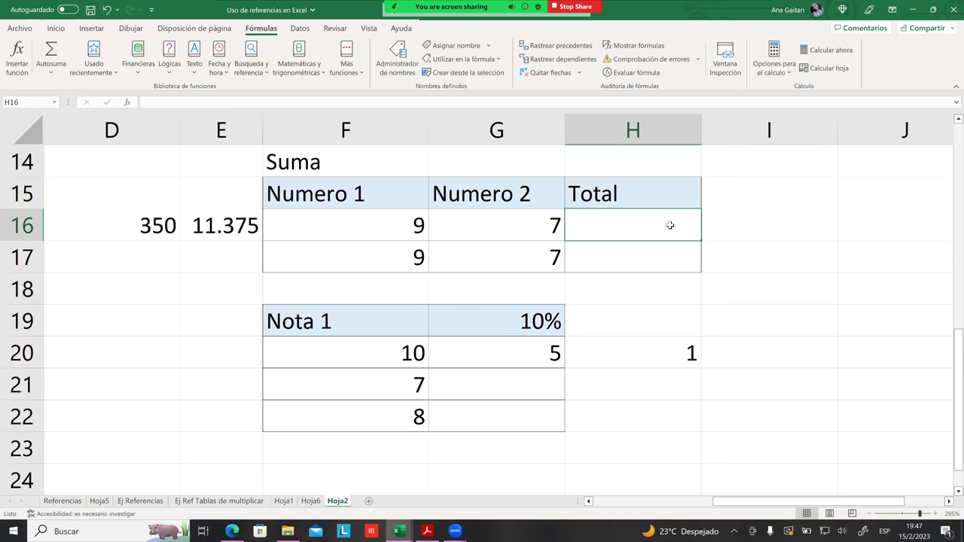
{"action": "type", "text": "="}
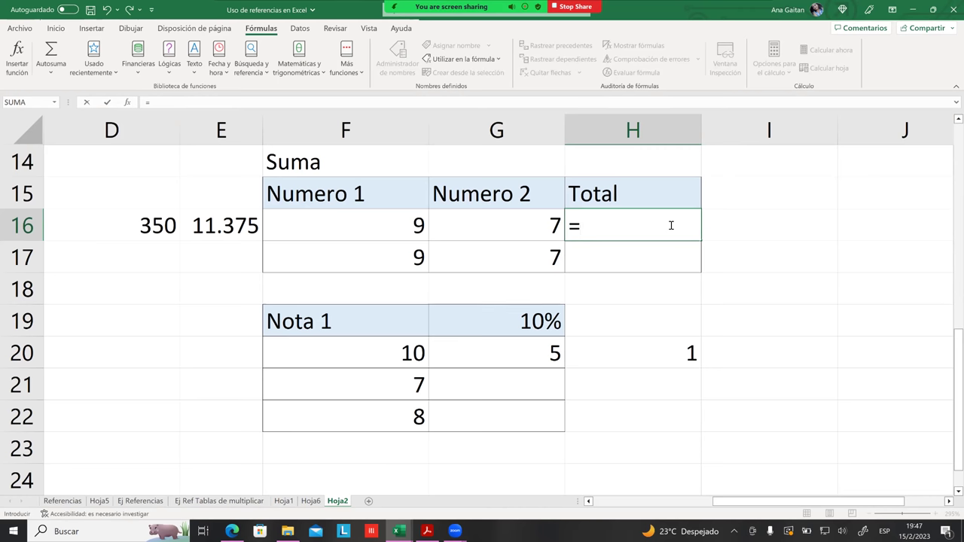
{"action": "type", "text": "suma"}
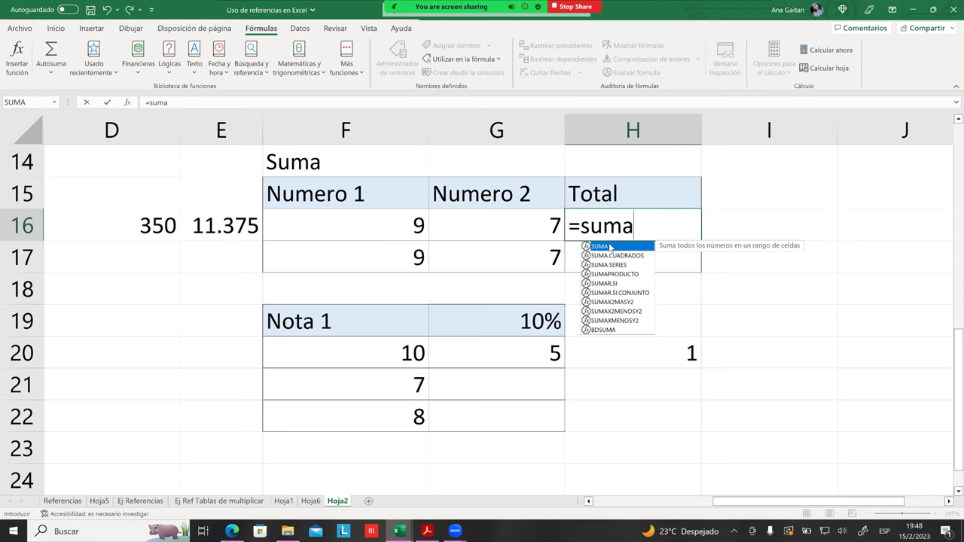
{"action": "double_click", "coordinate": [610, 247]}
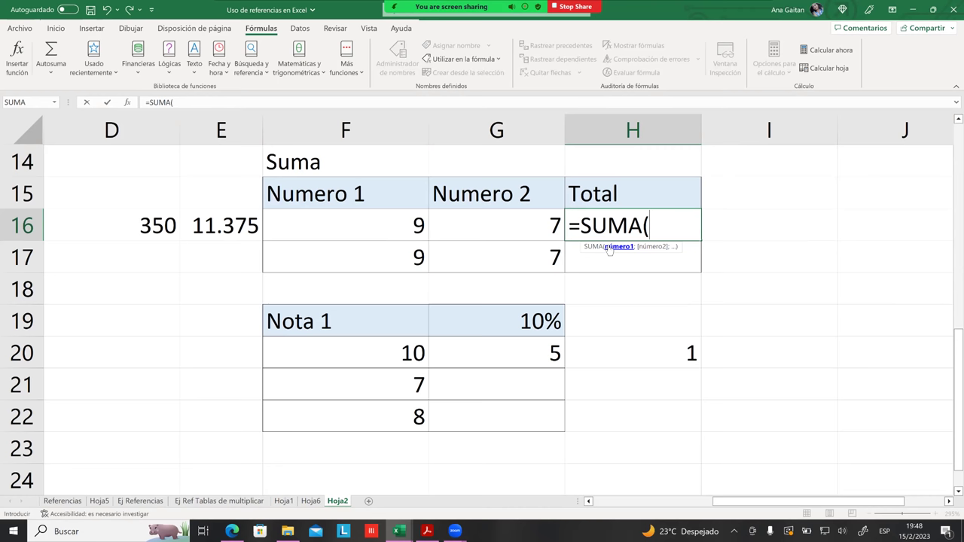
{"action": "key", "text": "BackSpace"}
{"action": "key", "text": "BackSpace"}
{"action": "key", "text": "BackSpace"}
{"action": "key", "text": "BackSpace"}
{"action": "key", "text": "BackSpace"}
{"action": "key", "text": "BackSpace"}
Write the formula =SUMA(F16;G16) in H16, picking the SUMA function from the suggestions and referencing both number cells.
{"action": "type", "text": "=sum"}
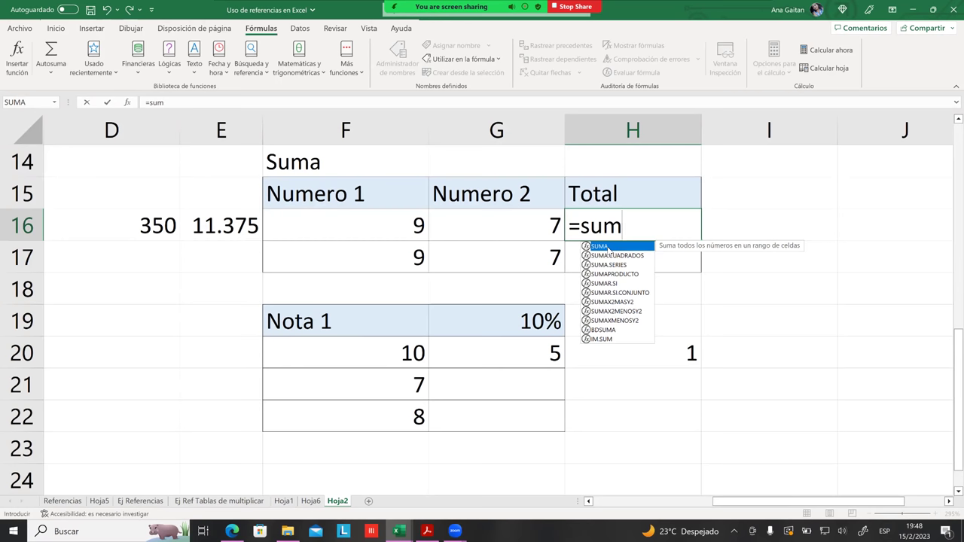
{"action": "double_click", "coordinate": [608, 247]}
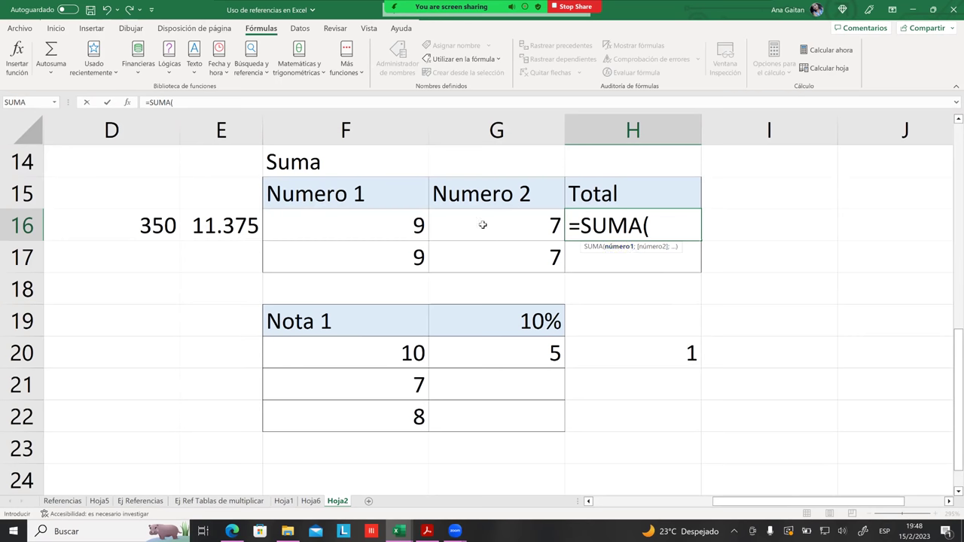
{"action": "left_click", "coordinate": [405, 229]}
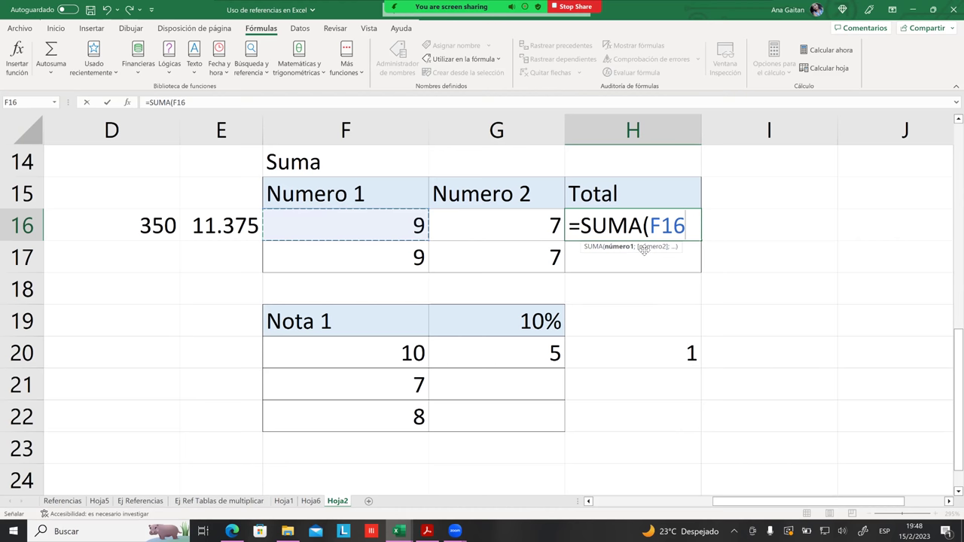
{"action": "type", "text": ";"}
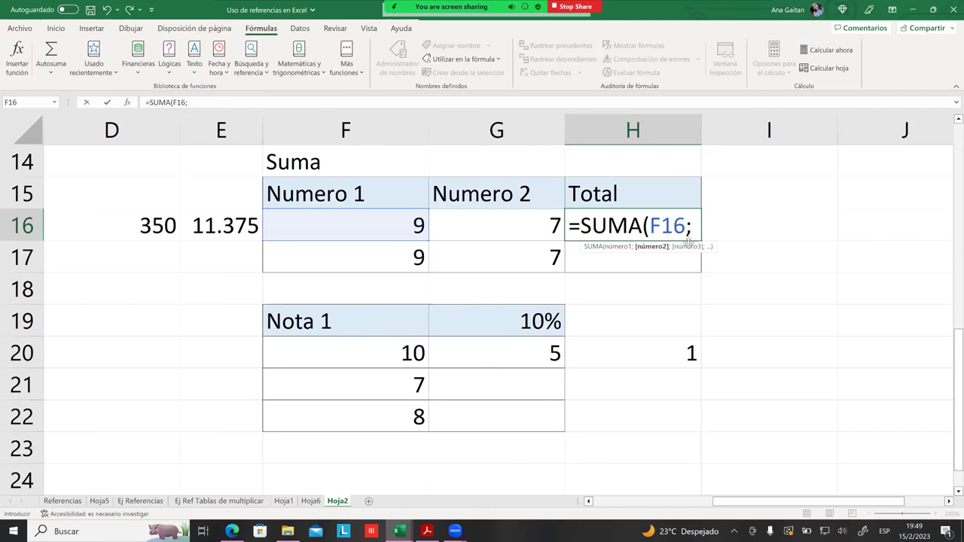
{"action": "left_click", "coordinate": [533, 224]}
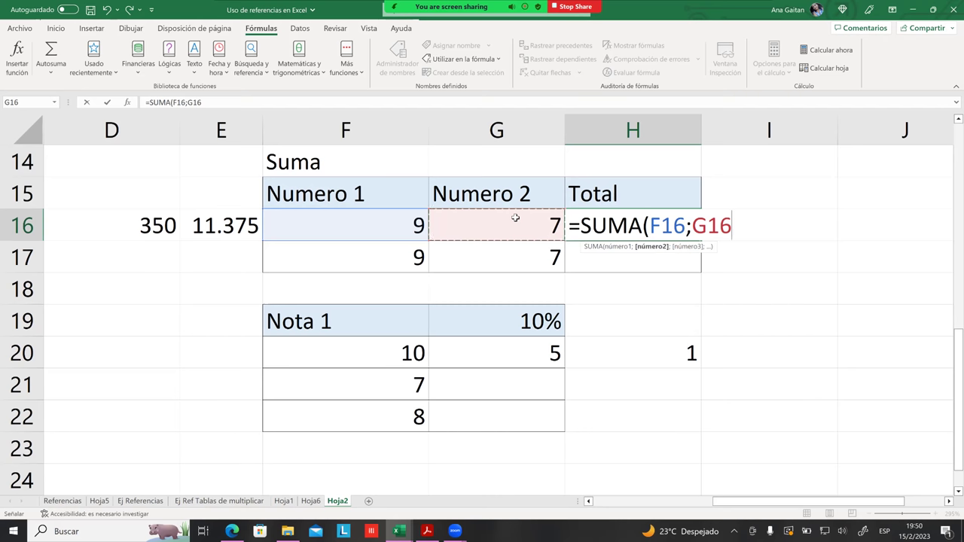
{"action": "type", "text": ")"}
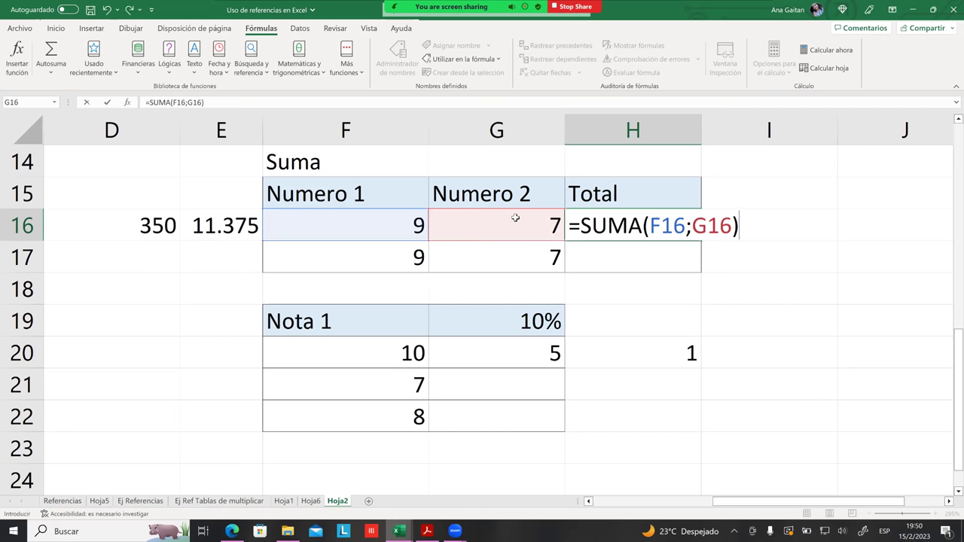
Add an empty third argument after G16 and enter the formula as =SUMA(F16;G16;).
{"action": "key", "text": "BackSpace"}
{"action": "type", "text": ";"}
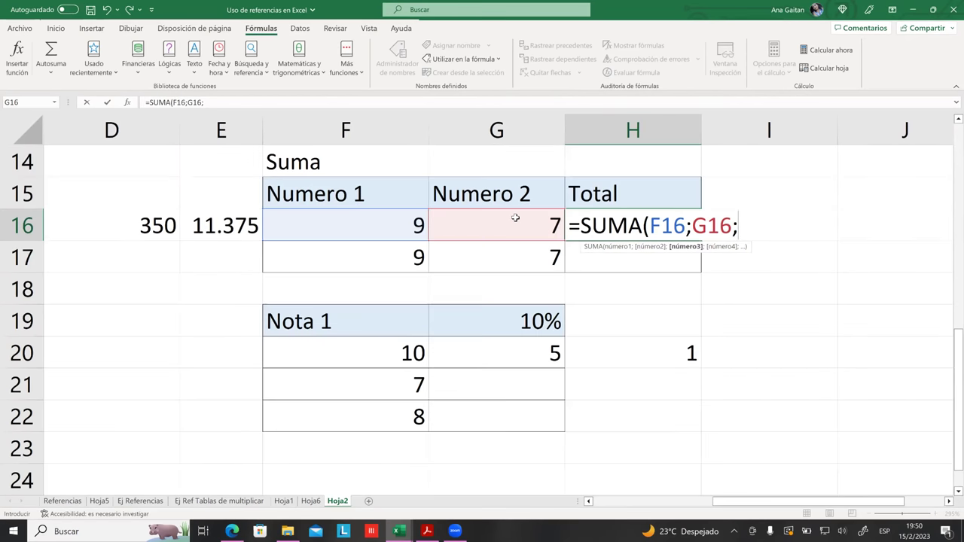
{"action": "type", "text": ")"}
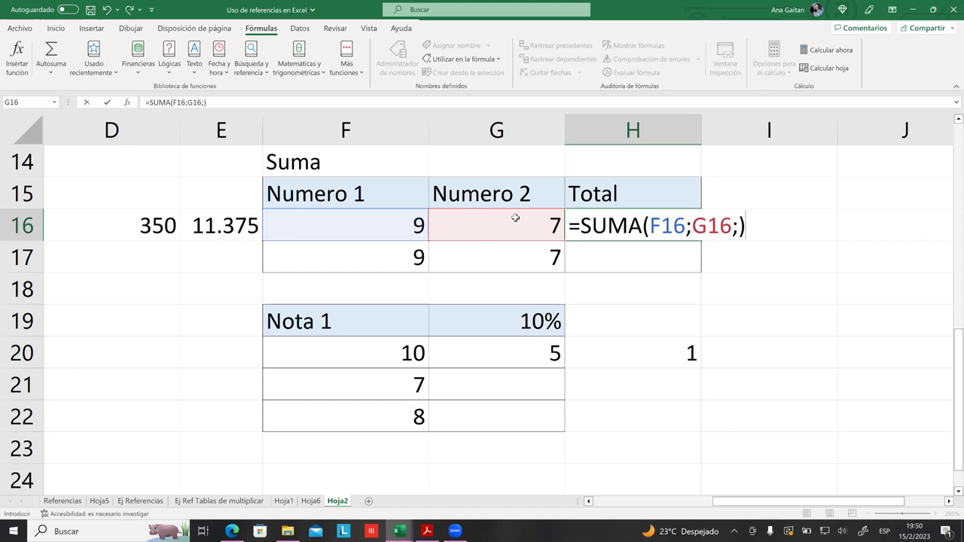
{"action": "key", "text": "BackSpace"}
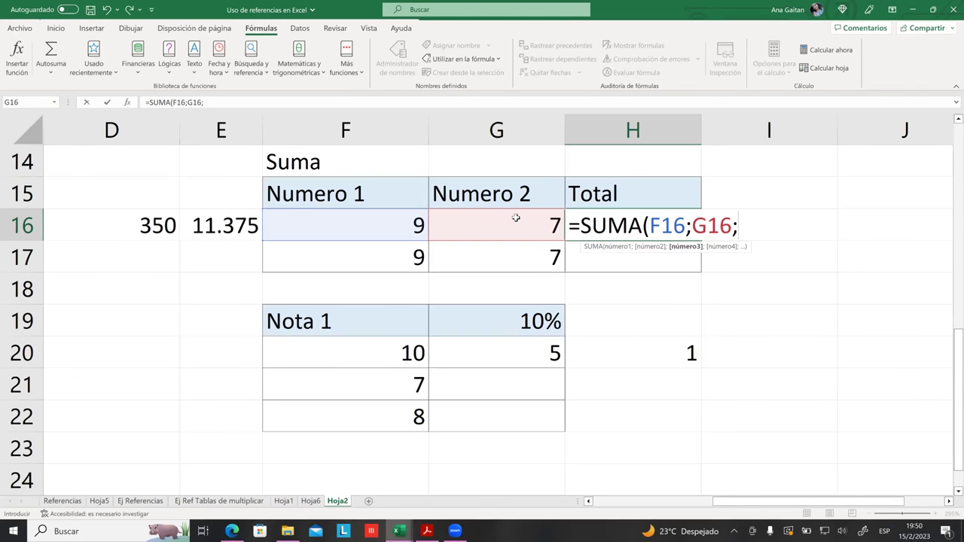
{"action": "type", "text": ")"}
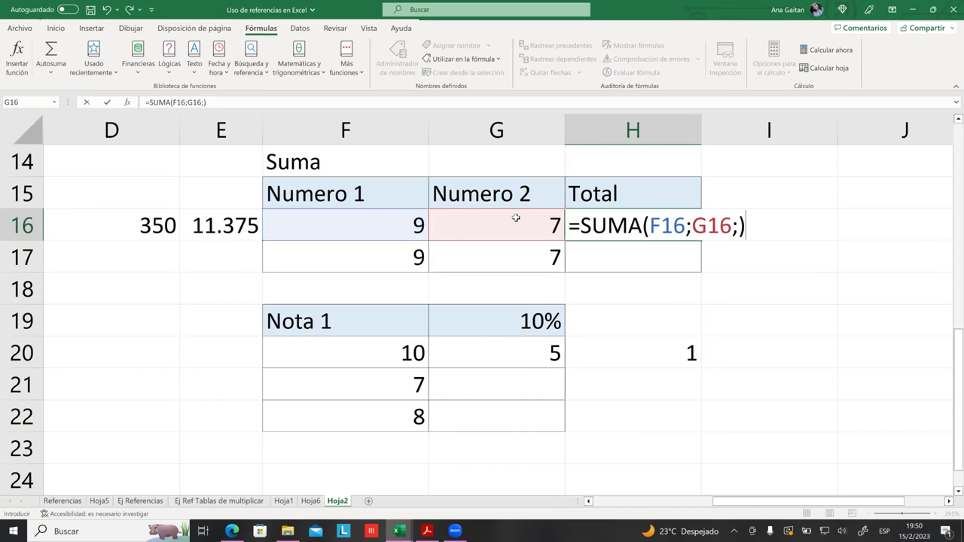
{"action": "key", "text": "Return"}
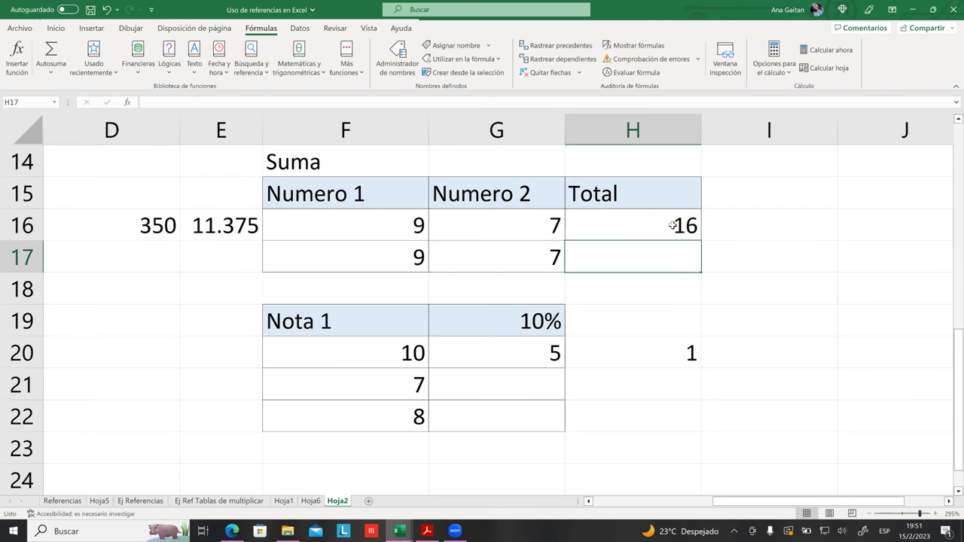
Set Numero 1 in F16 to 7.
{"action": "left_click", "coordinate": [477, 228]}
{"action": "left_click", "coordinate": [411, 222]}
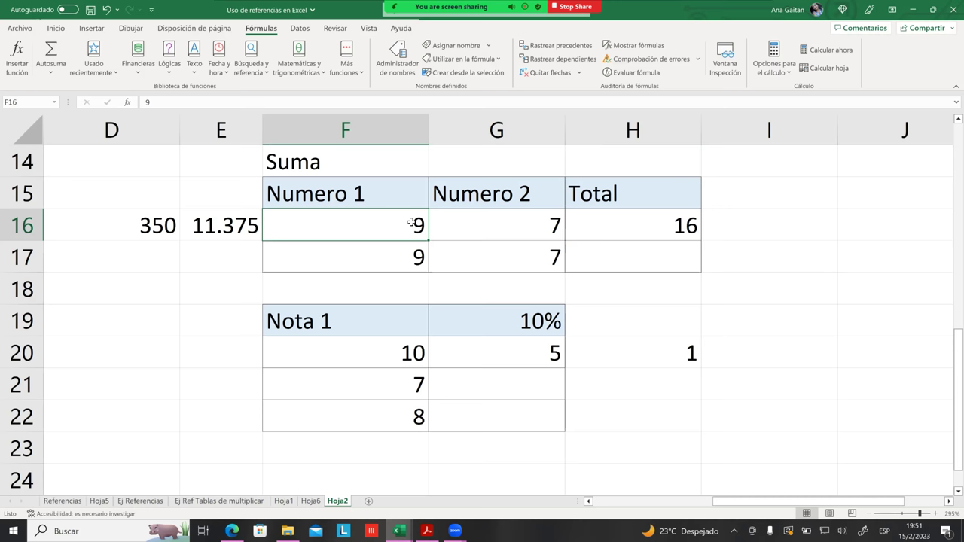
{"action": "type", "text": "7"}
{"action": "key", "text": "Return"}
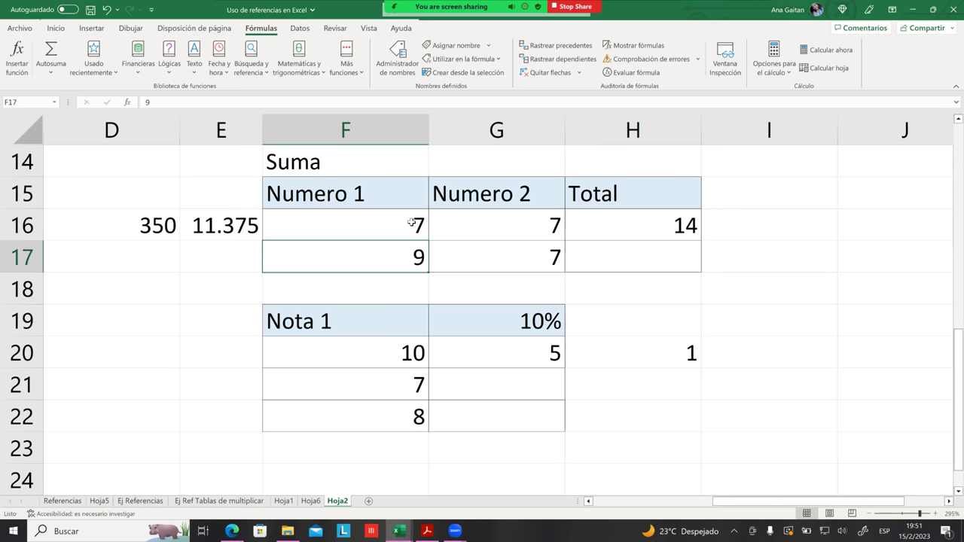
Remove the extra semicolon after G16 from H16's formula, leaving =SUMA(F16;G16), and check the corrected formula.
{"action": "left_click", "coordinate": [632, 257]}
{"action": "left_click", "coordinate": [644, 235]}
{"action": "double_click", "coordinate": [644, 235]}
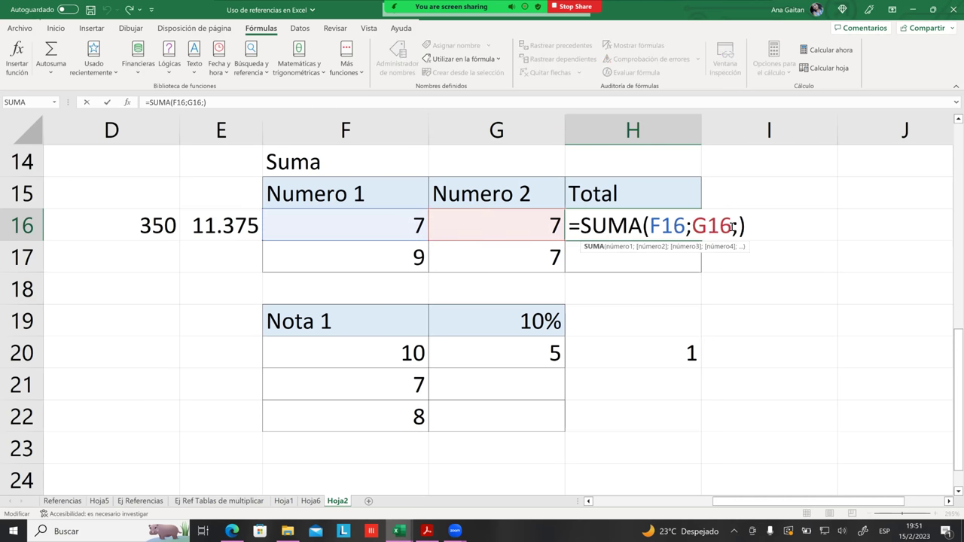
{"action": "left_click", "coordinate": [735, 226]}
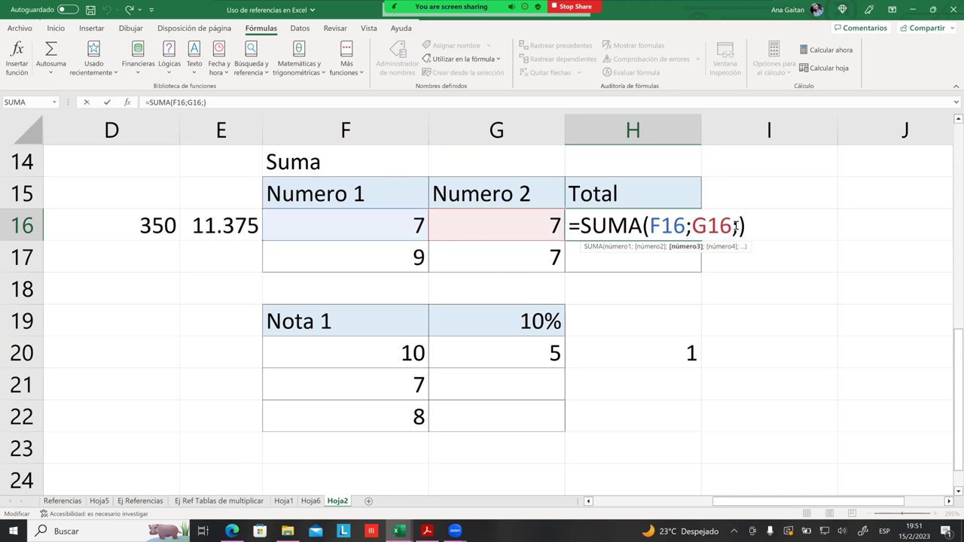
{"action": "key", "text": "BackSpace"}
{"action": "key", "text": "Return"}
{"action": "left_click", "coordinate": [749, 266]}
{"action": "left_click", "coordinate": [654, 217]}
{"action": "left_click", "coordinate": [717, 238]}
{"action": "left_click", "coordinate": [675, 226]}
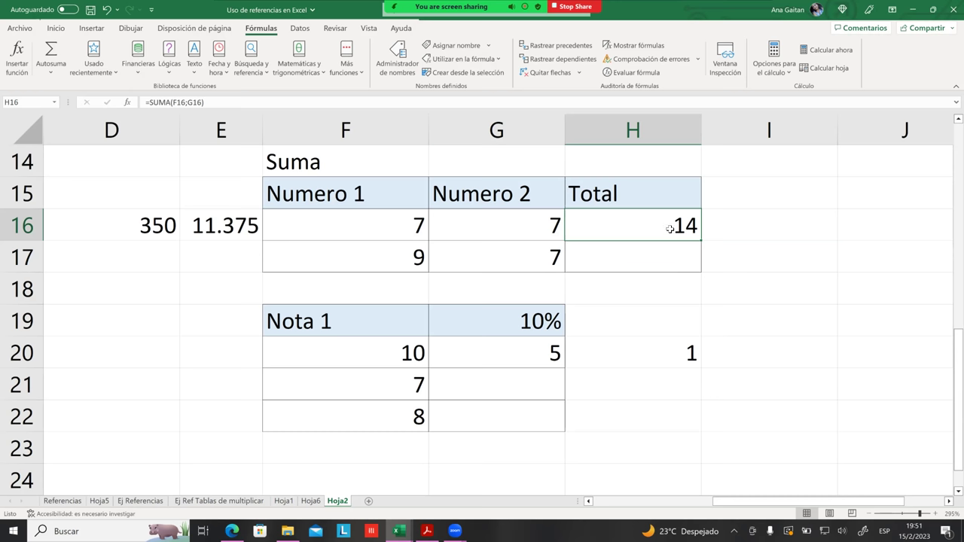
Enter =PROMEDIO(F17;G17;) in H17, choosing the suggested function, referencing both number cells and leaving an empty third argument.
{"action": "left_click", "coordinate": [660, 259]}
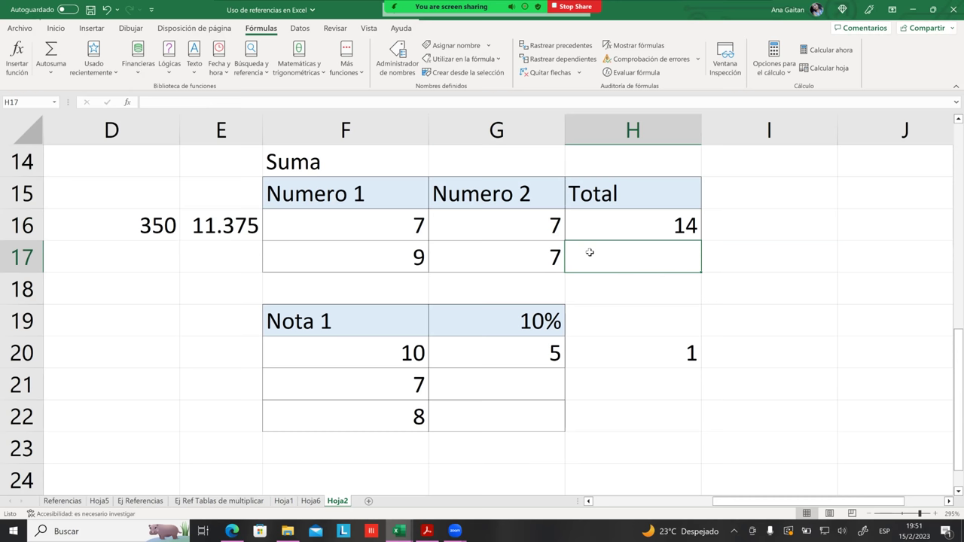
{"action": "type", "text": "="}
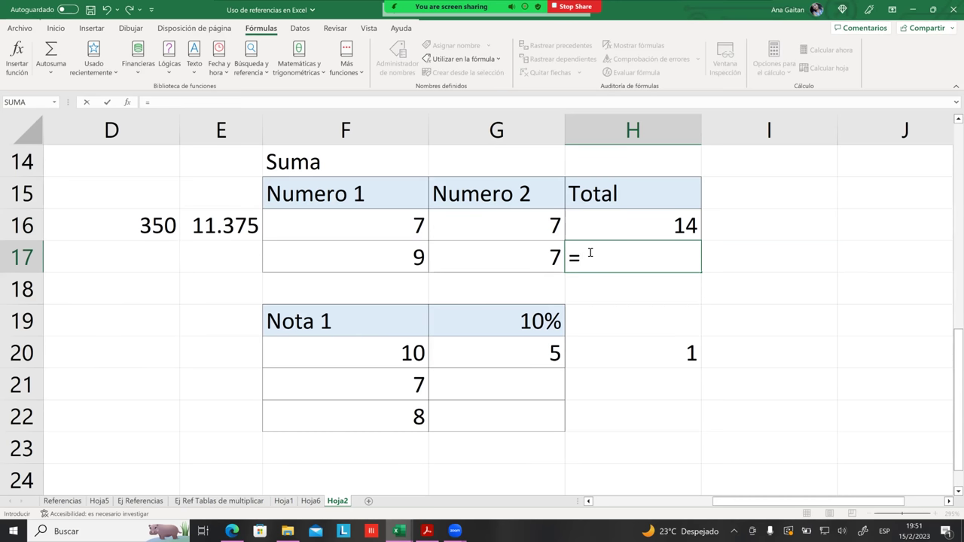
{"action": "type", "text": "pr"}
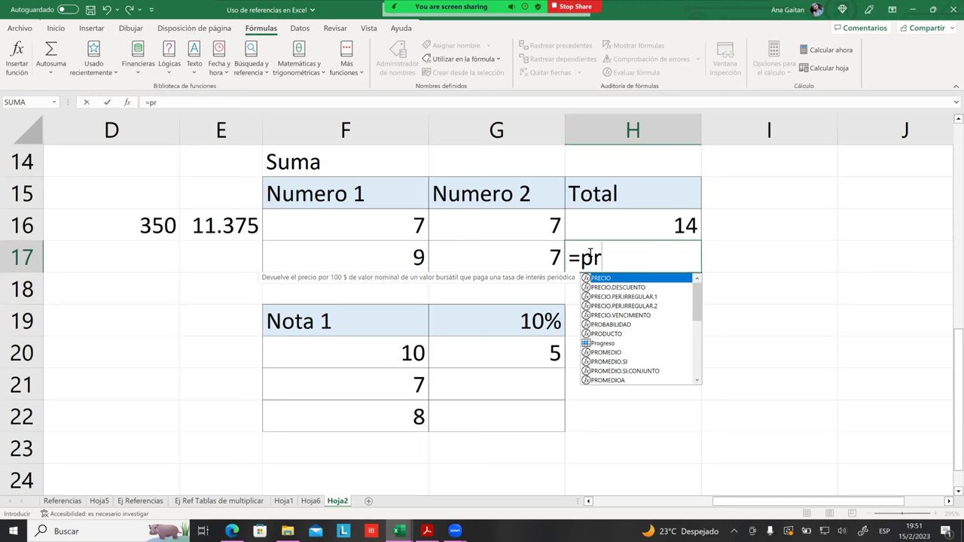
{"action": "type", "text": "ome"}
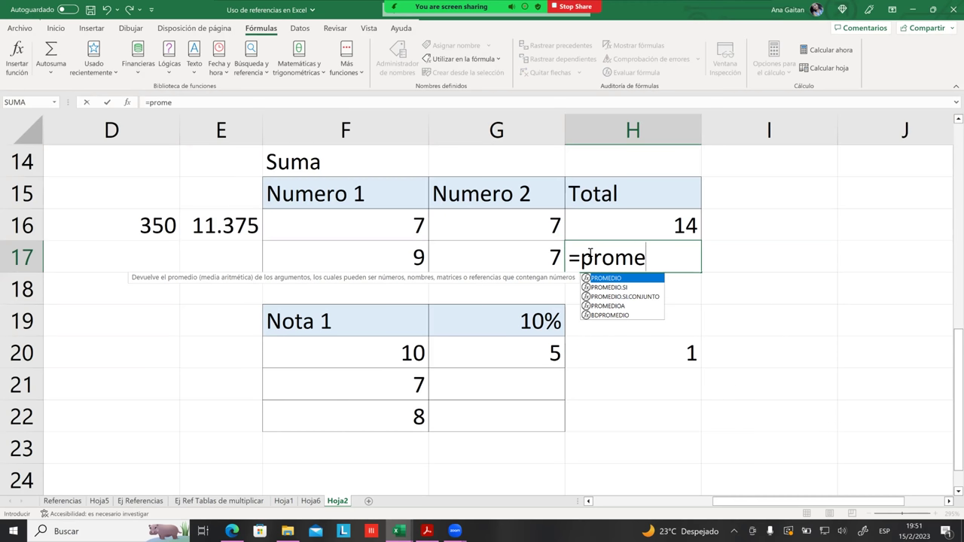
{"action": "key", "text": "Tab"}
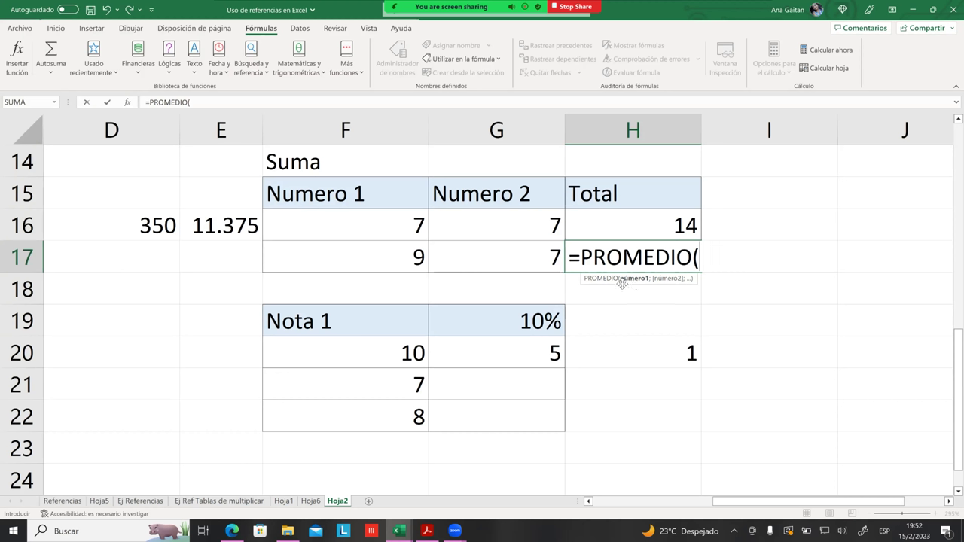
{"action": "left_click", "coordinate": [386, 262]}
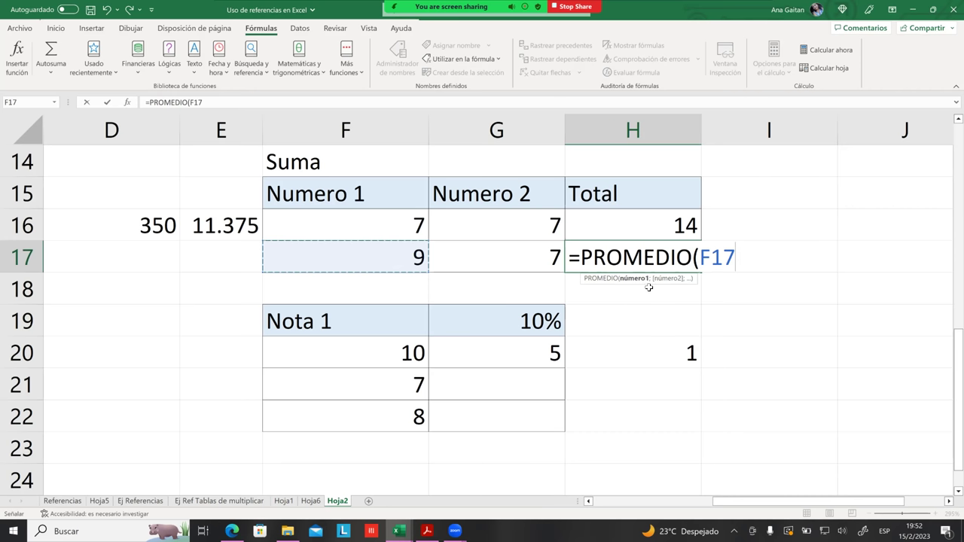
{"action": "type", "text": ";"}
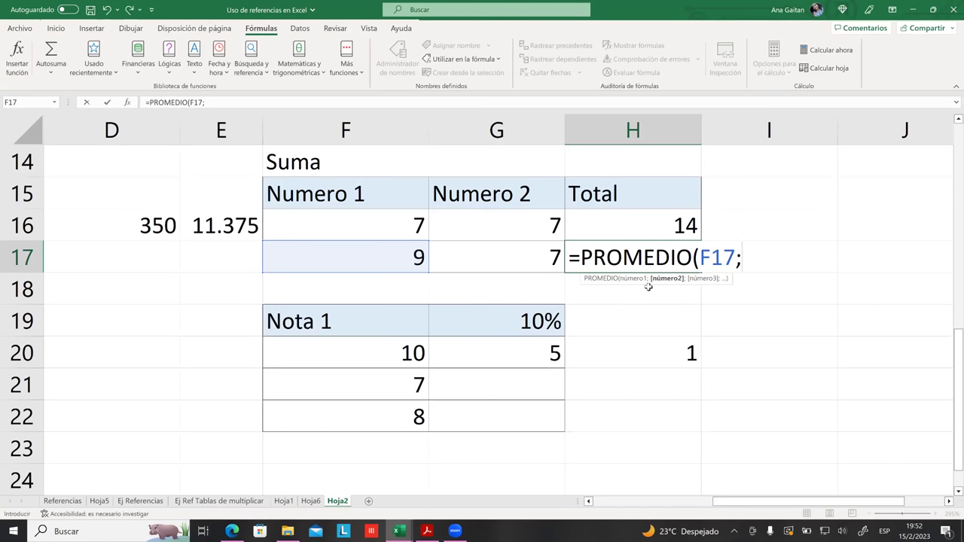
{"action": "left_click", "coordinate": [535, 260]}
{"action": "type", "text": ";"}
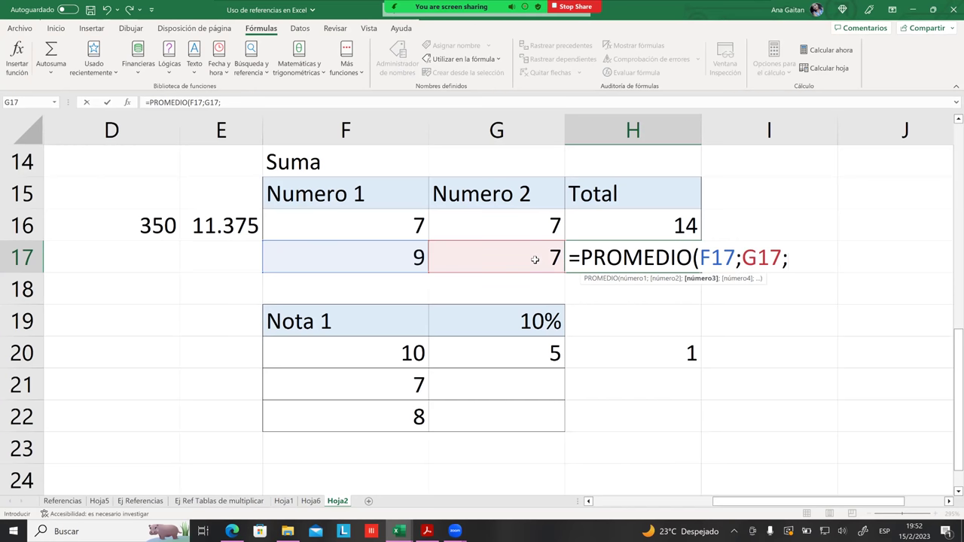
{"action": "type", "text": ")"}
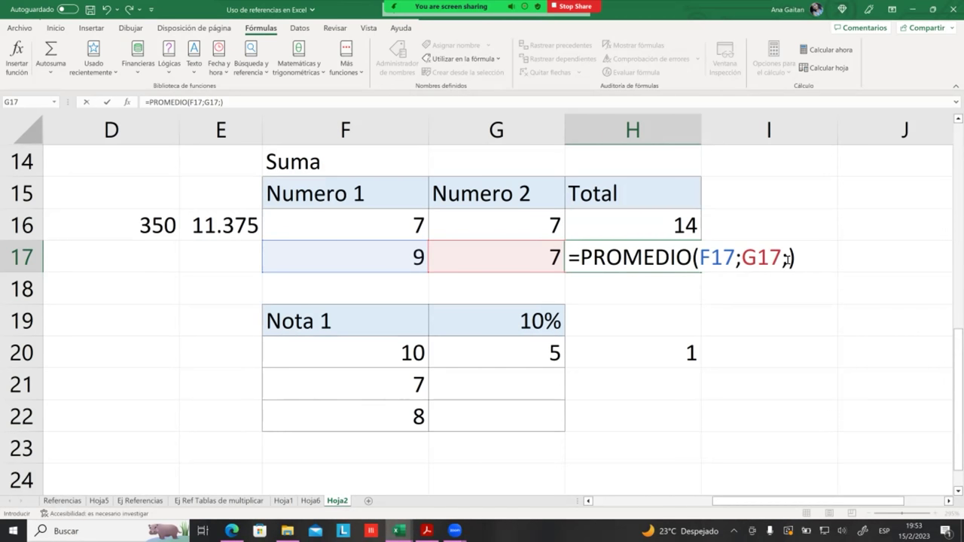
{"action": "key", "text": "Return"}
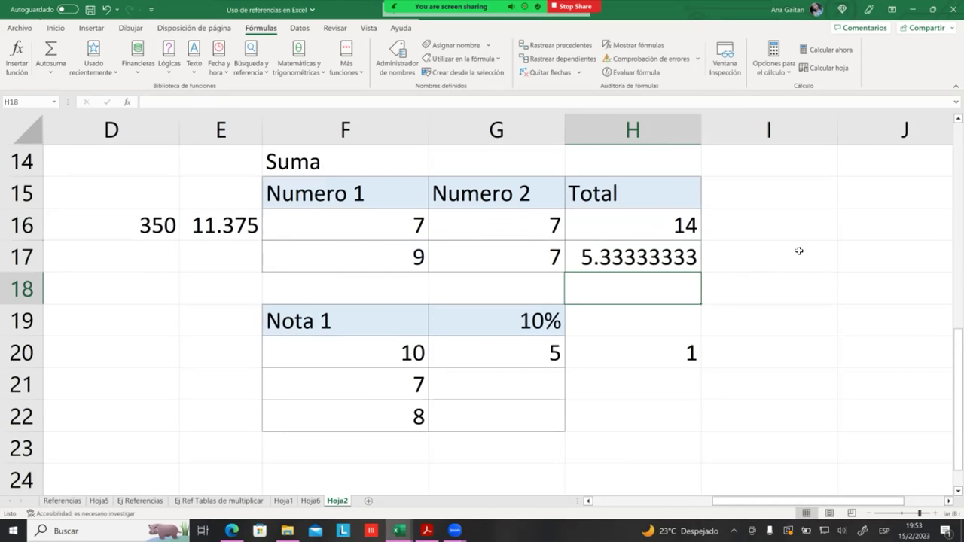
Enter =PROMEDIO(F17:G17) in I17 for comparison, passing both number cells as one range, and check the formula.
{"action": "left_click", "coordinate": [739, 263]}
{"action": "left_click", "coordinate": [504, 261]}
{"action": "mouse_move", "coordinate": [417, 257]}
{"action": "left_mouse_down"}
{"action": "mouse_move", "coordinate": [534, 258]}
{"action": "mouse_move", "coordinate": [422, 258]}
{"action": "left_mouse_up"}
{"action": "left_click", "coordinate": [452, 258]}
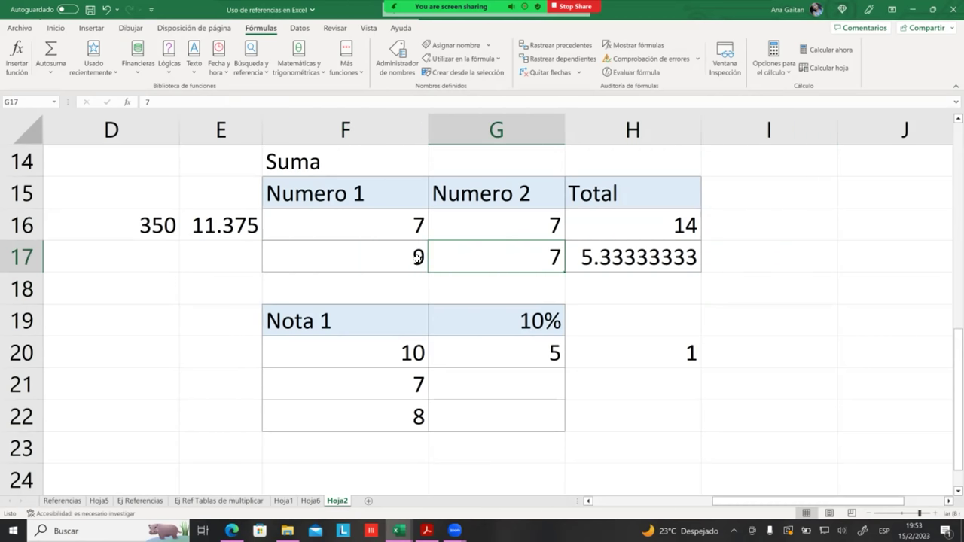
{"action": "left_click", "coordinate": [739, 258]}
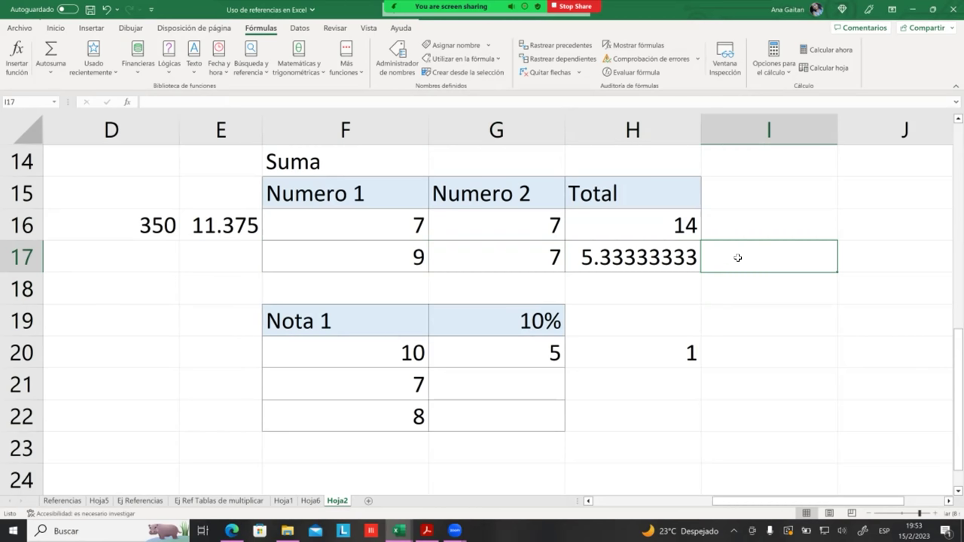
{"action": "type", "text": "="}
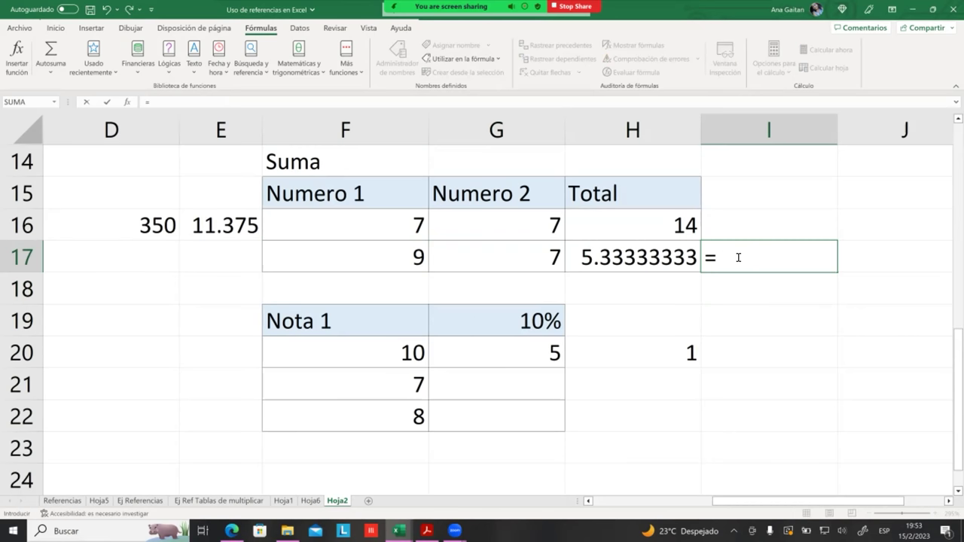
{"action": "type", "text": "prome"}
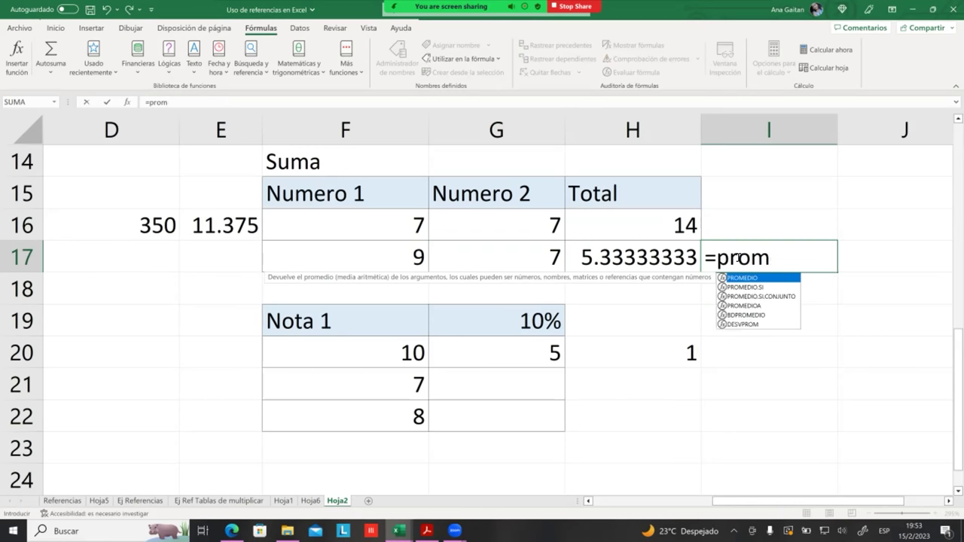
{"action": "double_click", "coordinate": [750, 279]}
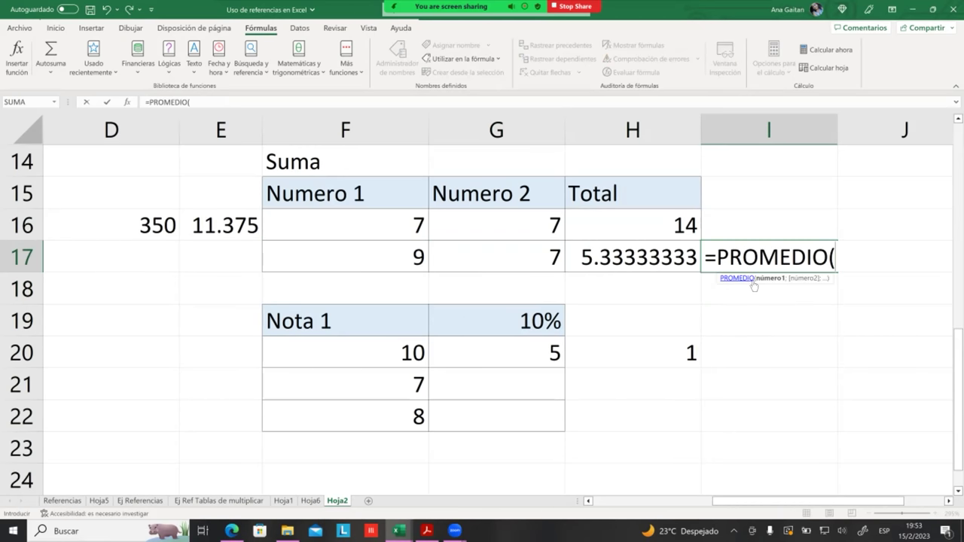
{"action": "left_click_drag", "start_coordinate": [410, 261], "coordinate": [502, 261]}
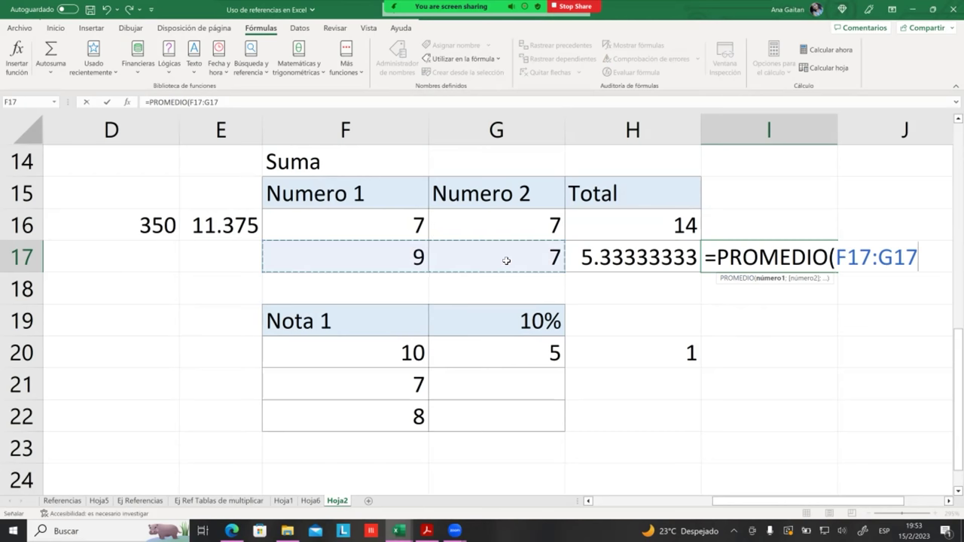
{"action": "key", "text": "Return"}
{"action": "left_click", "coordinate": [753, 309]}
{"action": "left_click", "coordinate": [769, 257]}
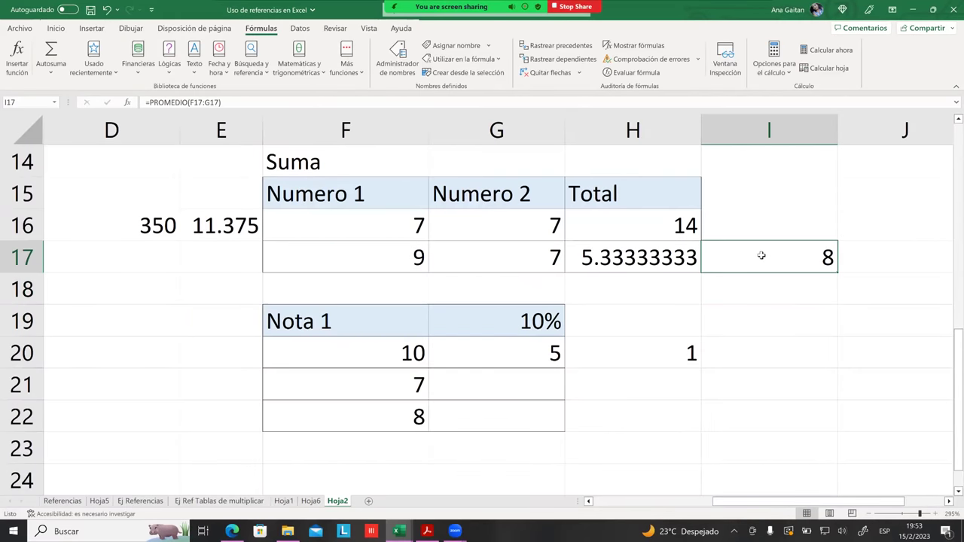
Clear the argument of I17's PROMEDIO formula and reselect the range F17:G17, entering it as =PROMEDIO(F17:G17).
{"action": "double_click", "coordinate": [762, 257]}
{"action": "left_click", "coordinate": [919, 256]}
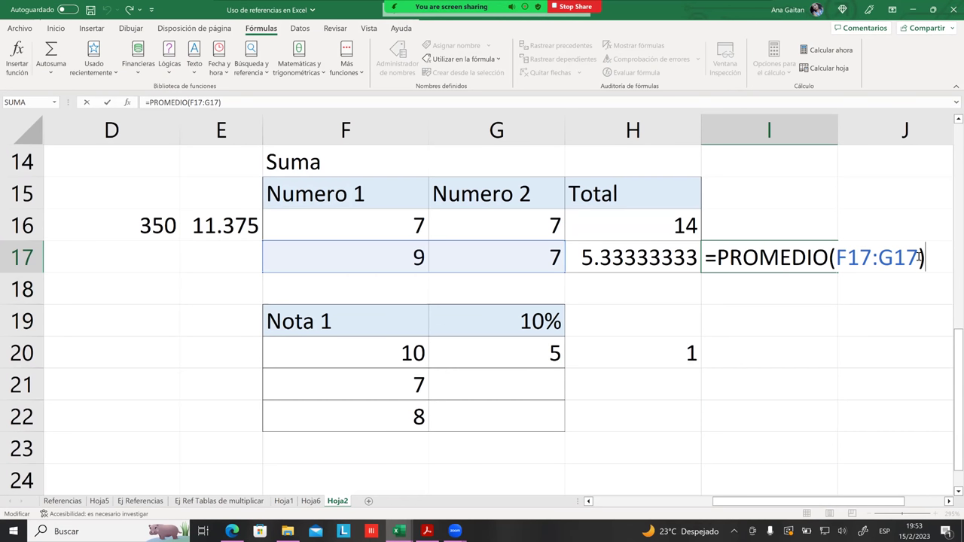
{"action": "key", "text": "BackSpace"}
{"action": "key", "text": "BackSpace"}
{"action": "key", "text": "BackSpace"}
{"action": "key", "text": "BackSpace"}
{"action": "key", "text": "BackSpace"}
{"action": "key", "text": "BackSpace"}
{"action": "key", "text": "BackSpace"}
{"action": "key", "text": "BackSpace"}
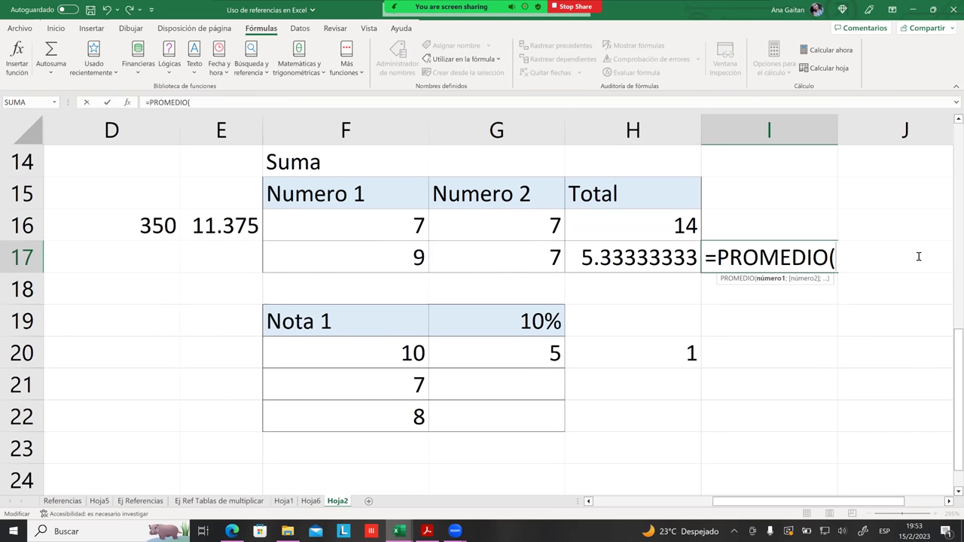
{"action": "left_click_drag", "start_coordinate": [381, 256], "coordinate": [482, 259]}
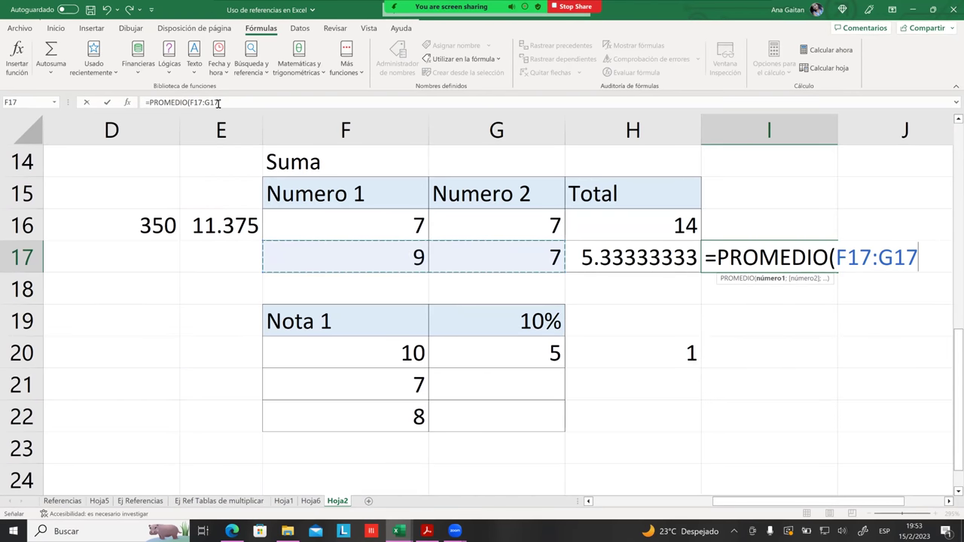
{"action": "type", "text": ")"}
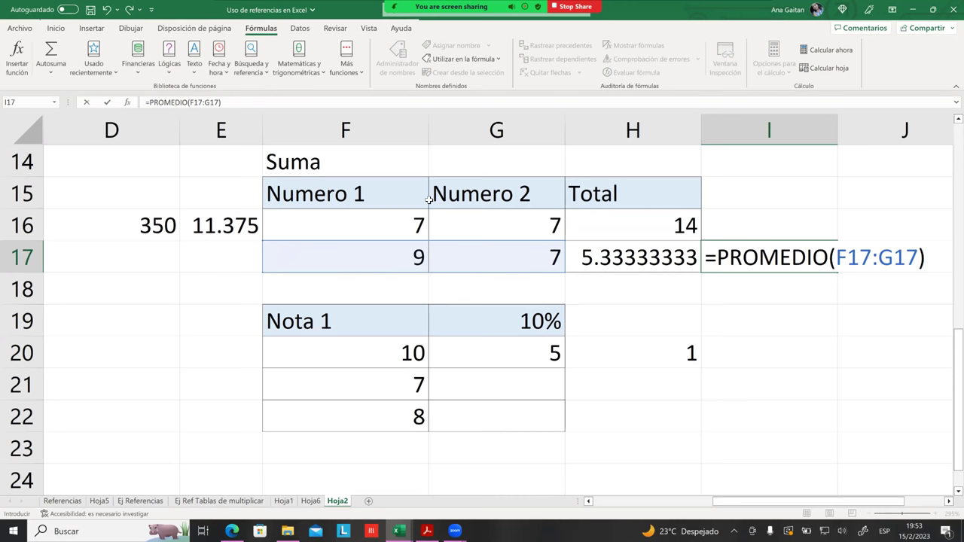
{"action": "key", "text": "Return"}
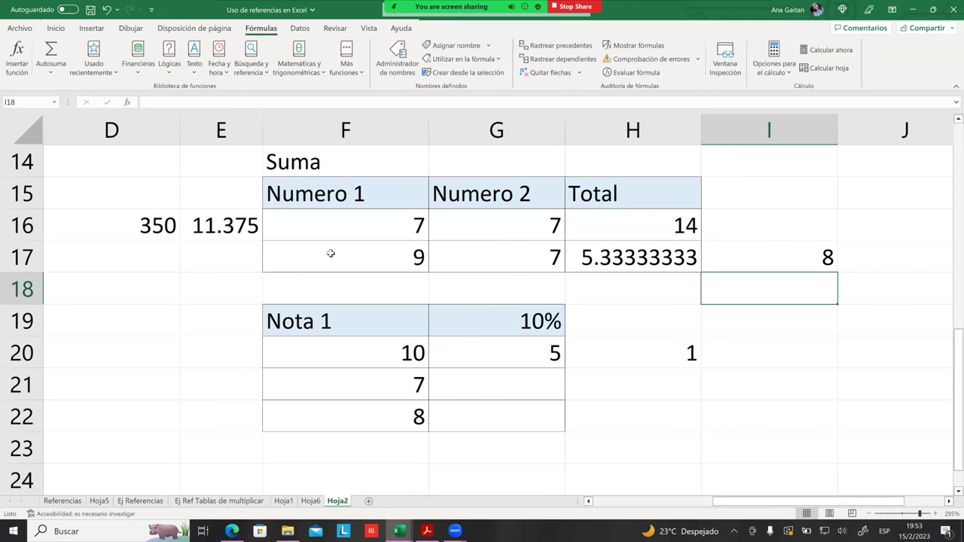
Set Numero 1 in F17 to 7.
{"action": "left_click", "coordinate": [368, 268]}
{"action": "type", "text": "7"}
{"action": "key", "text": "Escape"}
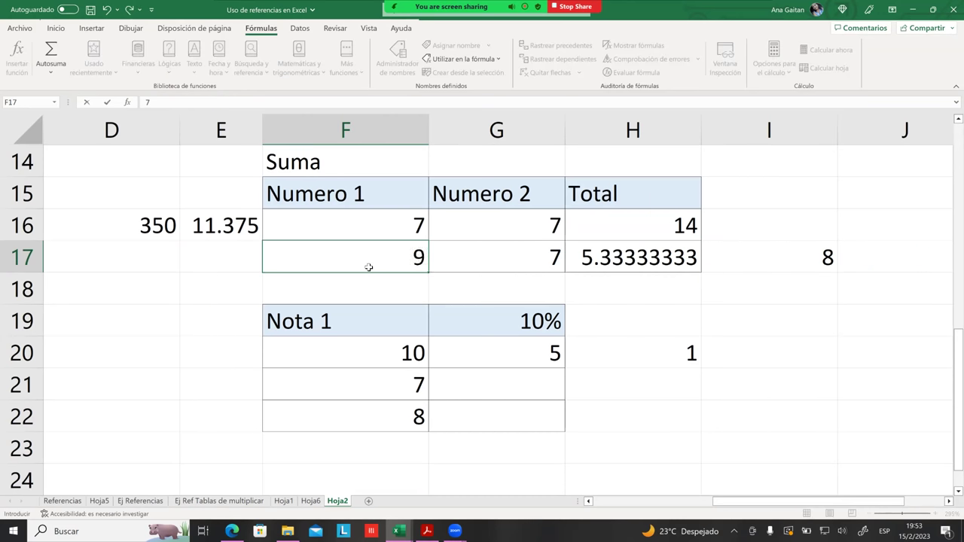
{"action": "type", "text": "7"}
{"action": "key", "text": "Return"}
{"action": "left_click", "coordinate": [773, 321]}
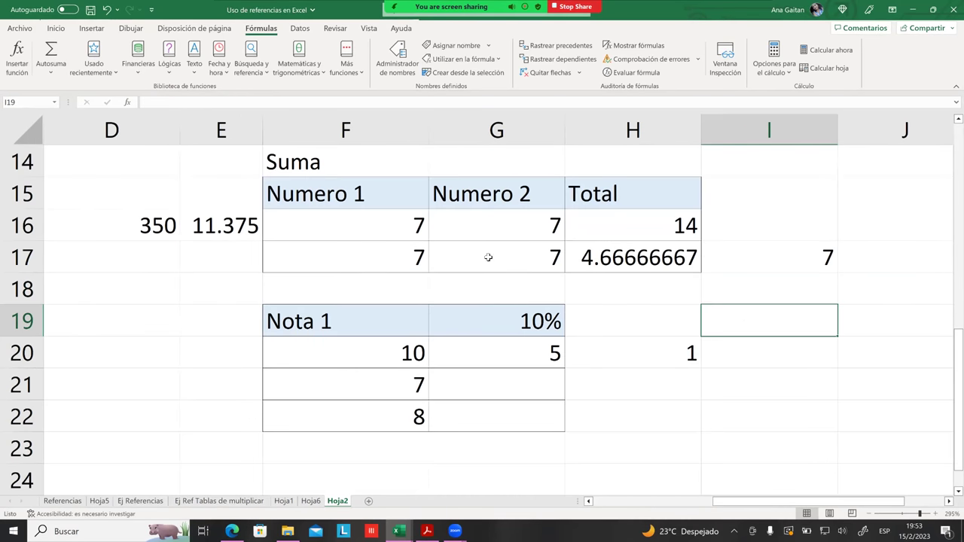
Compare the averages in H17 and I17 with the Numero 1 and Numero 2 values in row 17.
{"action": "left_click_drag", "start_coordinate": [407, 229], "coordinate": [467, 226]}
{"action": "left_click_drag", "start_coordinate": [413, 257], "coordinate": [496, 254]}
{"action": "left_click", "coordinate": [397, 257]}
{"action": "left_click", "coordinate": [603, 258]}
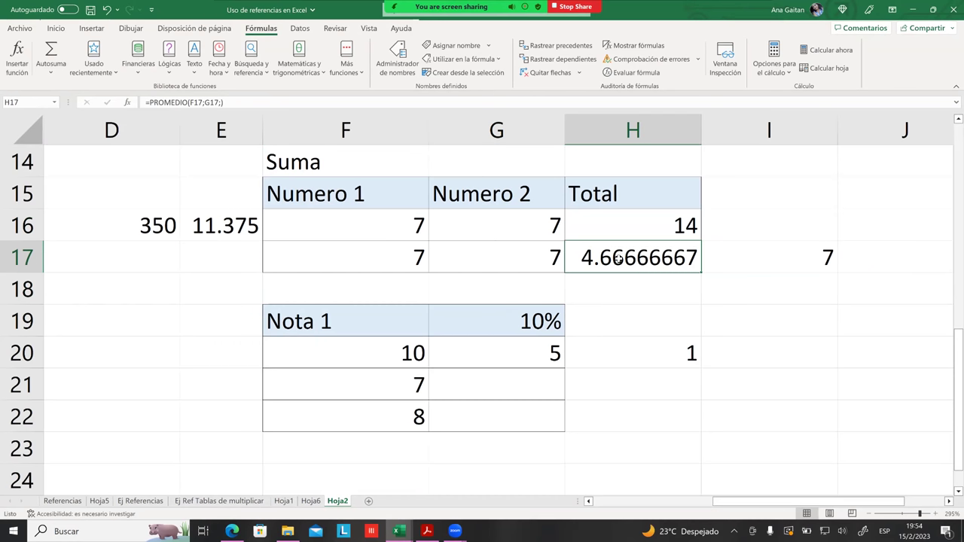
{"action": "left_click", "coordinate": [773, 260]}
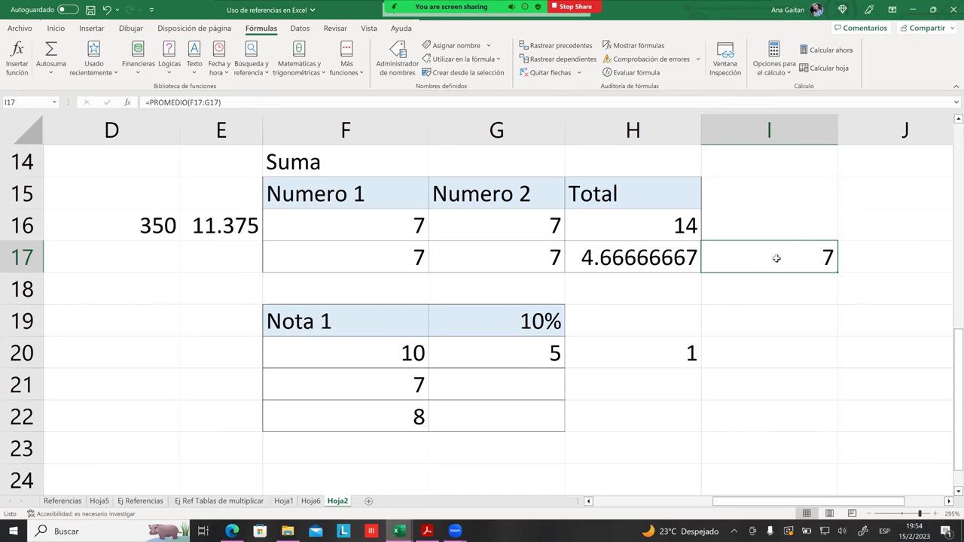
{"action": "left_click_drag", "start_coordinate": [367, 254], "coordinate": [513, 260]}
{"action": "left_click", "coordinate": [753, 259]}
{"action": "left_click", "coordinate": [674, 251]}
{"action": "key", "text": "Right"}
{"action": "left_click", "coordinate": [667, 260]}
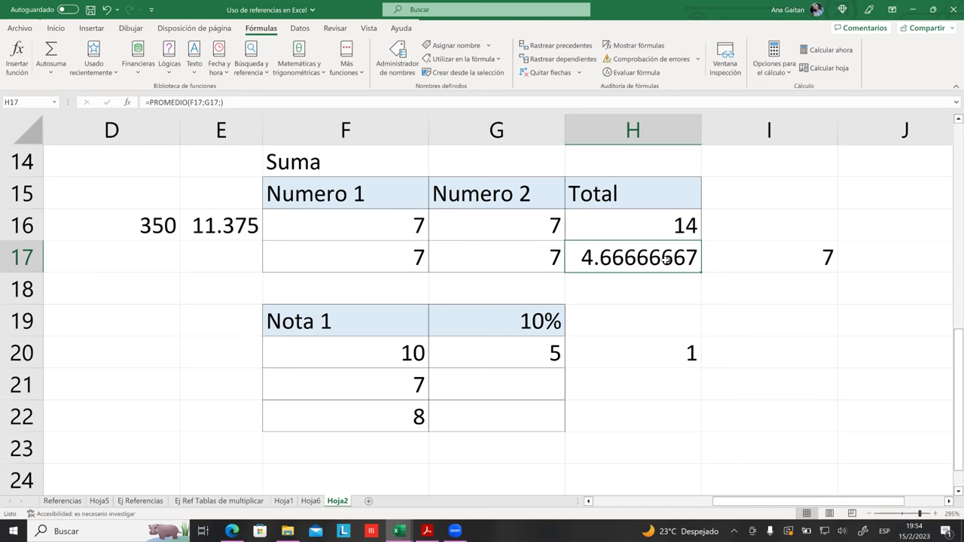
{"action": "left_click", "coordinate": [797, 282]}
{"action": "left_click", "coordinate": [668, 258]}
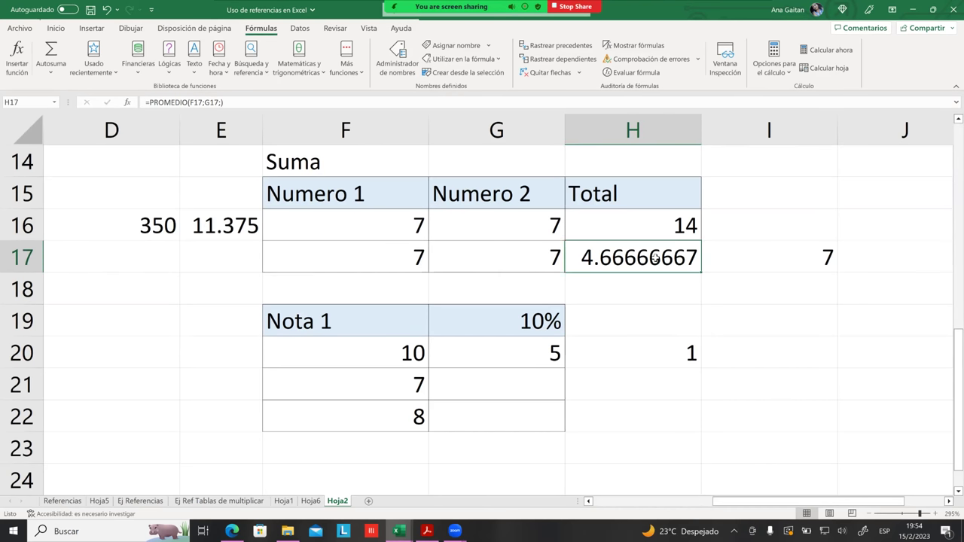
Examine the arguments of the PROMEDIO formulas in H17 and I17 against the number cells, without editing them.
{"action": "double_click", "coordinate": [668, 258]}
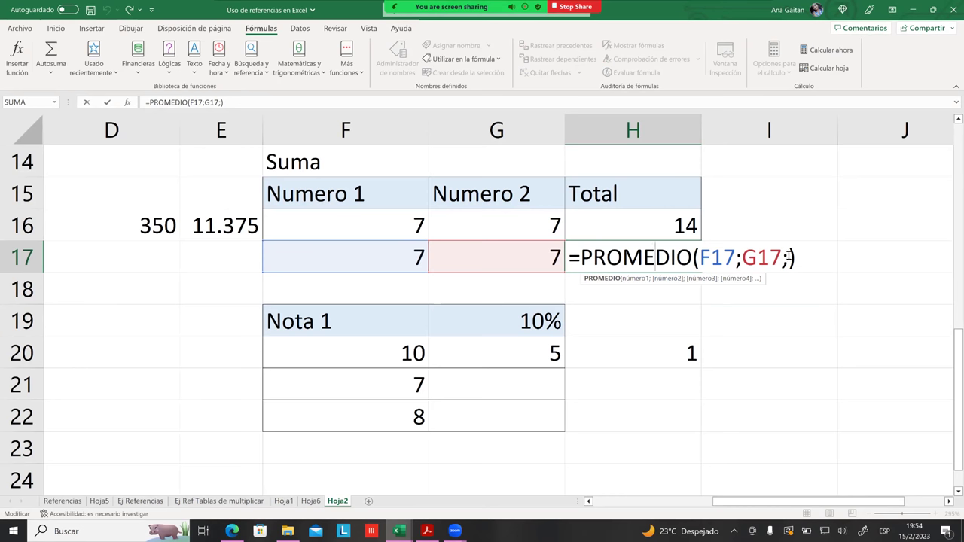
{"action": "key", "text": "Return"}
{"action": "left_click", "coordinate": [803, 267]}
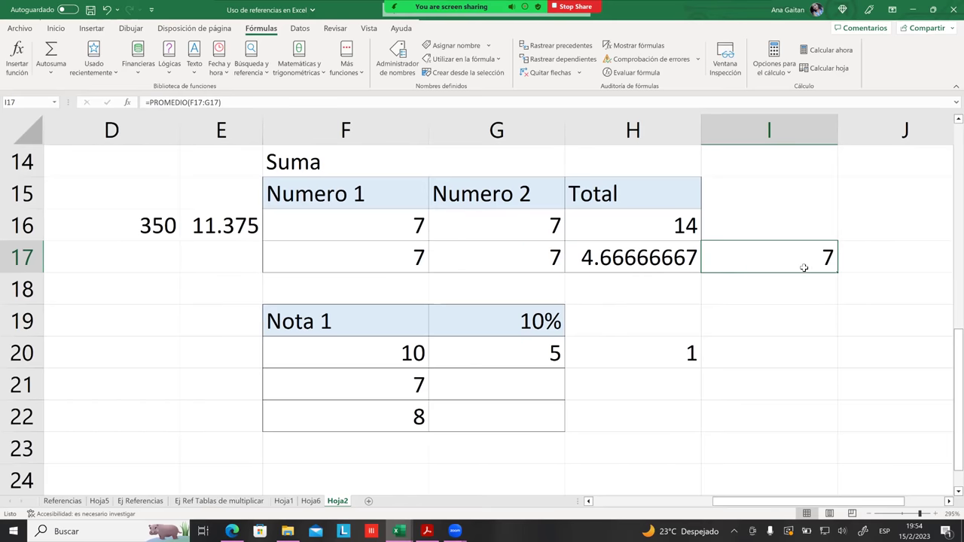
{"action": "double_click", "coordinate": [803, 266]}
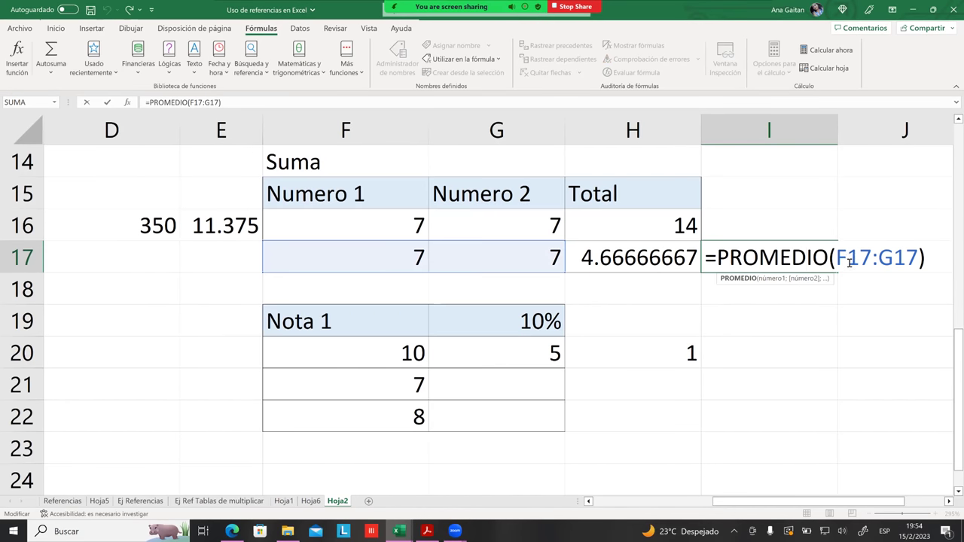
{"action": "left_click", "coordinate": [855, 285]}
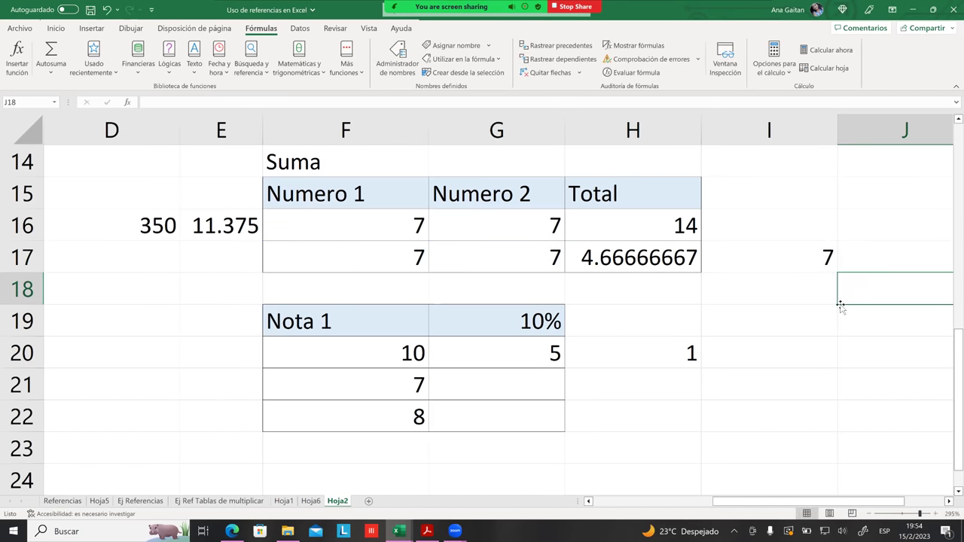
{"action": "left_click", "coordinate": [725, 269]}
{"action": "left_click", "coordinate": [746, 281]}
{"action": "left_click", "coordinate": [805, 262]}
{"action": "left_click", "coordinate": [790, 281]}
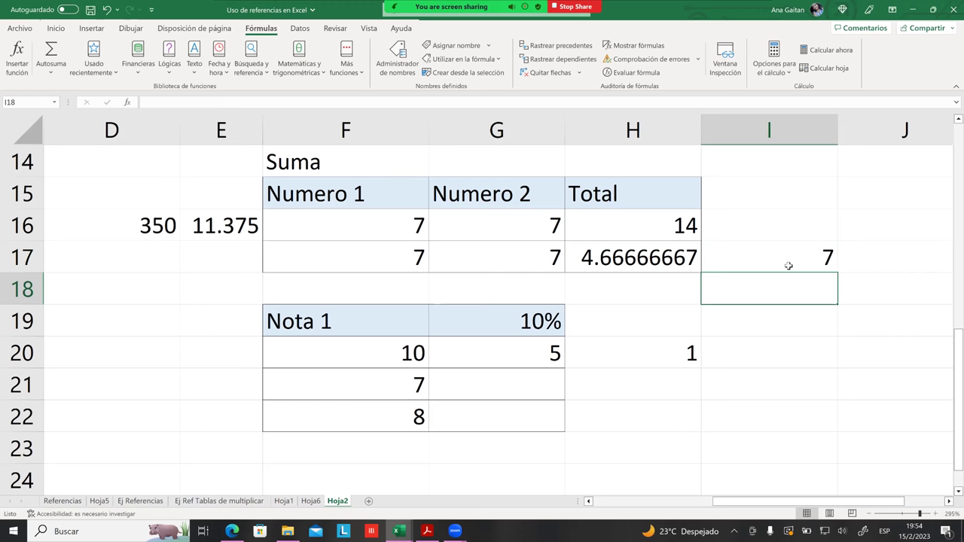
{"action": "left_click_drag", "start_coordinate": [395, 258], "coordinate": [460, 253]}
Label cell E17 as "alumno 1" and widen column E to fit the text.
{"action": "left_click", "coordinate": [252, 266]}
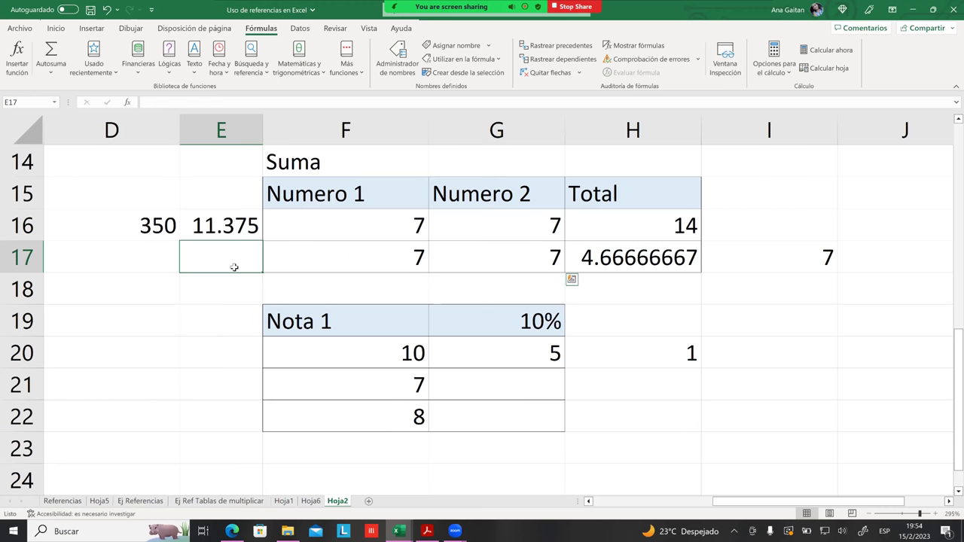
{"action": "type", "text": "al"}
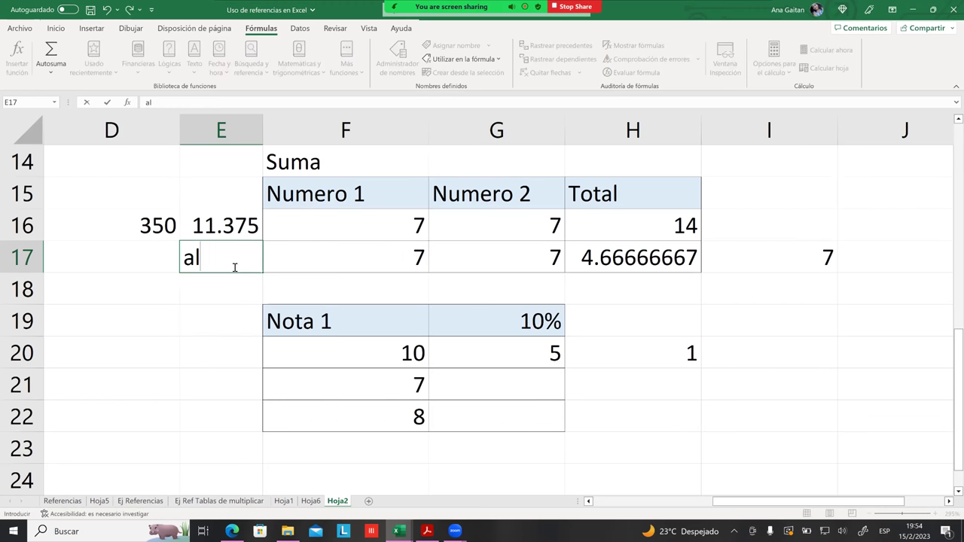
{"action": "type", "text": "umno 1"}
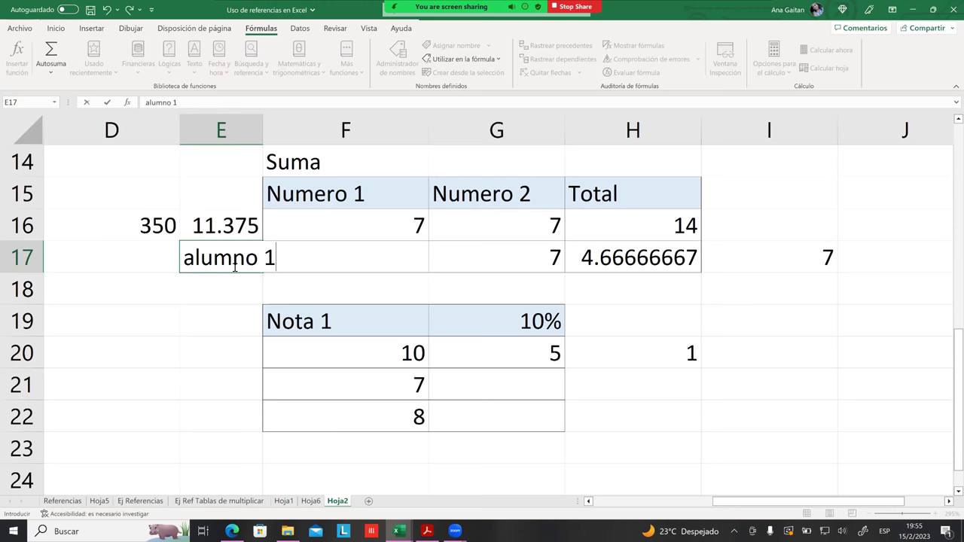
{"action": "left_click_drag", "start_coordinate": [294, 302], "coordinate": [292, 309]}
{"action": "left_click_drag", "start_coordinate": [263, 121], "coordinate": [306, 125]}
Define the name alumno_1 for the range F17:G17 with its scope limited to Hoja2.
{"action": "left_click_drag", "start_coordinate": [418, 251], "coordinate": [550, 256]}
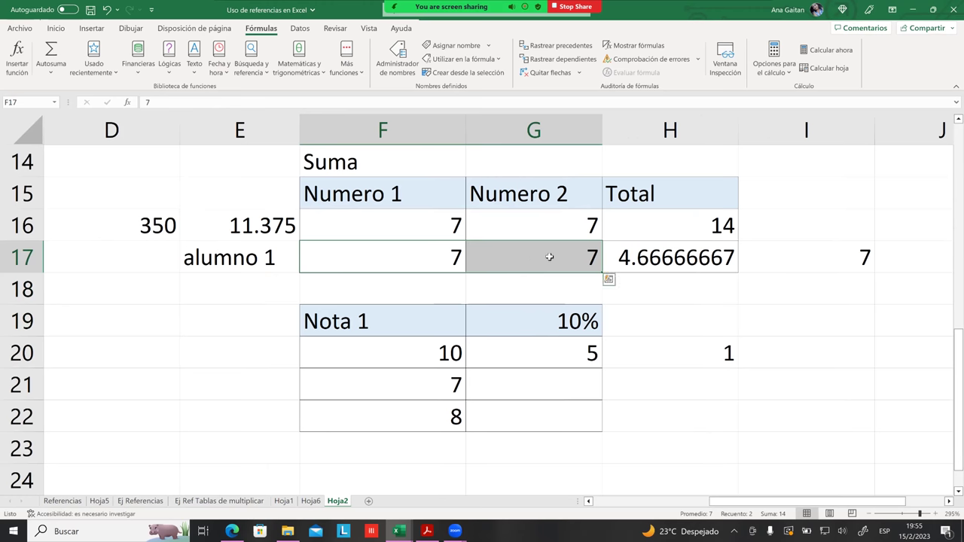
{"action": "left_click", "coordinate": [385, 65]}
{"action": "left_click_drag", "start_coordinate": [659, 108], "coordinate": [657, 155]}
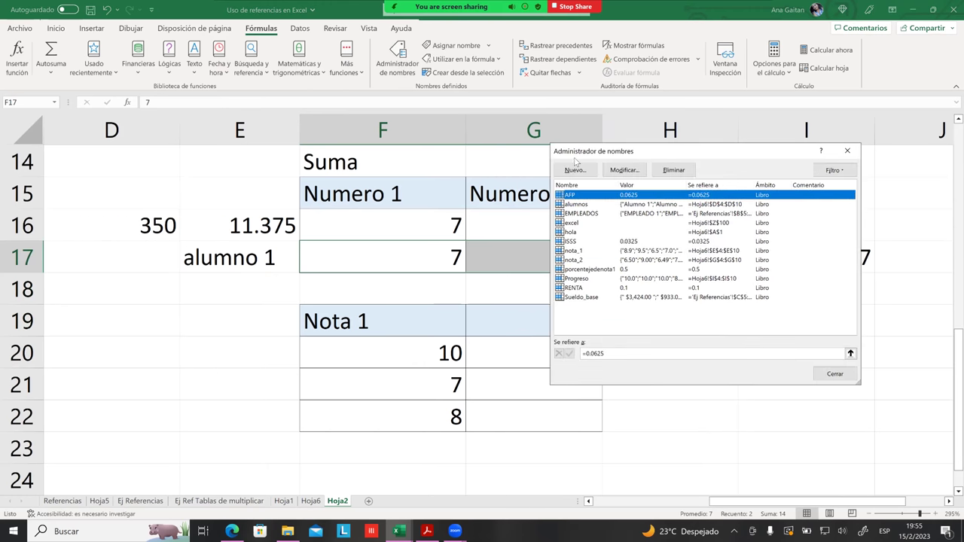
{"action": "left_click", "coordinate": [571, 171]}
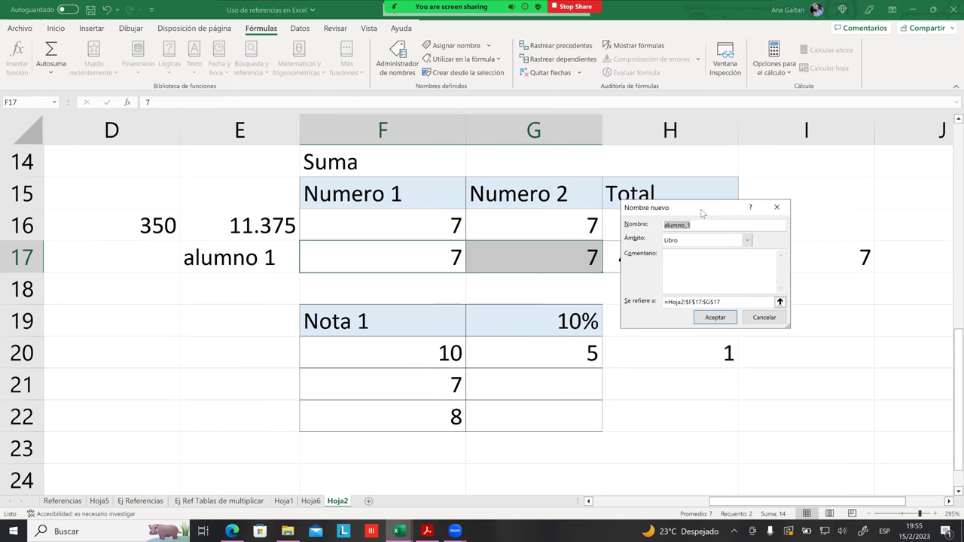
{"action": "left_click_drag", "start_coordinate": [706, 196], "coordinate": [761, 138]}
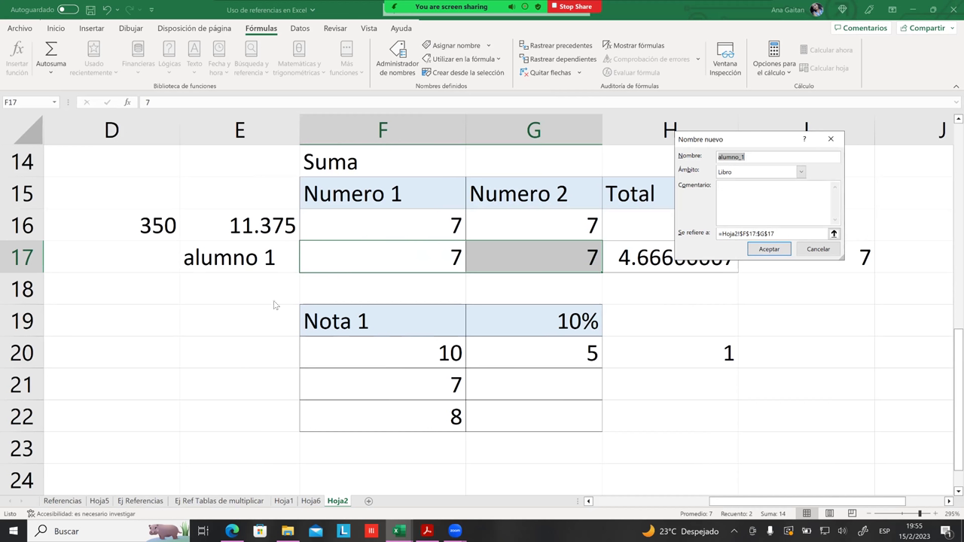
{"action": "left_click", "coordinate": [748, 158]}
{"action": "double_click", "coordinate": [762, 155]}
{"action": "left_click", "coordinate": [750, 175]}
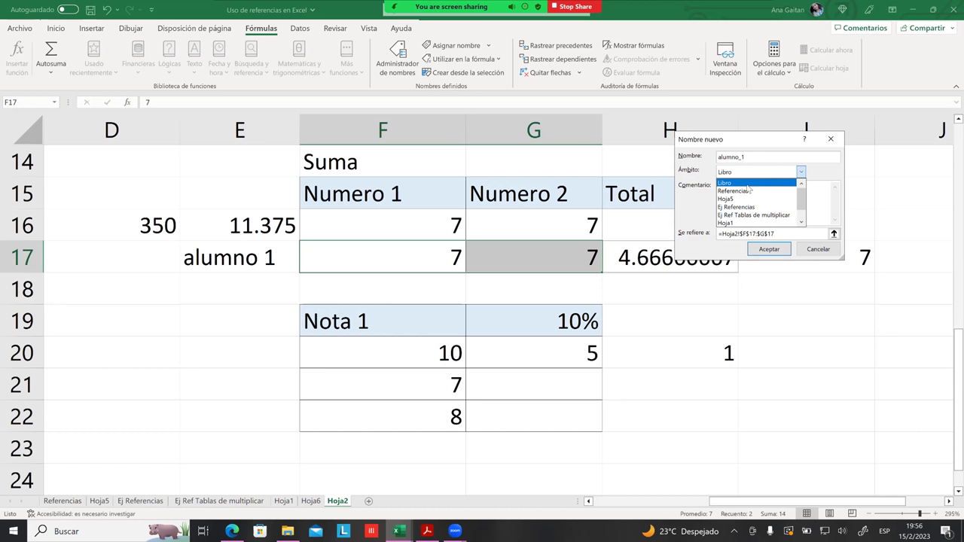
{"action": "scroll", "coordinate": [750, 196], "scroll_direction": "down", "scroll_amount": 1}
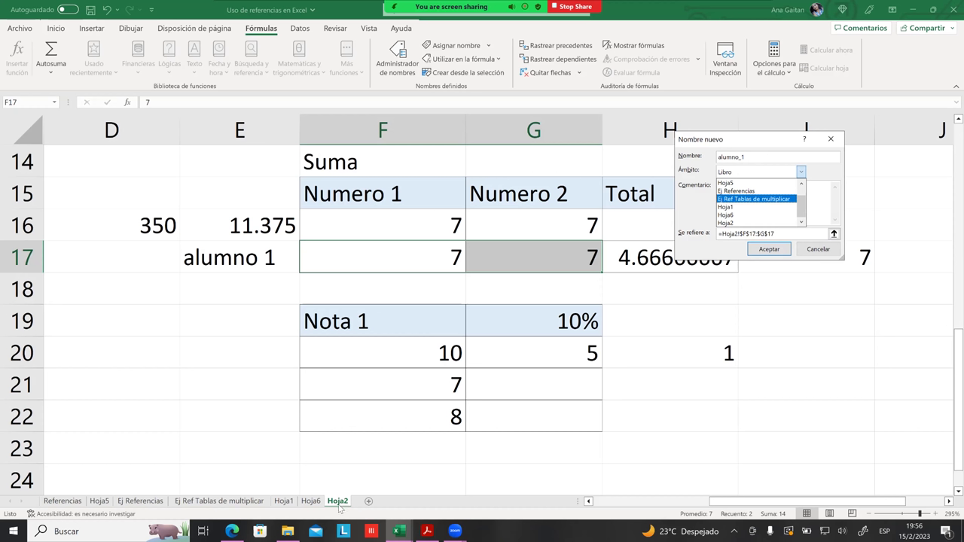
{"action": "left_click", "coordinate": [731, 224]}
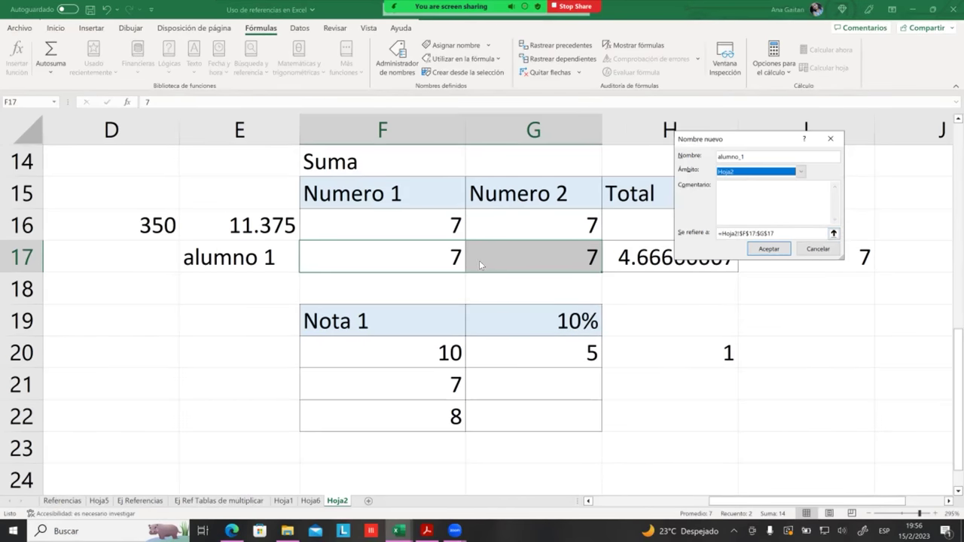
{"action": "left_click", "coordinate": [777, 250]}
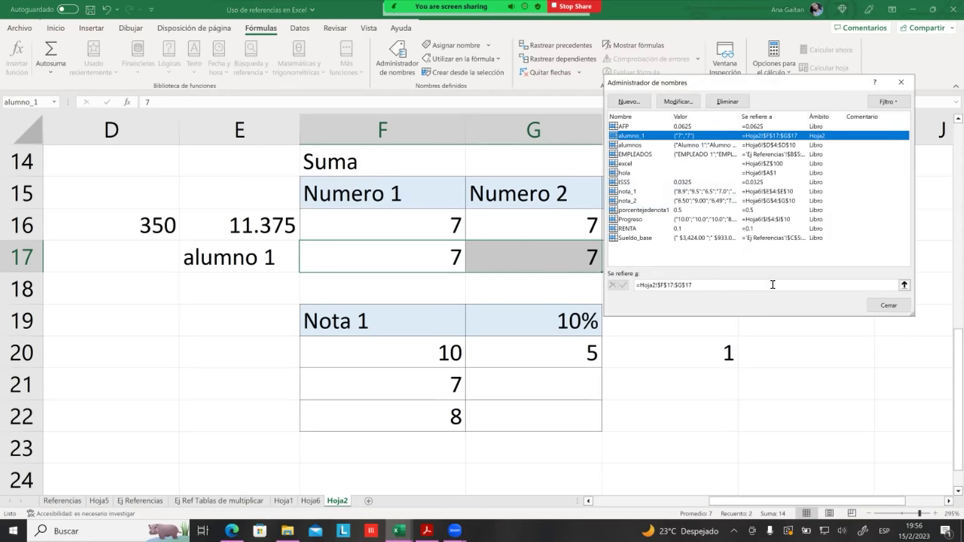
{"action": "left_click", "coordinate": [892, 304]}
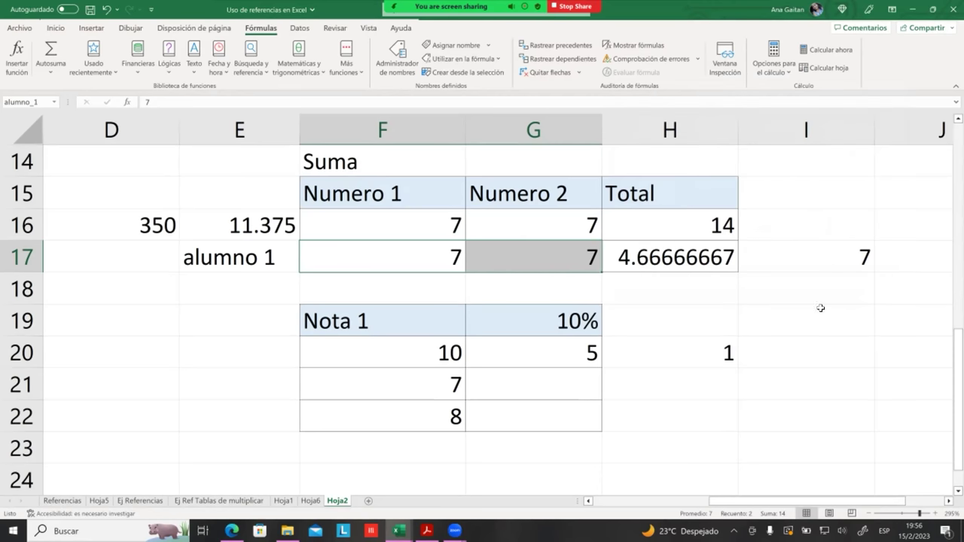
Enter =PROMEDIO(alumno_1) in J17 to average the named range.
{"action": "left_click", "coordinate": [749, 300]}
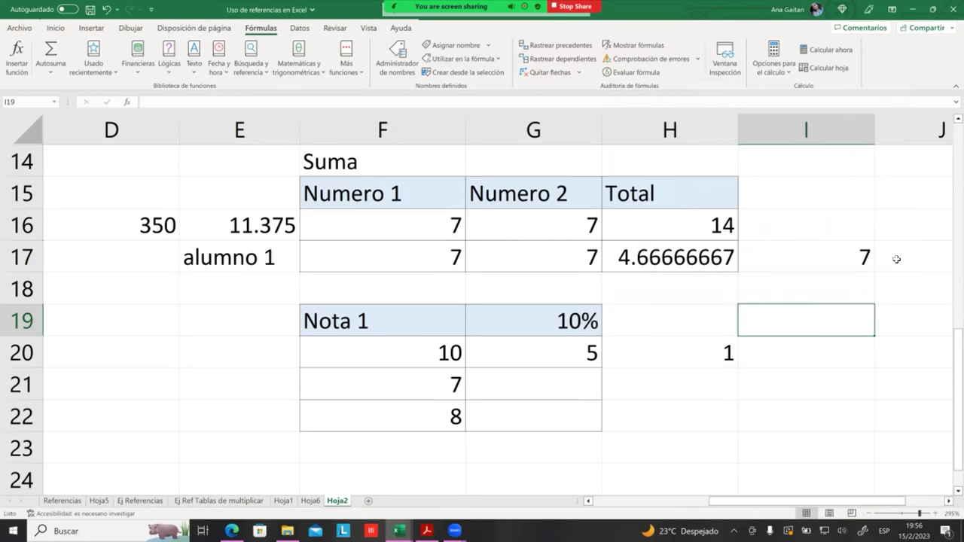
{"action": "left_click", "coordinate": [948, 501]}
{"action": "left_click", "coordinate": [948, 501]}
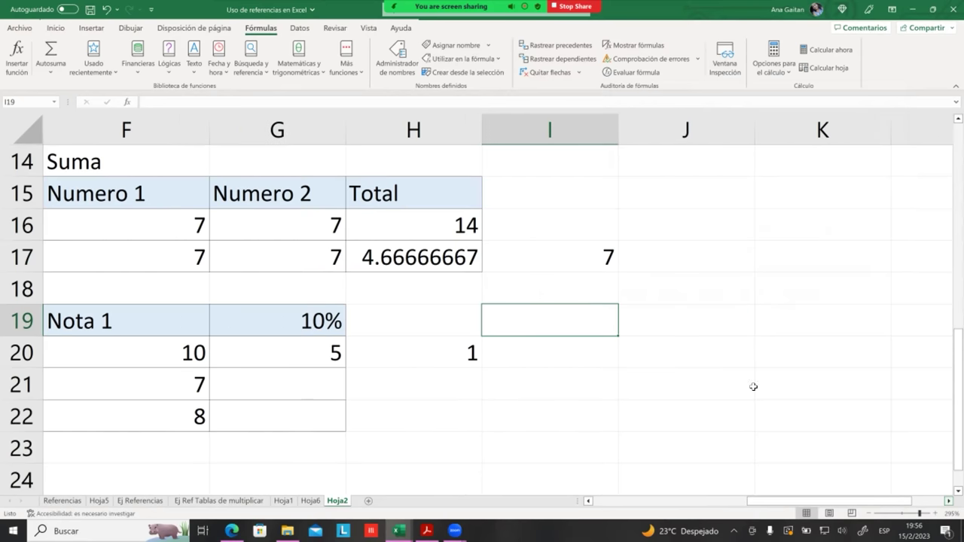
{"action": "left_click", "coordinate": [691, 263]}
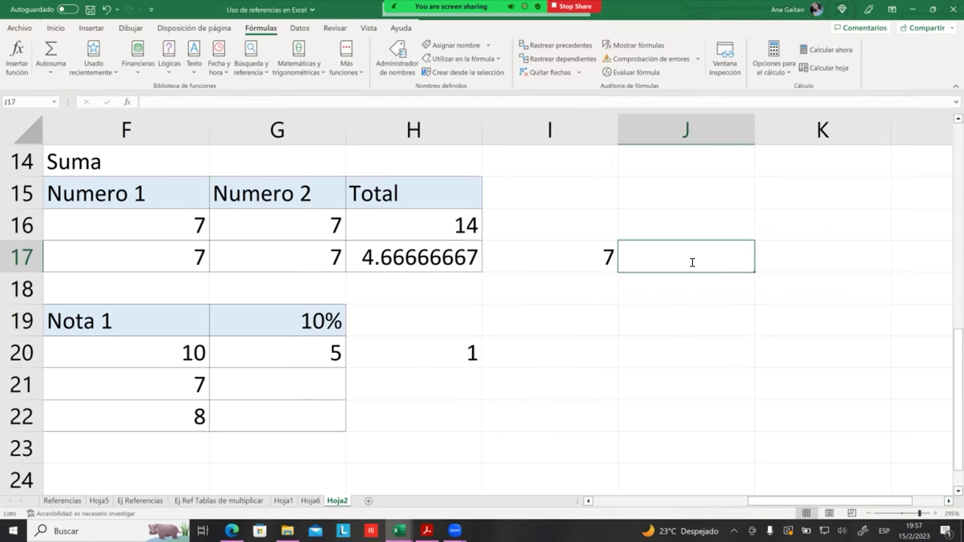
{"action": "type", "text": "=pri"}
{"action": "key", "text": "BackSpace"}
{"action": "type", "text": "om"}
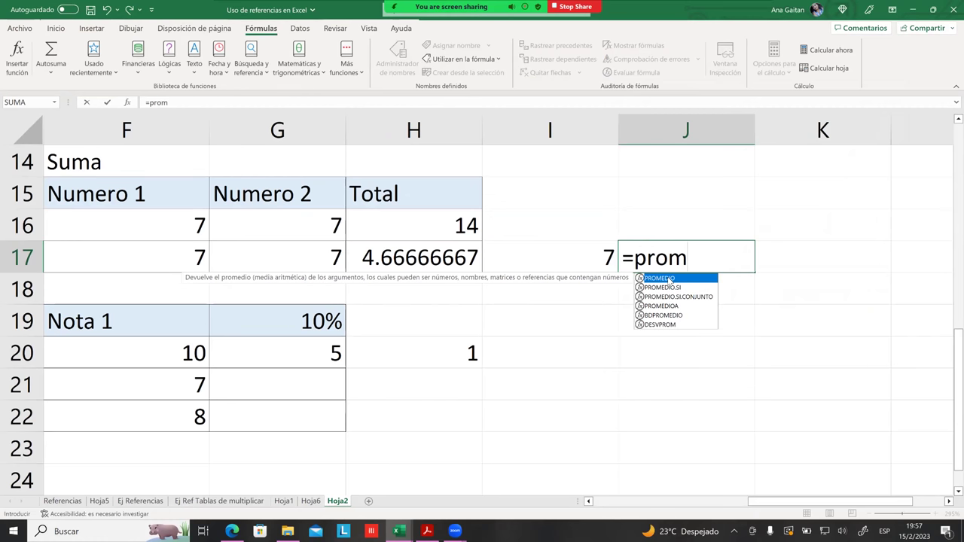
{"action": "double_click", "coordinate": [669, 280]}
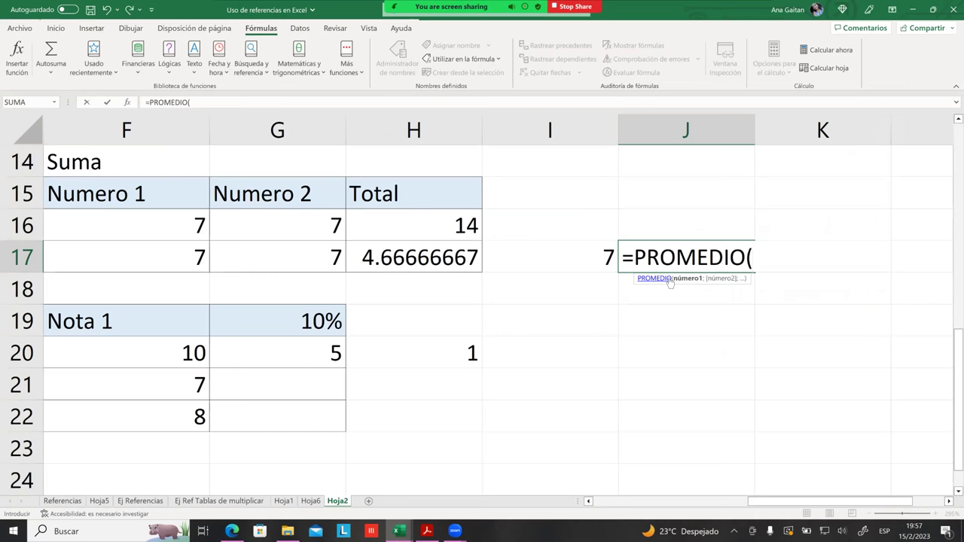
{"action": "type", "text": "alu"}
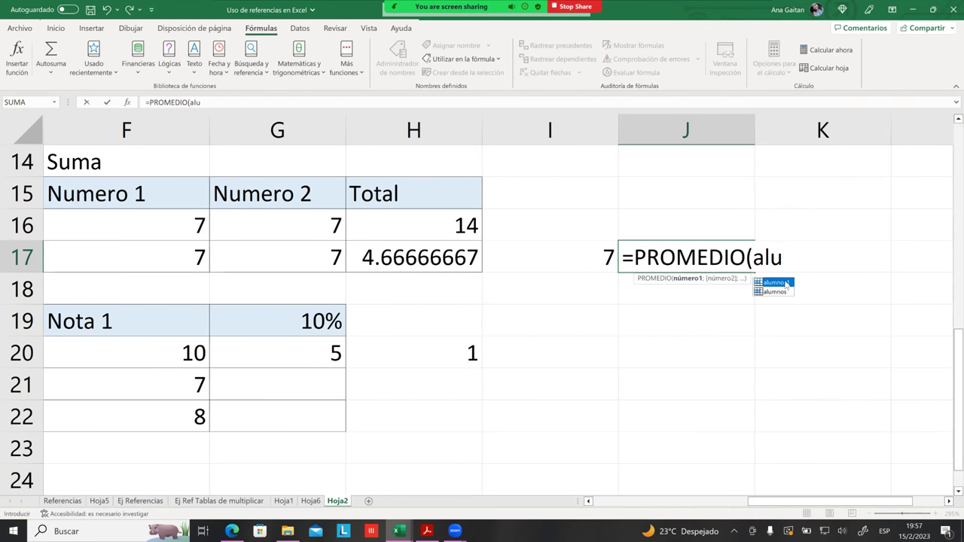
{"action": "double_click", "coordinate": [785, 282]}
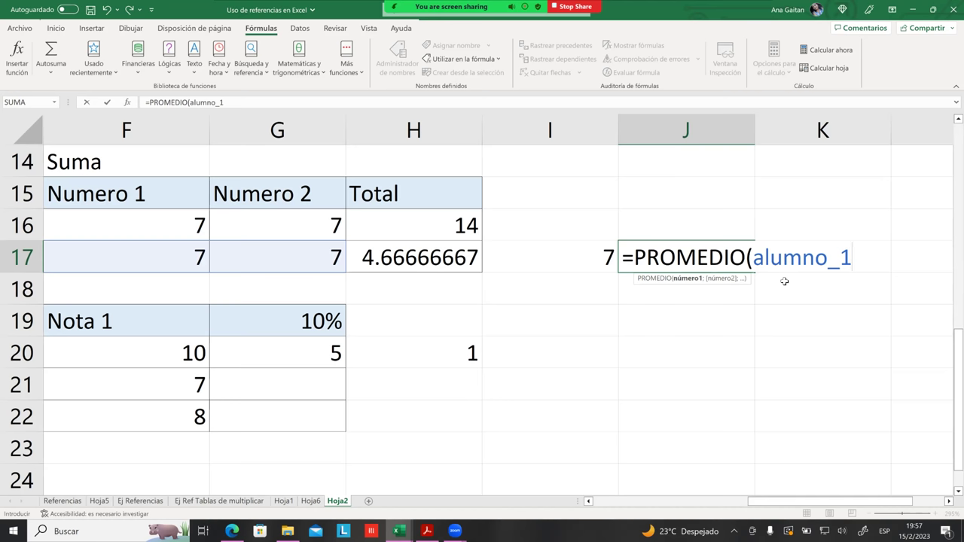
{"action": "type", "text": ")"}
{"action": "key", "text": "Return"}
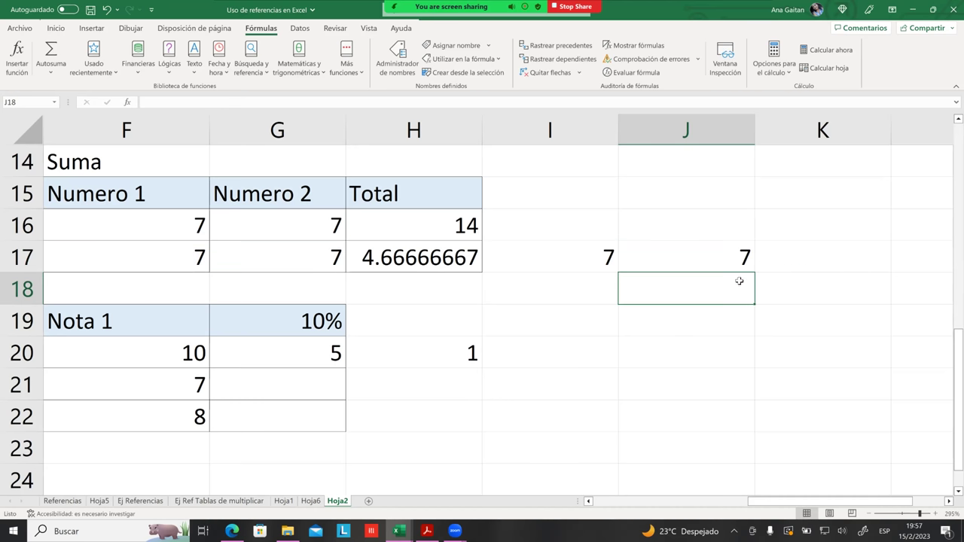
Compare the averages in H17, I17 and J17 with the number cells F17:G17 they refer to.
{"action": "left_click", "coordinate": [713, 256]}
{"action": "left_click_drag", "start_coordinate": [762, 503], "coordinate": [737, 470]}
{"action": "left_click_drag", "start_coordinate": [276, 256], "coordinate": [374, 256]}
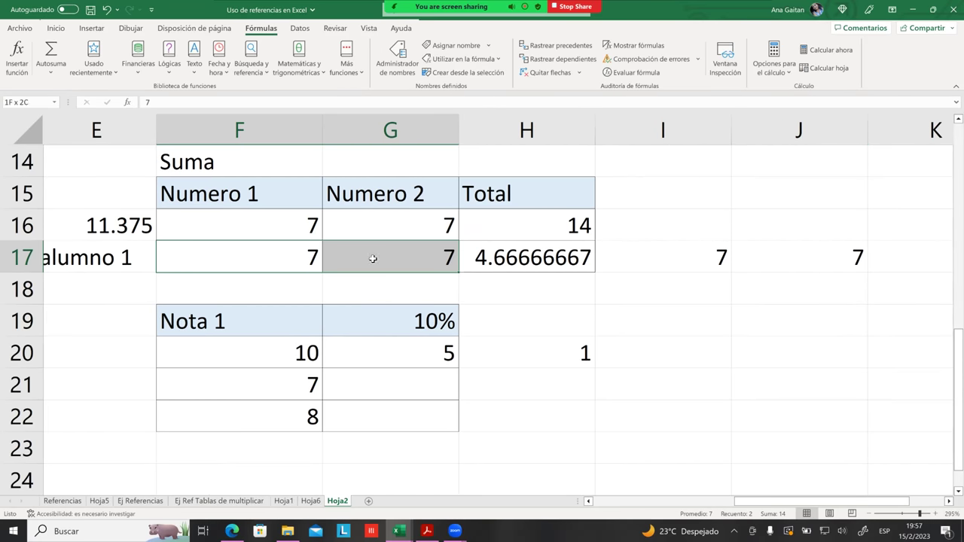
{"action": "left_click", "coordinate": [527, 262]}
{"action": "left_click_drag", "start_coordinate": [306, 256], "coordinate": [437, 258]}
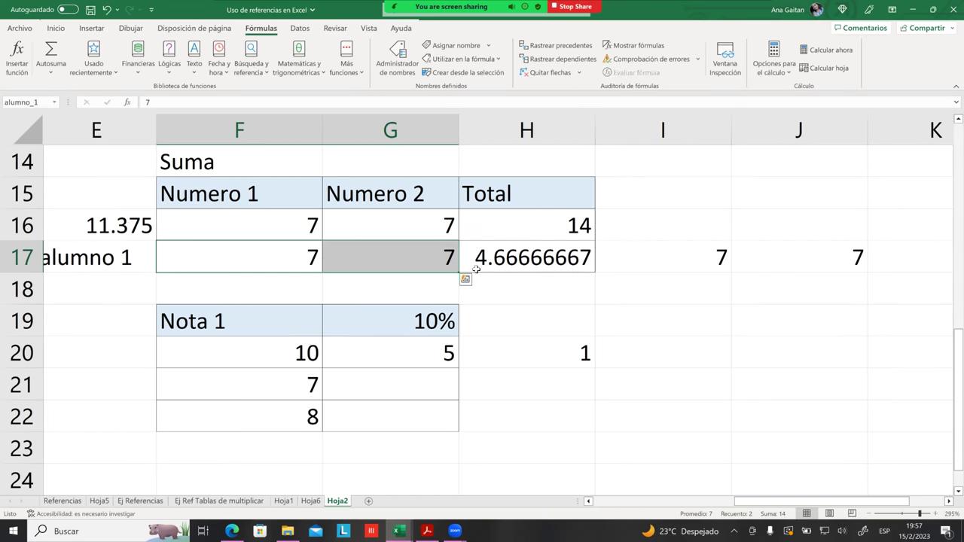
{"action": "left_click", "coordinate": [498, 262]}
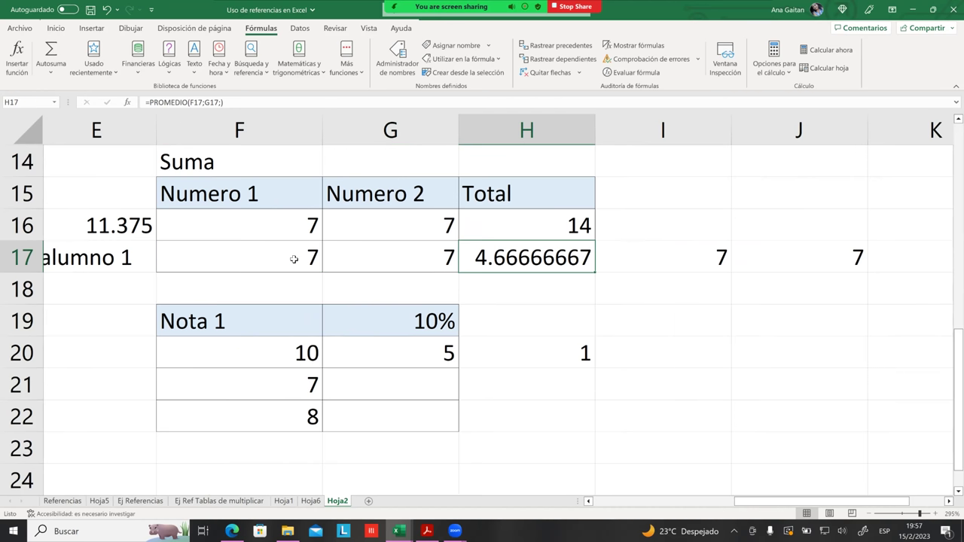
{"action": "left_click_drag", "start_coordinate": [290, 258], "coordinate": [490, 262]}
{"action": "left_click", "coordinate": [574, 301]}
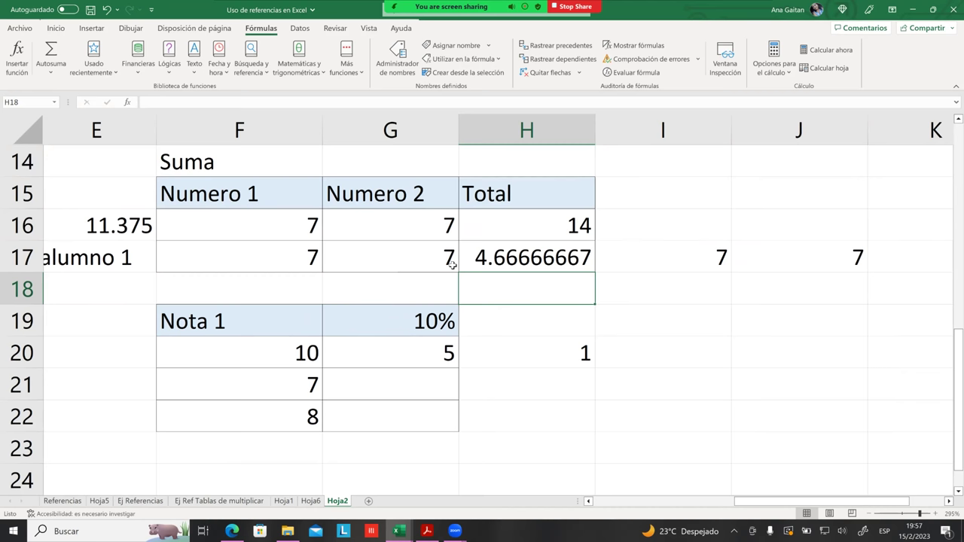
{"action": "left_click", "coordinate": [716, 236]}
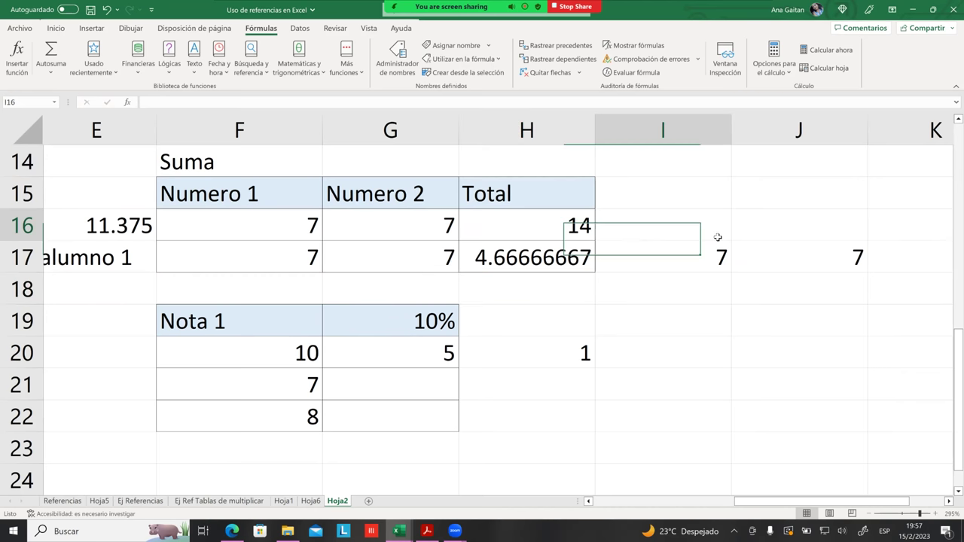
{"action": "left_click", "coordinate": [753, 254]}
{"action": "left_click", "coordinate": [764, 309]}
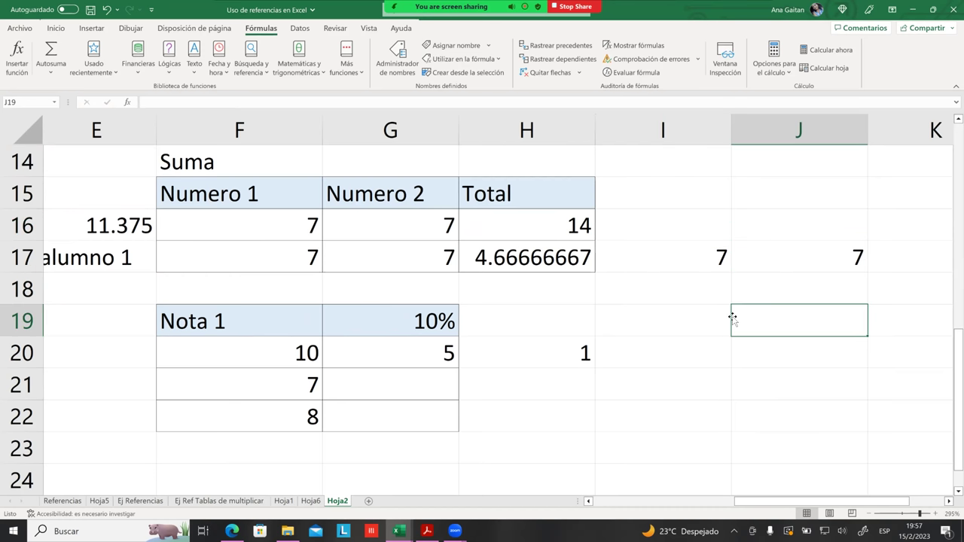
Enter the misspelled function formula =sumo(I17:J17) in J18 to demonstrate a name error.
{"action": "left_click", "coordinate": [764, 290]}
{"action": "type", "text": "="}
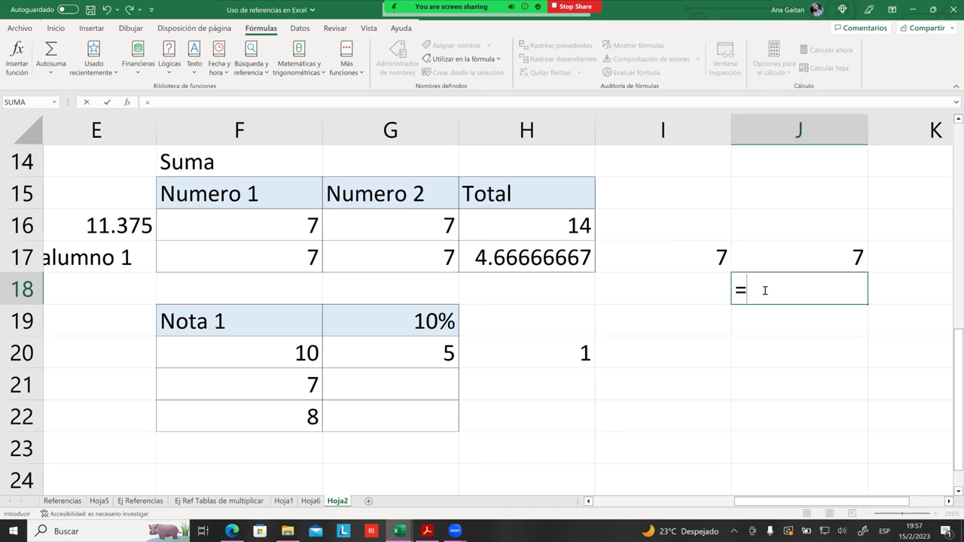
{"action": "type", "text": "s"}
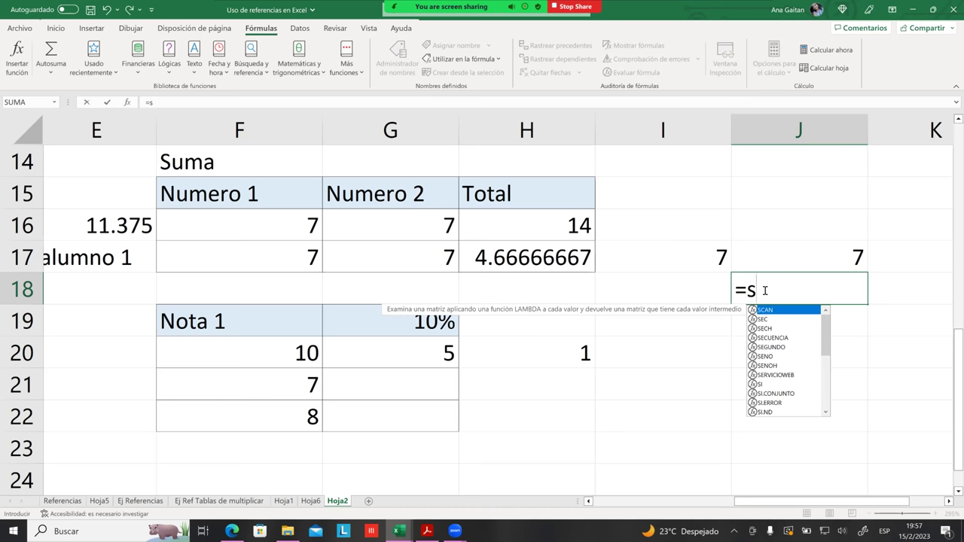
{"action": "type", "text": "umo"}
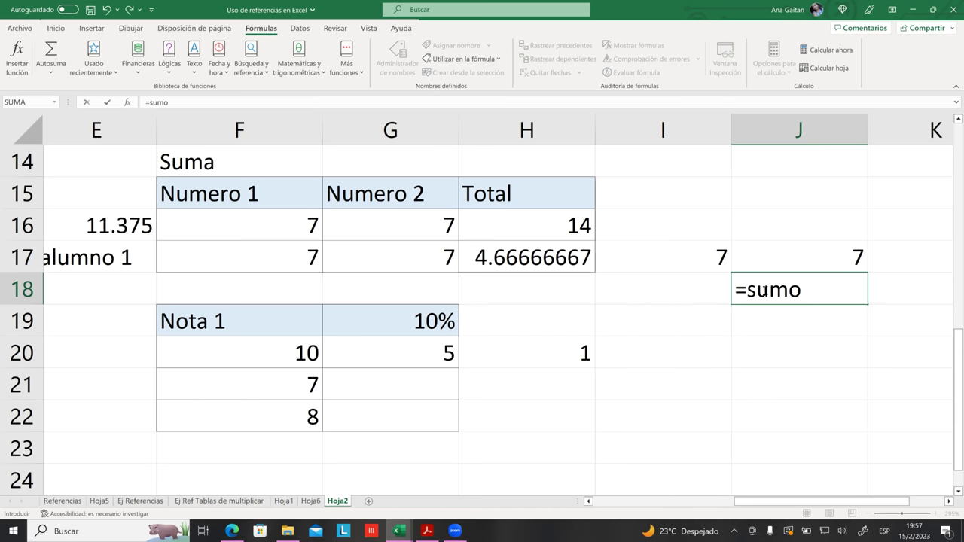
{"action": "type", "text": "("}
{"action": "left_click", "coordinate": [692, 260]}
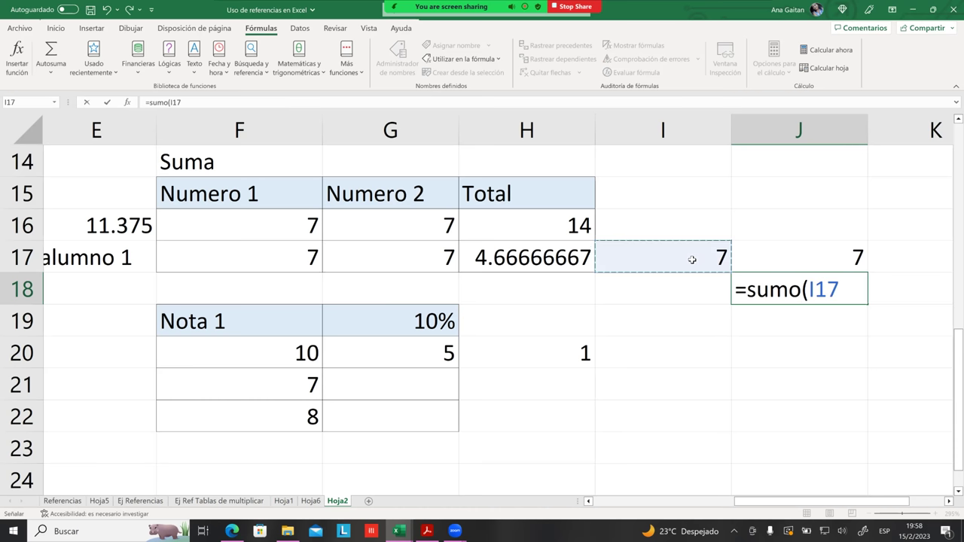
{"action": "left_click_drag", "start_coordinate": [692, 260], "coordinate": [819, 267]}
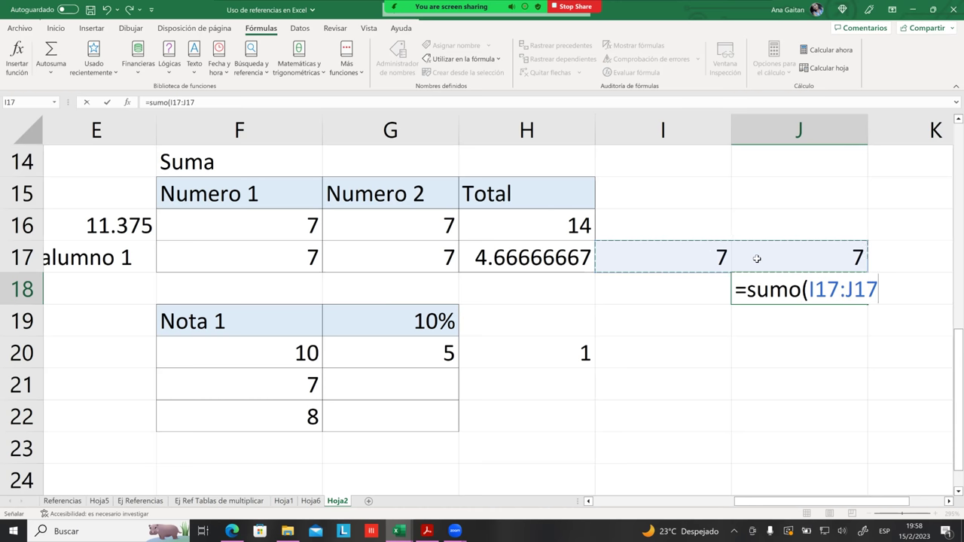
{"action": "type", "text": "="}
{"action": "key", "text": "BackSpace"}
{"action": "type", "text": ")"}
{"action": "key", "text": "Return"}
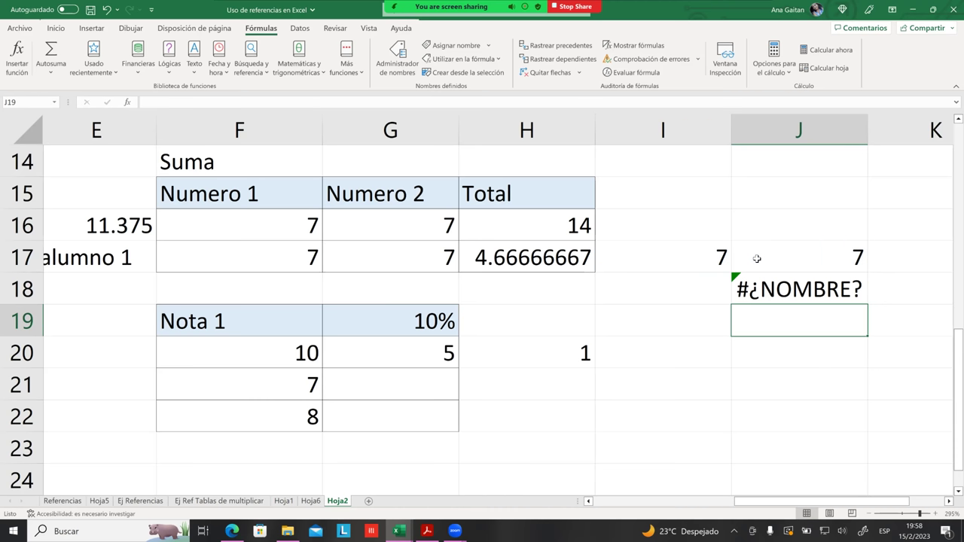
Inspect the error in J18 and switch to the course page in Microsoft Edge to look up its explanation.
{"action": "left_click", "coordinate": [774, 291]}
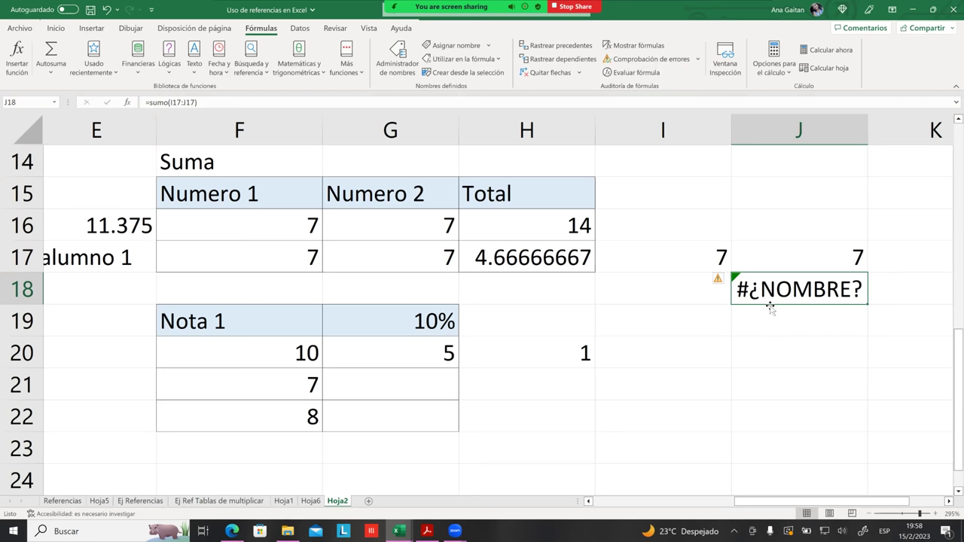
{"action": "left_click", "coordinate": [782, 316]}
{"action": "left_click", "coordinate": [795, 293]}
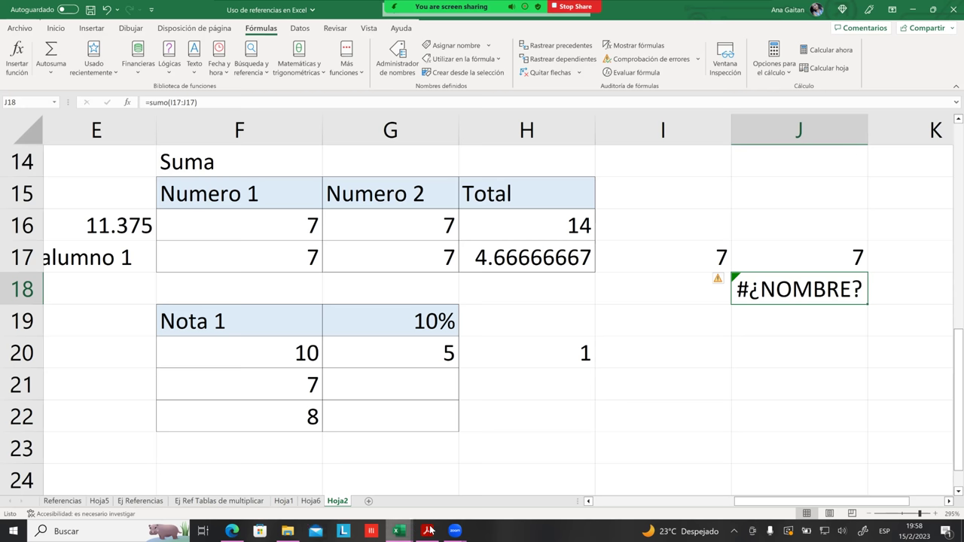
{"action": "left_click", "coordinate": [233, 531]}
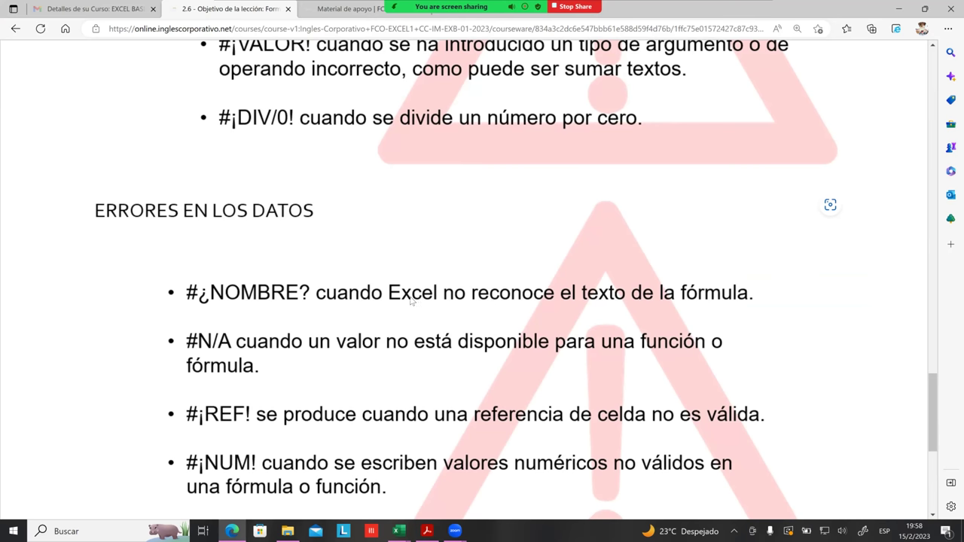
Read the error type descriptions on the course page and switch back to the Uso de referencias en Excel workbook.
{"action": "left_click_drag", "start_coordinate": [334, 296], "coordinate": [590, 302]}
{"action": "scroll", "coordinate": [574, 303], "scroll_direction": "down", "scroll_amount": 1}
{"action": "left_click_drag", "start_coordinate": [676, 200], "coordinate": [564, 224]}
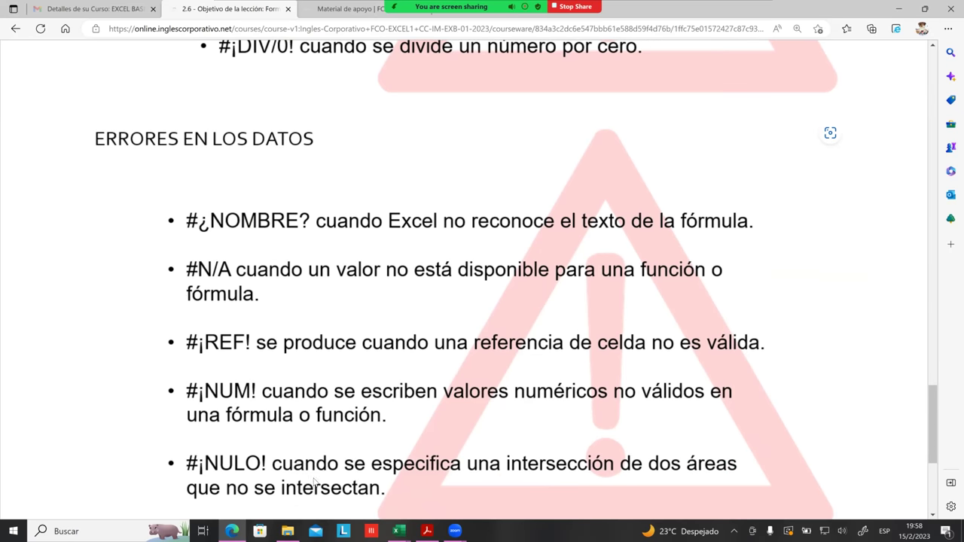
{"action": "mouse_move", "coordinate": [393, 531]}
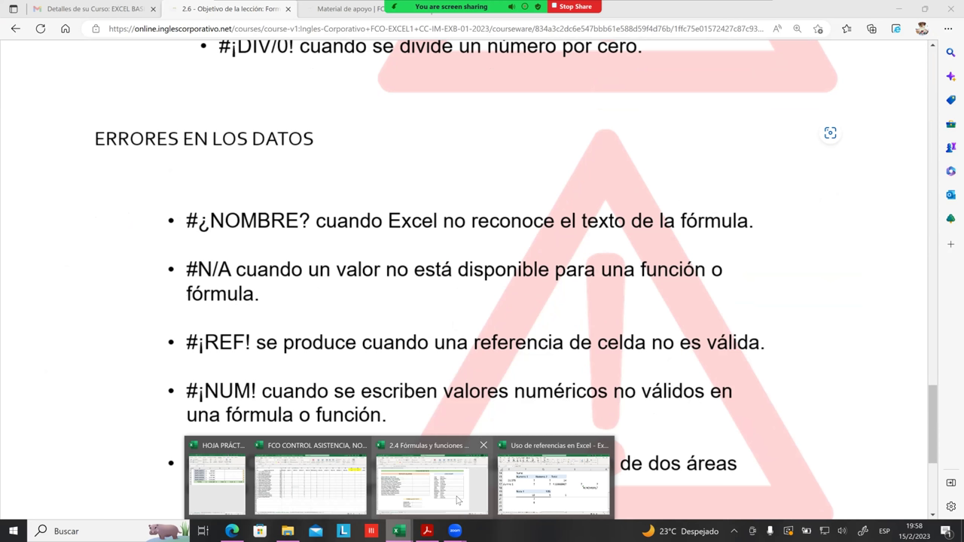
{"action": "left_click", "coordinate": [547, 499]}
{"action": "left_click", "coordinate": [701, 362]}
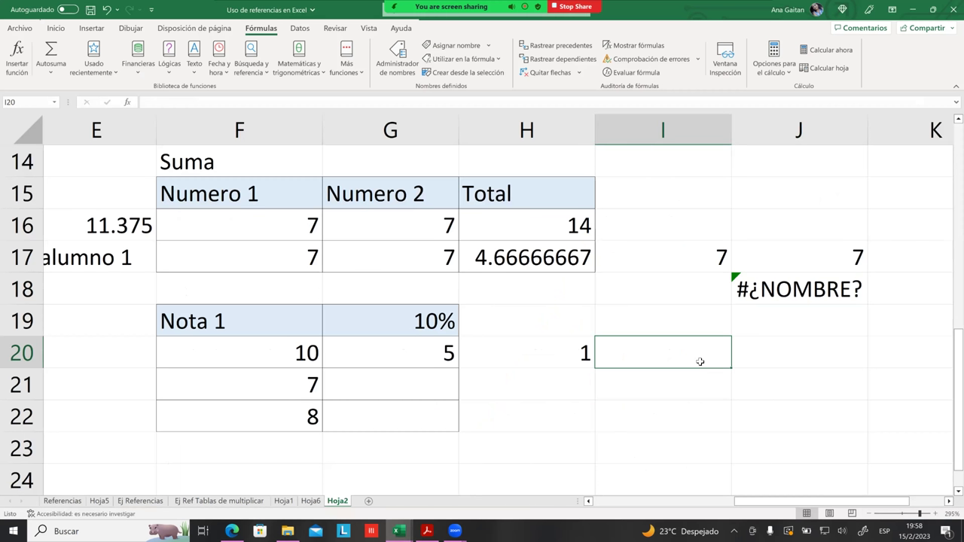
{"action": "left_click", "coordinate": [755, 353]}
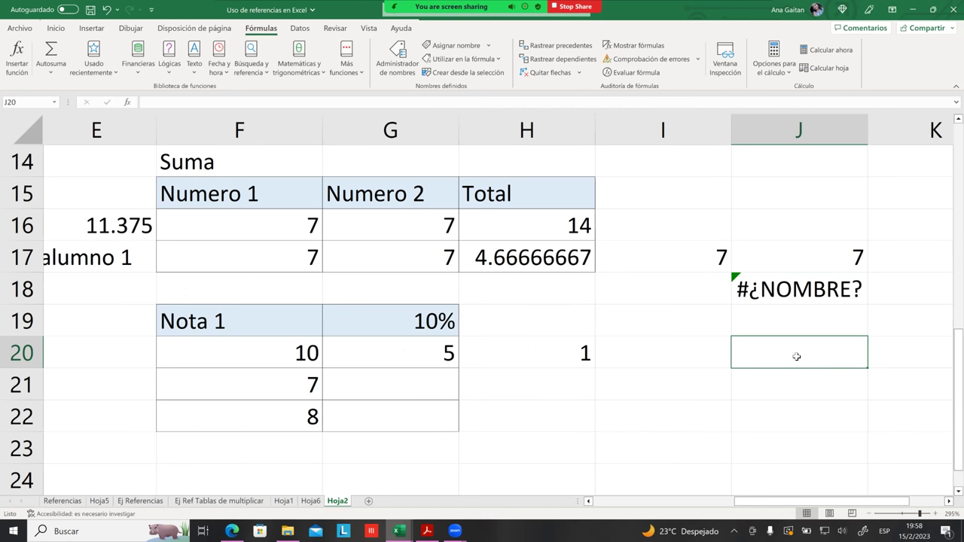
{"action": "left_click", "coordinate": [791, 384]}
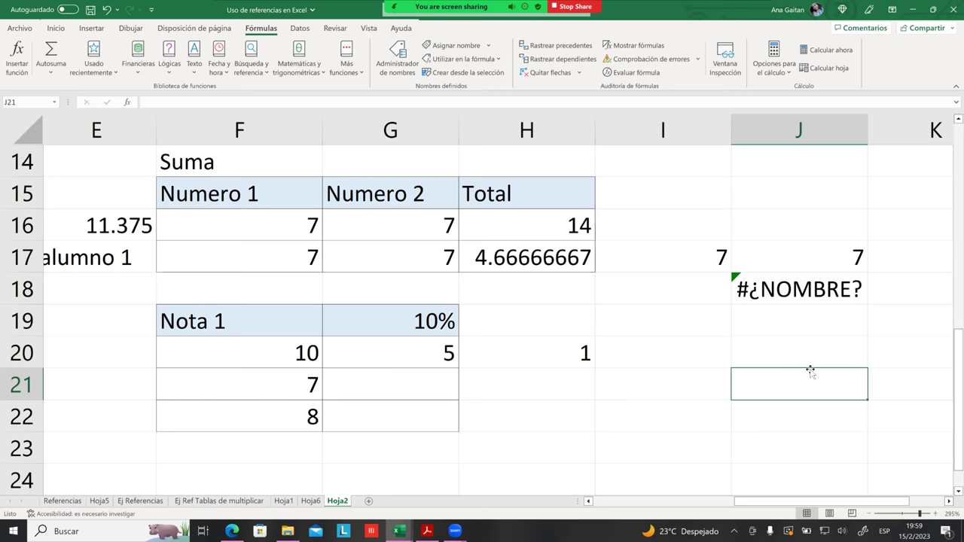
{"action": "left_click", "coordinate": [795, 354]}
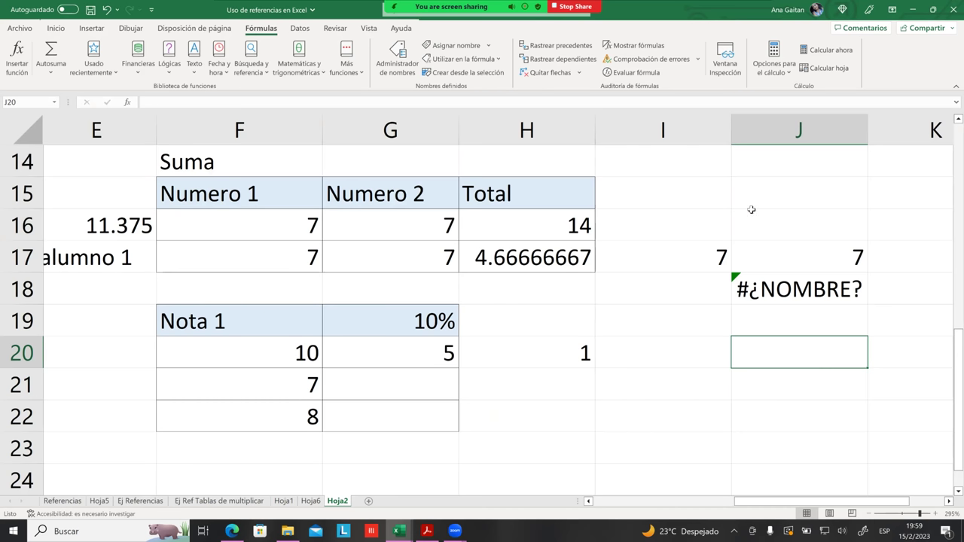
Fill cells F21:G21 with yellow.
{"action": "left_click", "coordinate": [500, 381]}
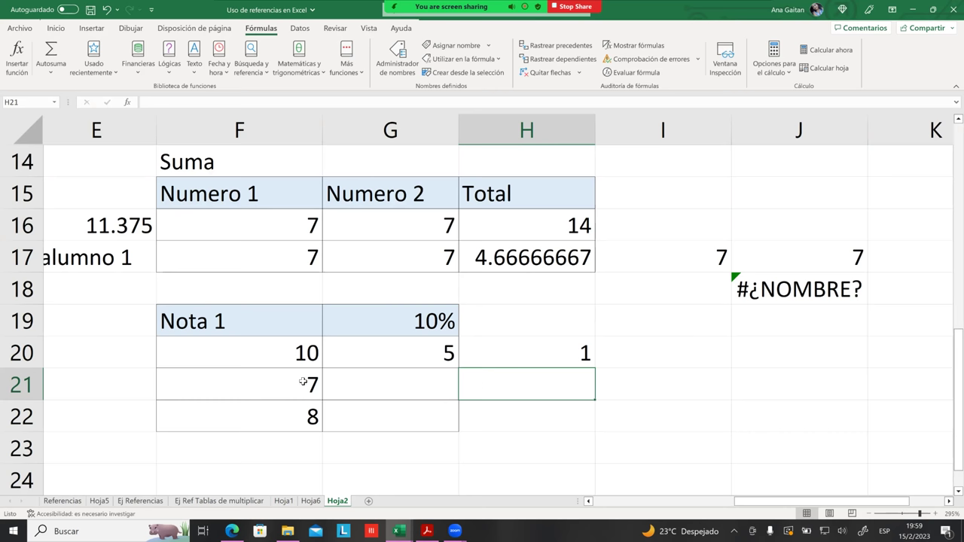
{"action": "left_click_drag", "start_coordinate": [303, 382], "coordinate": [420, 384]}
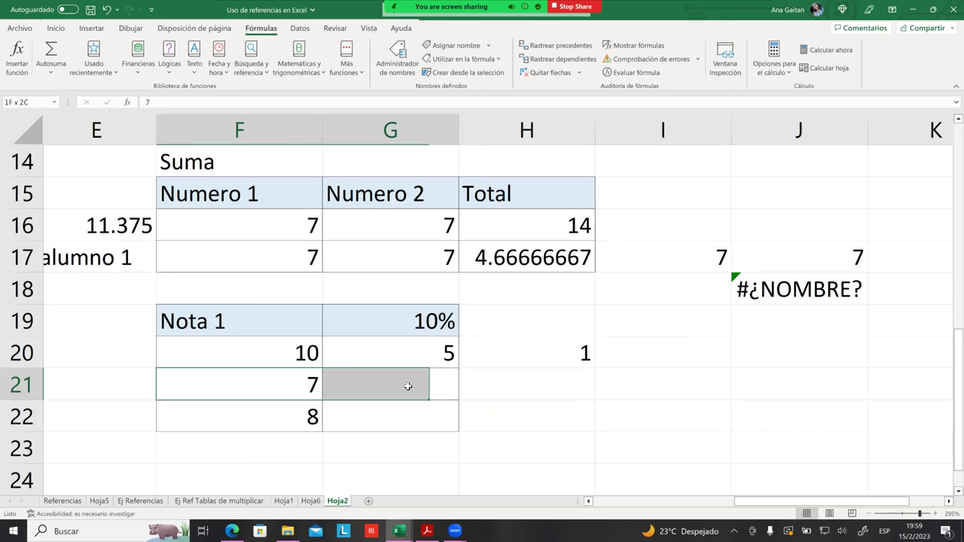
{"action": "left_click", "coordinate": [54, 28]}
{"action": "left_click", "coordinate": [182, 67]}
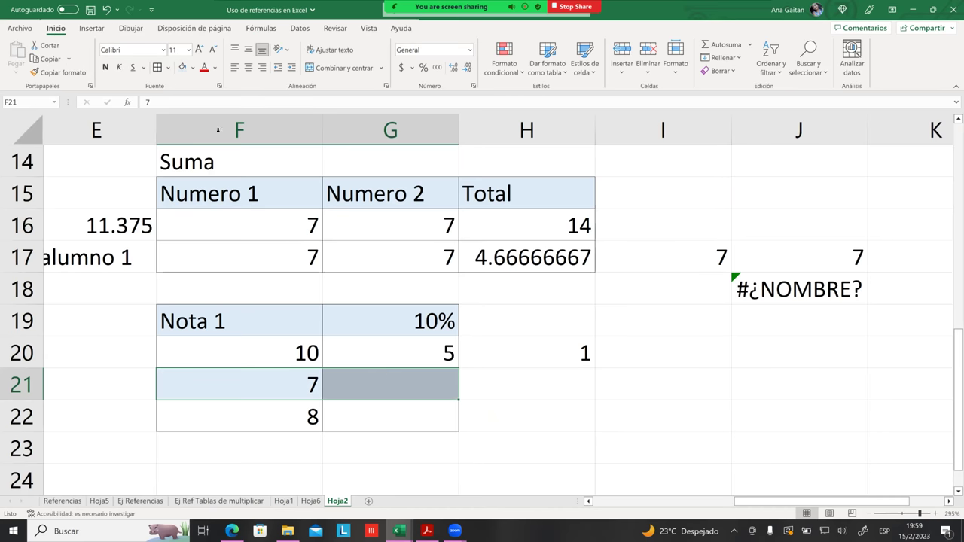
{"action": "left_click", "coordinate": [193, 67]}
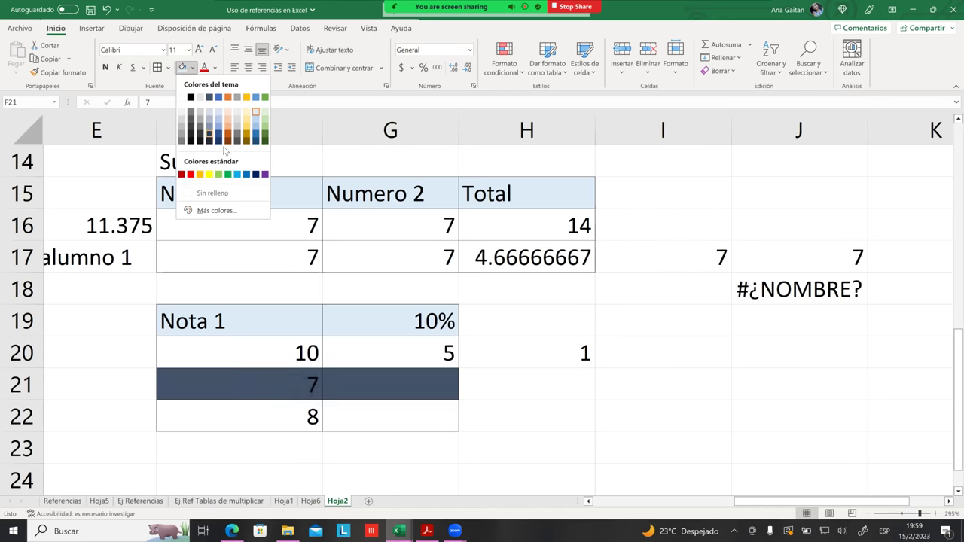
{"action": "left_click", "coordinate": [209, 176]}
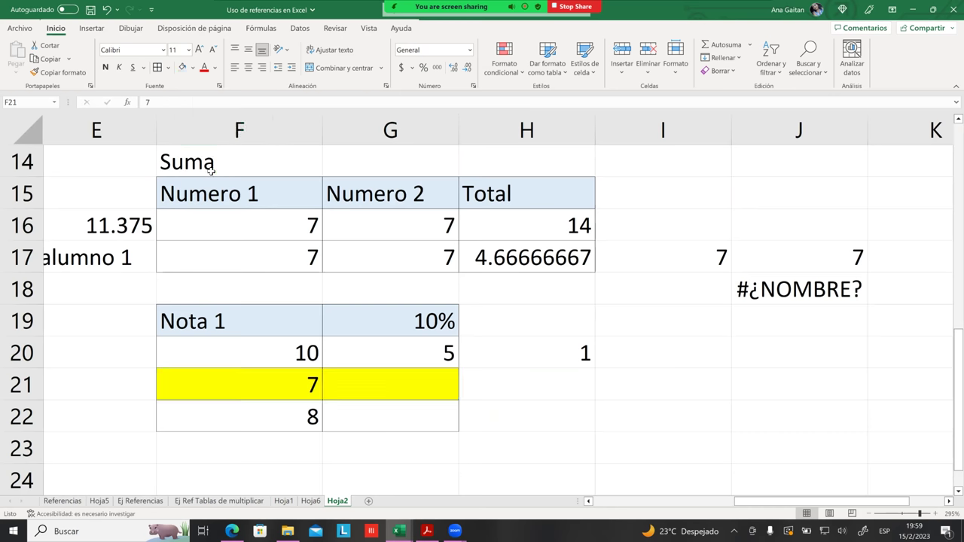
Enter =F21/G21 in H21 to demonstrate division by an empty cell, and inspect the result.
{"action": "left_click", "coordinate": [503, 390]}
{"action": "type", "text": "="}
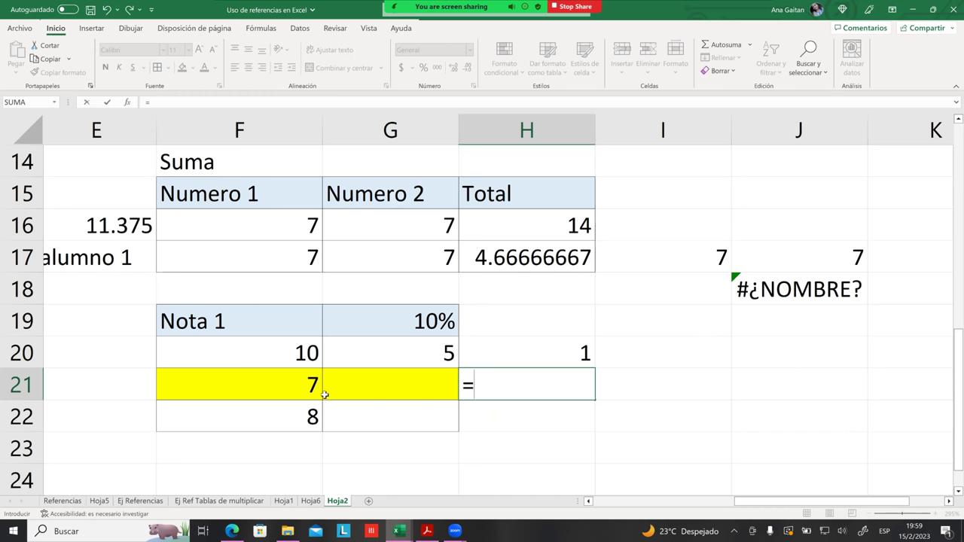
{"action": "left_click", "coordinate": [282, 381]}
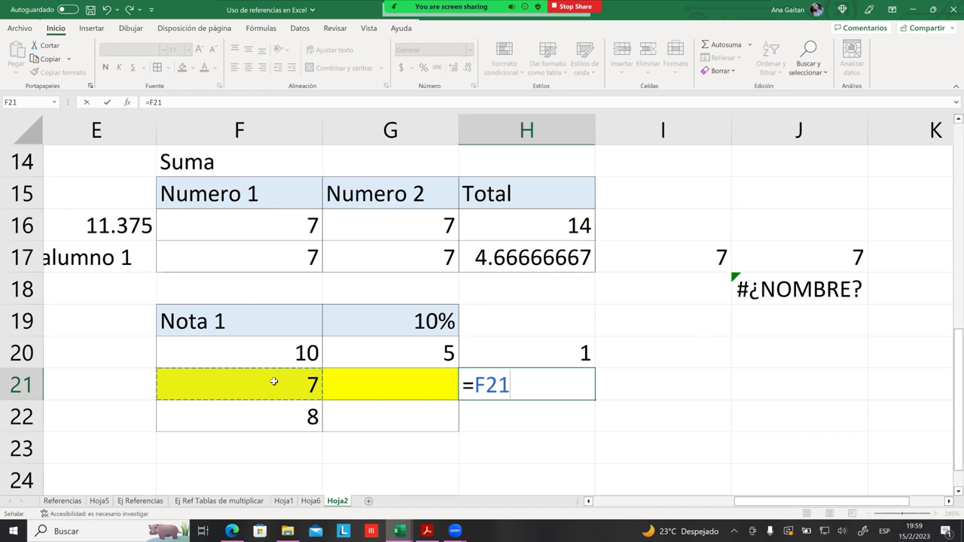
{"action": "type", "text": "/"}
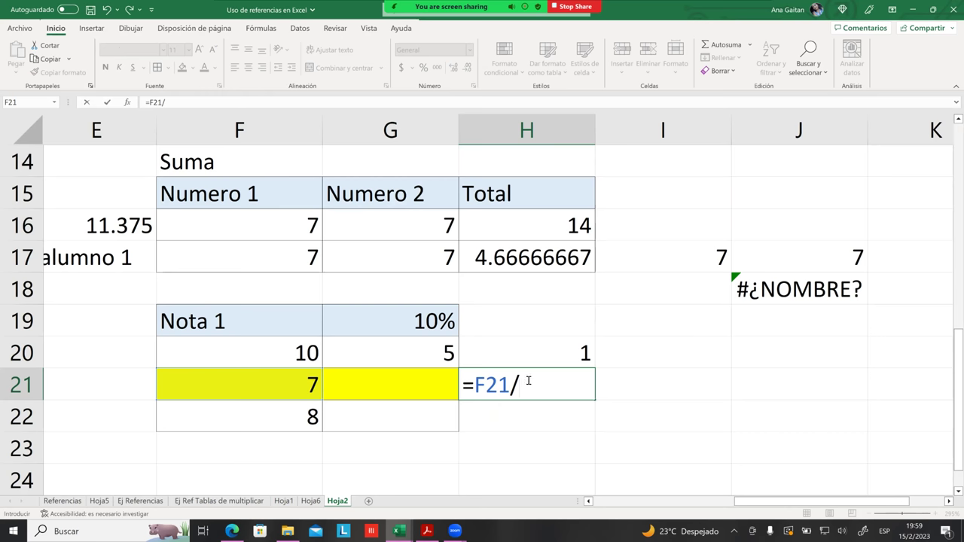
{"action": "left_click", "coordinate": [429, 381]}
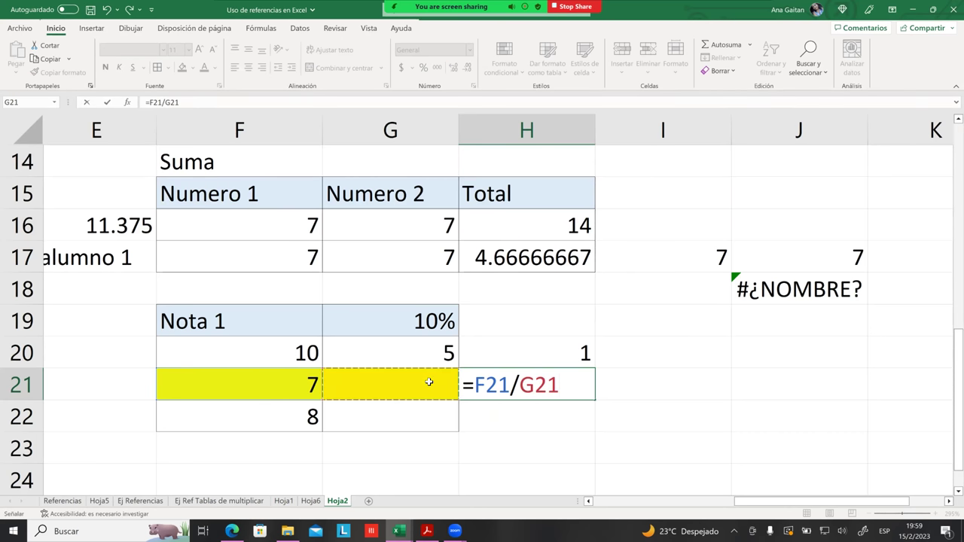
{"action": "key", "text": "Return"}
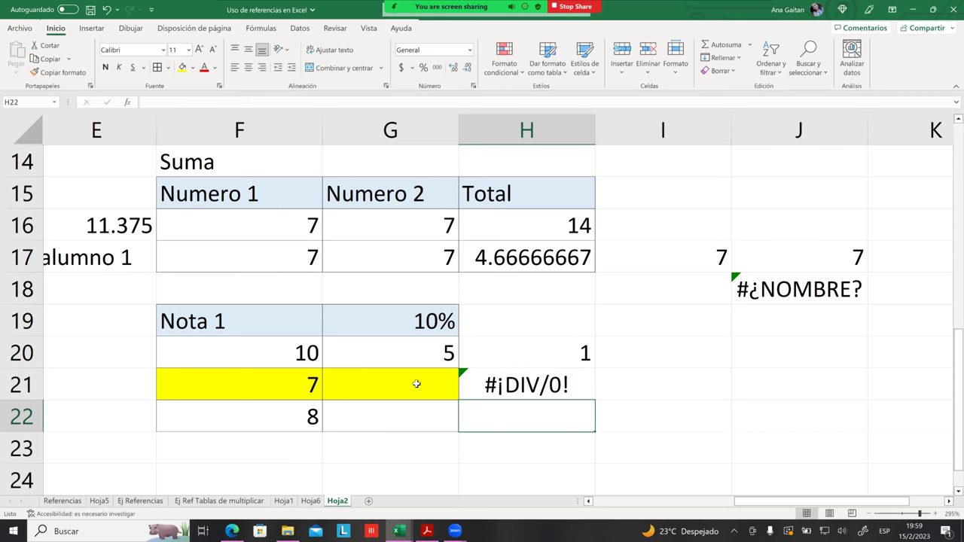
{"action": "left_click", "coordinate": [417, 384]}
{"action": "left_click", "coordinate": [509, 394]}
{"action": "left_click", "coordinate": [603, 399]}
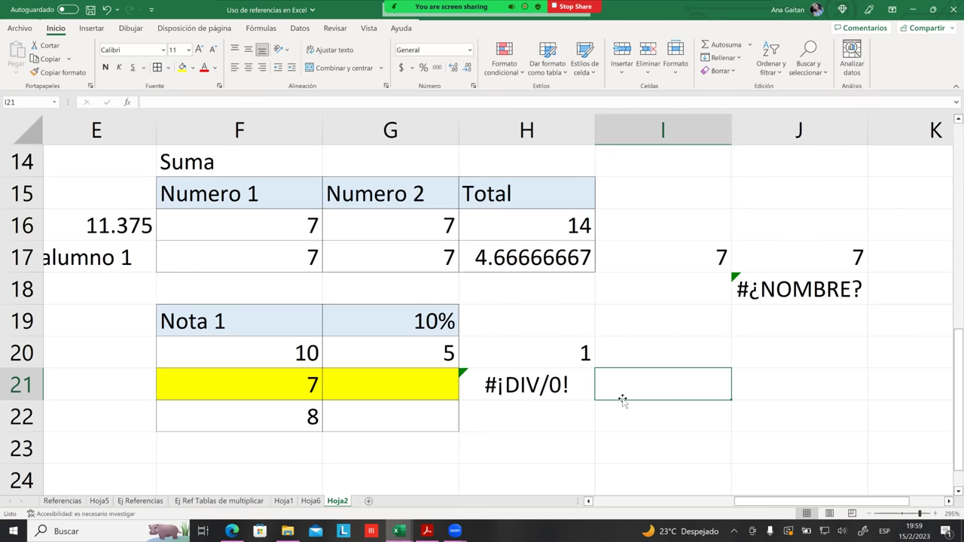
{"action": "key", "text": "Left"}
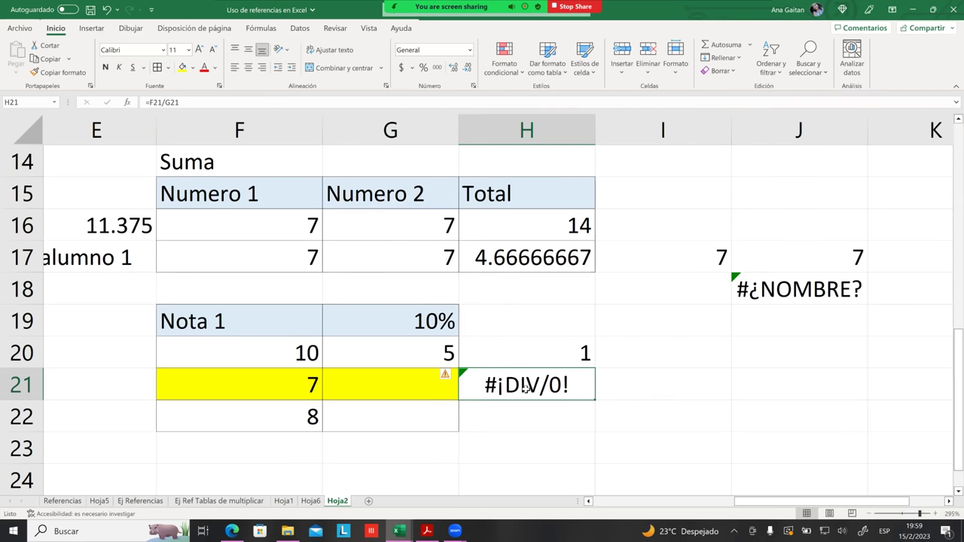
{"action": "left_click", "coordinate": [633, 393]}
Set the divisor in G21 to 1 and check the division in H21.
{"action": "left_click", "coordinate": [422, 386]}
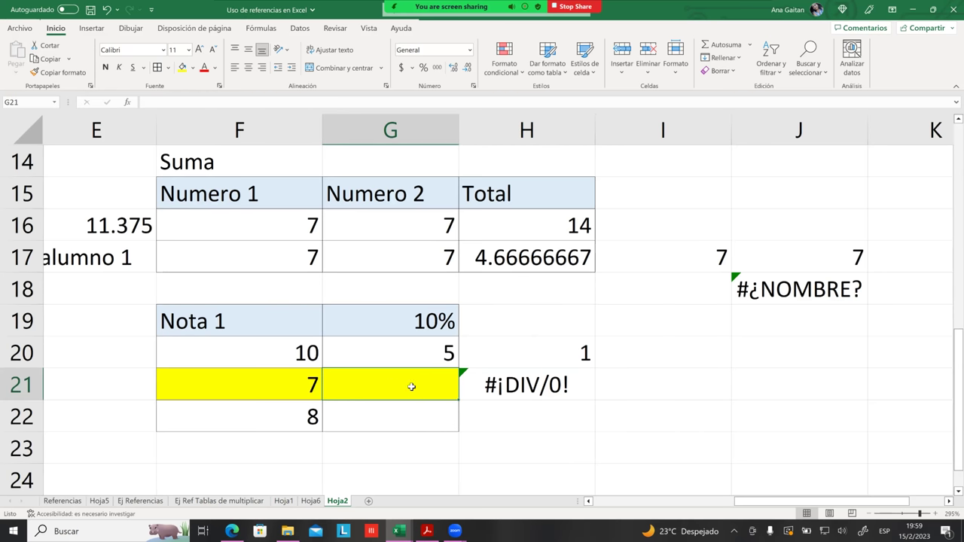
{"action": "type", "text": "1"}
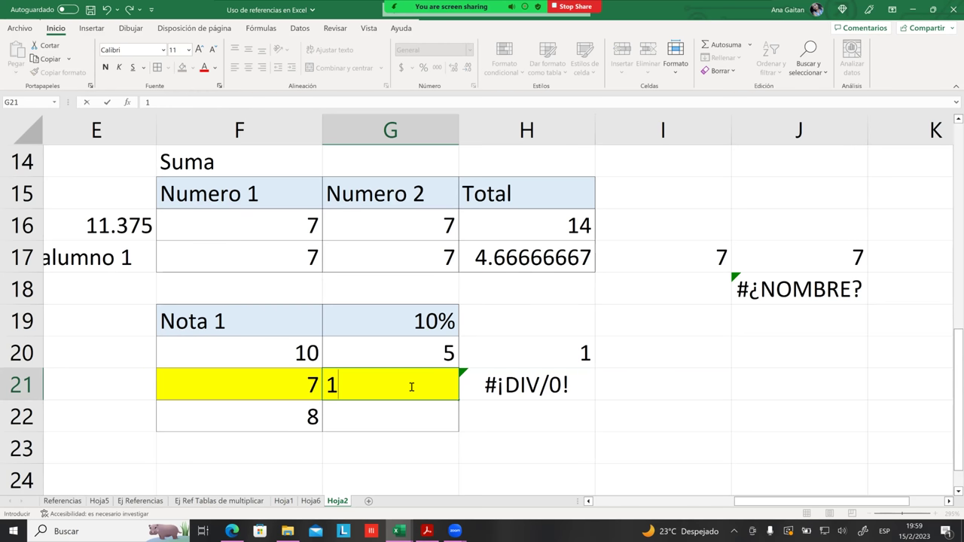
{"action": "key", "text": "Return"}
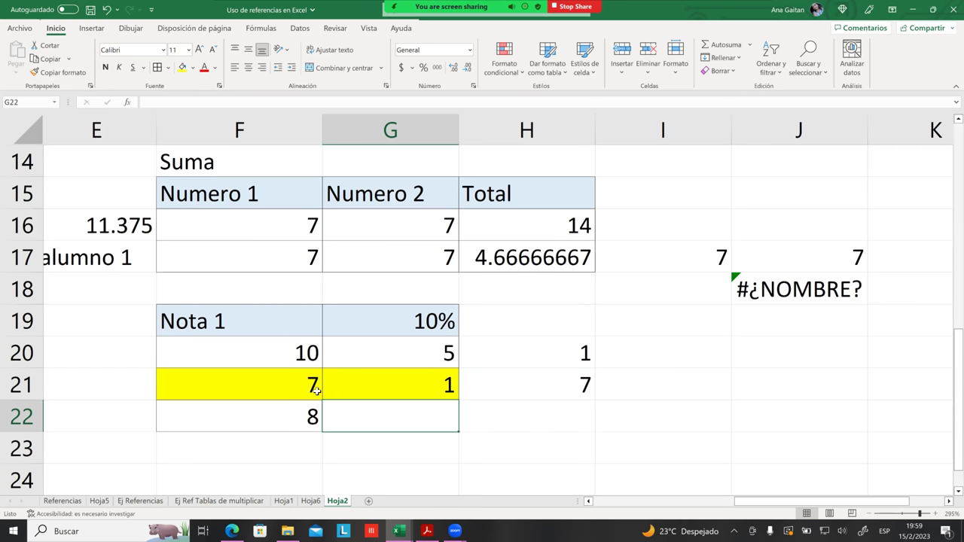
{"action": "left_click_drag", "start_coordinate": [252, 398], "coordinate": [394, 389]}
{"action": "left_click", "coordinate": [573, 388]}
{"action": "left_click", "coordinate": [649, 394]}
{"action": "left_click", "coordinate": [609, 404]}
{"action": "left_click", "coordinate": [584, 385]}
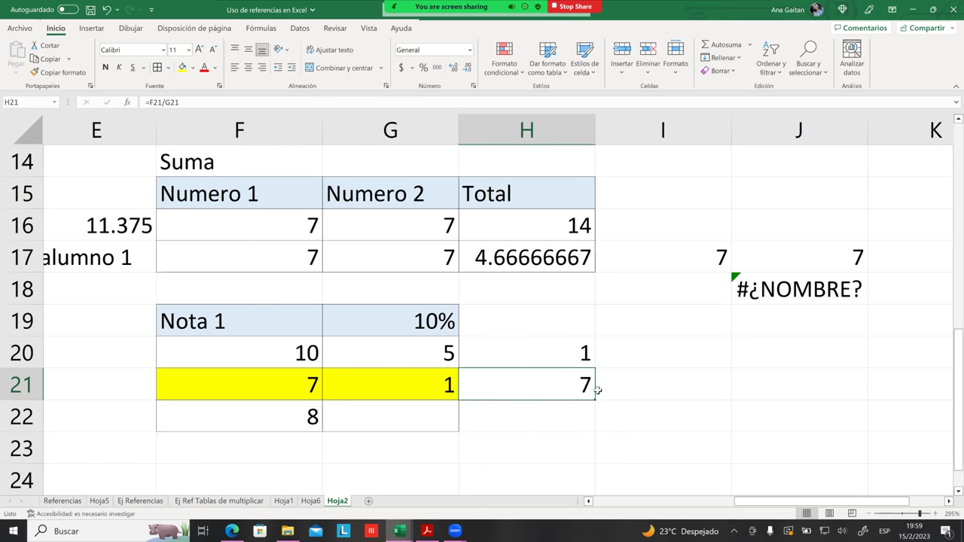
Set the dividend in F21 to 0 to test the division in H21.
{"action": "left_click", "coordinate": [295, 382]}
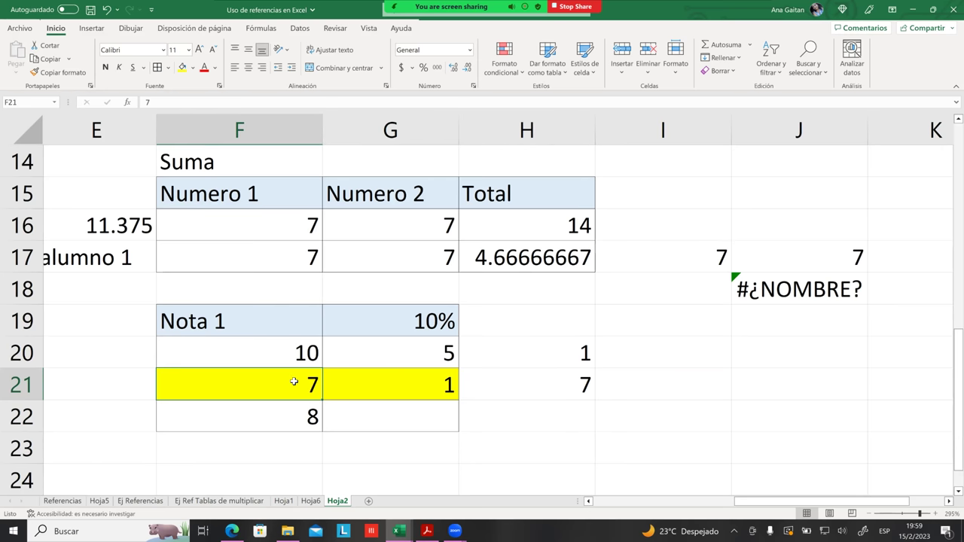
{"action": "type", "text": "3"}
{"action": "key", "text": "BackSpace"}
{"action": "type", "text": "0"}
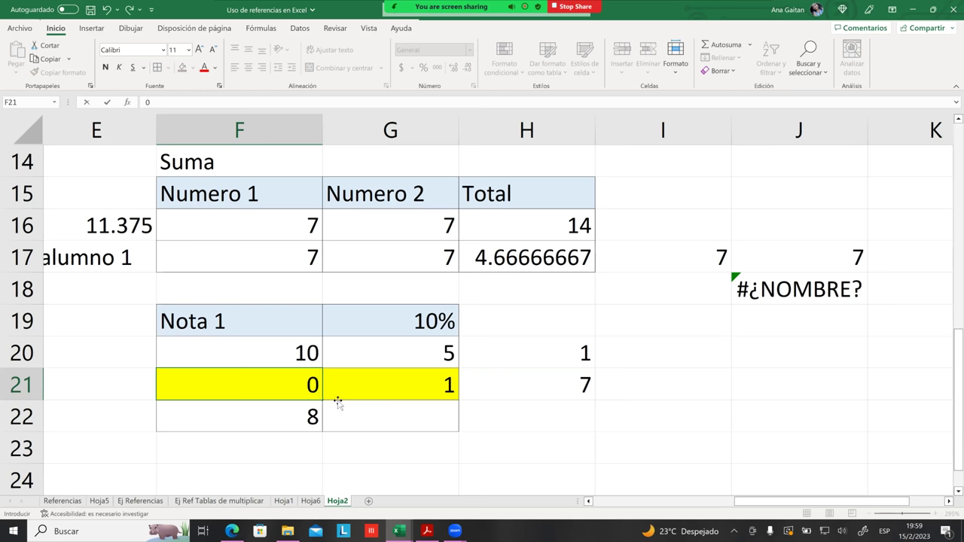
{"action": "key", "text": "Tab"}
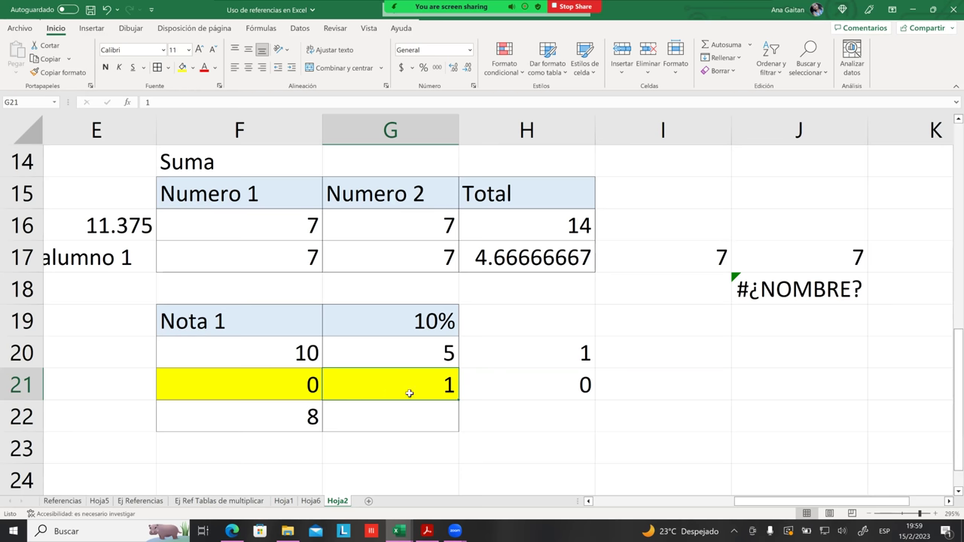
Clear the dividend in F21 and check the formula result in H21.
{"action": "left_click", "coordinate": [301, 385]}
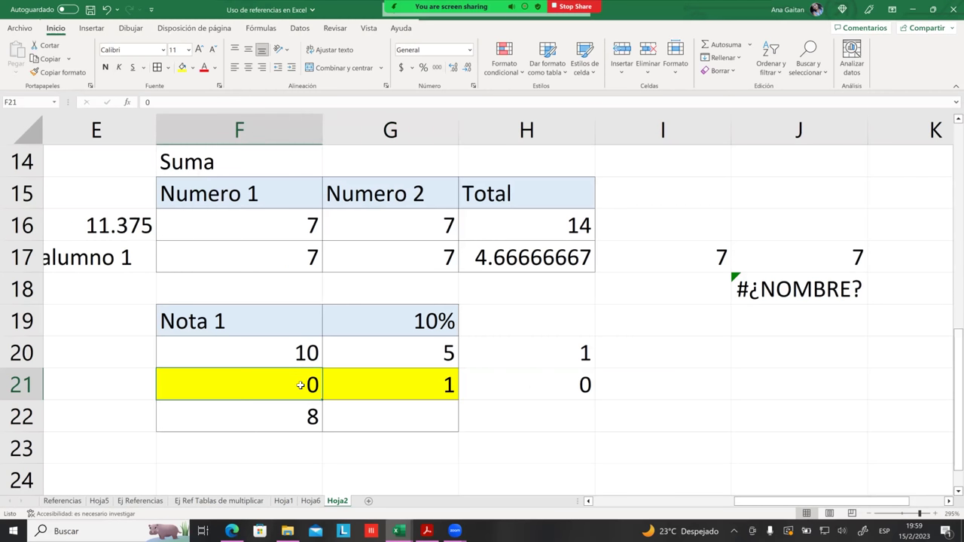
{"action": "key", "text": "Delete"}
{"action": "left_click", "coordinate": [411, 413]}
{"action": "left_click", "coordinate": [549, 433]}
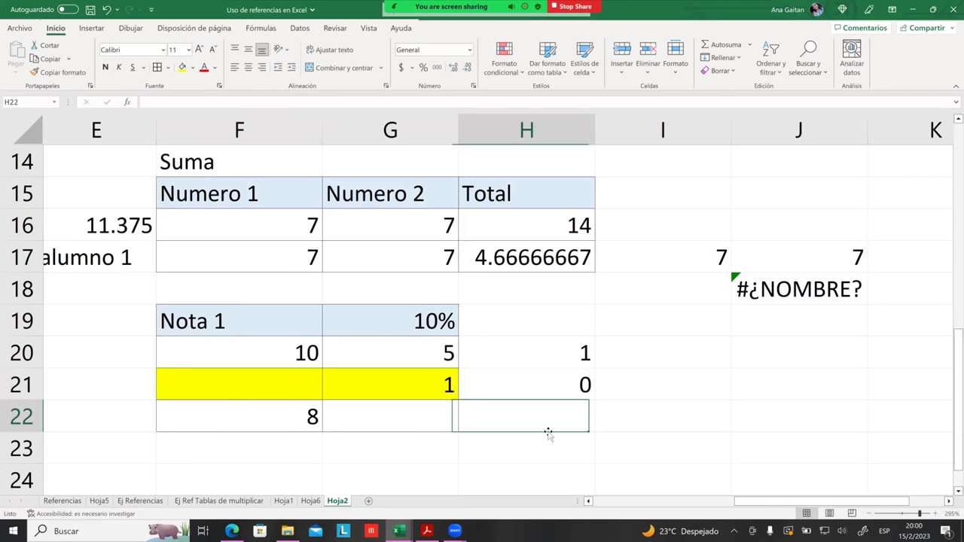
{"action": "left_click", "coordinate": [566, 391]}
{"action": "left_click", "coordinate": [262, 387]}
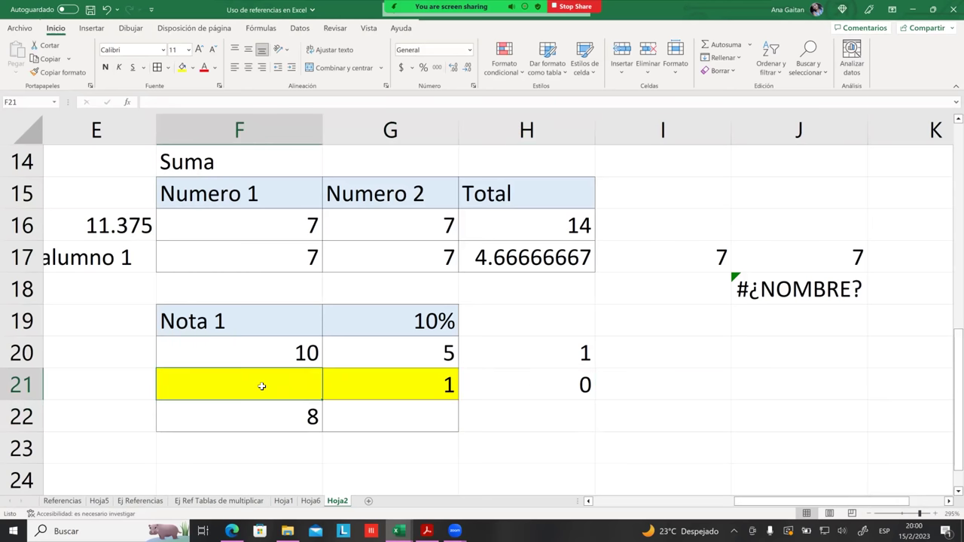
Clear the divisor in G21 and check how the division in H21 responds.
{"action": "left_click", "coordinate": [383, 386]}
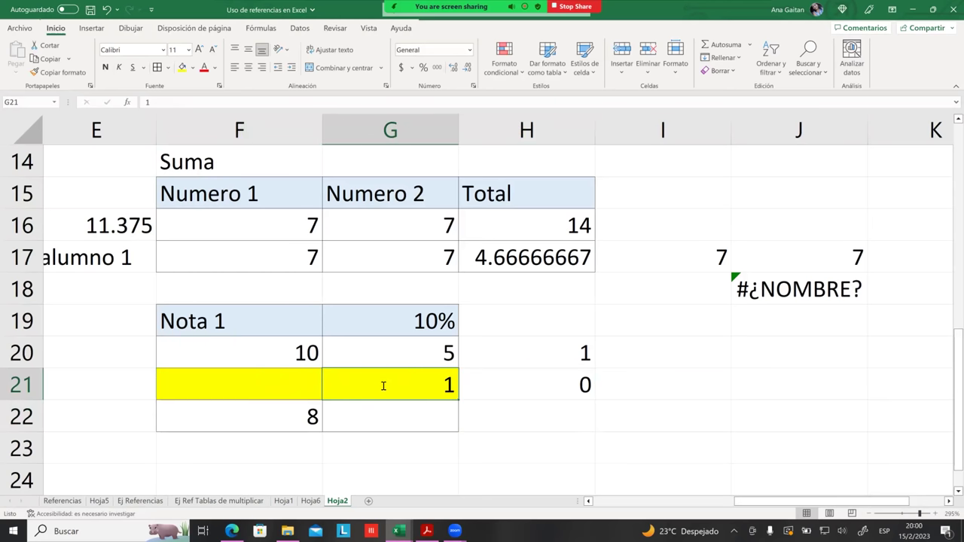
{"action": "key", "text": "BackSpace"}
{"action": "left_click", "coordinate": [519, 402]}
{"action": "left_click", "coordinate": [631, 393]}
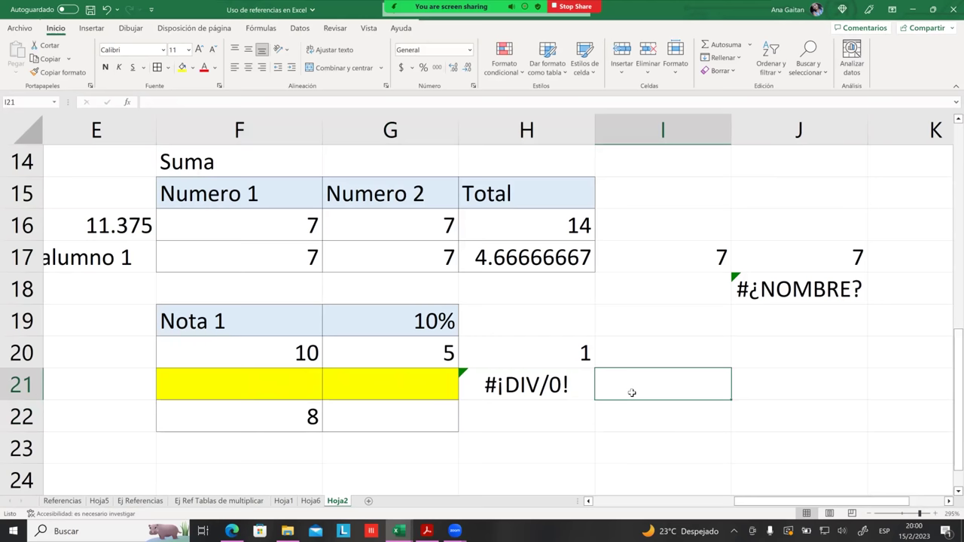
{"action": "left_click", "coordinate": [551, 419]}
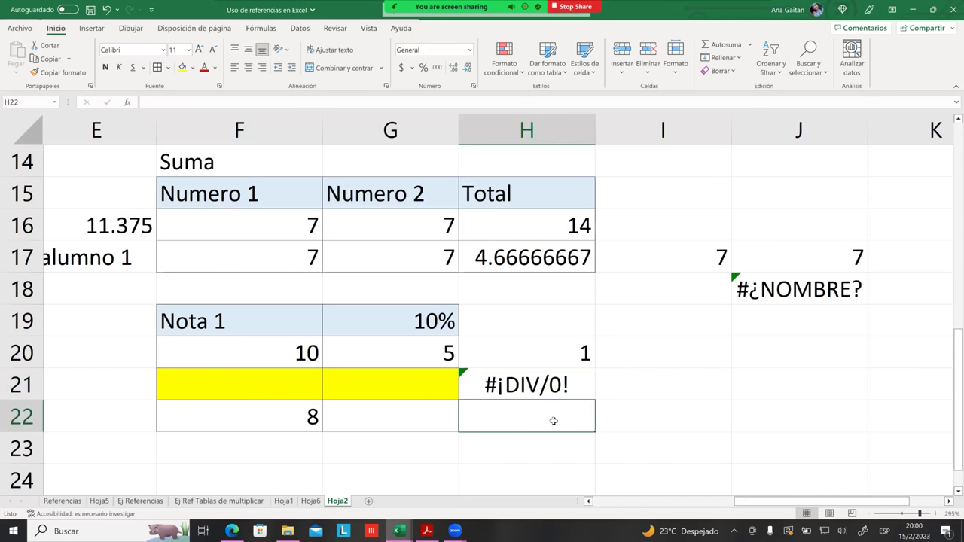
{"action": "left_click", "coordinate": [627, 395]}
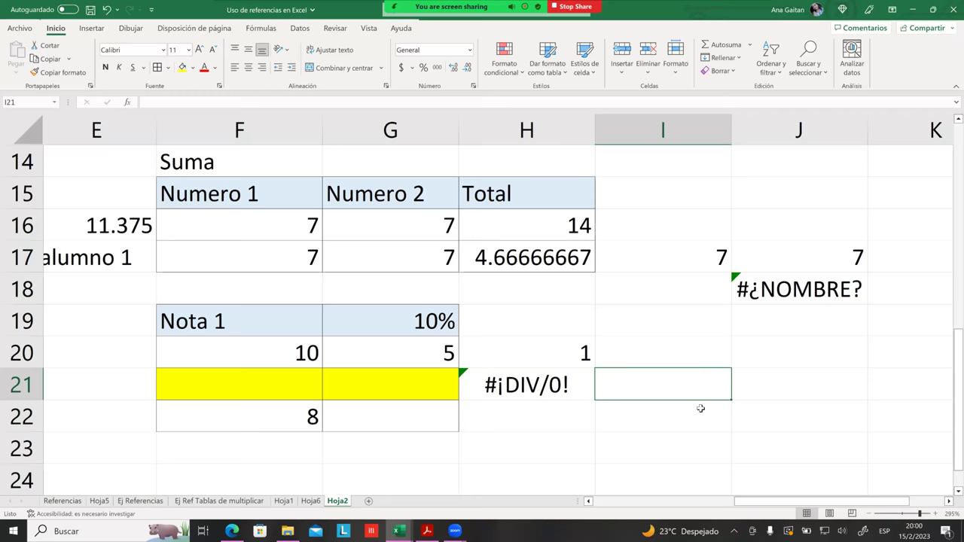
Switch to the course page in Microsoft Edge and go back to the ERRORES EN LOS DATOS section about formula correction prompts.
{"action": "left_click_drag", "start_coordinate": [803, 503], "coordinate": [746, 507]}
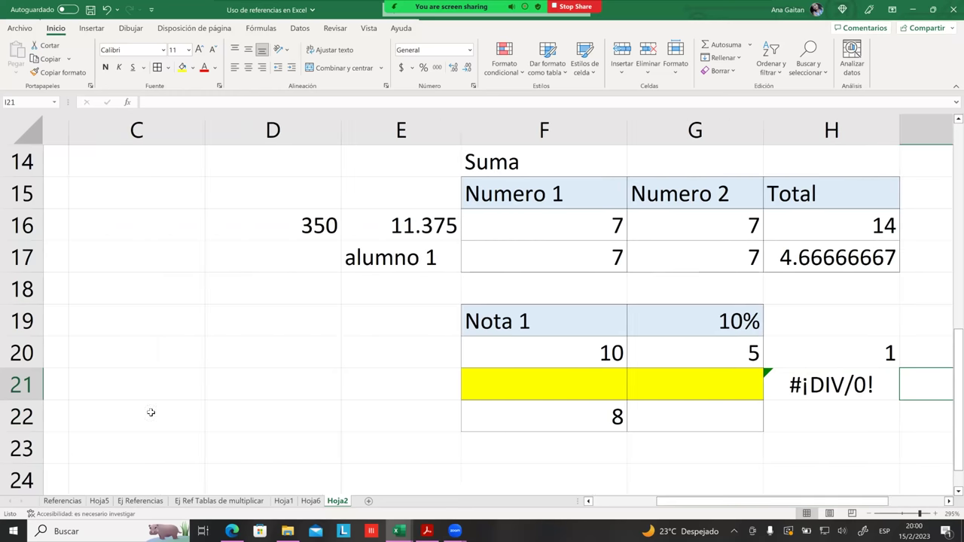
{"action": "left_click", "coordinate": [232, 531]}
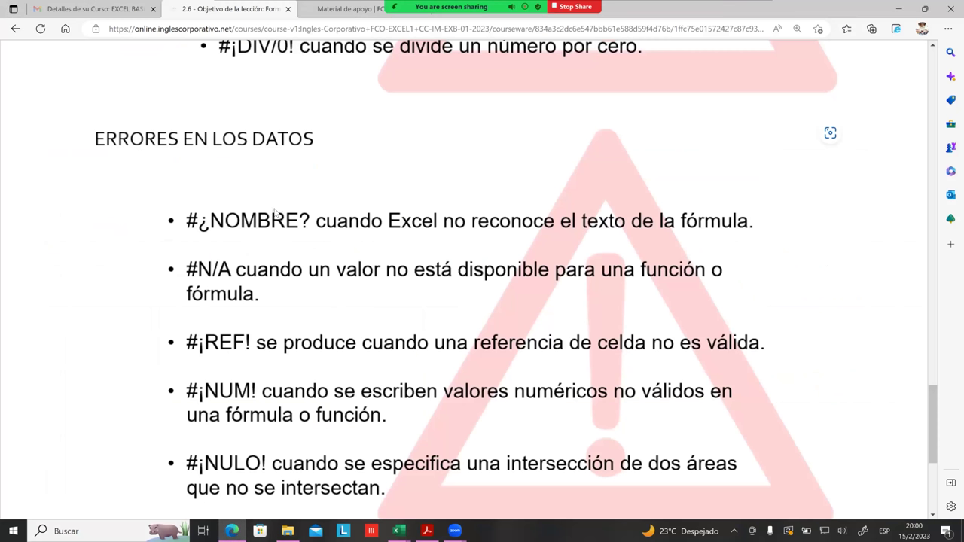
{"action": "scroll", "coordinate": [293, 199], "scroll_direction": "up", "scroll_amount": 15}
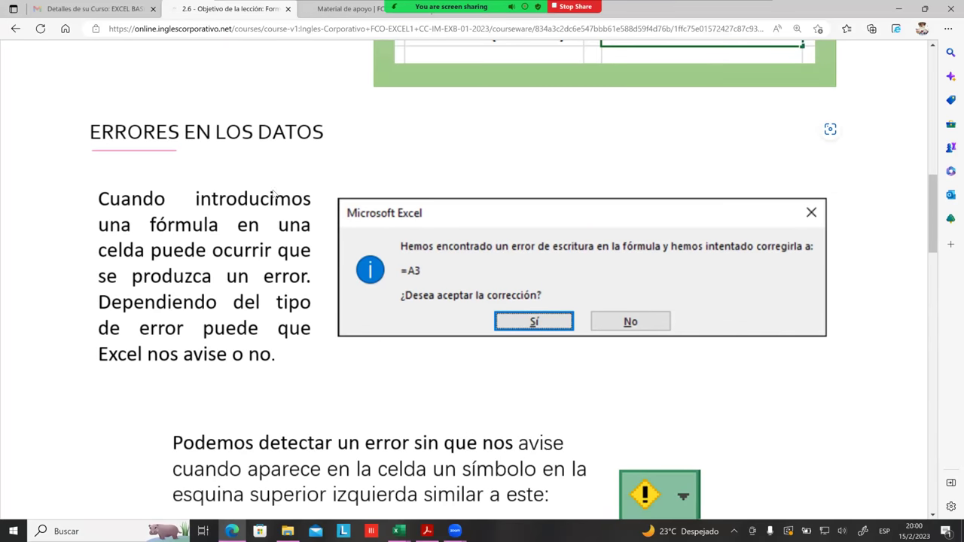
Advance to the Videoconferencia #10 Formulas y funciones básicas unit and look over its page.
{"action": "scroll", "coordinate": [239, 186], "scroll_direction": "up", "scroll_amount": 10}
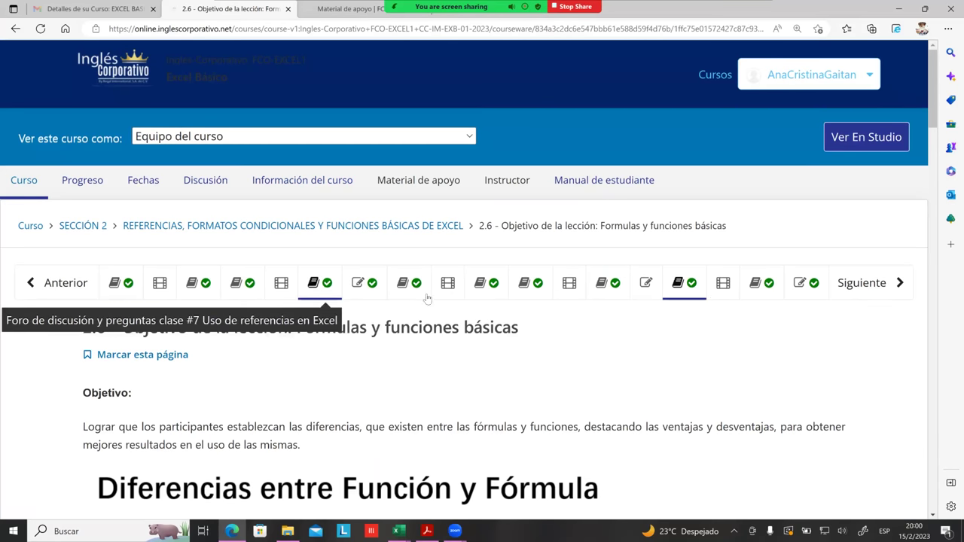
{"action": "left_click", "coordinate": [864, 285]}
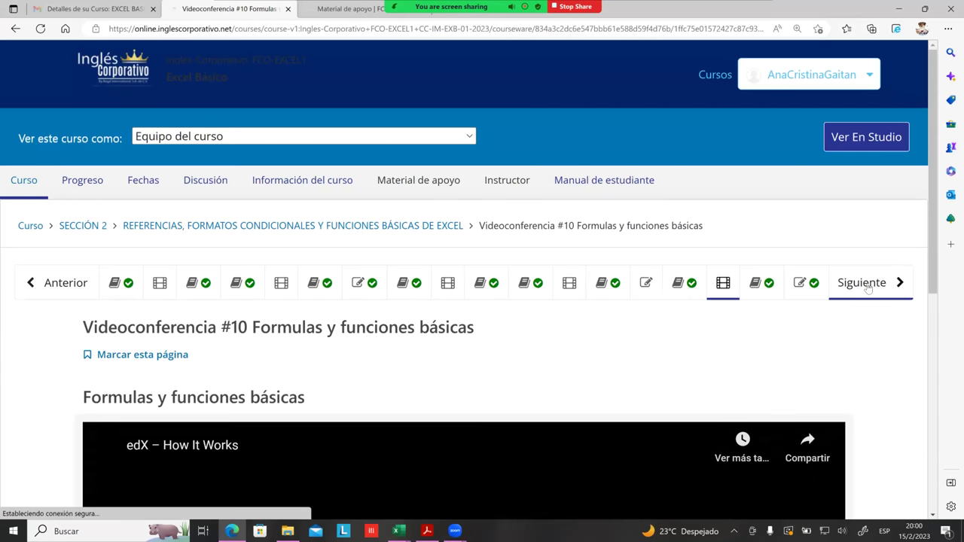
{"action": "scroll", "coordinate": [883, 283], "scroll_direction": "down", "scroll_amount": 1}
{"action": "scroll", "coordinate": [883, 283], "scroll_direction": "down", "scroll_amount": 3}
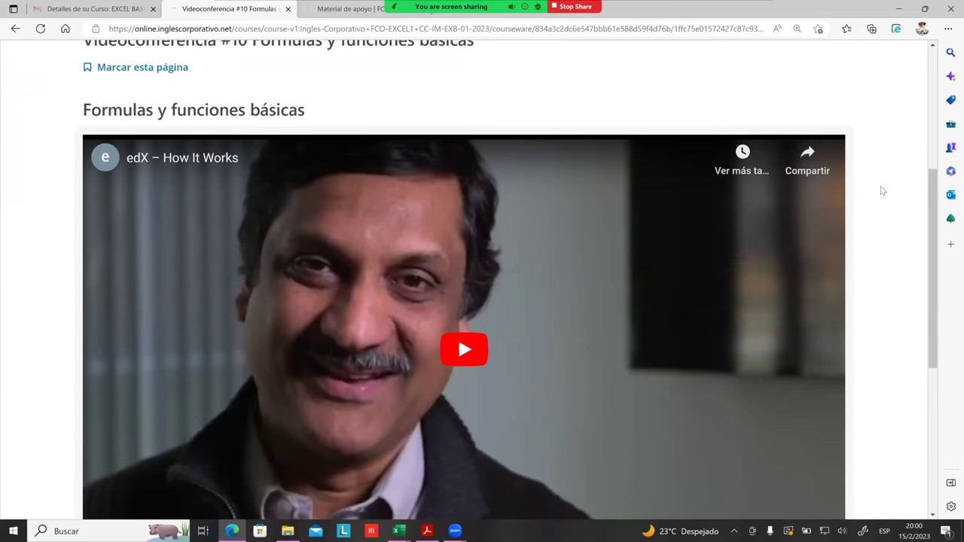
{"action": "scroll", "coordinate": [877, 214], "scroll_direction": "down", "scroll_amount": 1}
{"action": "scroll", "coordinate": [877, 215], "scroll_direction": "down", "scroll_amount": 4}
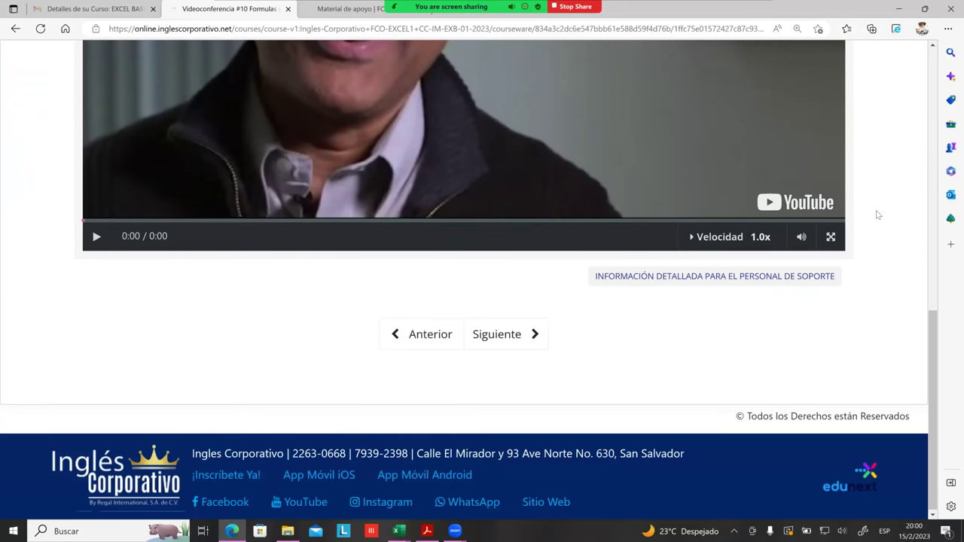
{"action": "scroll", "coordinate": [878, 214], "scroll_direction": "up", "scroll_amount": 7}
{"action": "scroll", "coordinate": [880, 214], "scroll_direction": "up", "scroll_amount": 2}
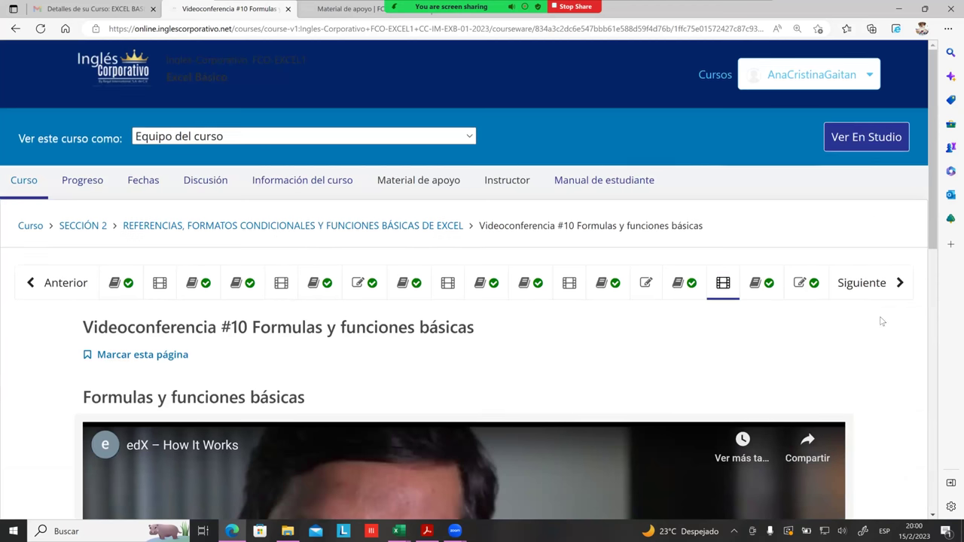
{"action": "scroll", "coordinate": [581, 235], "scroll_direction": "down", "scroll_amount": 2}
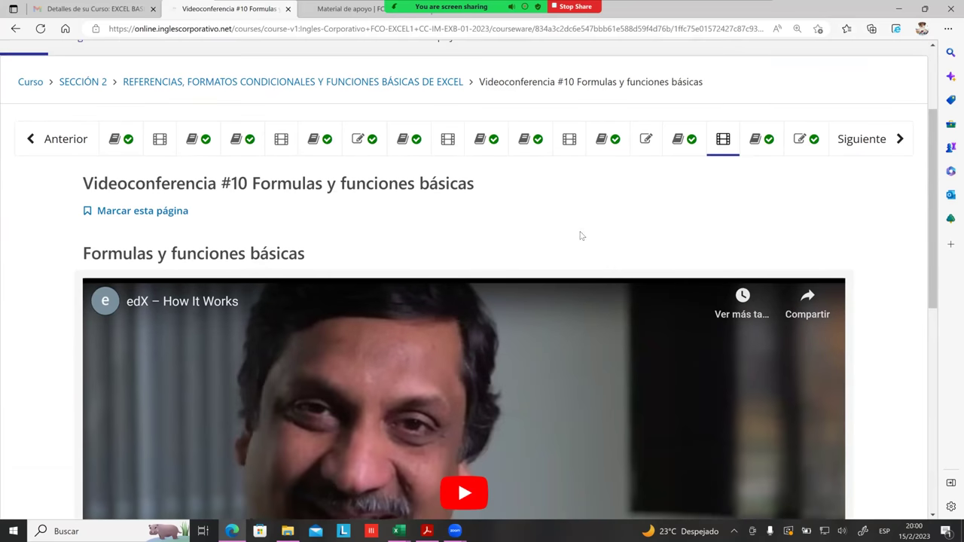
{"action": "scroll", "coordinate": [407, 211], "scroll_direction": "down", "scroll_amount": 1}
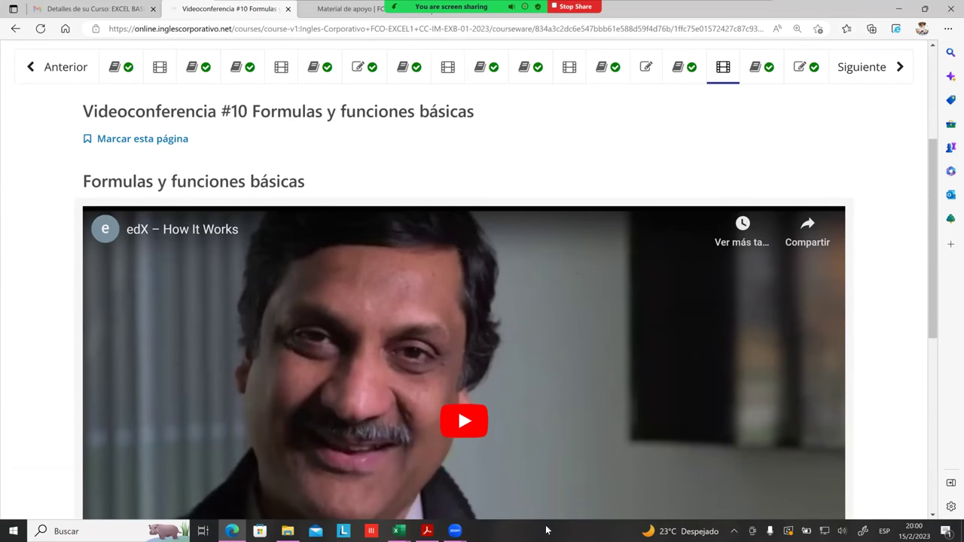
{"action": "mouse_move", "coordinate": [455, 531]}
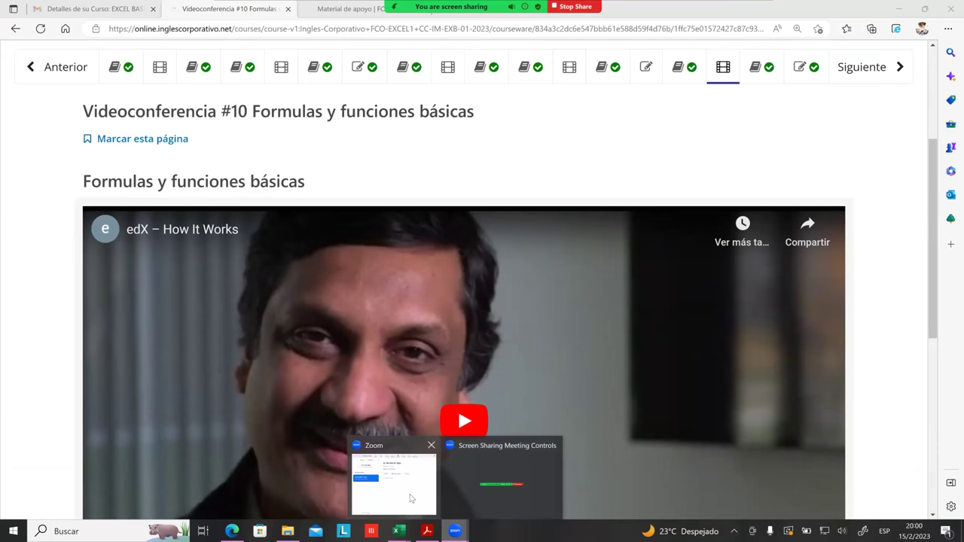
Return to lesson 2.6 and review its sections on function versus formula differences and ERRORES EN LOS DATOS.
{"action": "scroll", "coordinate": [617, 204], "scroll_direction": "up", "scroll_amount": 2}
{"action": "left_click", "coordinate": [678, 211]}
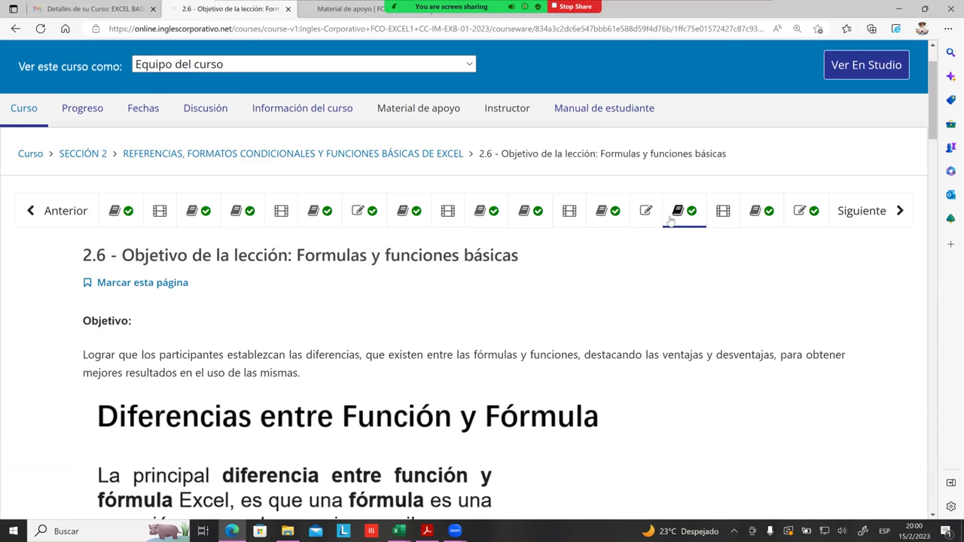
{"action": "scroll", "coordinate": [667, 255], "scroll_direction": "down", "scroll_amount": 3}
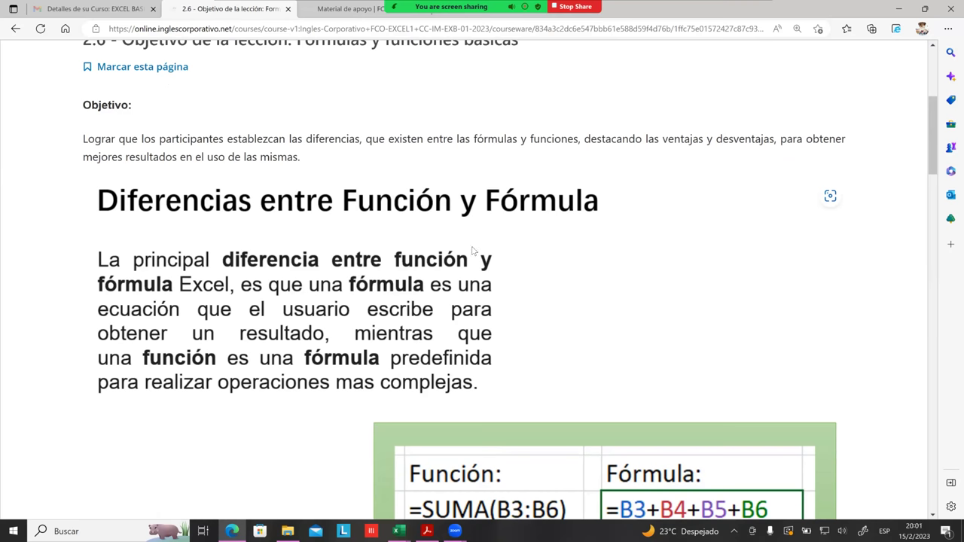
{"action": "scroll", "coordinate": [459, 235], "scroll_direction": "down", "scroll_amount": 3}
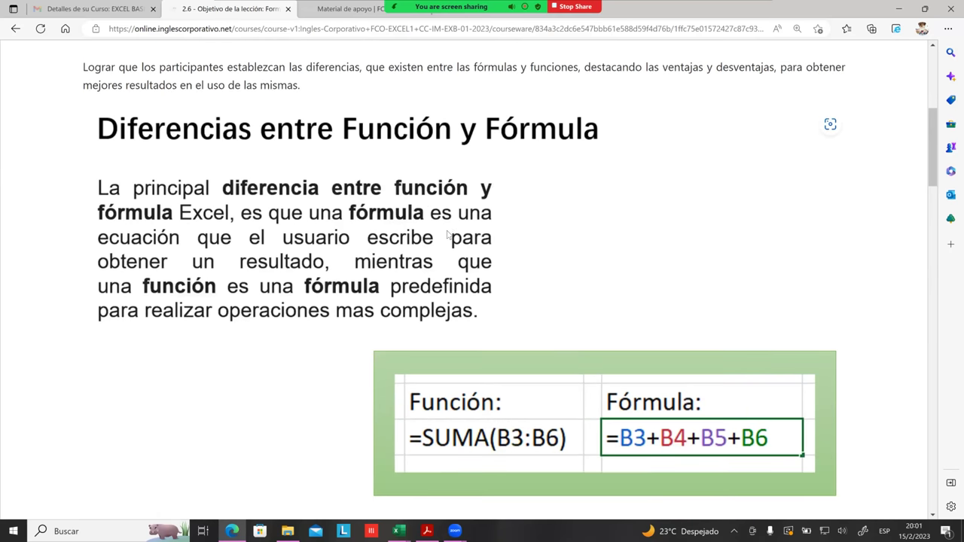
{"action": "scroll", "coordinate": [448, 236], "scroll_direction": "down", "scroll_amount": 15}
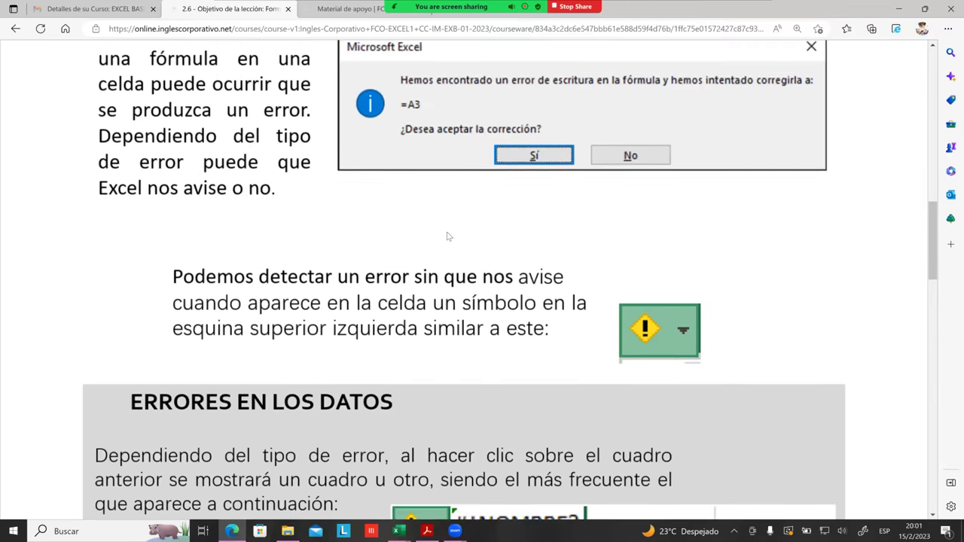
{"action": "scroll", "coordinate": [443, 236], "scroll_direction": "up", "scroll_amount": 9}
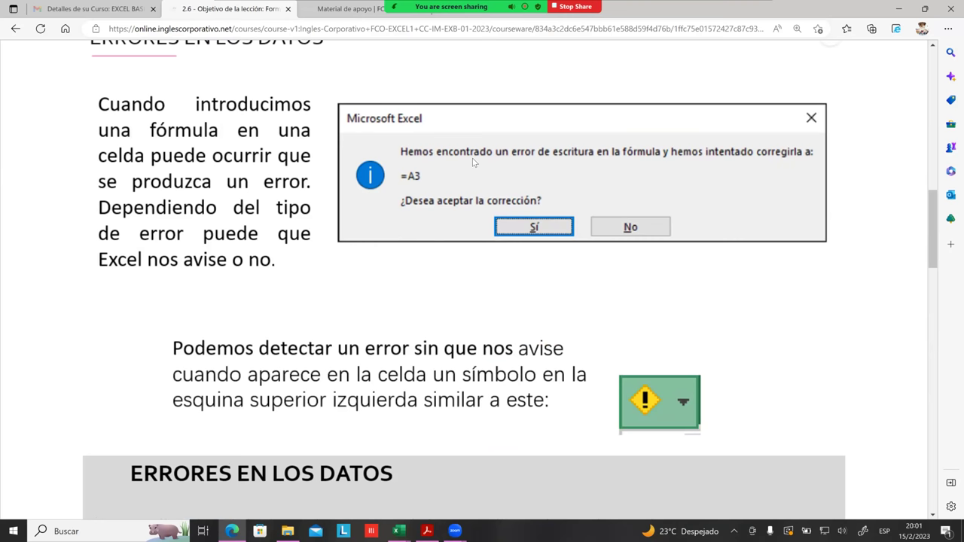
{"action": "scroll", "coordinate": [419, 210], "scroll_direction": "up", "scroll_amount": 12}
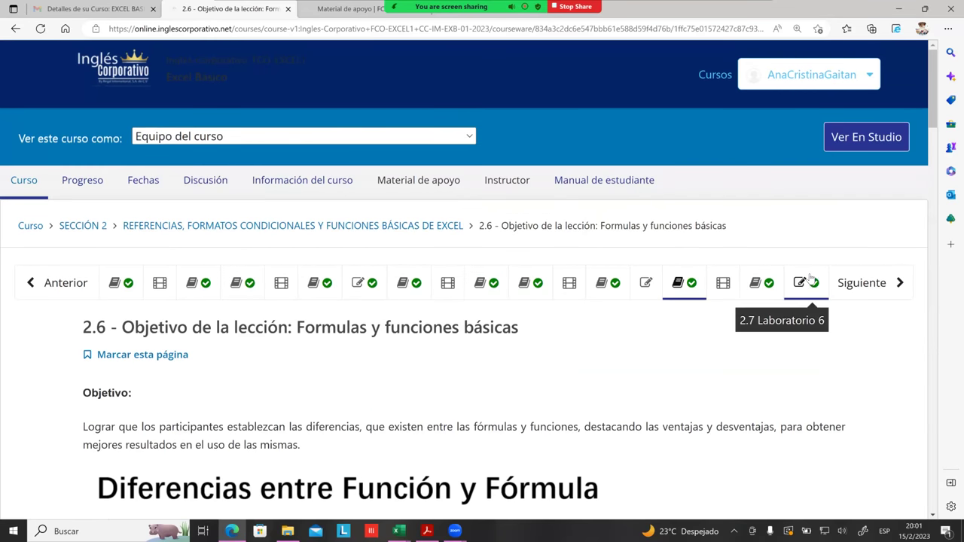
Look through the units after lesson 2.6: the class #10 discussion forum, Videoconferencia #10 and 2.7 Laboratorio 6.
{"action": "left_click", "coordinate": [806, 282]}
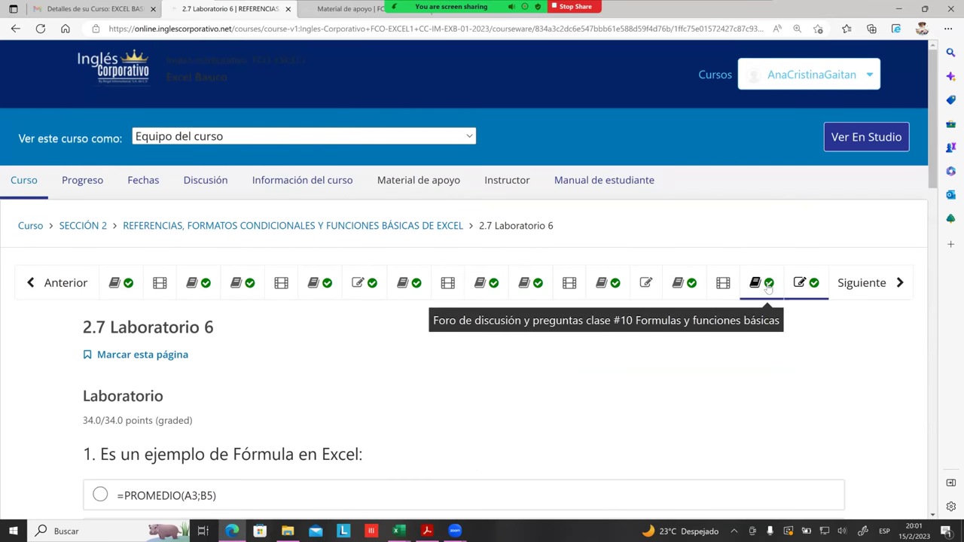
{"action": "left_click", "coordinate": [761, 283]}
{"action": "scroll", "coordinate": [764, 284], "scroll_direction": "down", "scroll_amount": 4}
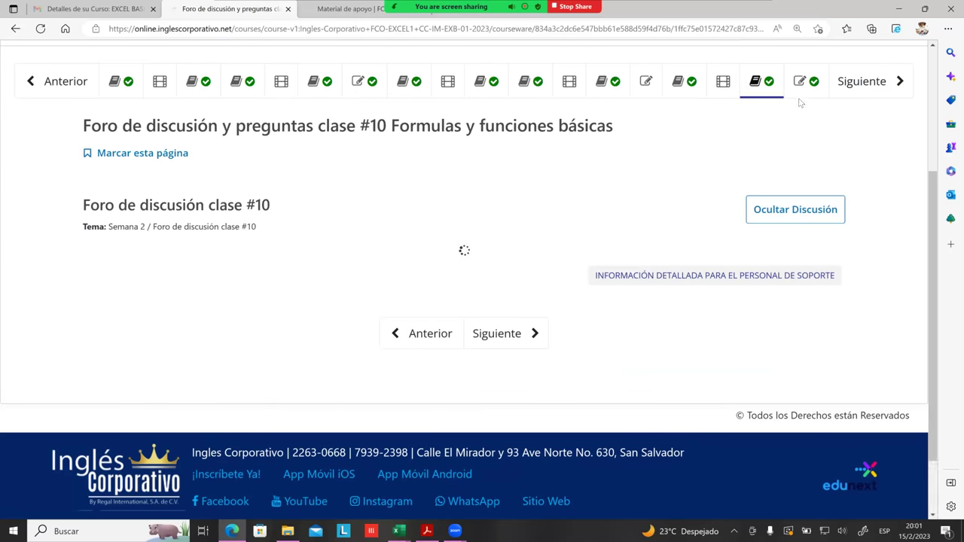
{"action": "left_click", "coordinate": [721, 86]}
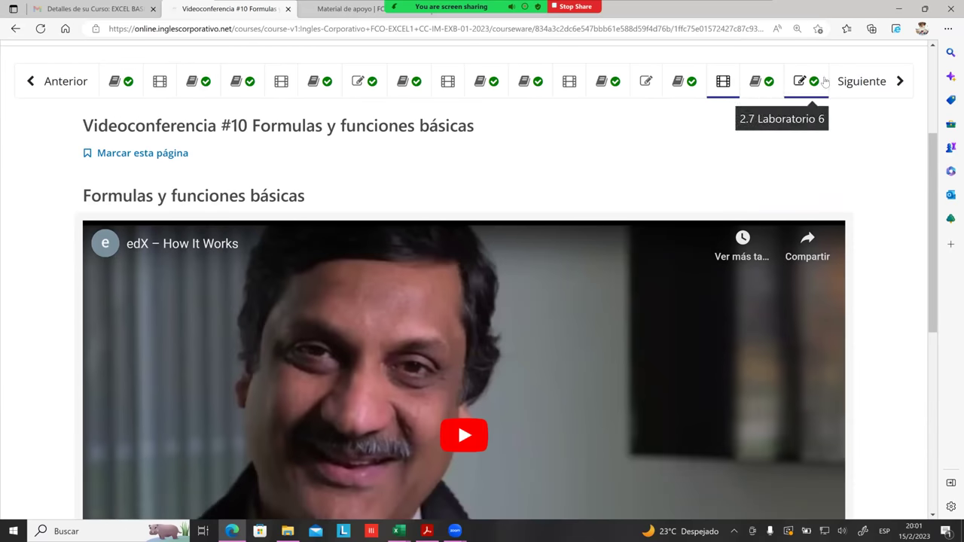
{"action": "left_click", "coordinate": [806, 82]}
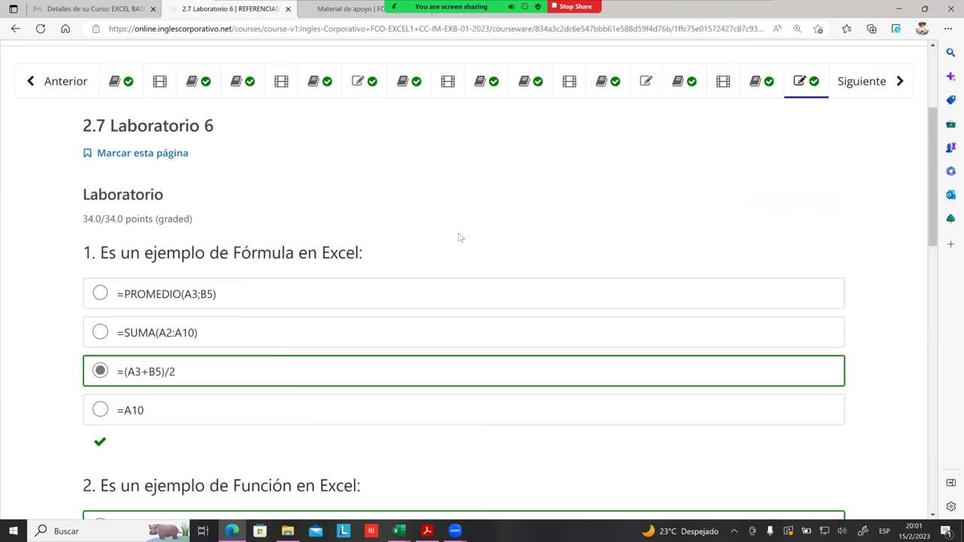
Show the section's earlier labs, 2.3 Laboratorio 4 and 2.5 Laboratorio 5.
{"action": "left_click", "coordinate": [482, 84]}
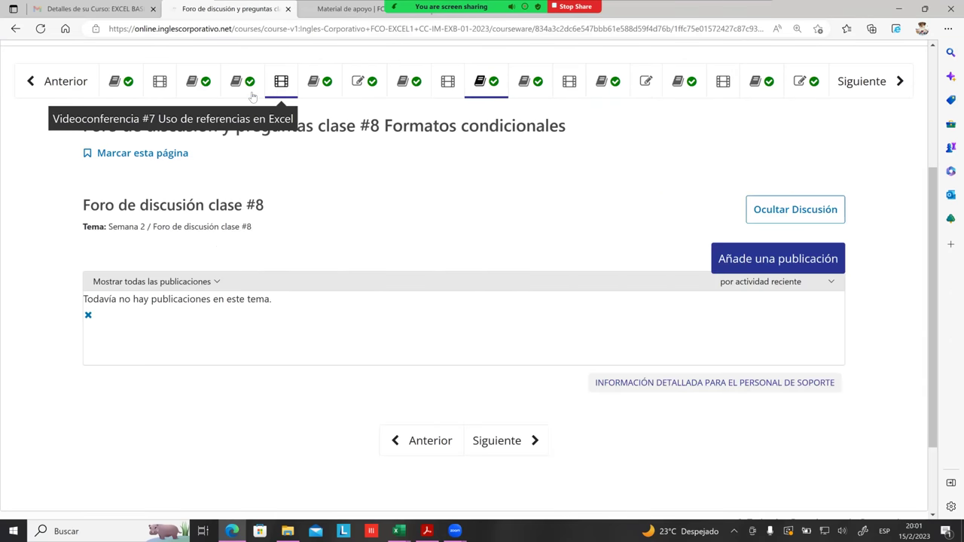
{"action": "left_click", "coordinate": [362, 84]}
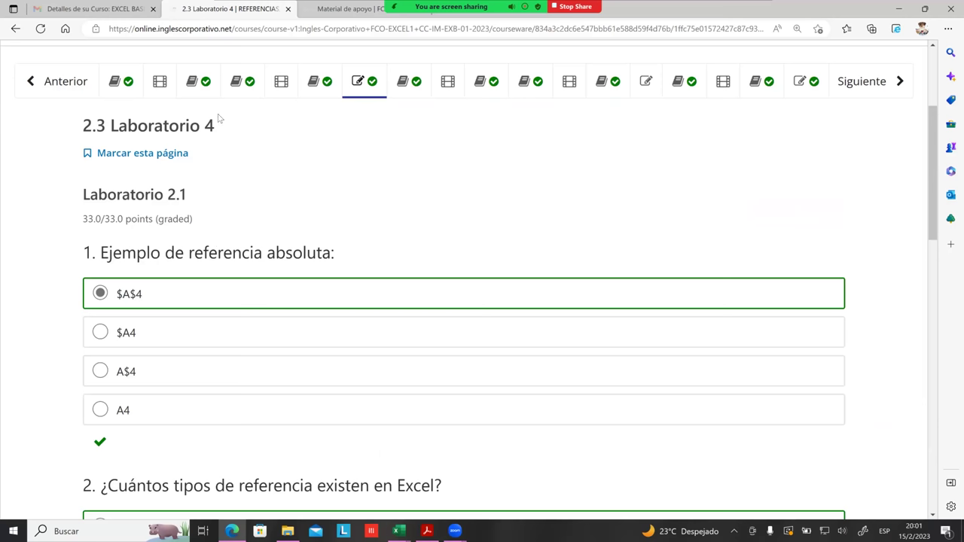
{"action": "left_click", "coordinate": [653, 86]}
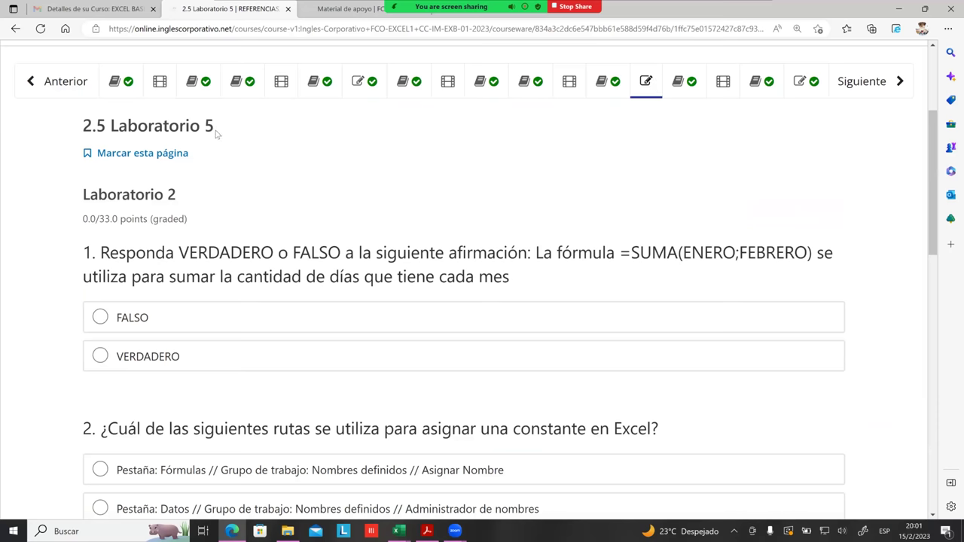
Reopen 2.7 Laboratorio 6, review its questions, and advance to the unit that follows it.
{"action": "left_click", "coordinate": [807, 81]}
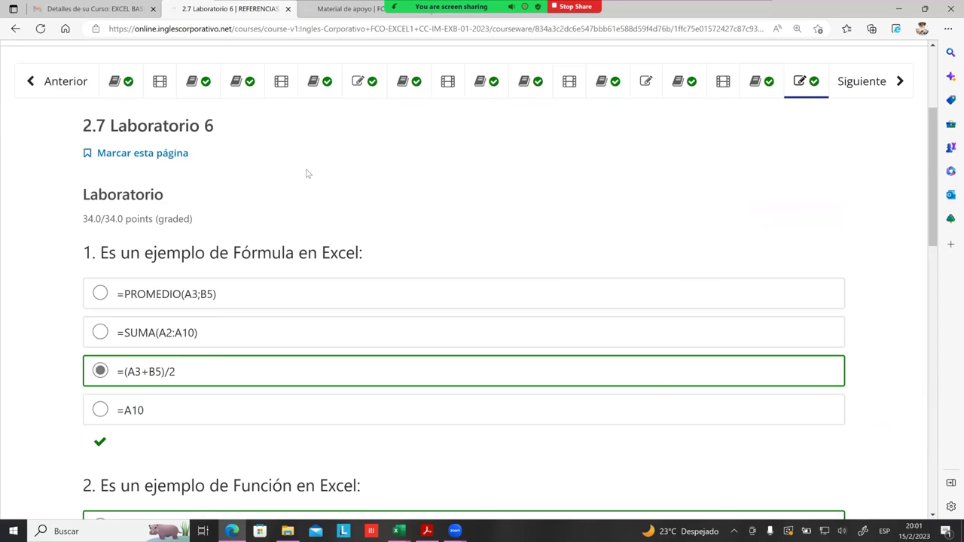
{"action": "scroll", "coordinate": [306, 174], "scroll_direction": "down", "scroll_amount": 12}
{"action": "scroll", "coordinate": [668, 239], "scroll_direction": "up", "scroll_amount": 6}
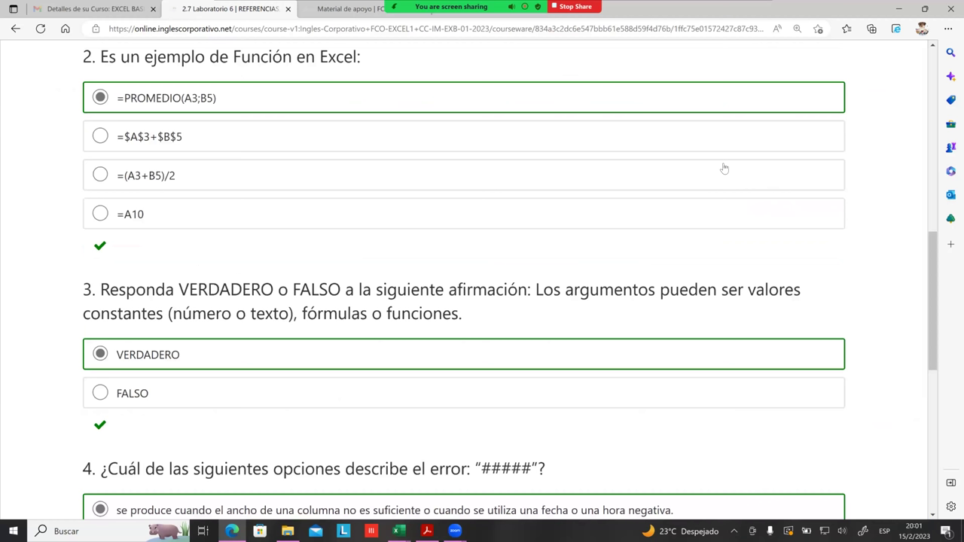
{"action": "scroll", "coordinate": [724, 168], "scroll_direction": "up", "scroll_amount": 8}
{"action": "left_click", "coordinate": [876, 288]}
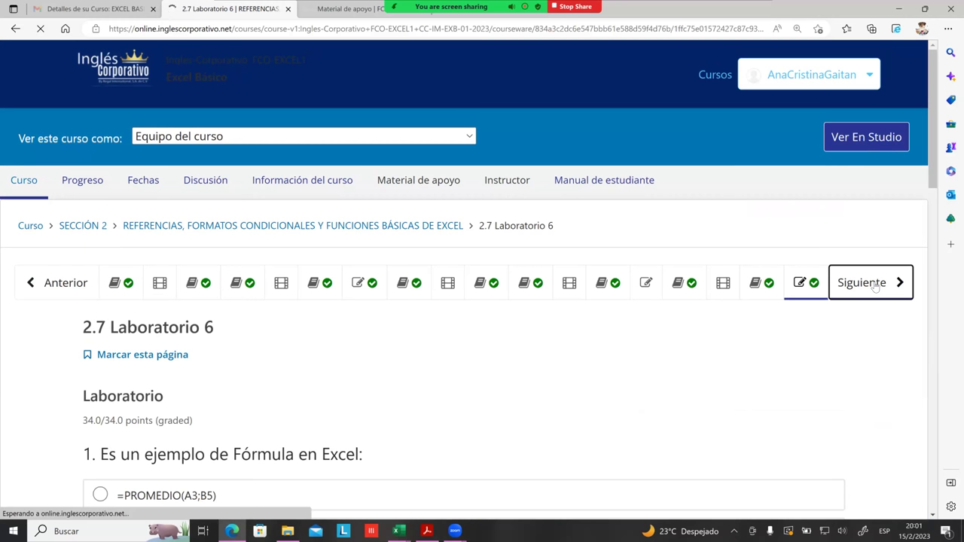